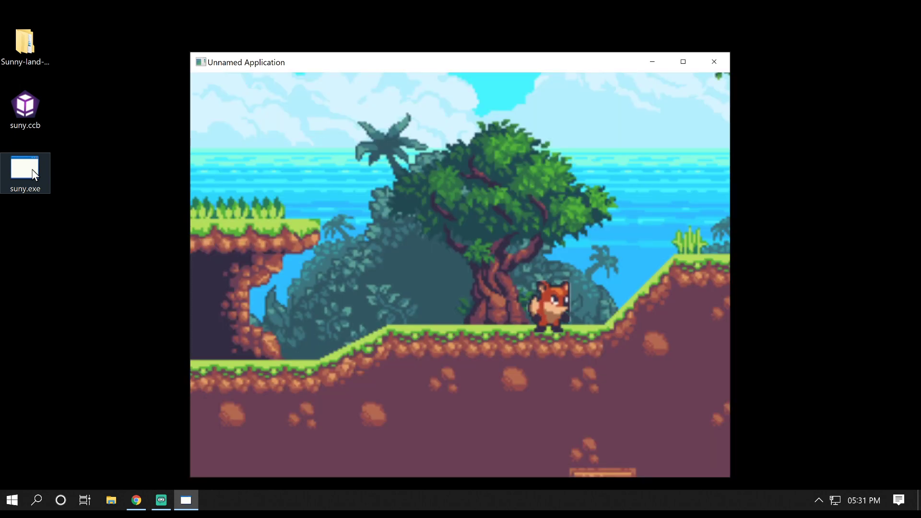
- Play-test the fox character by running both ways and jumping across the level in the running suny.exe game
{"action": "key", "text": "Left"}
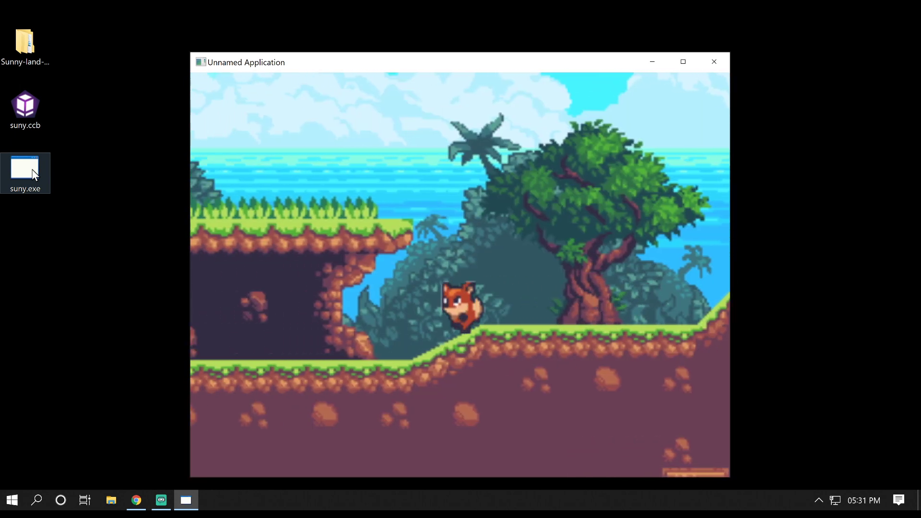
{"action": "key", "text": "Right"}
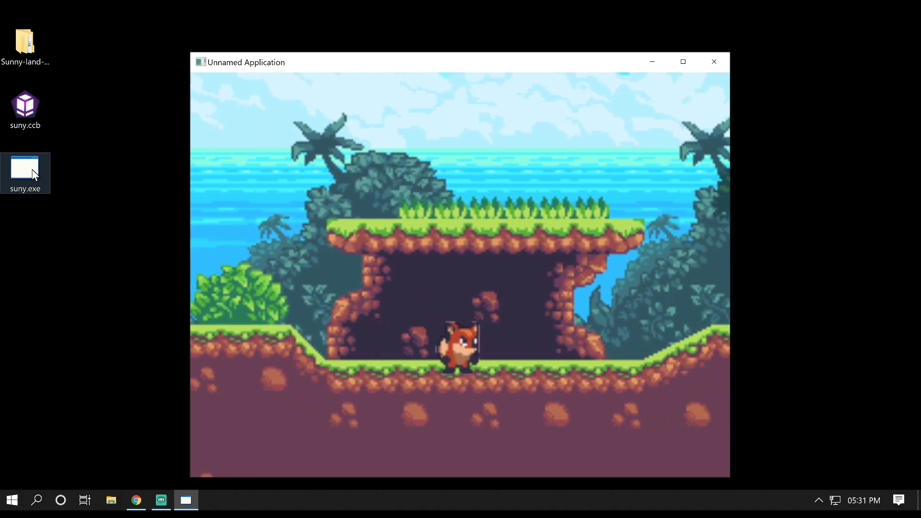
{"action": "key", "text": "Up"}
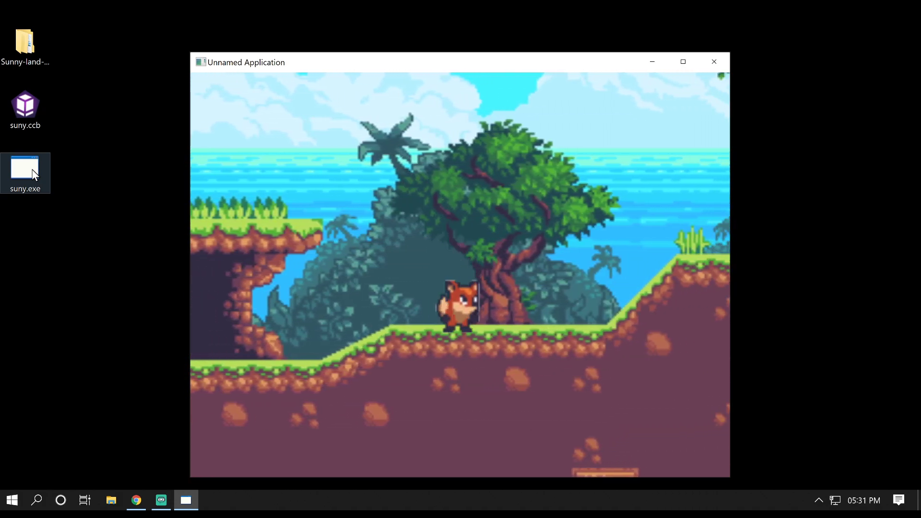
{"action": "key", "text": "Left"}
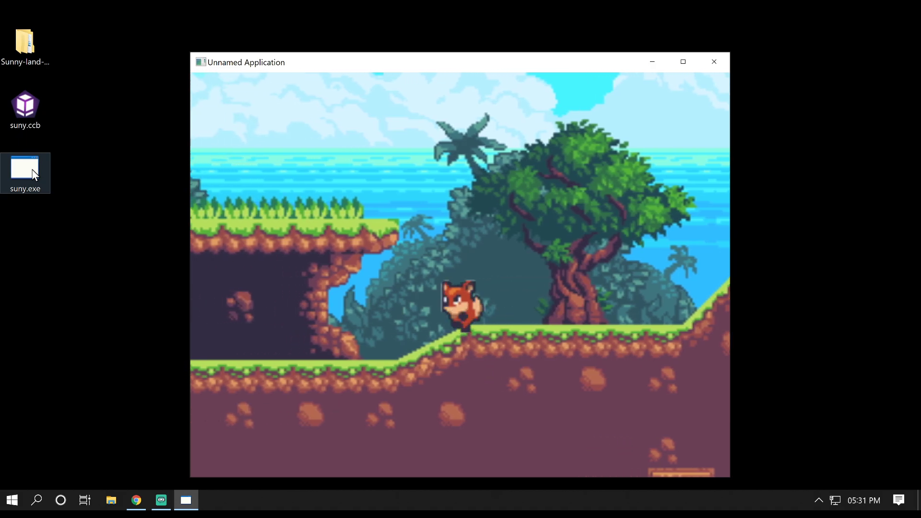
{"action": "key", "text": "Right"}
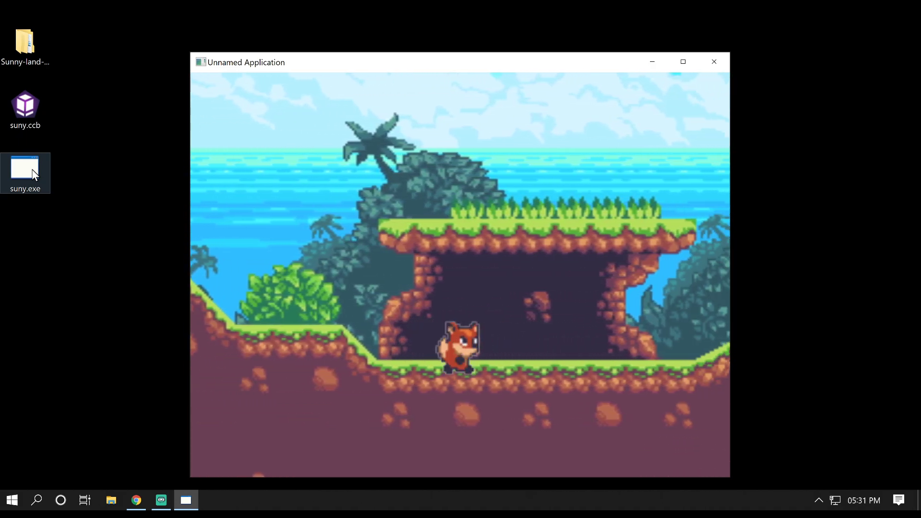
{"action": "key", "text": "Up"}
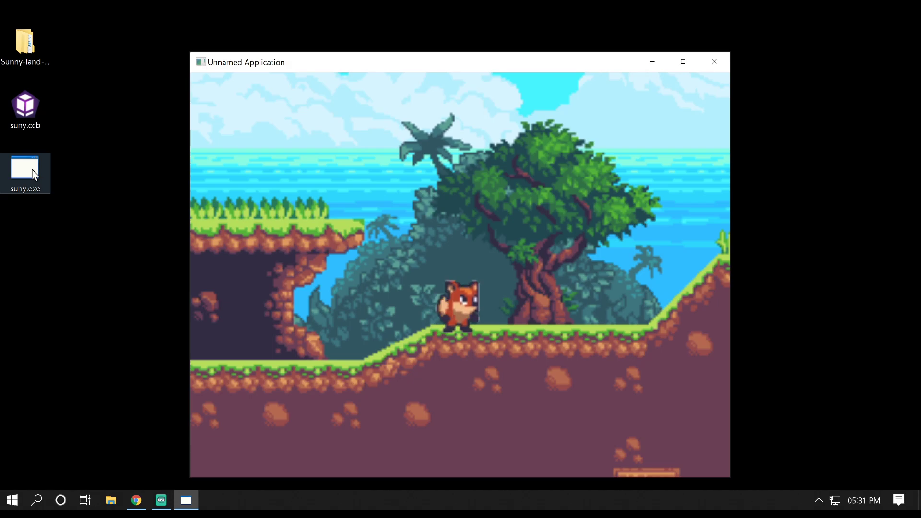
{"action": "key", "text": "Left"}
{"action": "key", "text": "Up"}
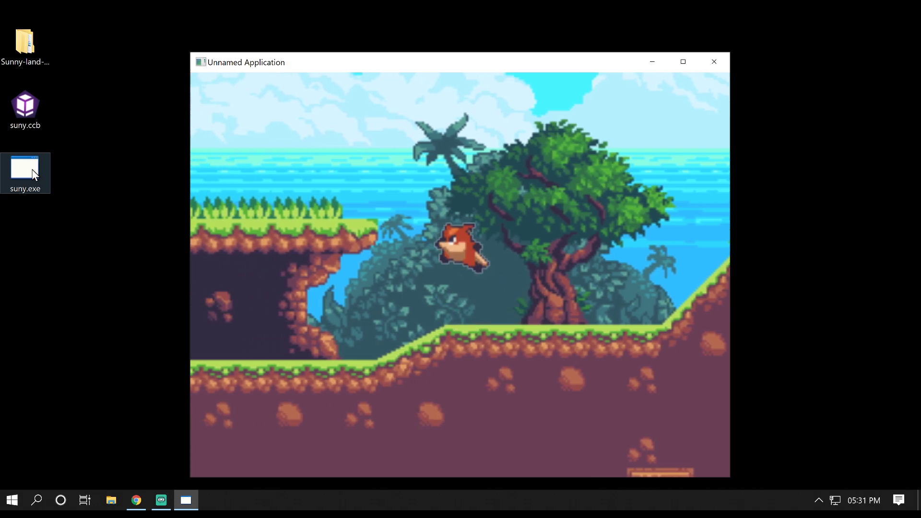
{"action": "key", "text": "Left"}
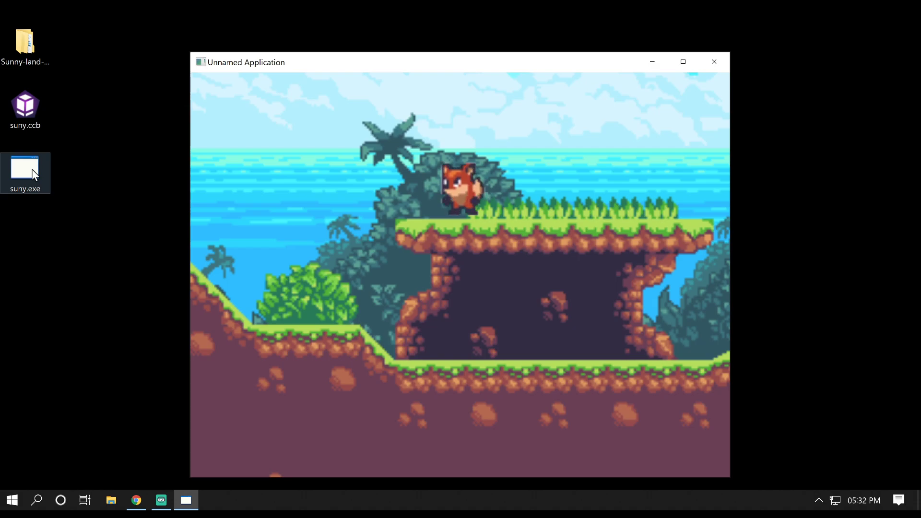
{"action": "key", "text": "Right"}
{"action": "key", "text": "space"}
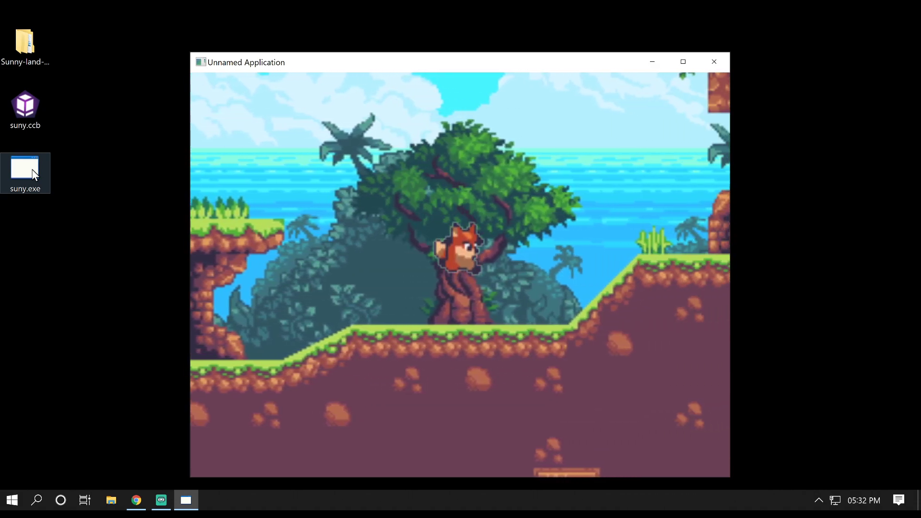
- Close the running game and open the suny.ccb project from the desktop in a maximized CopperCube window
{"action": "left_click", "coordinate": [713, 62]}
{"action": "double_click", "coordinate": [47, 102]}
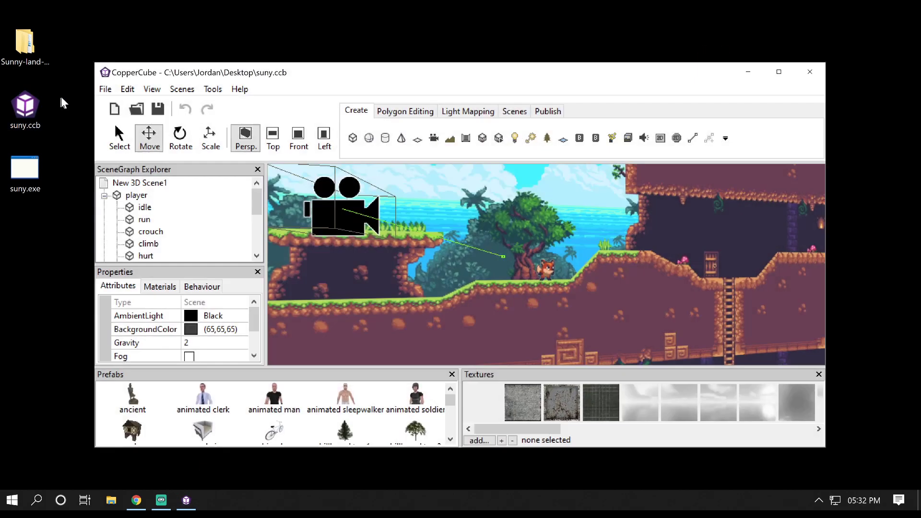
{"action": "left_click", "coordinate": [779, 72]}
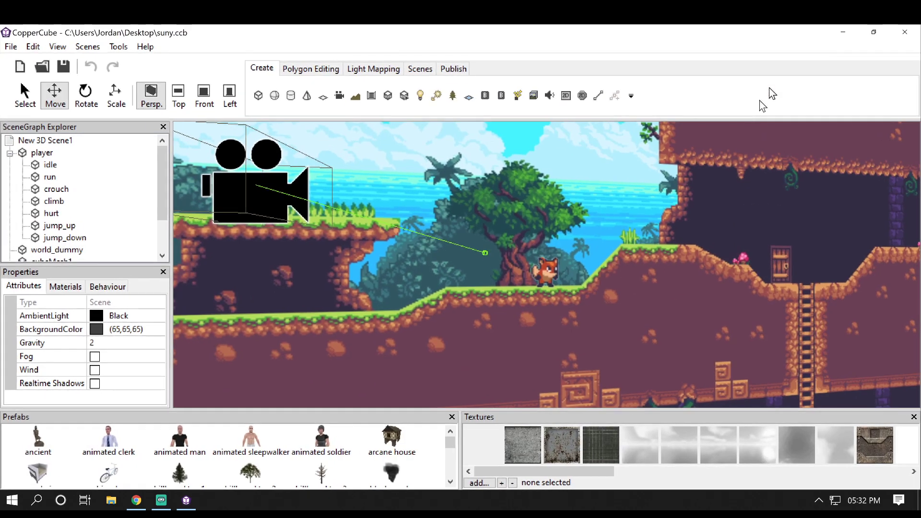
- Select the player node in the scene and show its list of behaviours
{"action": "left_click", "coordinate": [550, 280]}
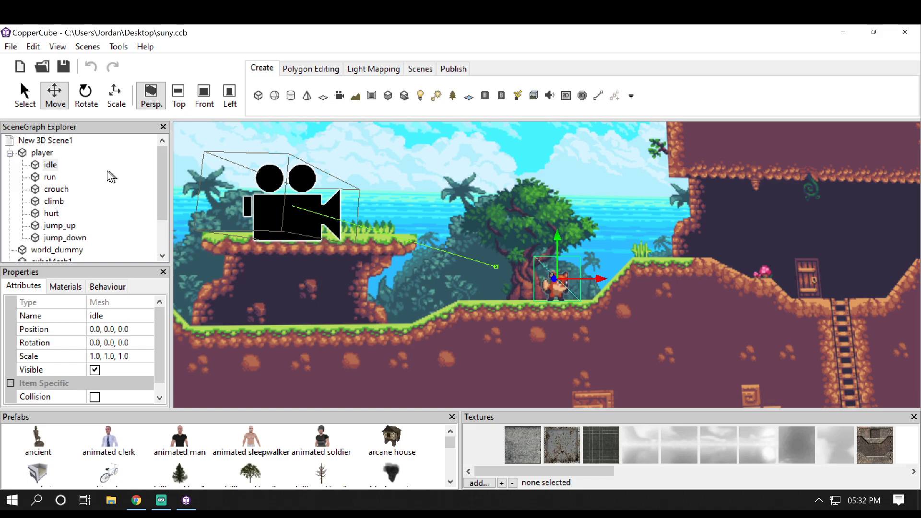
{"action": "left_click", "coordinate": [42, 153]}
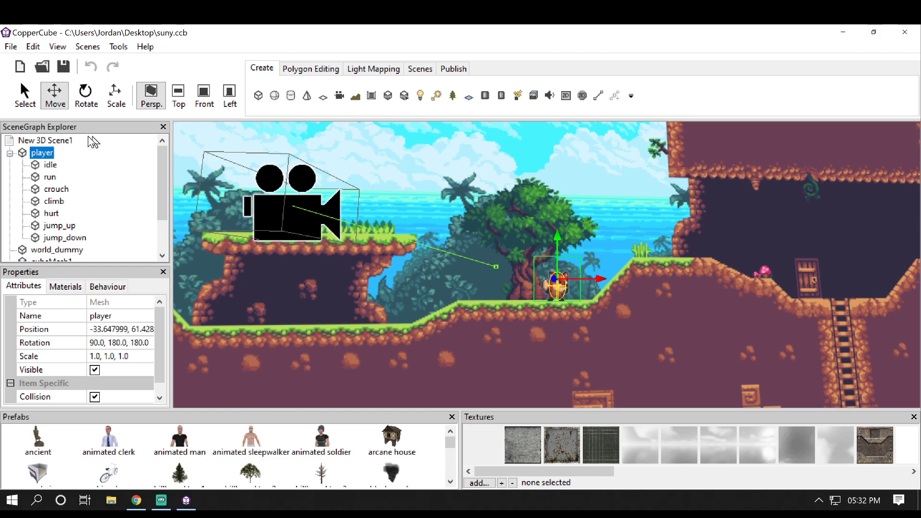
{"action": "left_click", "coordinate": [103, 287]}
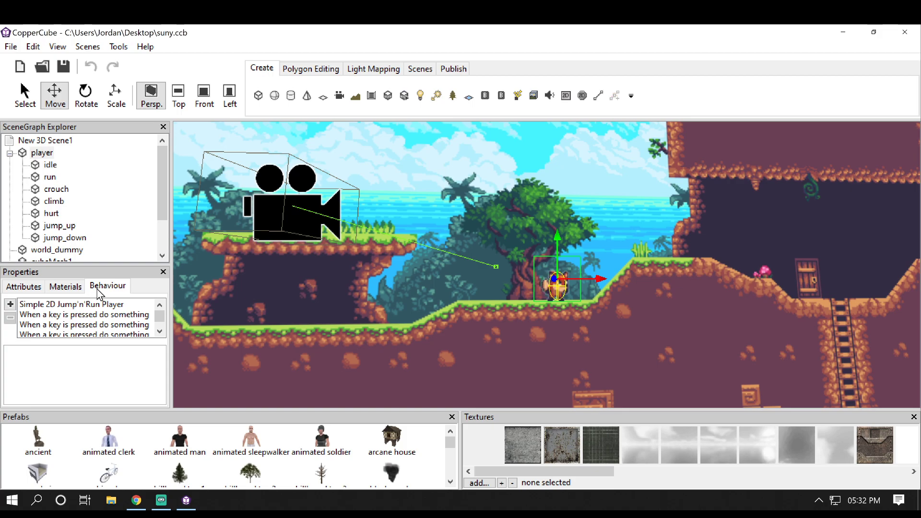
- Add a Set or Change a Variable action to the player's Left Key Pressed Down behaviour, setting player_moving to true
{"action": "left_click", "coordinate": [90, 317]}
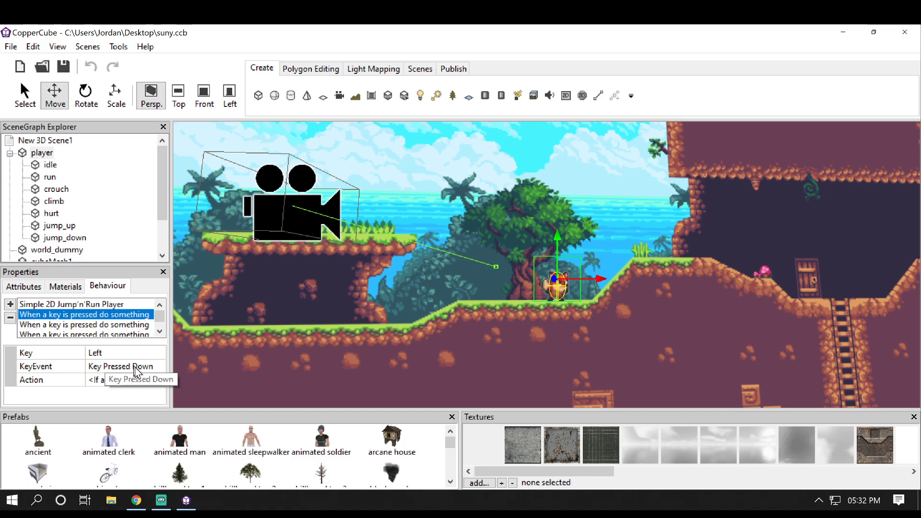
{"action": "left_click", "coordinate": [151, 381]}
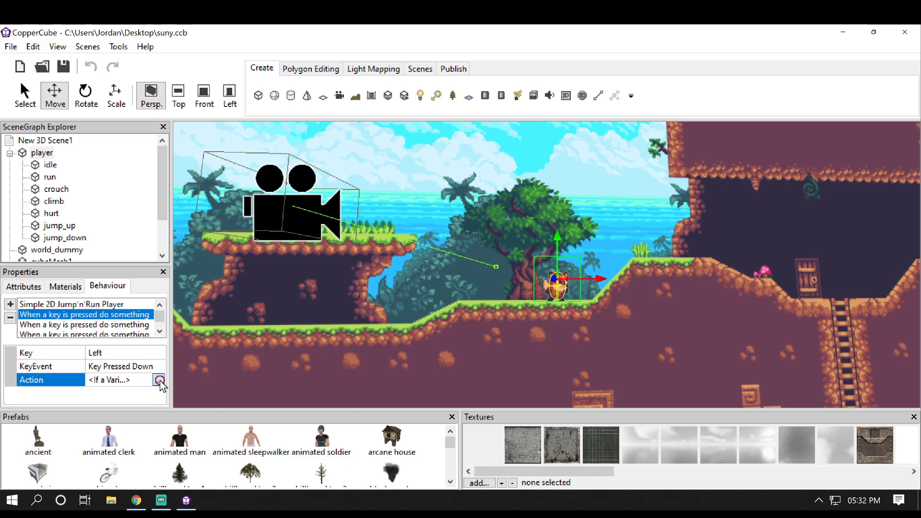
{"action": "left_click", "coordinate": [160, 380]}
{"action": "left_click", "coordinate": [19, 294]}
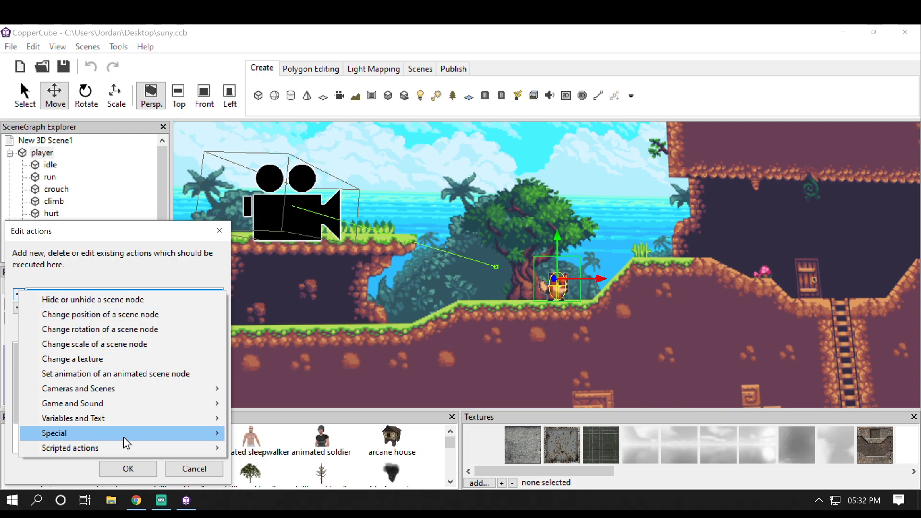
{"action": "mouse_move", "coordinate": [125, 424]}
{"action": "left_click", "coordinate": [259, 432]}
{"action": "left_click", "coordinate": [204, 346]}
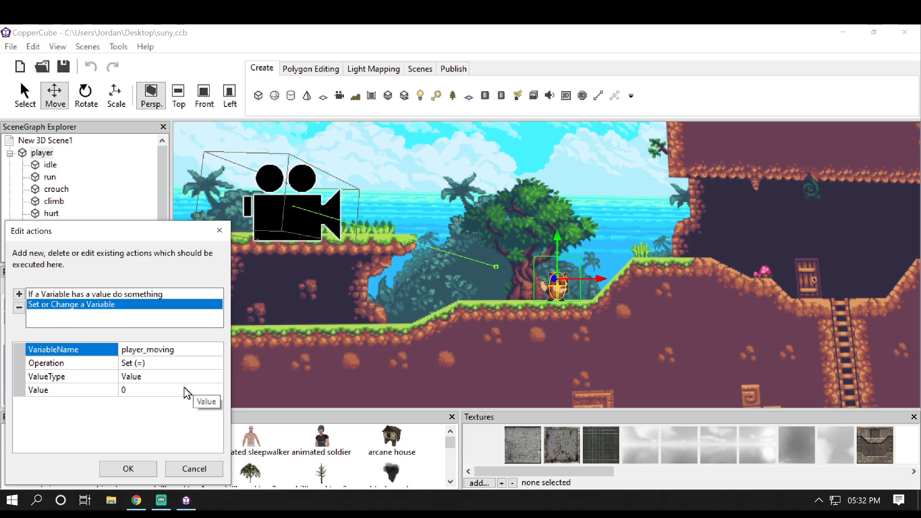
{"action": "left_click", "coordinate": [148, 389]}
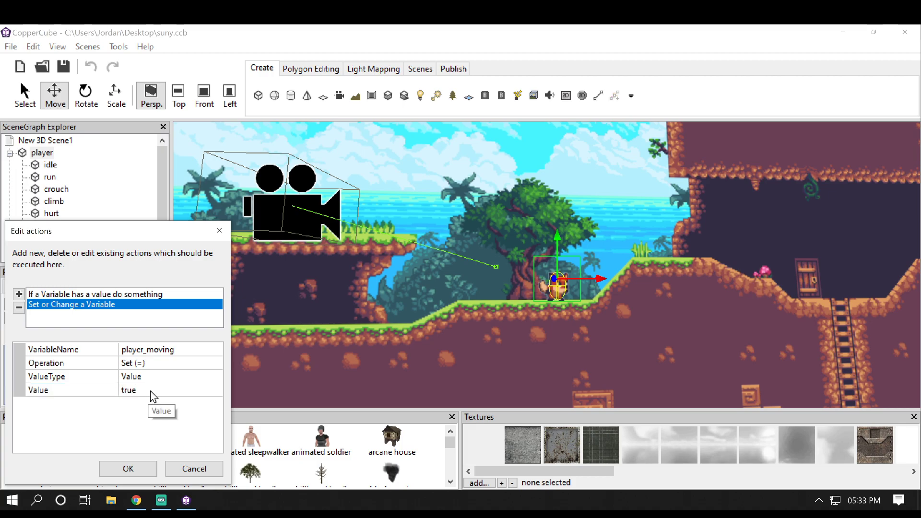
{"action": "left_click", "coordinate": [128, 469]}
- Add a Set or Change a Variable action to the Right Key Pressed Down behaviour, setting player_moving to true
{"action": "left_click", "coordinate": [86, 325]}
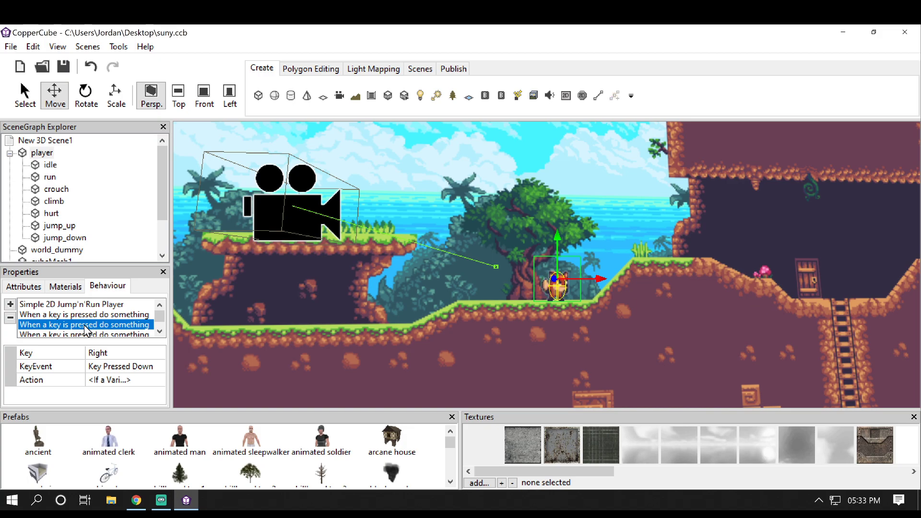
{"action": "left_click", "coordinate": [144, 380]}
{"action": "left_click", "coordinate": [158, 380]}
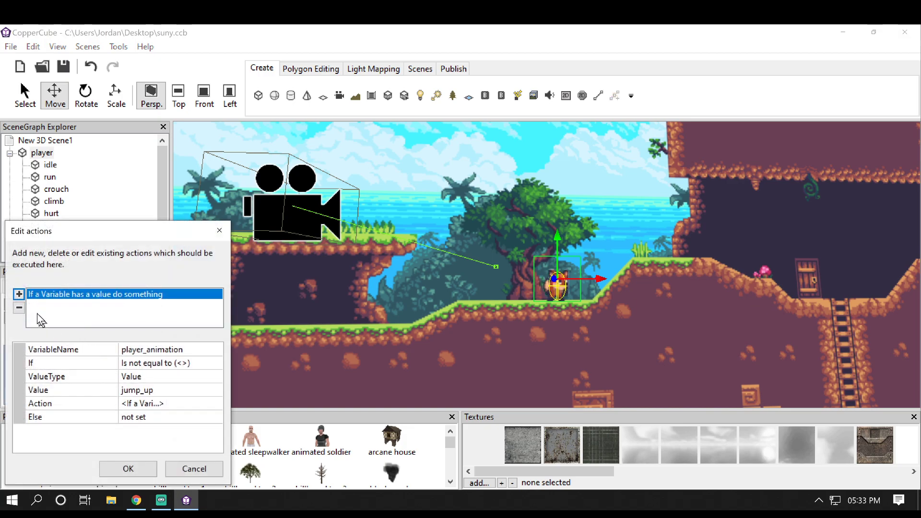
{"action": "left_click", "coordinate": [19, 294]}
{"action": "mouse_move", "coordinate": [156, 411]}
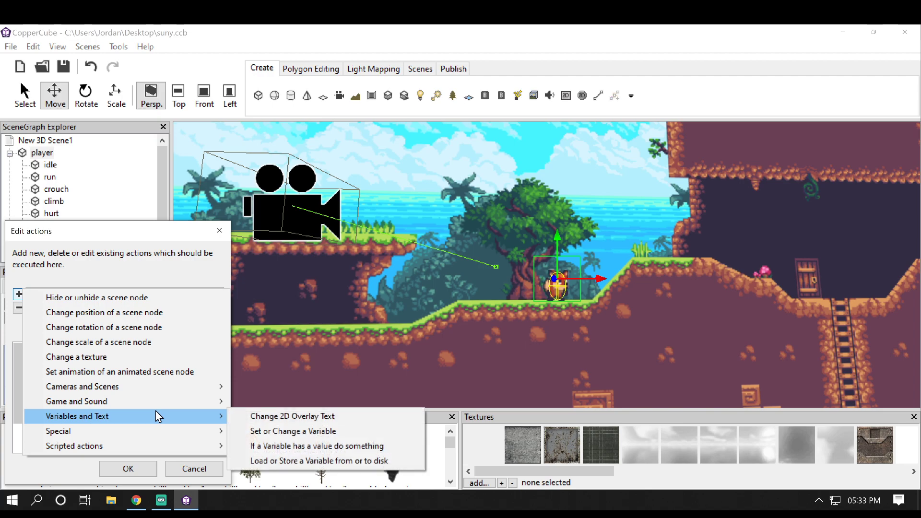
{"action": "left_click", "coordinate": [267, 434]}
{"action": "left_click", "coordinate": [170, 348]}
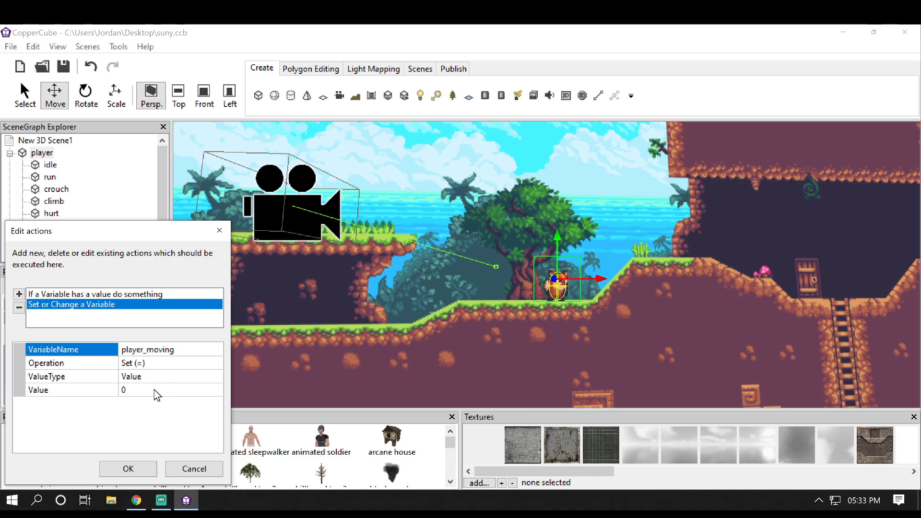
{"action": "left_click", "coordinate": [136, 390]}
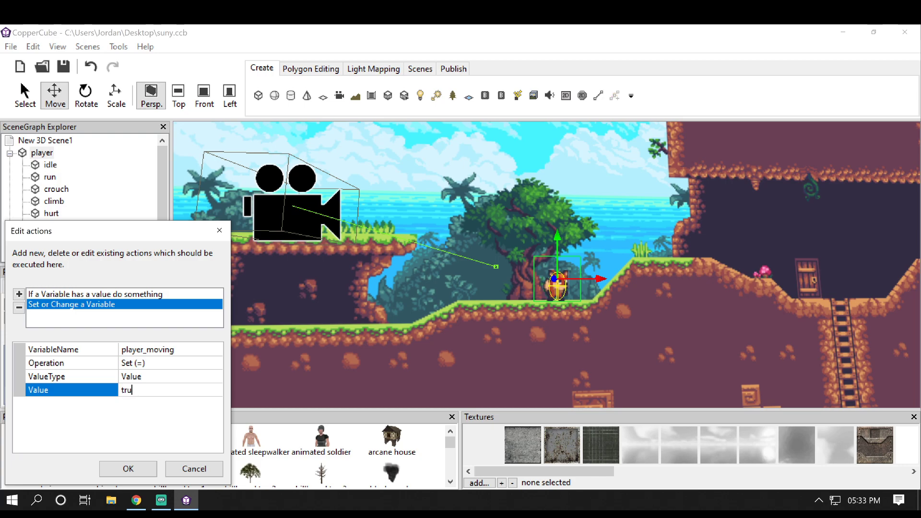
{"action": "left_click", "coordinate": [128, 469]}
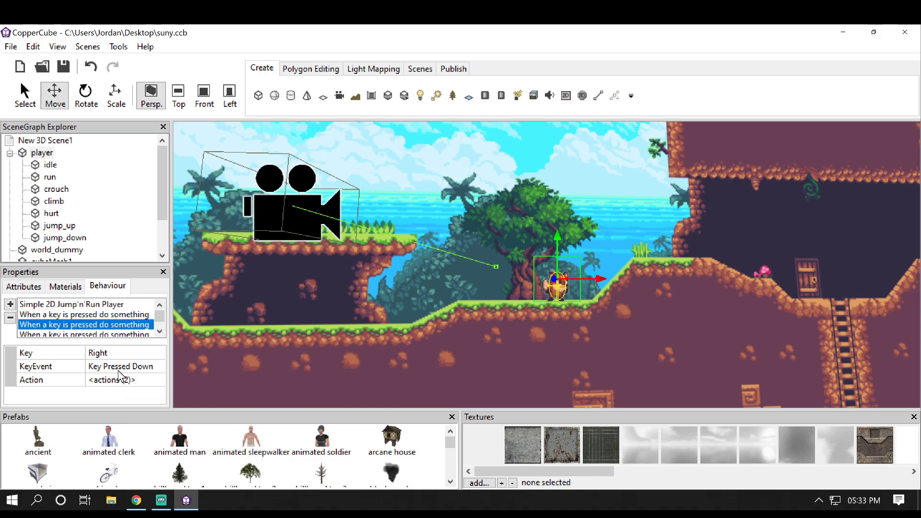
- Add a Set or Change a Variable action to the Left key's Key Left Up behaviour, setting player_moving to false
{"action": "left_click", "coordinate": [147, 334]}
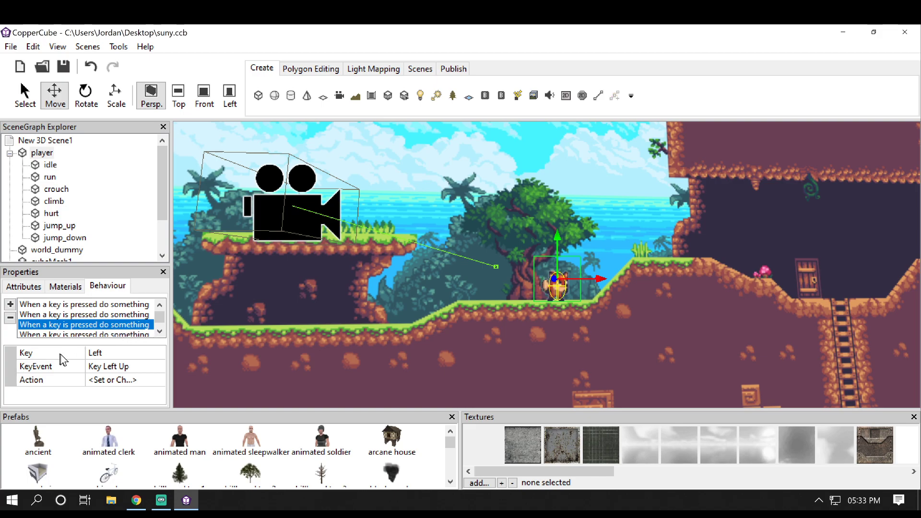
{"action": "left_click", "coordinate": [144, 380]}
{"action": "left_click", "coordinate": [161, 379]}
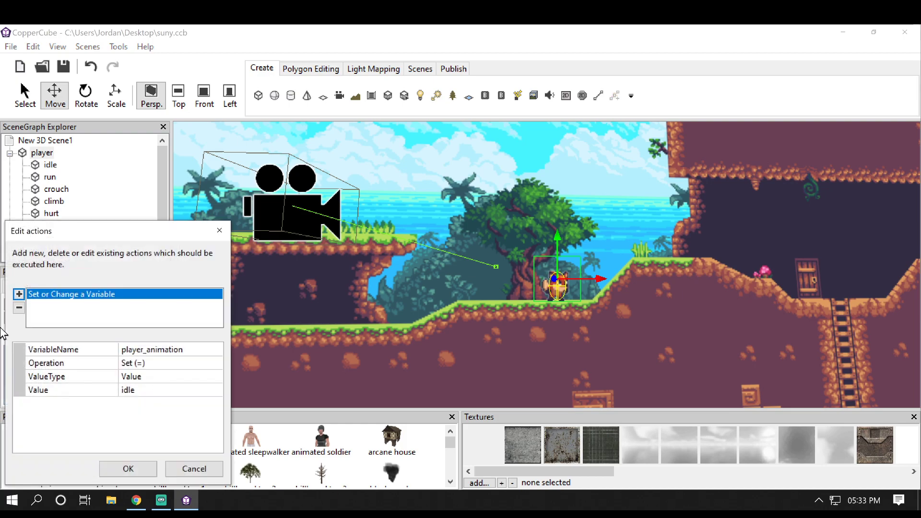
{"action": "left_click", "coordinate": [19, 293]}
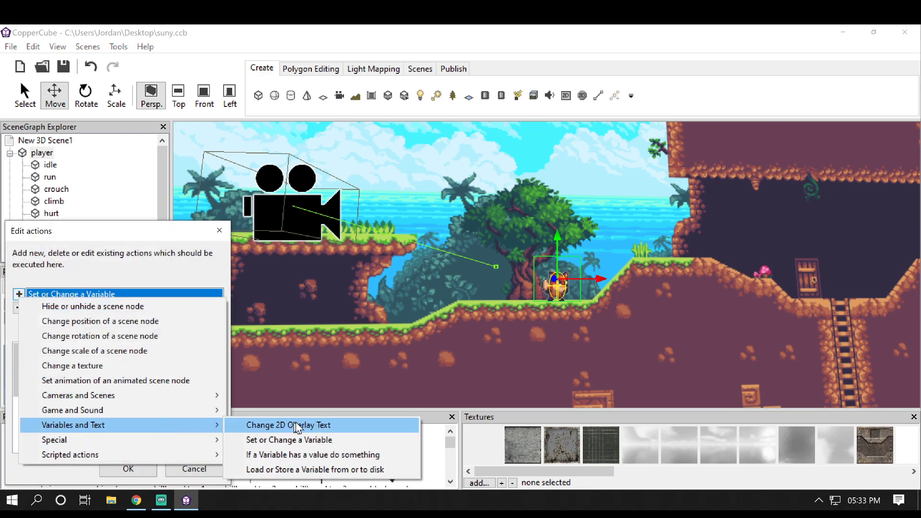
{"action": "left_click", "coordinate": [304, 440]}
{"action": "left_click", "coordinate": [189, 351]}
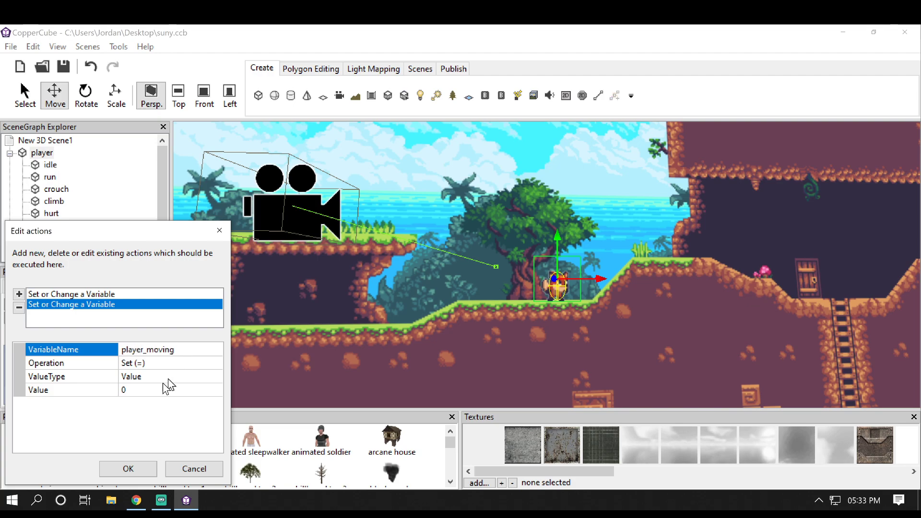
{"action": "left_click", "coordinate": [137, 390]}
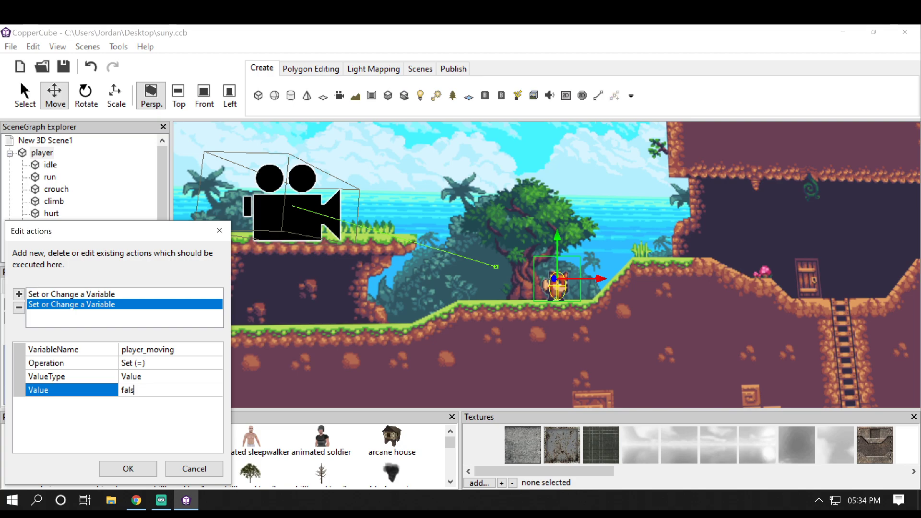
{"action": "left_click", "coordinate": [126, 468]}
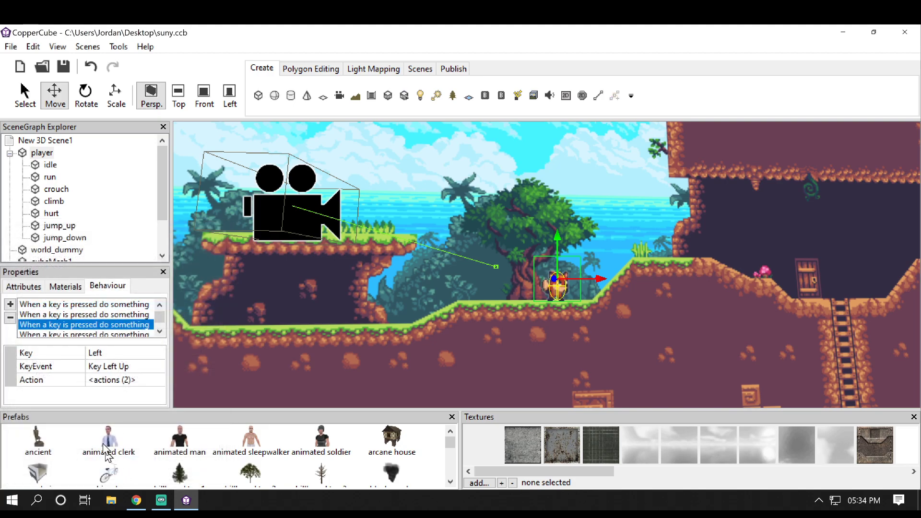
- Add a Set or Change a Variable action to the Right key's Key Left Up behaviour, setting player_moving to false
{"action": "left_click", "coordinate": [107, 335]}
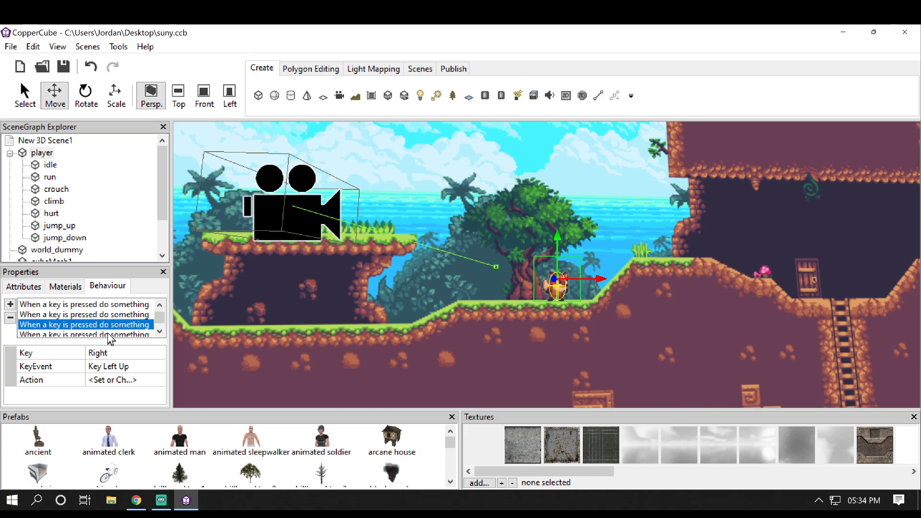
{"action": "left_click", "coordinate": [126, 380]}
{"action": "left_click", "coordinate": [157, 380]}
{"action": "left_click", "coordinate": [18, 293]}
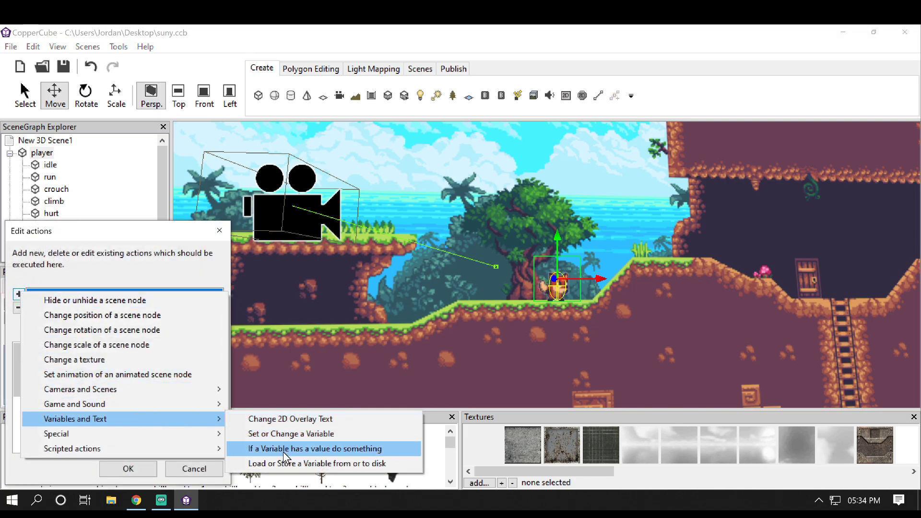
{"action": "left_click", "coordinate": [286, 434]}
{"action": "left_click", "coordinate": [186, 348]}
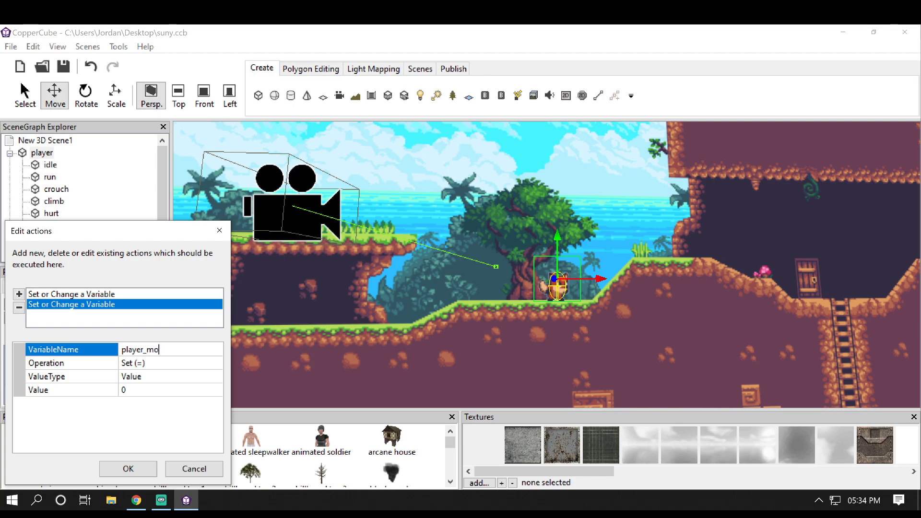
{"action": "left_click", "coordinate": [180, 390]}
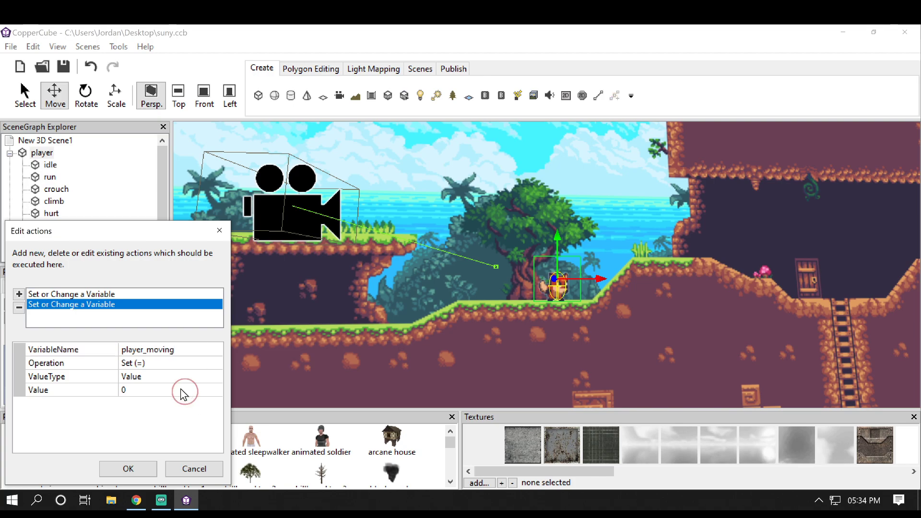
{"action": "type", "text": "flase"}
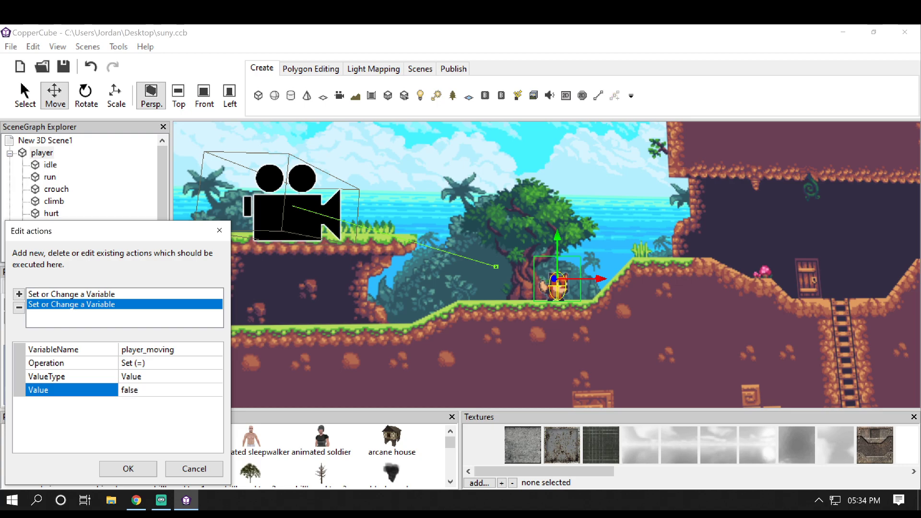
{"action": "left_click", "coordinate": [128, 469]}
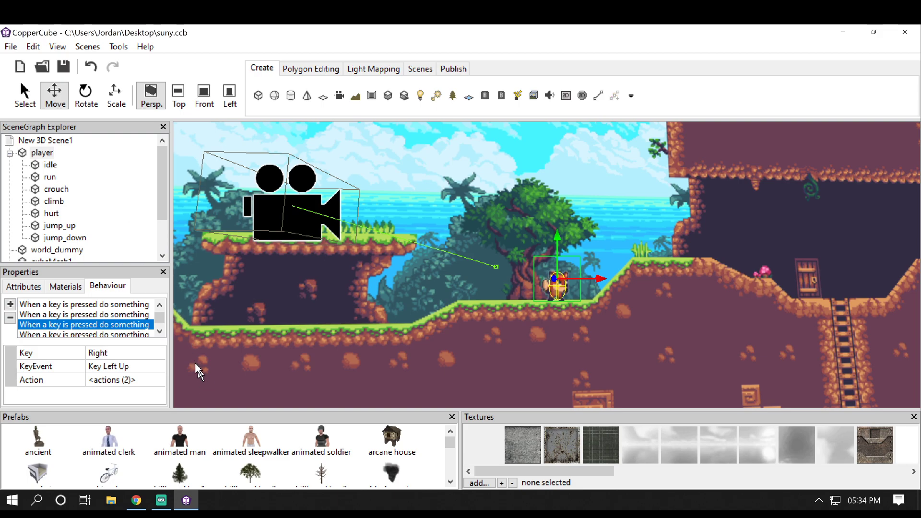
- In the player's Every few seconds behaviour, add an If a Variable has a value action checking that player_moving is equal to true
{"action": "scroll", "coordinate": [159, 323], "scroll_direction": "down", "scroll_amount": 3}
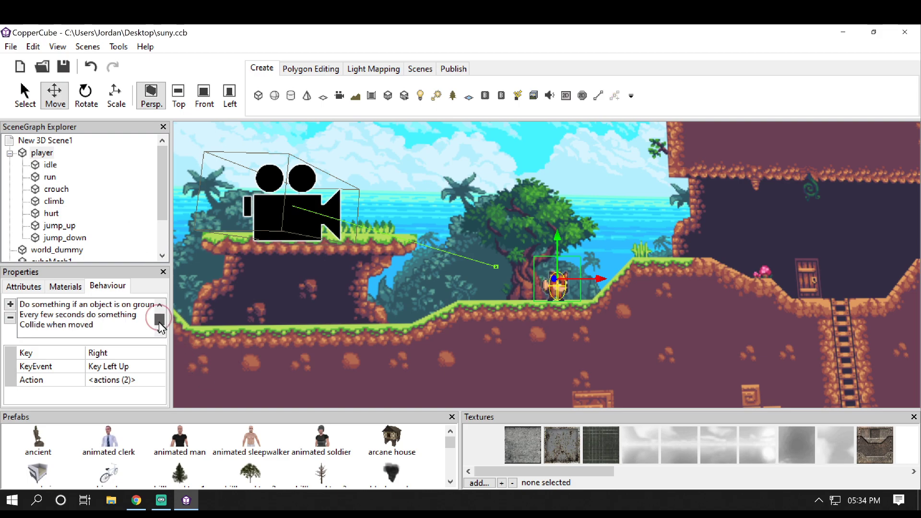
{"action": "scroll", "coordinate": [102, 323], "scroll_direction": "up", "scroll_amount": 1}
{"action": "left_click", "coordinate": [102, 324]}
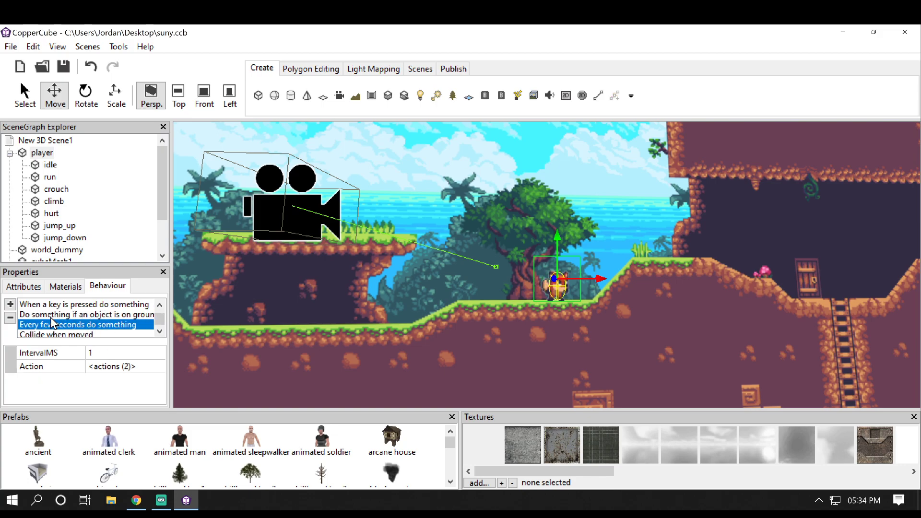
{"action": "left_click", "coordinate": [153, 368]}
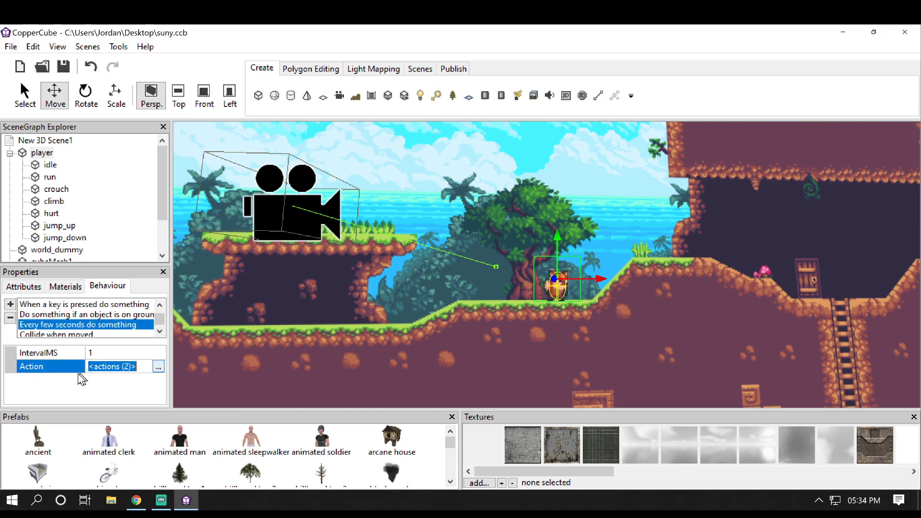
{"action": "left_click", "coordinate": [159, 367]}
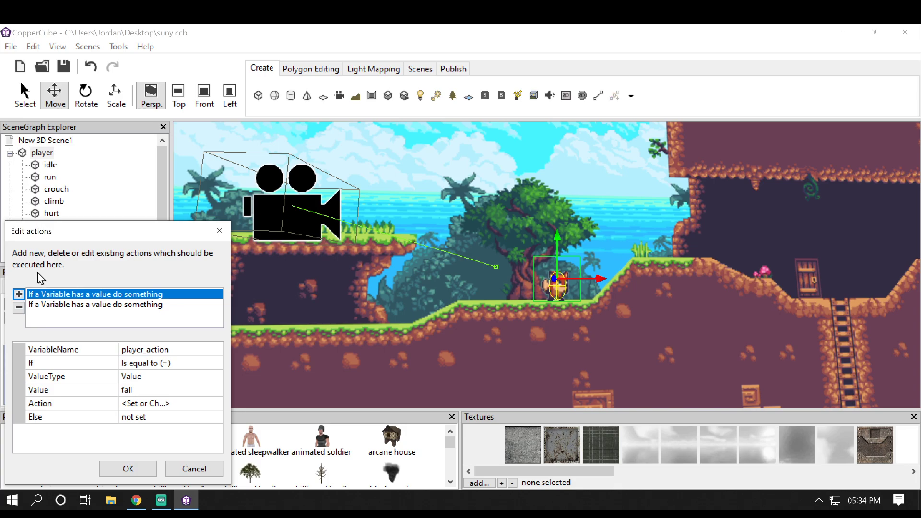
{"action": "left_click", "coordinate": [18, 294]}
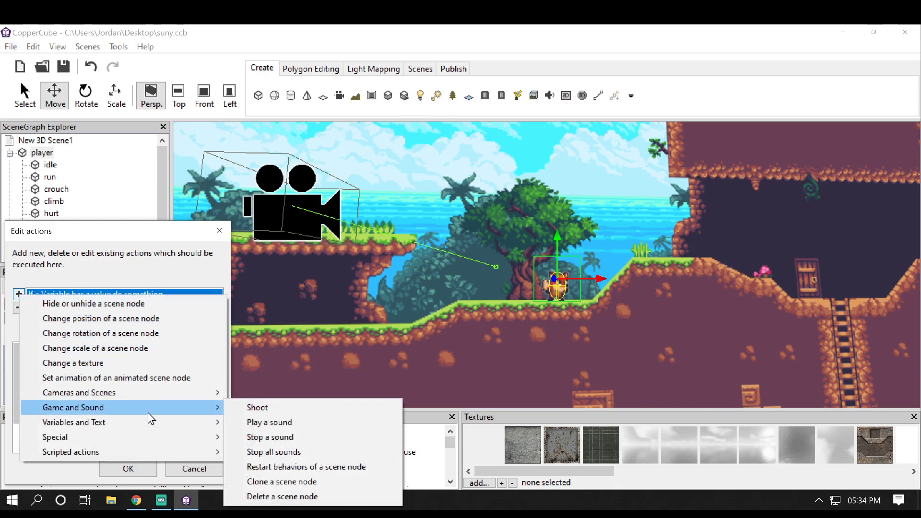
{"action": "mouse_move", "coordinate": [148, 422]}
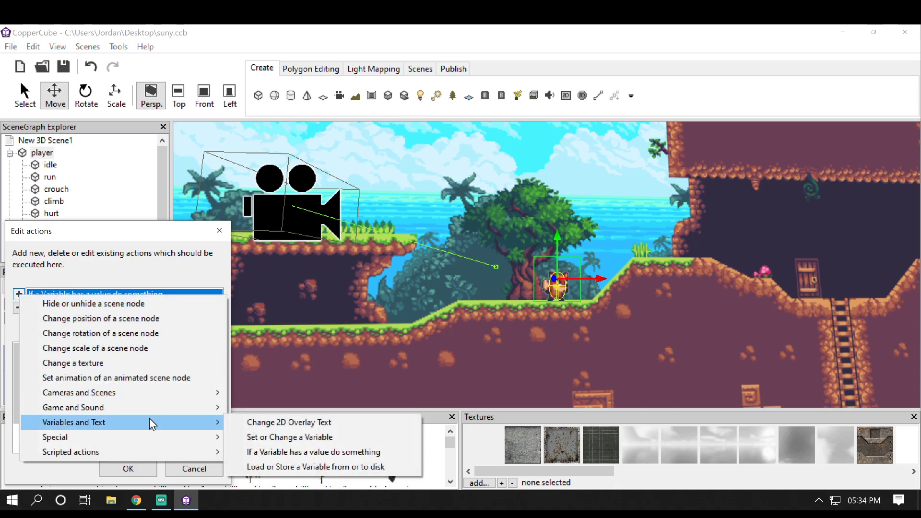
{"action": "left_click", "coordinate": [268, 449]}
{"action": "left_click", "coordinate": [190, 350]}
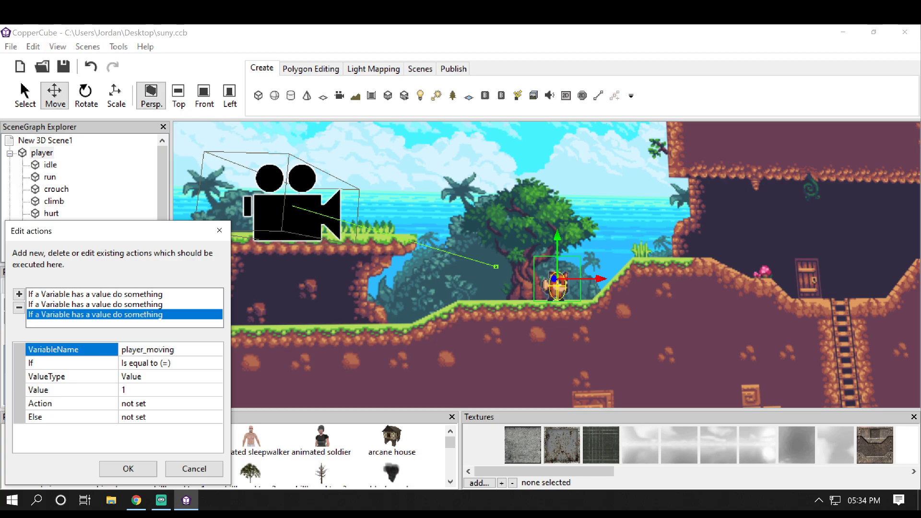
{"action": "left_click", "coordinate": [144, 390]}
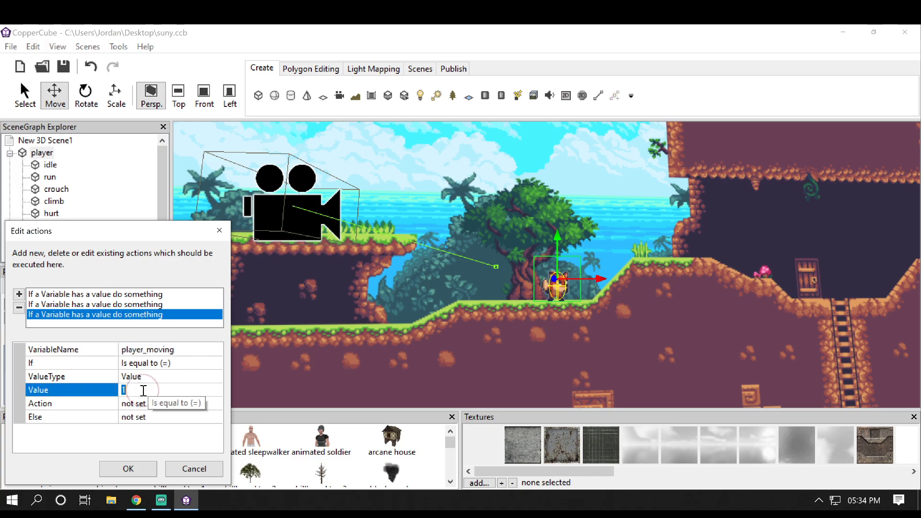
{"action": "type", "text": "true"}
{"action": "key", "text": "Return"}
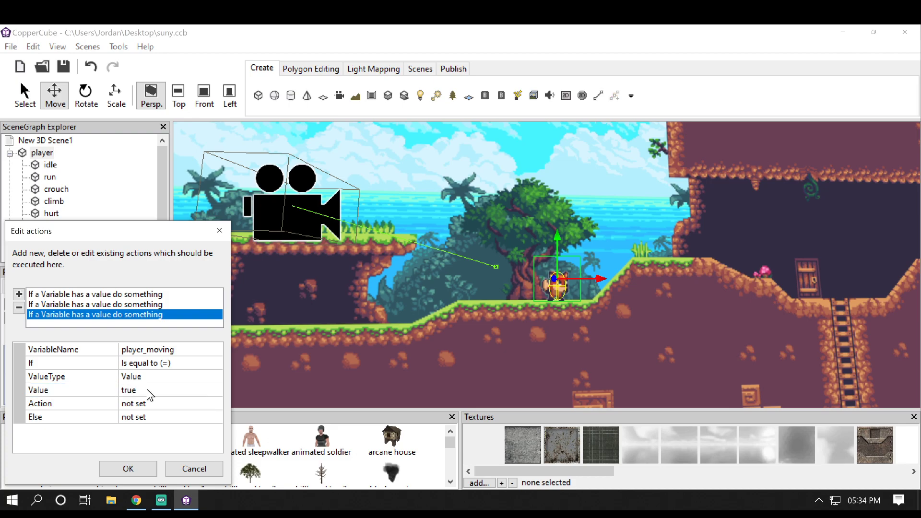
- Nest an If a Variable has a value action under the player_moving condition, checking that player_animation is equal to idle
{"action": "left_click", "coordinate": [209, 403]}
{"action": "left_click", "coordinate": [216, 404]}
{"action": "left_click", "coordinate": [17, 296]}
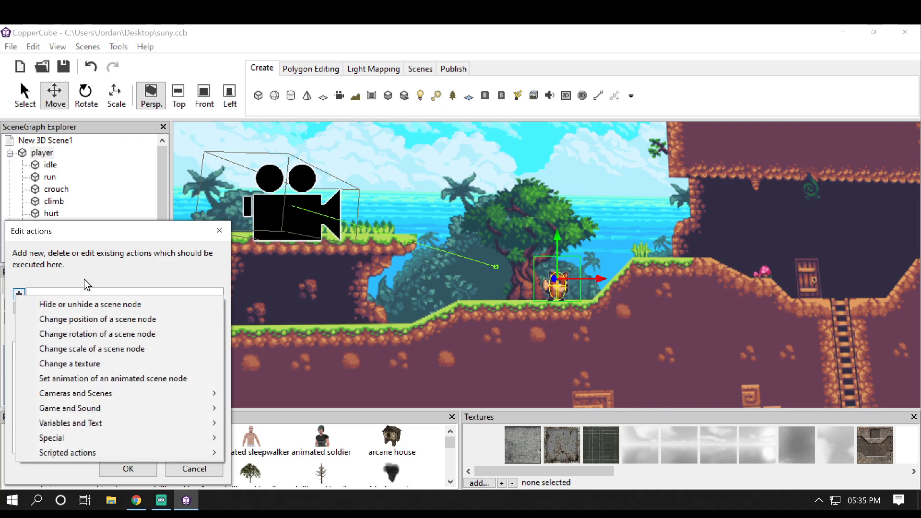
{"action": "mouse_move", "coordinate": [151, 420]}
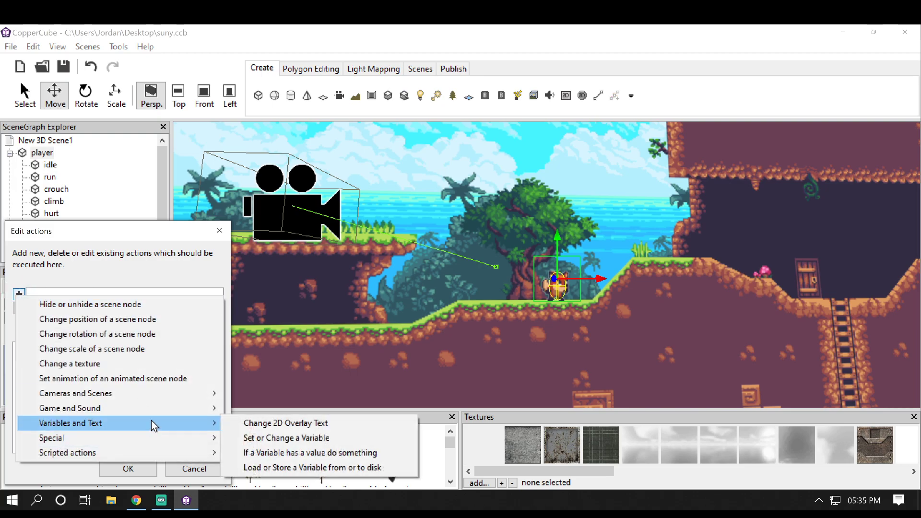
{"action": "left_click", "coordinate": [278, 451]}
{"action": "left_click", "coordinate": [177, 349]}
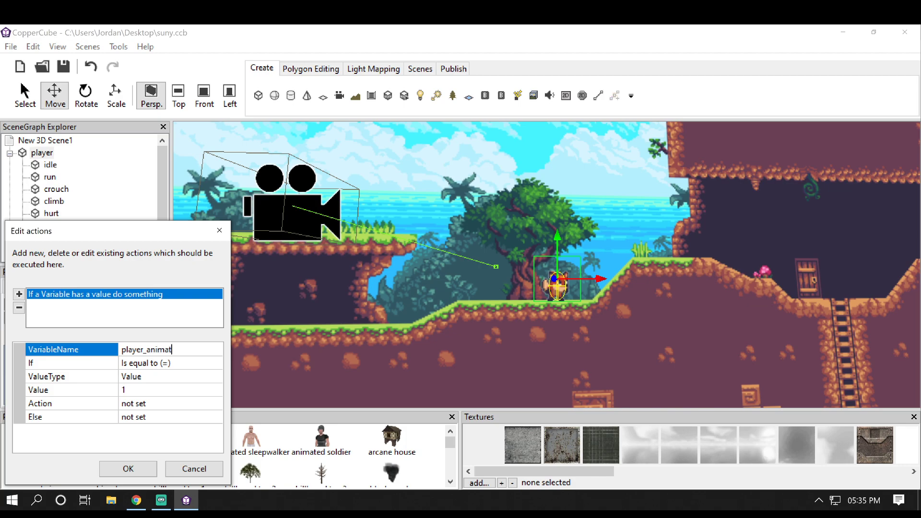
{"action": "left_click", "coordinate": [139, 389]}
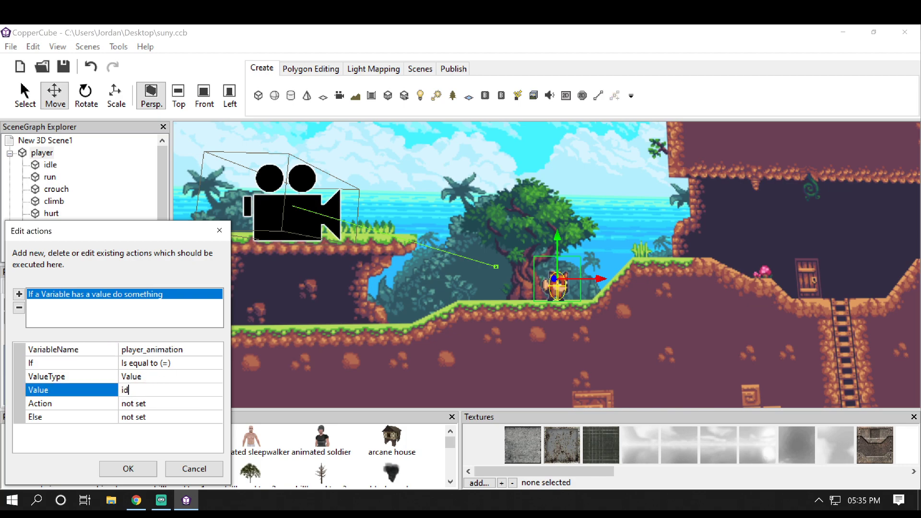
- Under the idle animation condition, add a Set or Change a Variable action that sets player-animation to run
{"action": "left_click", "coordinate": [217, 404]}
{"action": "left_click", "coordinate": [217, 404]}
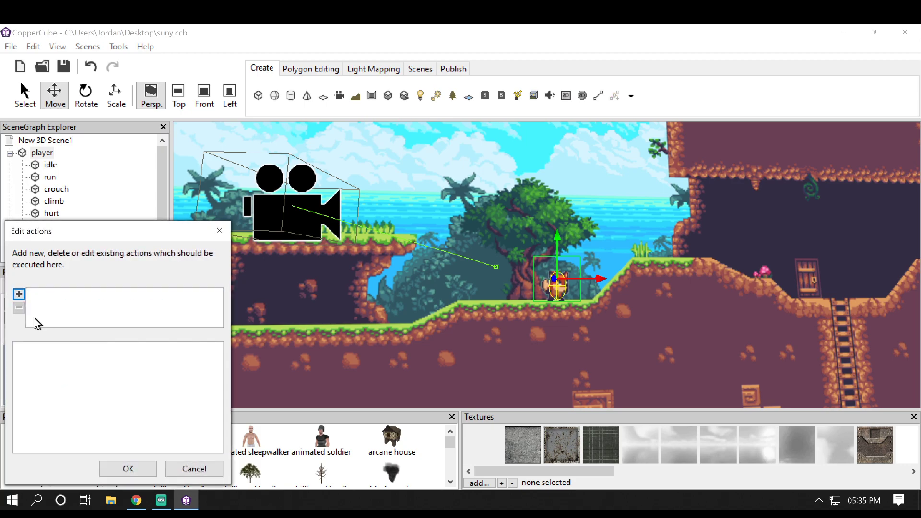
{"action": "left_click", "coordinate": [19, 293]}
{"action": "mouse_move", "coordinate": [192, 417]}
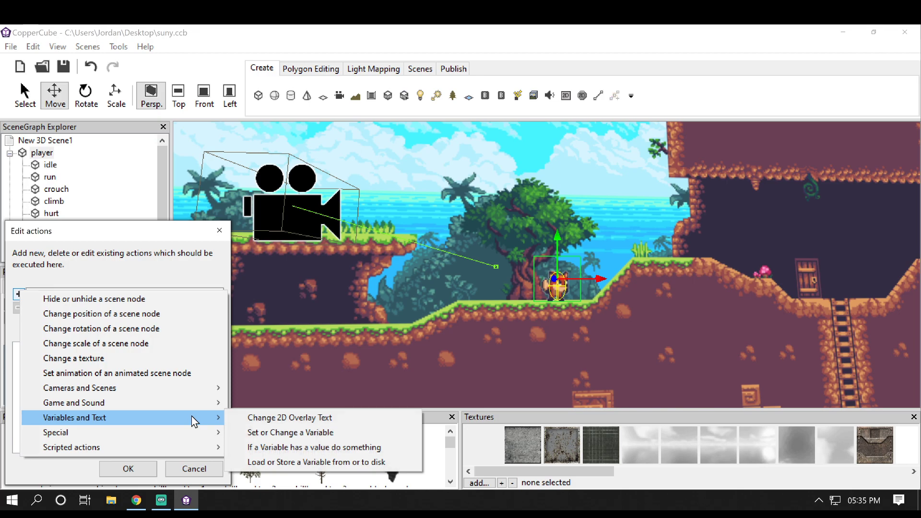
{"action": "left_click", "coordinate": [267, 432]}
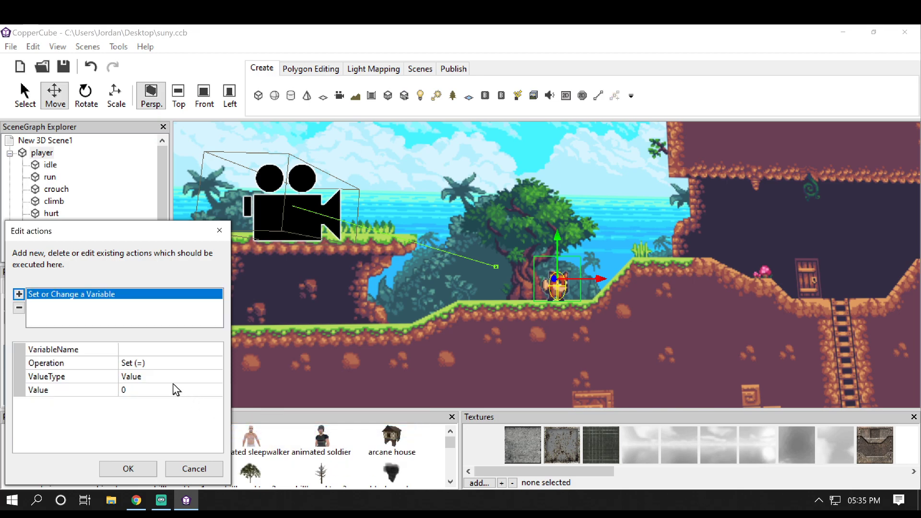
{"action": "left_click", "coordinate": [168, 349]}
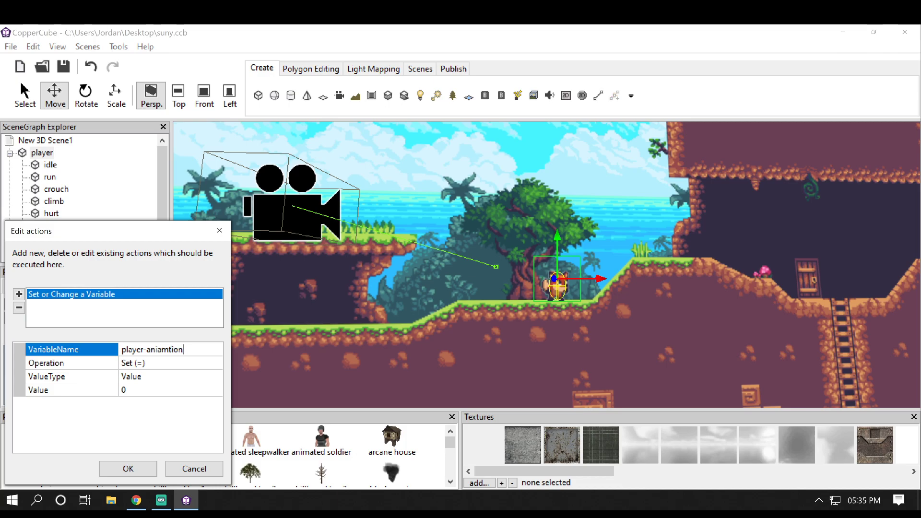
{"action": "left_click", "coordinate": [167, 349]}
{"action": "left_click", "coordinate": [171, 350]}
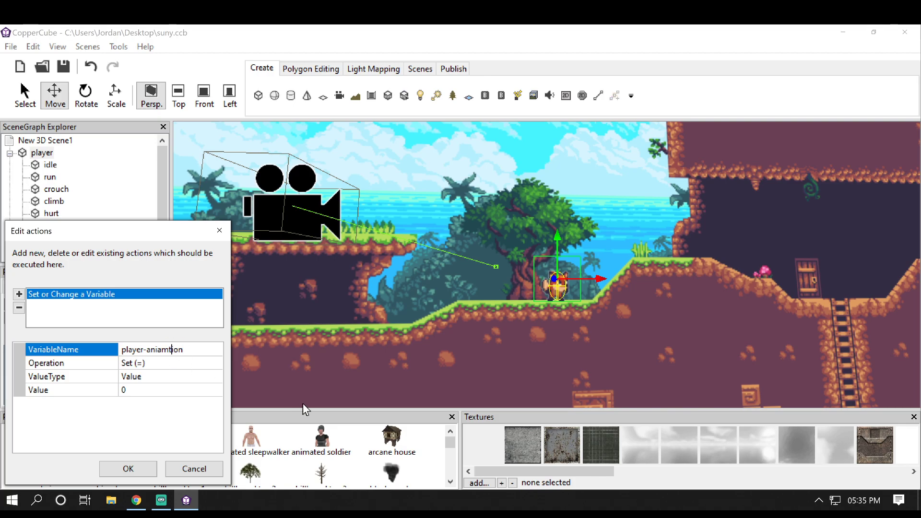
{"action": "key", "text": "BackSpace"}
{"action": "key", "text": "BackSpace"}
{"action": "type", "text": "ma"}
{"action": "left_click", "coordinate": [140, 392]}
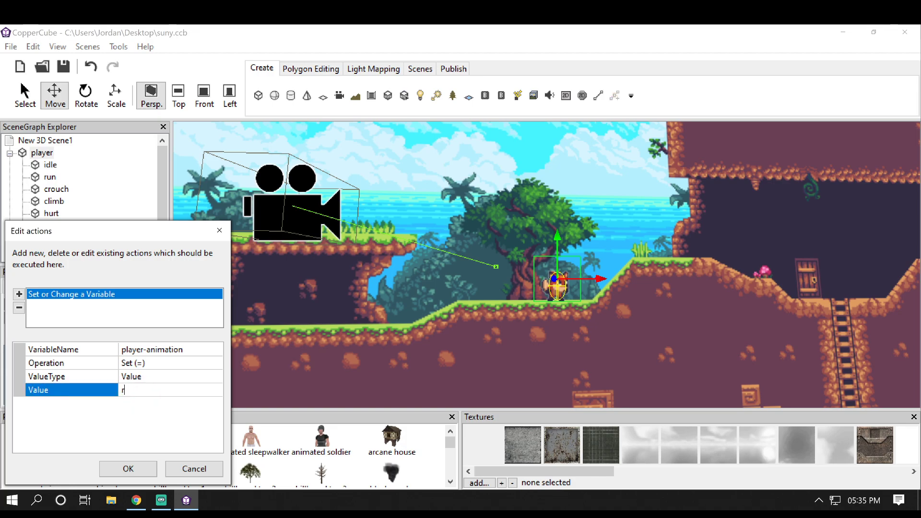
- Correct the variable name in the nested set action to player_animation and accept all the open action editors
{"action": "left_click", "coordinate": [148, 350]}
{"action": "left_click", "coordinate": [148, 349]}
{"action": "key", "text": "BackSpace"}
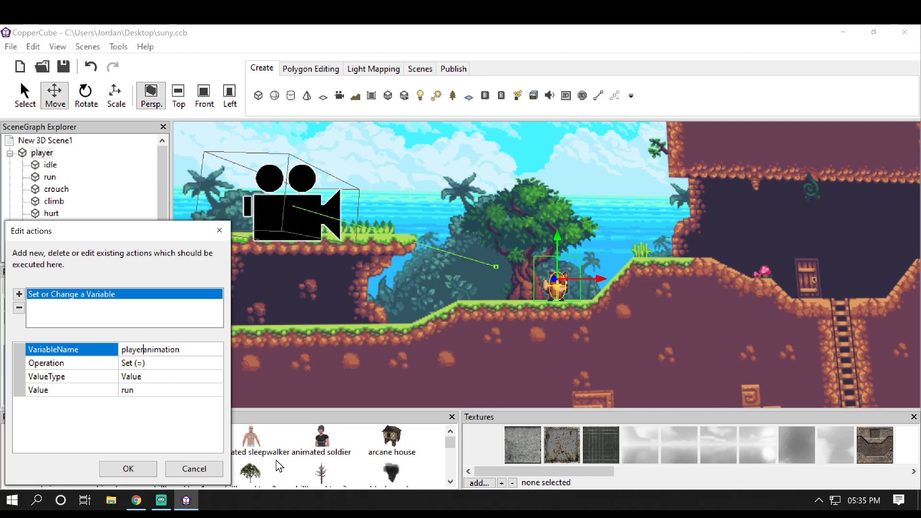
{"action": "type", "text": "_"}
{"action": "left_click", "coordinate": [127, 469]}
{"action": "left_click", "coordinate": [128, 467]}
{"action": "left_click", "coordinate": [127, 466]}
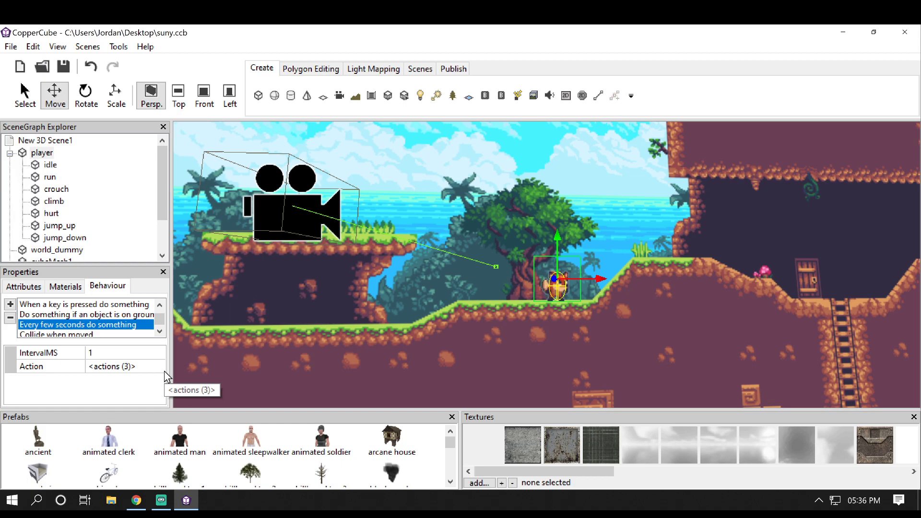
- Test the game as a Windows application, running the player left and right repeatedly and making it jump
{"action": "left_click", "coordinate": [453, 68]}
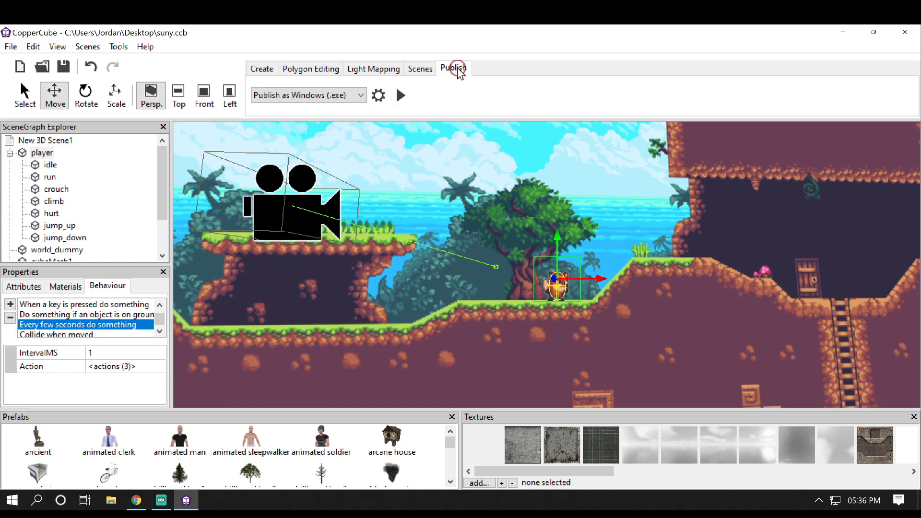
{"action": "left_click", "coordinate": [402, 99]}
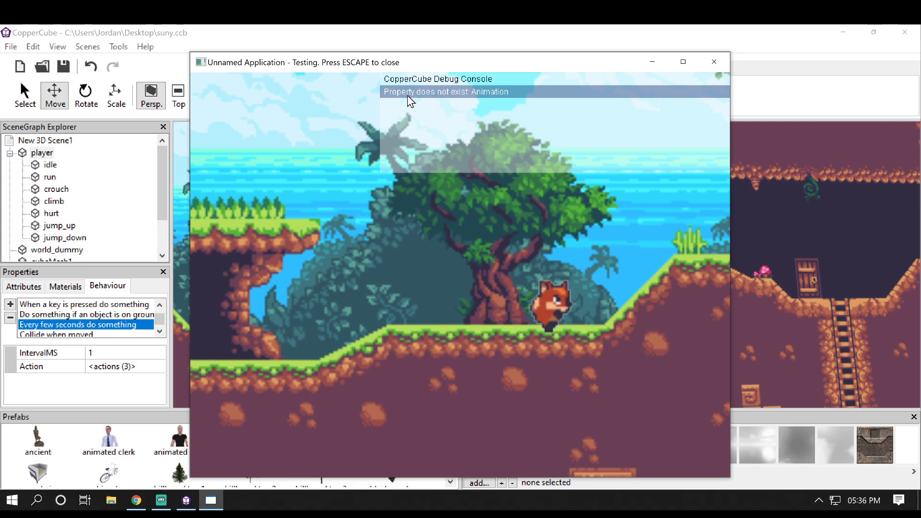
{"action": "key", "text": "Left"}
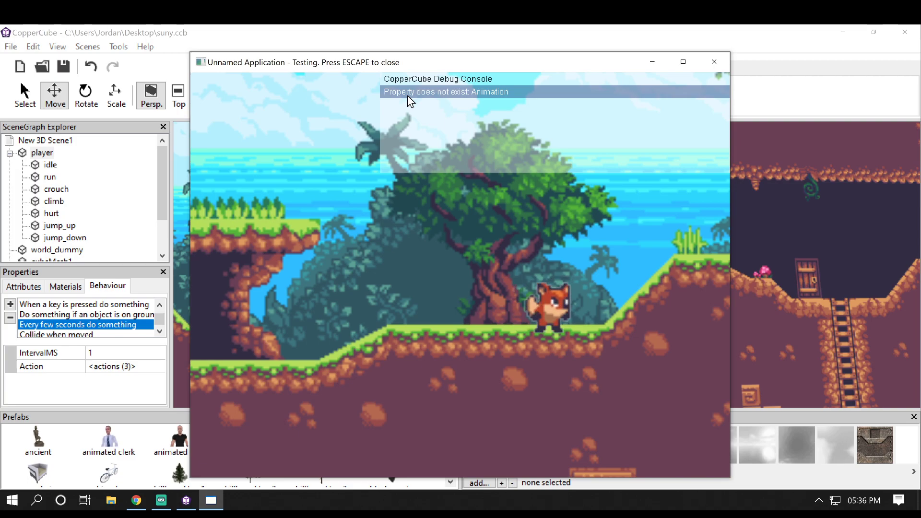
{"action": "key", "text": "Left"}
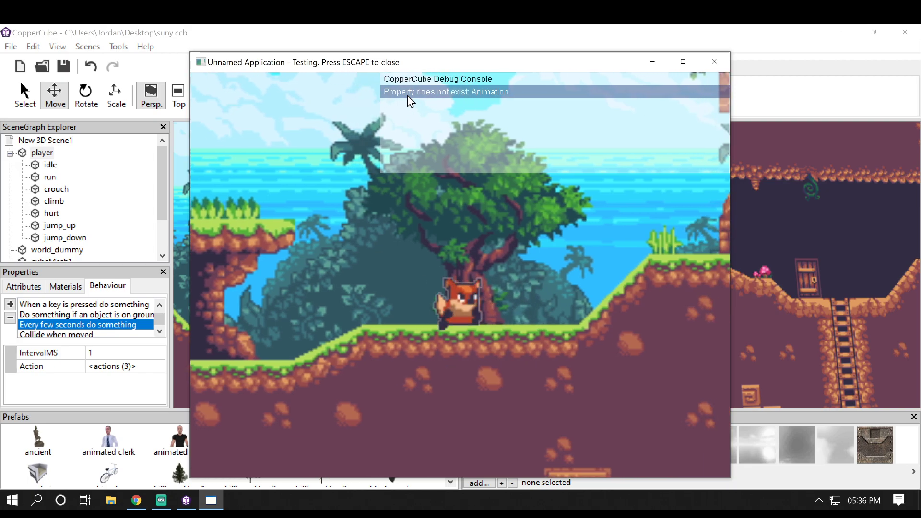
{"action": "key", "text": "Right"}
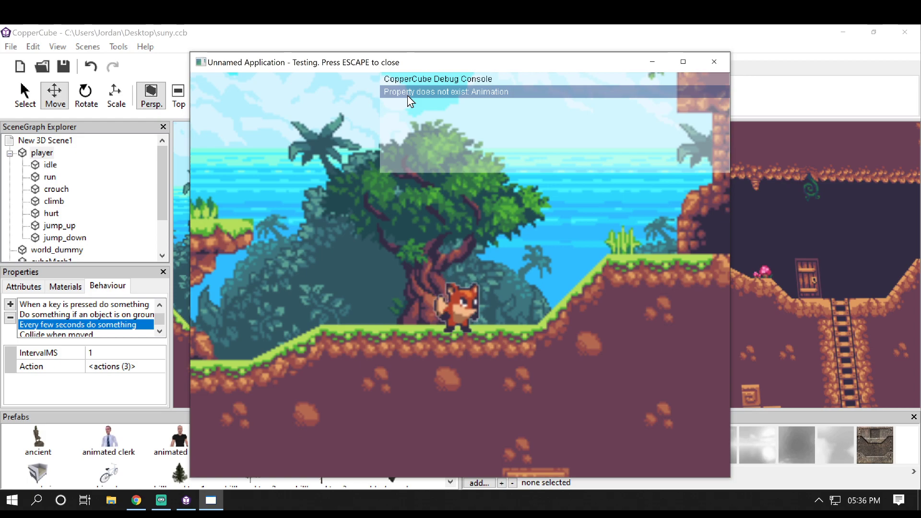
{"action": "key", "text": "Left"}
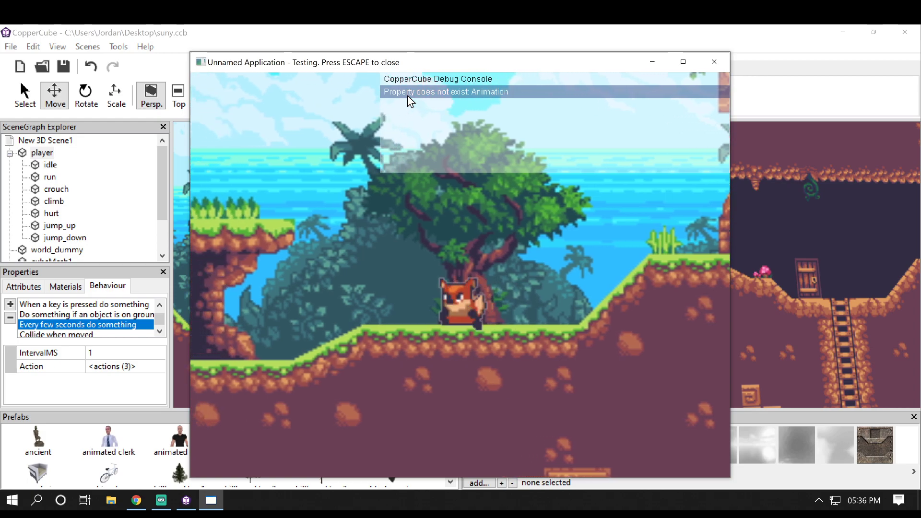
{"action": "key", "text": "Right"}
{"action": "key", "text": "Left"}
{"action": "key", "text": "Right"}
{"action": "key", "text": "Left"}
{"action": "key", "text": "Right"}
{"action": "key", "text": "Left"}
{"action": "key", "text": "Right"}
{"action": "key", "text": "Left"}
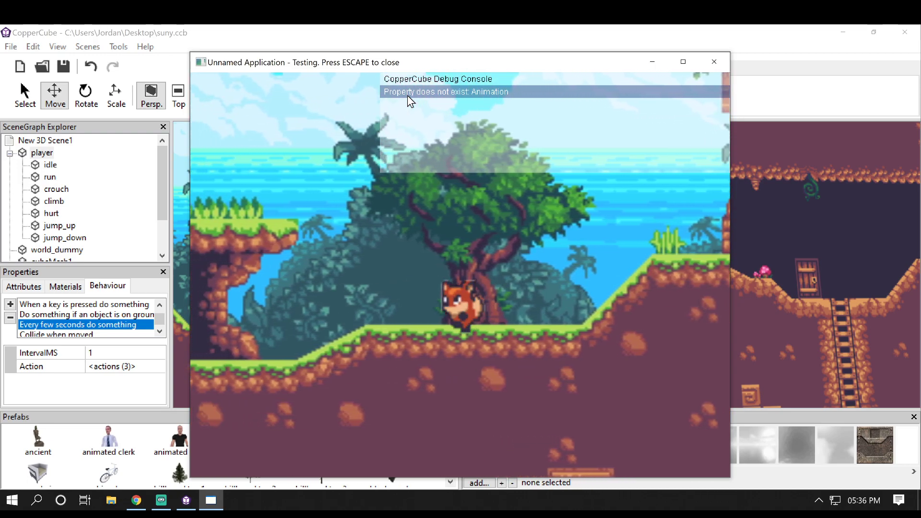
{"action": "key", "text": "Right"}
{"action": "key", "text": "Left"}
{"action": "key", "text": "space"}
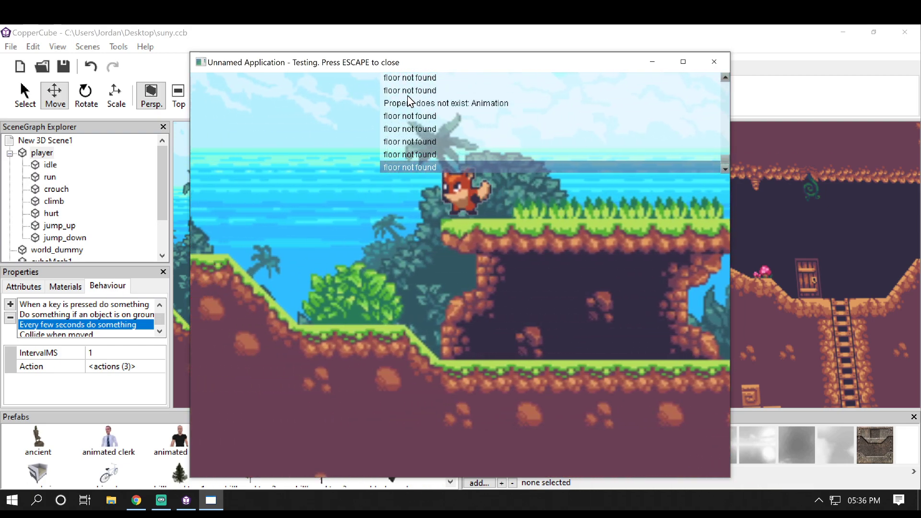
- Run the player left and right with repeated jumps across the platforms in the test game, then close the test
{"action": "key", "text": "Right"}
{"action": "key", "text": "space"}
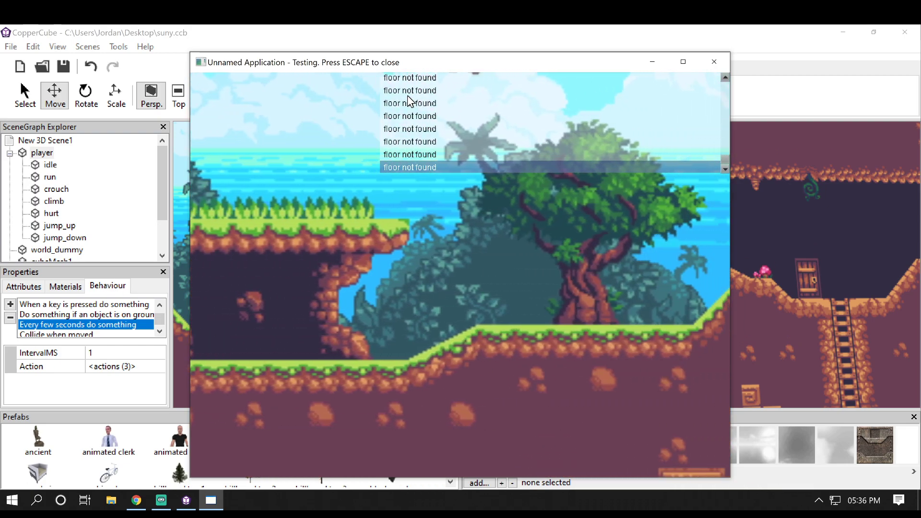
{"action": "key", "text": "Left"}
{"action": "key", "text": "space"}
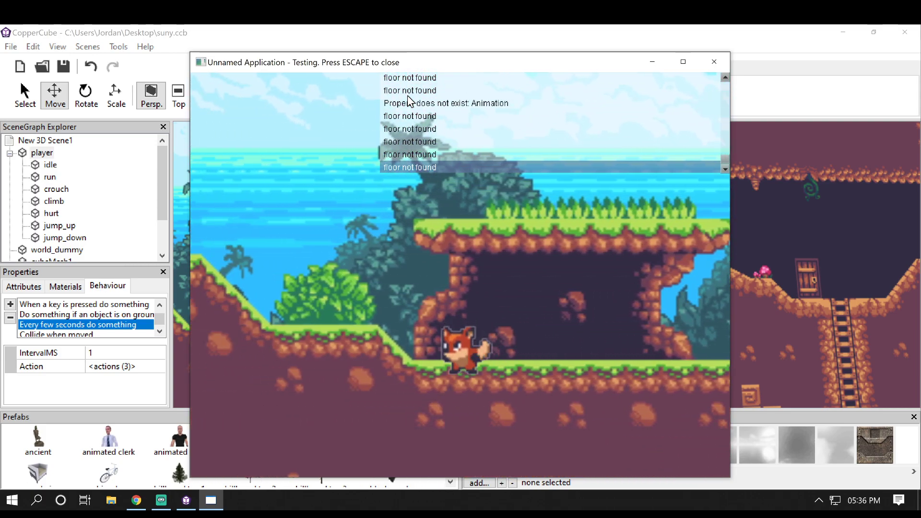
{"action": "key", "text": "Right"}
{"action": "key", "text": "space"}
{"action": "key", "text": "Left"}
{"action": "key", "text": "space"}
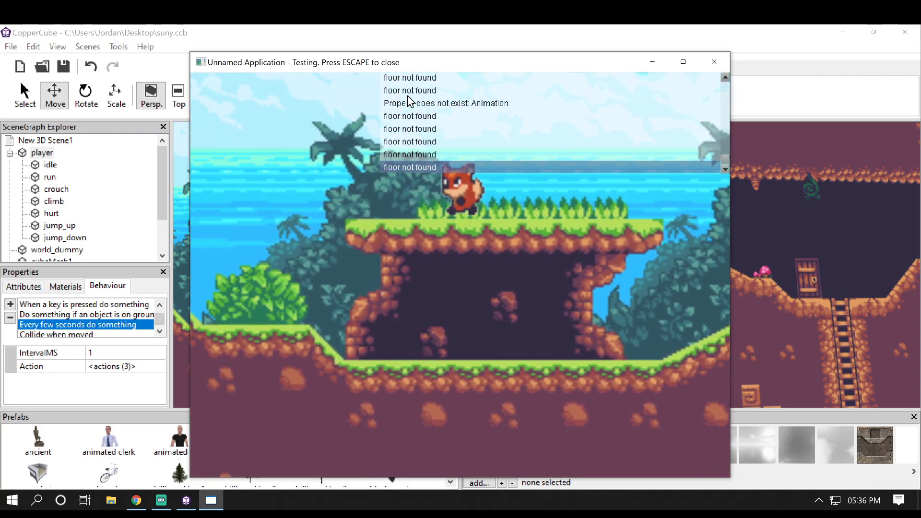
{"action": "key", "text": "Right"}
{"action": "key", "text": "space"}
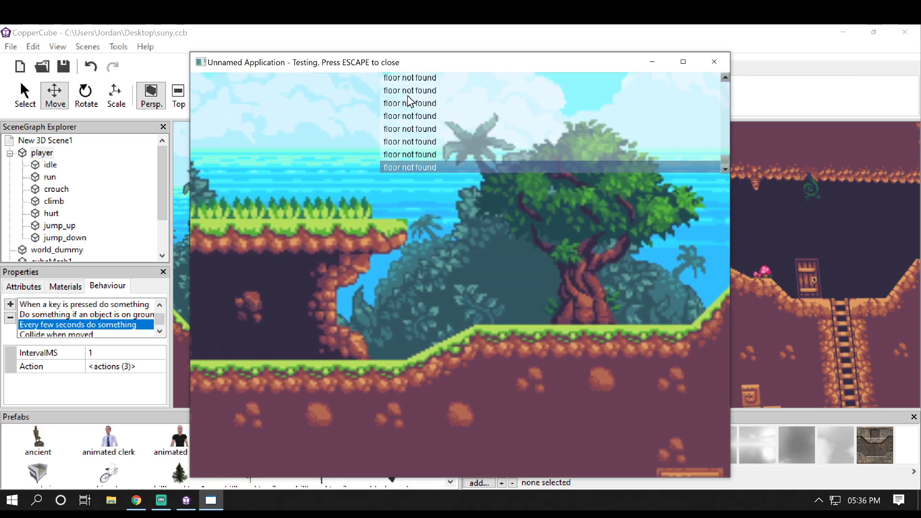
{"action": "key", "text": "Left"}
{"action": "key", "text": "space"}
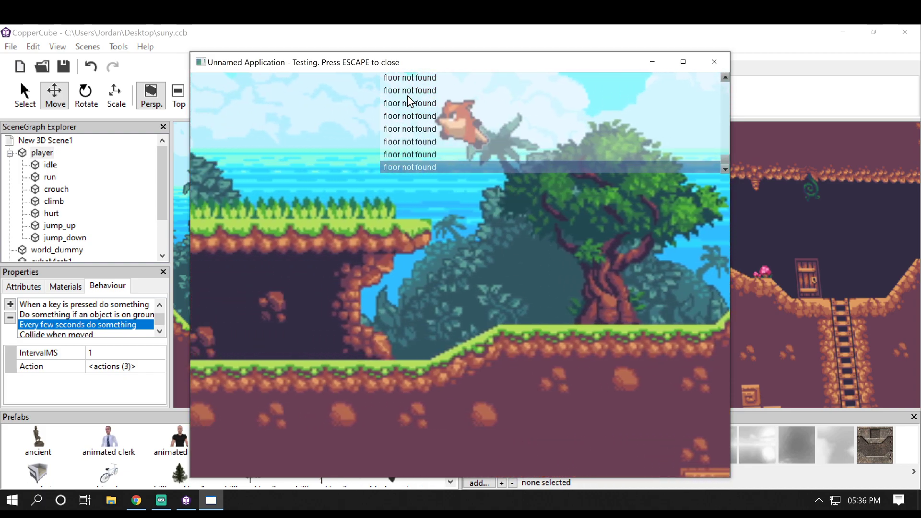
{"action": "key", "text": "Right"}
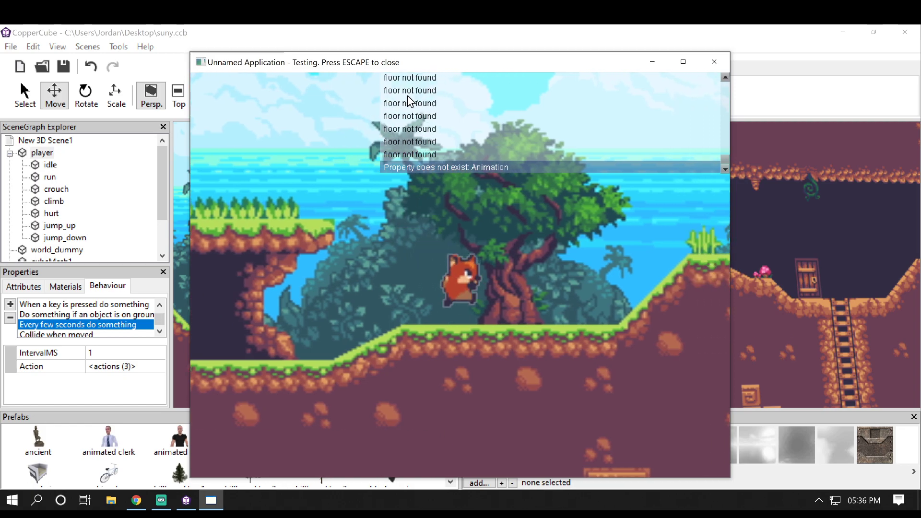
{"action": "key", "text": "Escape"}
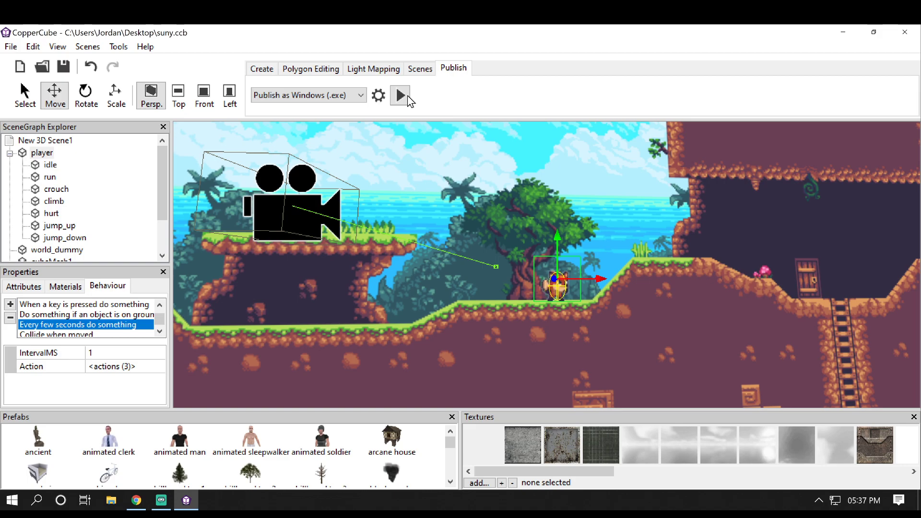
- Examine the texture sharpness of the player sprite and the surrounding terrain at close range and from a distance
{"action": "left_click_drag", "start_coordinate": [683, 175], "coordinate": [681, 181]}
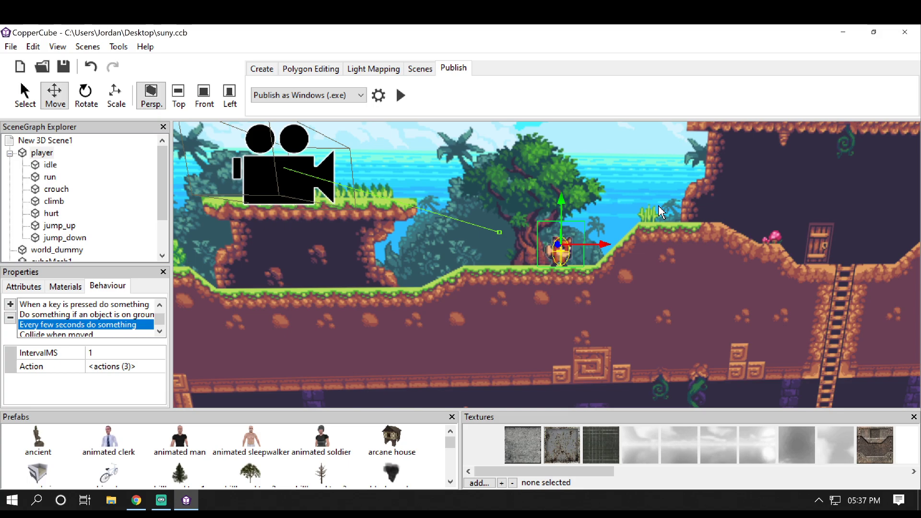
{"action": "scroll", "coordinate": [662, 212], "scroll_direction": "up", "scroll_amount": 5}
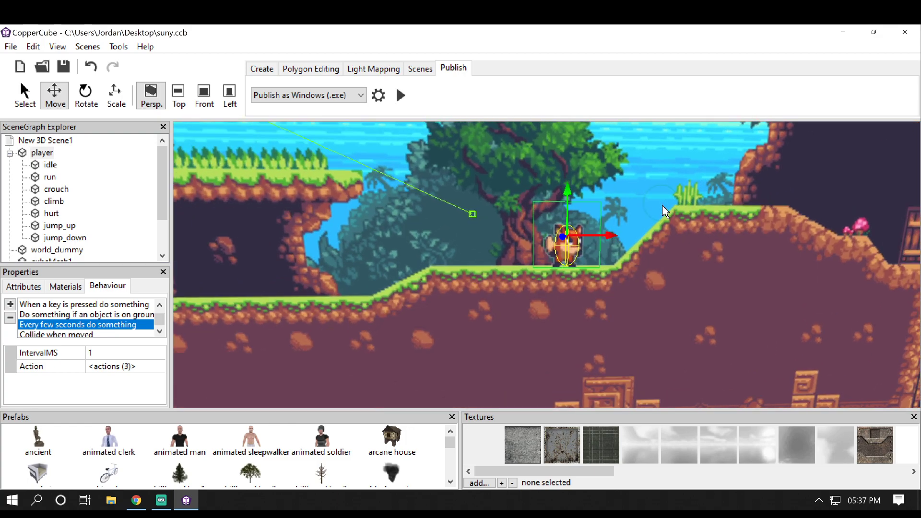
{"action": "scroll", "coordinate": [668, 211], "scroll_direction": "up", "scroll_amount": 5}
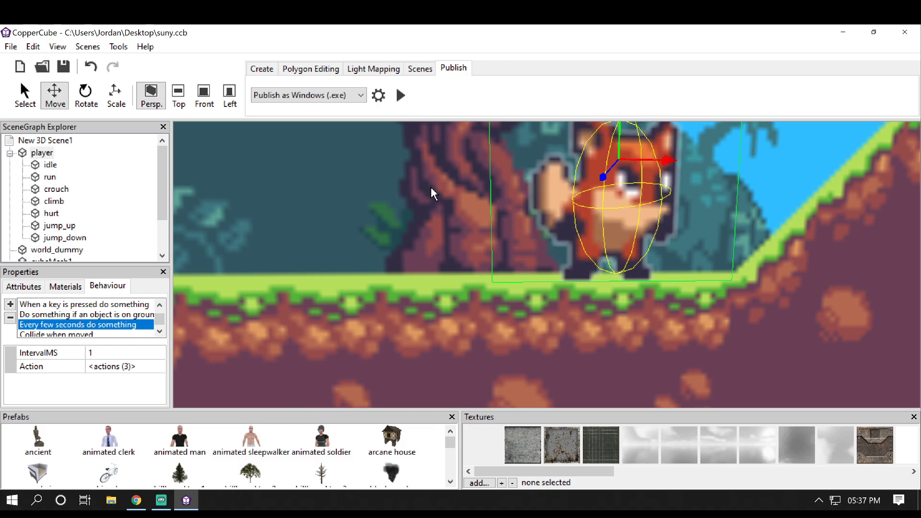
{"action": "scroll", "coordinate": [750, 232], "scroll_direction": "down", "scroll_amount": 3}
{"action": "scroll", "coordinate": [748, 225], "scroll_direction": "up", "scroll_amount": 3}
{"action": "scroll", "coordinate": [514, 217], "scroll_direction": "down", "scroll_amount": 2}
{"action": "scroll", "coordinate": [513, 219], "scroll_direction": "up", "scroll_amount": 2}
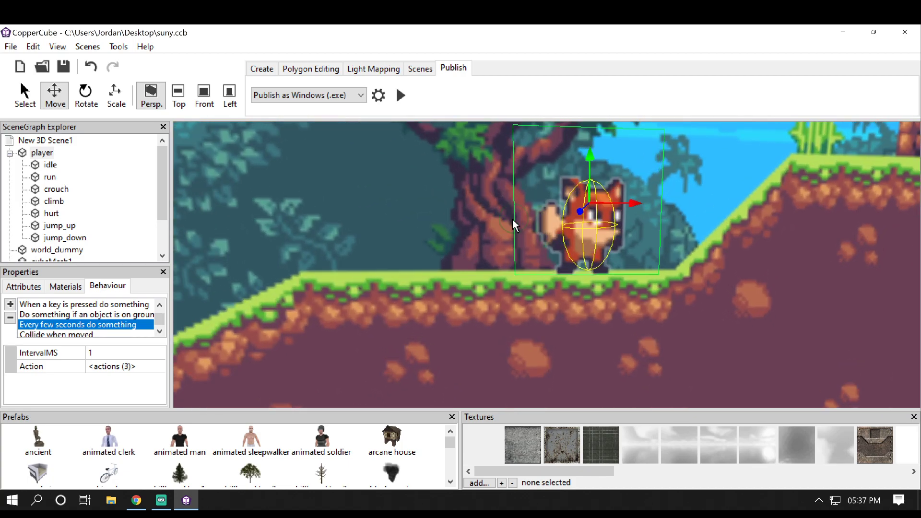
{"action": "scroll", "coordinate": [419, 173], "scroll_direction": "down", "scroll_amount": 3}
{"action": "scroll", "coordinate": [423, 176], "scroll_direction": "up", "scroll_amount": 5}
{"action": "scroll", "coordinate": [422, 174], "scroll_direction": "down", "scroll_amount": 5}
{"action": "scroll", "coordinate": [427, 154], "scroll_direction": "up", "scroll_amount": 3}
{"action": "scroll", "coordinate": [428, 166], "scroll_direction": "down", "scroll_amount": 3}
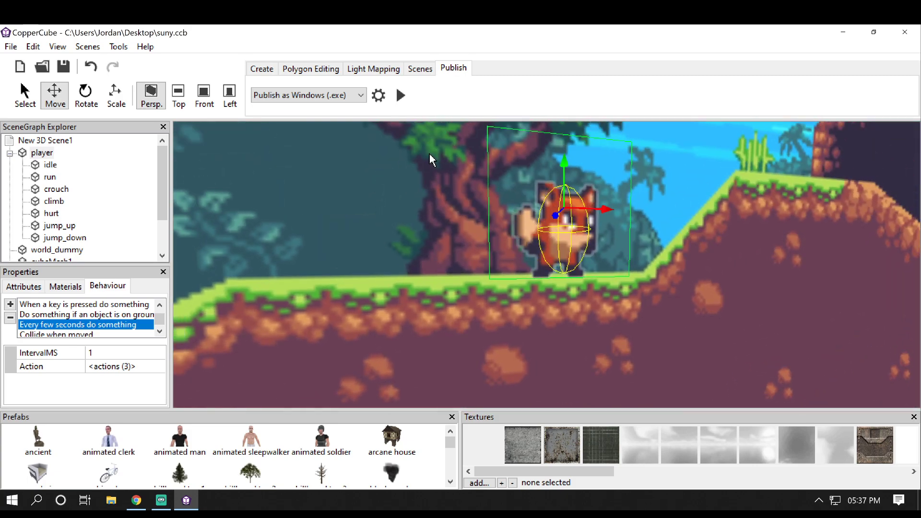
{"action": "scroll", "coordinate": [430, 156], "scroll_direction": "up", "scroll_amount": 2}
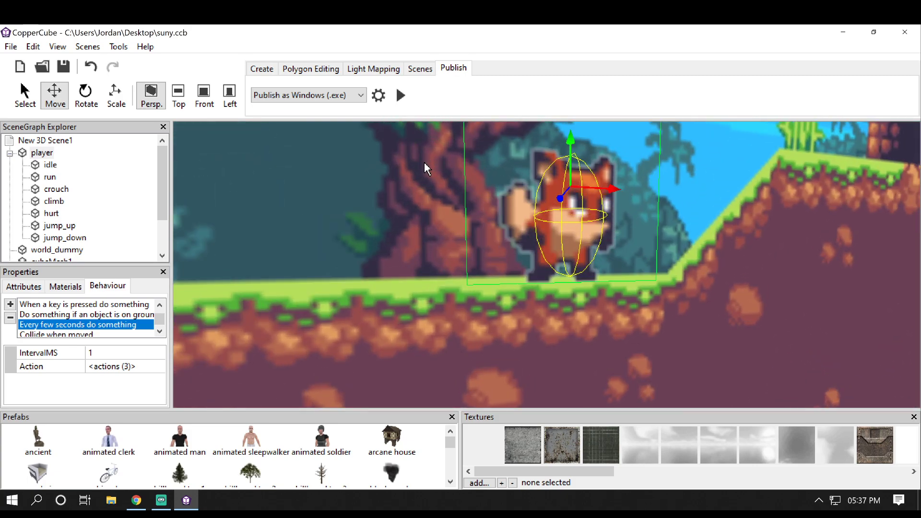
{"action": "scroll", "coordinate": [423, 171], "scroll_direction": "down", "scroll_amount": 2}
{"action": "scroll", "coordinate": [422, 172], "scroll_direction": "up", "scroll_amount": 4}
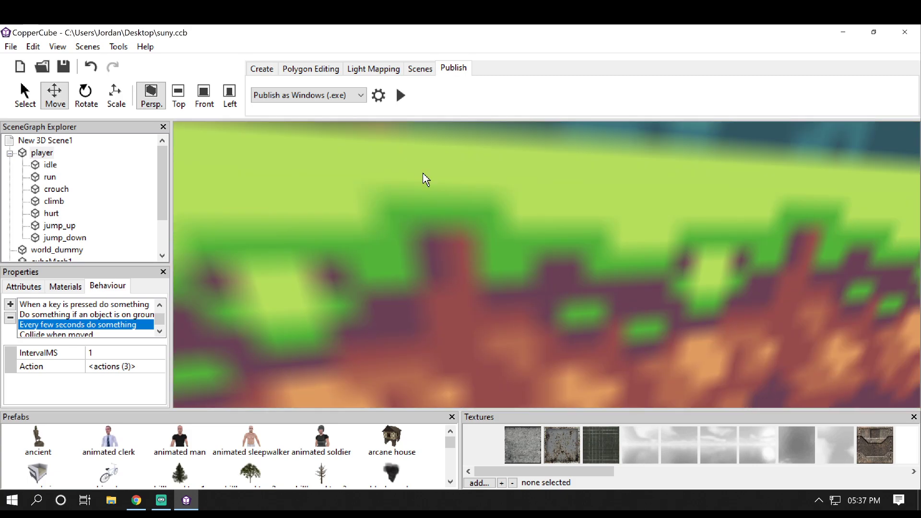
{"action": "scroll", "coordinate": [423, 174], "scroll_direction": "down", "scroll_amount": 4}
{"action": "scroll", "coordinate": [423, 175], "scroll_direction": "down", "scroll_amount": 2}
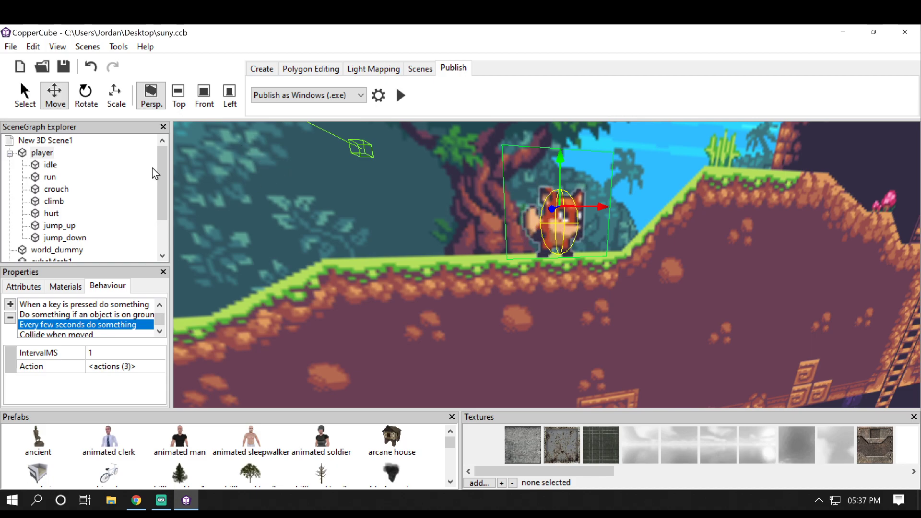
{"action": "left_click_drag", "start_coordinate": [162, 163], "coordinate": [160, 142]}
{"action": "scroll", "coordinate": [439, 184], "scroll_direction": "down", "scroll_amount": 4}
{"action": "mouse_move", "coordinate": [440, 207]}
{"action": "right_mouse_down"}
{"action": "mouse_move", "coordinate": [439, 183]}
{"action": "mouse_move", "coordinate": [442, 200]}
{"action": "right_mouse_up"}
{"action": "scroll", "coordinate": [441, 184], "scroll_direction": "up", "scroll_amount": 5}
{"action": "scroll", "coordinate": [441, 201], "scroll_direction": "down", "scroll_amount": 4}
{"action": "scroll", "coordinate": [441, 200], "scroll_direction": "down", "scroll_amount": 2}
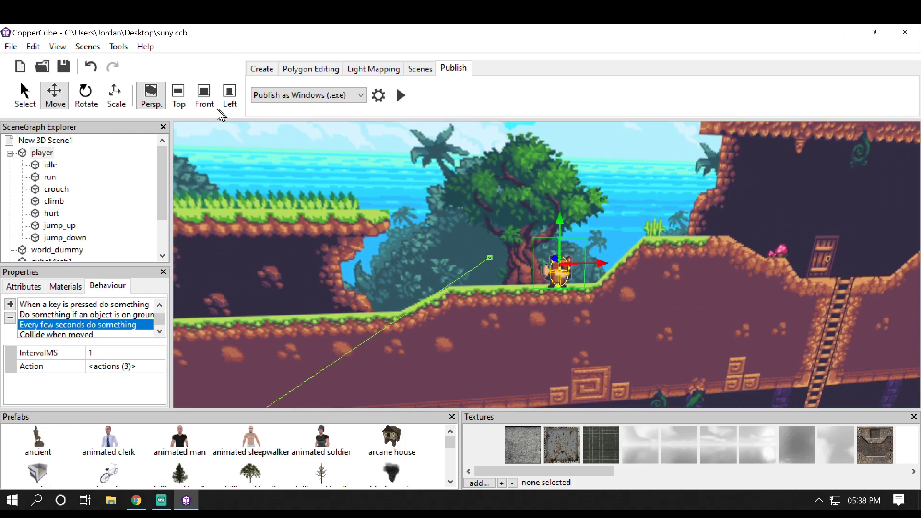
- Show the irrEdit/Irrlicht Properties and bring up the player's material settings
{"action": "left_click", "coordinate": [61, 47]}
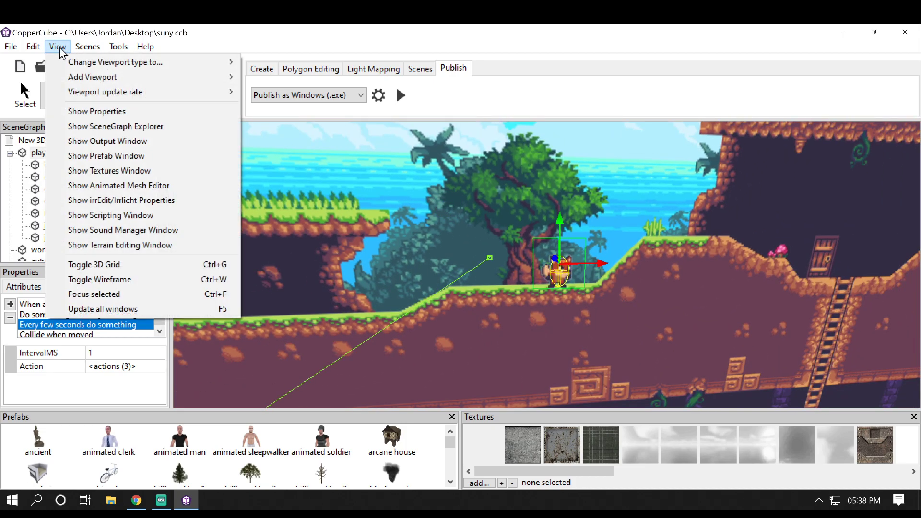
{"action": "left_click", "coordinate": [112, 204]}
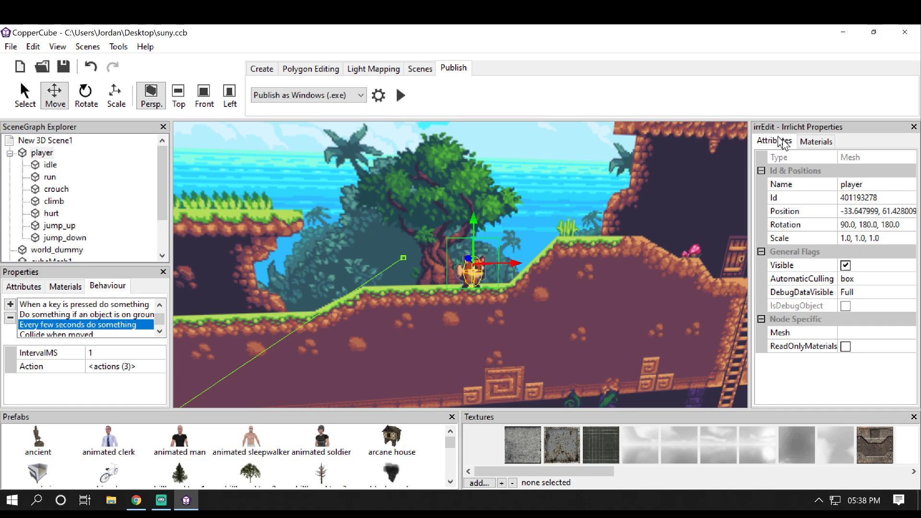
{"action": "left_click", "coordinate": [811, 142]}
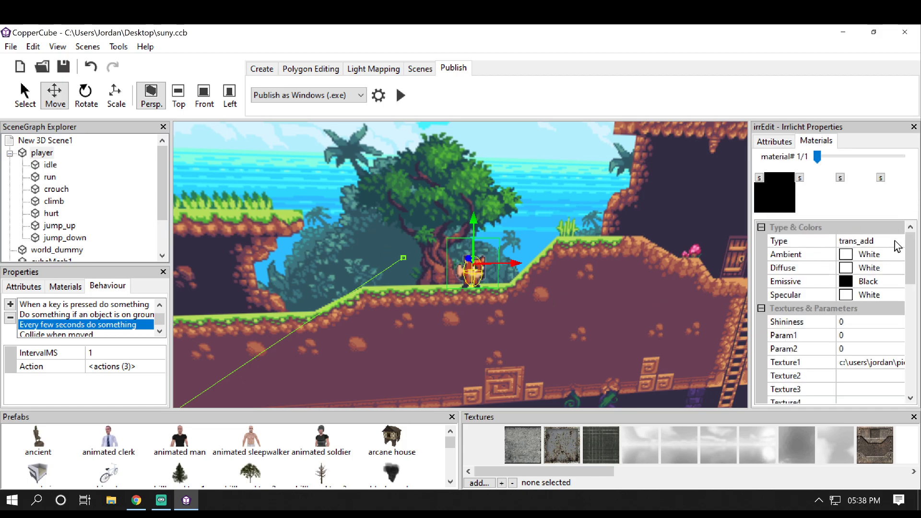
- Disable BilinearFilter1 to 4 and AnisotropicFilter1 to 4 on the player's material, and deselect the player
{"action": "scroll", "coordinate": [884, 259], "scroll_direction": "down", "scroll_amount": 10}
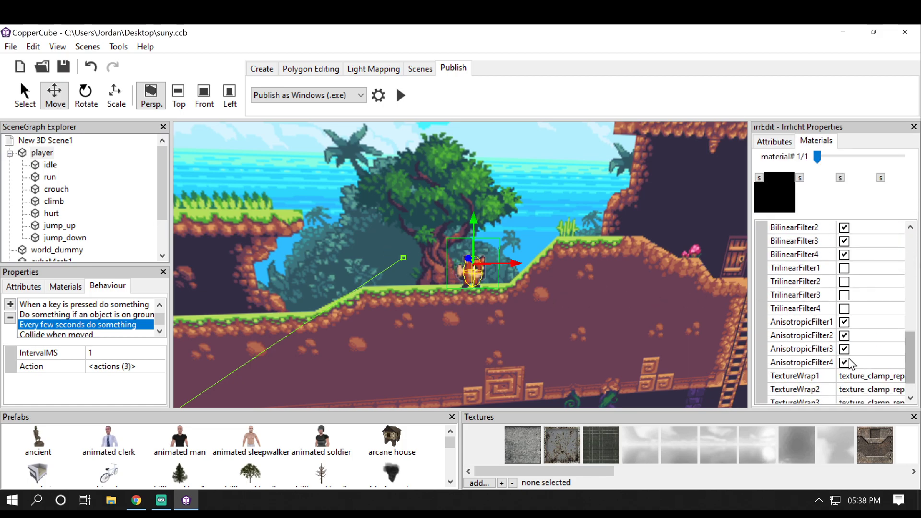
{"action": "left_click", "coordinate": [844, 362]}
{"action": "left_click", "coordinate": [844, 349]}
{"action": "left_click", "coordinate": [844, 335]}
{"action": "left_click", "coordinate": [844, 322]}
{"action": "left_click", "coordinate": [845, 254]}
{"action": "left_click", "coordinate": [845, 241]}
{"action": "left_click", "coordinate": [844, 227]}
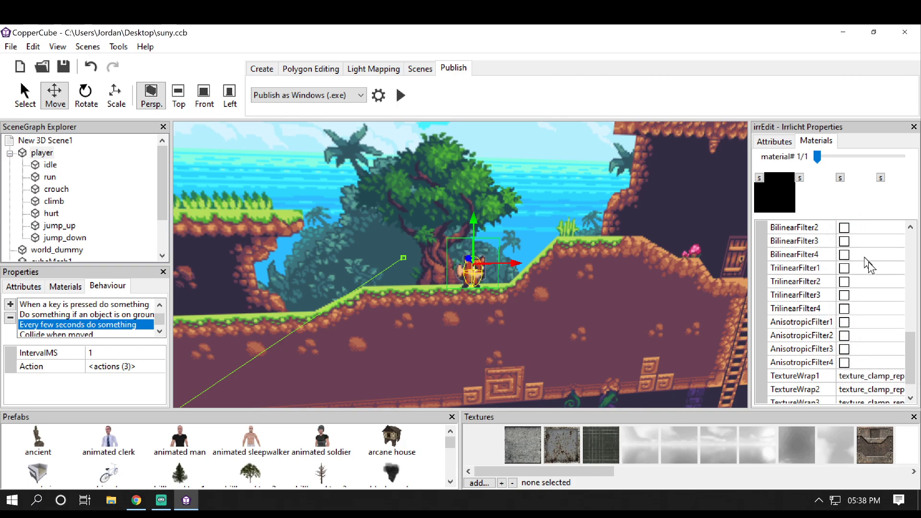
{"action": "scroll", "coordinate": [861, 259], "scroll_direction": "up", "scroll_amount": 2}
{"action": "left_click", "coordinate": [845, 283]}
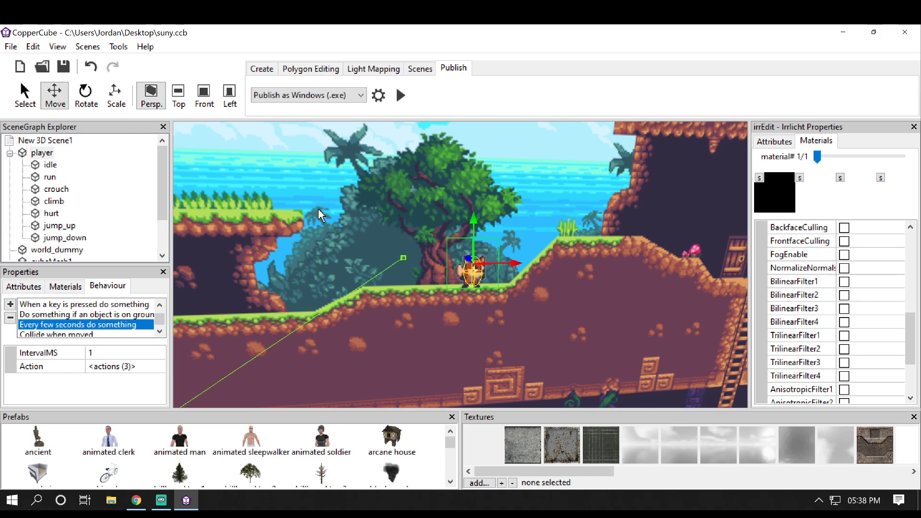
{"action": "left_click", "coordinate": [264, 179]}
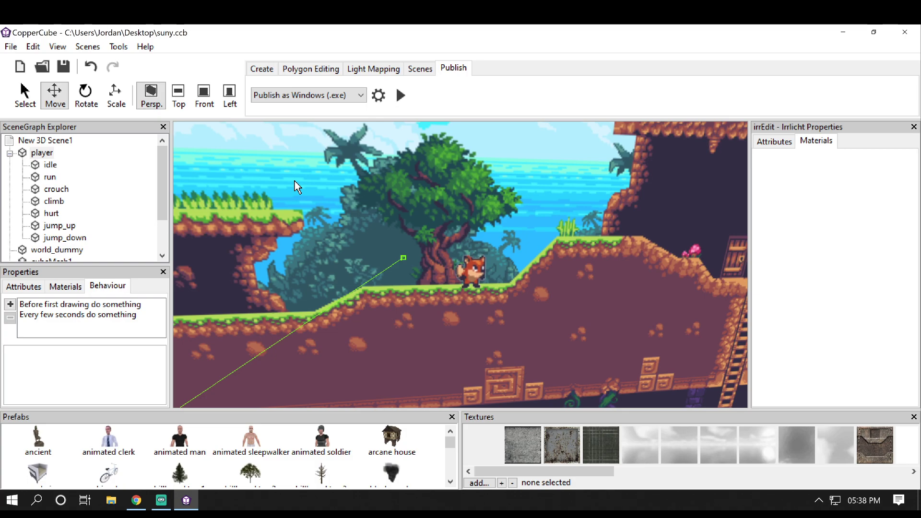
- Disable AnisotropicFilter1 to 4 on the world_dummy material
{"action": "left_click", "coordinate": [66, 251]}
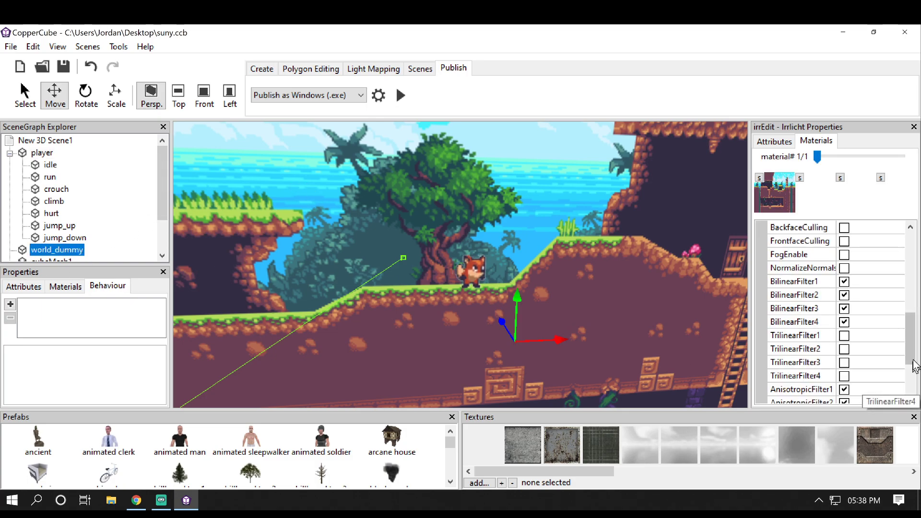
{"action": "left_click_drag", "start_coordinate": [912, 357], "coordinate": [916, 383]}
{"action": "left_click", "coordinate": [844, 335]}
{"action": "left_click", "coordinate": [845, 321]}
{"action": "left_click", "coordinate": [845, 309]}
{"action": "left_click", "coordinate": [844, 295]}
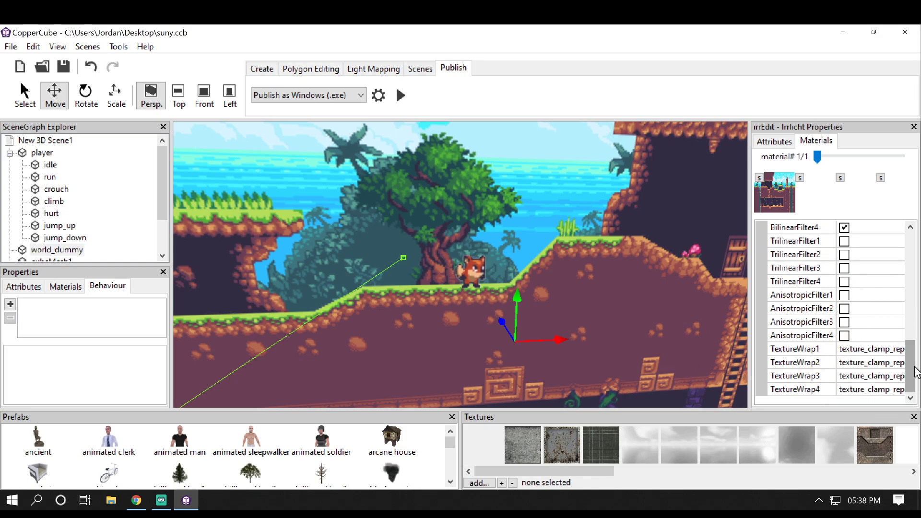
- Disable BilinearFilter2, BilinearFilter3 and BilinearFilter4 on the world_dummy material
{"action": "scroll", "coordinate": [859, 364], "scroll_direction": "up", "scroll_amount": 3}
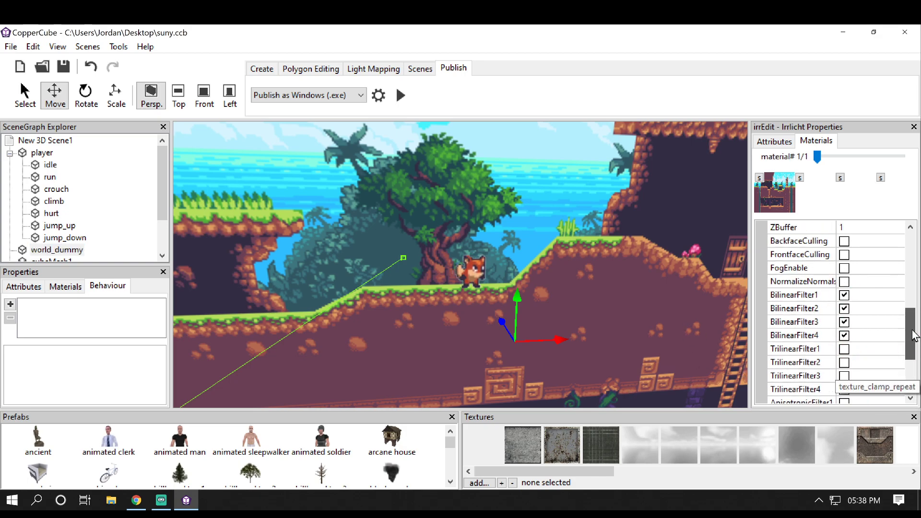
{"action": "left_click", "coordinate": [844, 336]}
{"action": "left_click", "coordinate": [844, 322]}
{"action": "left_click", "coordinate": [844, 308]}
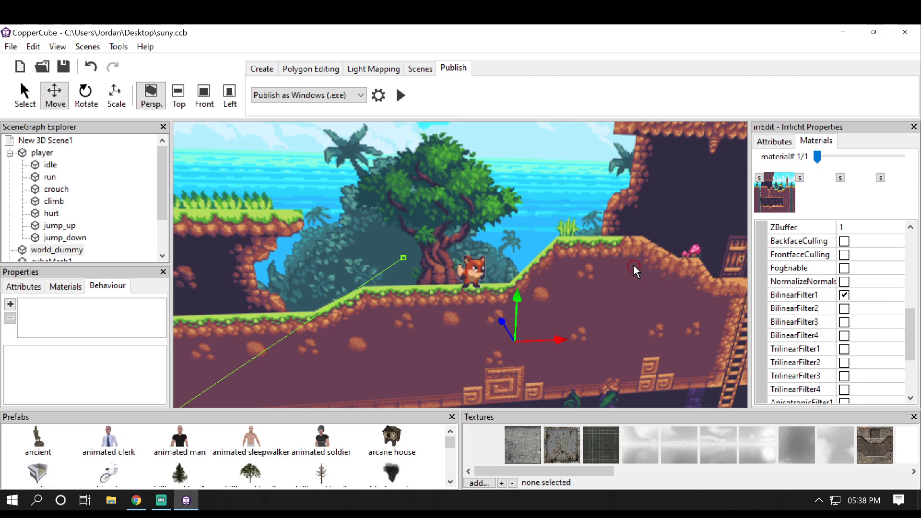
- Toggle BilinearFilter1 on the world_dummy material to compare the scenery with and without filtering, leaving it disabled
{"action": "scroll", "coordinate": [631, 262], "scroll_direction": "up", "scroll_amount": 3}
{"action": "scroll", "coordinate": [631, 264], "scroll_direction": "up", "scroll_amount": 2}
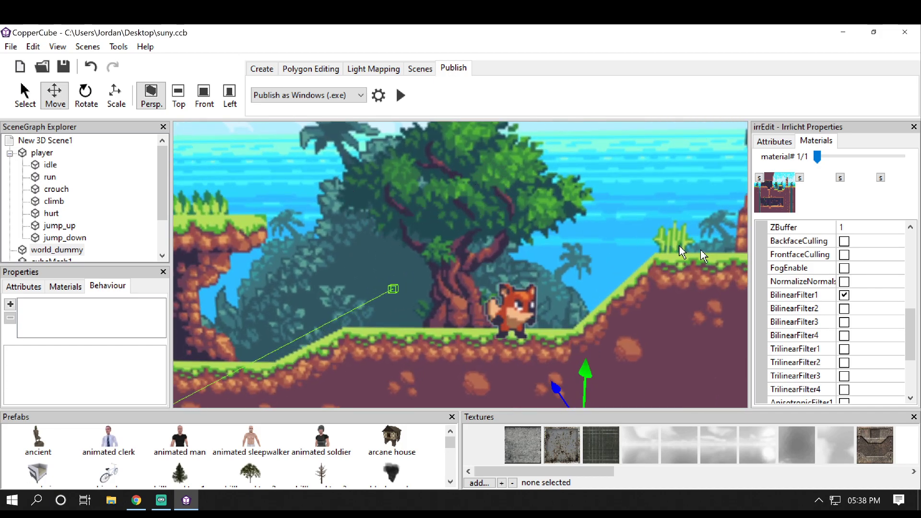
{"action": "left_click", "coordinate": [845, 295]}
{"action": "left_click", "coordinate": [845, 295]}
{"action": "left_click", "coordinate": [844, 295]}
{"action": "left_click", "coordinate": [845, 295]}
{"action": "left_click", "coordinate": [844, 295]}
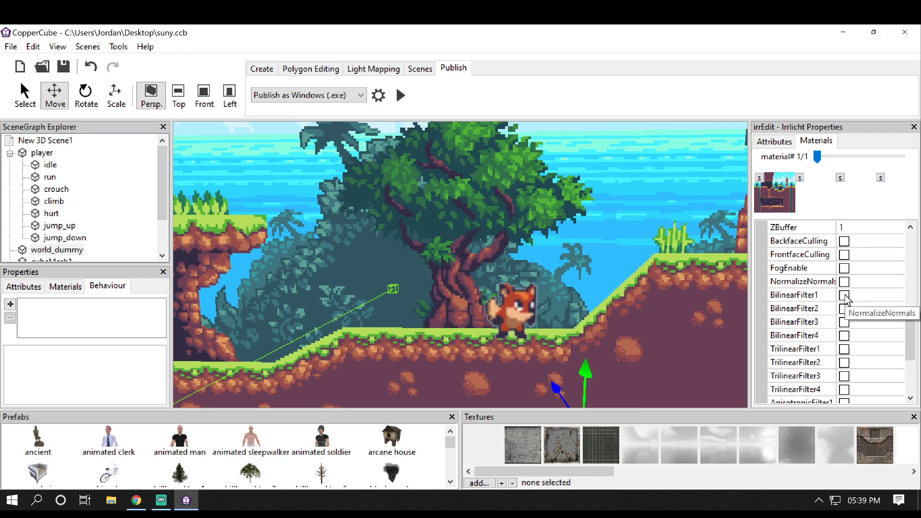
{"action": "left_click_drag", "start_coordinate": [543, 208], "coordinate": [538, 206]}
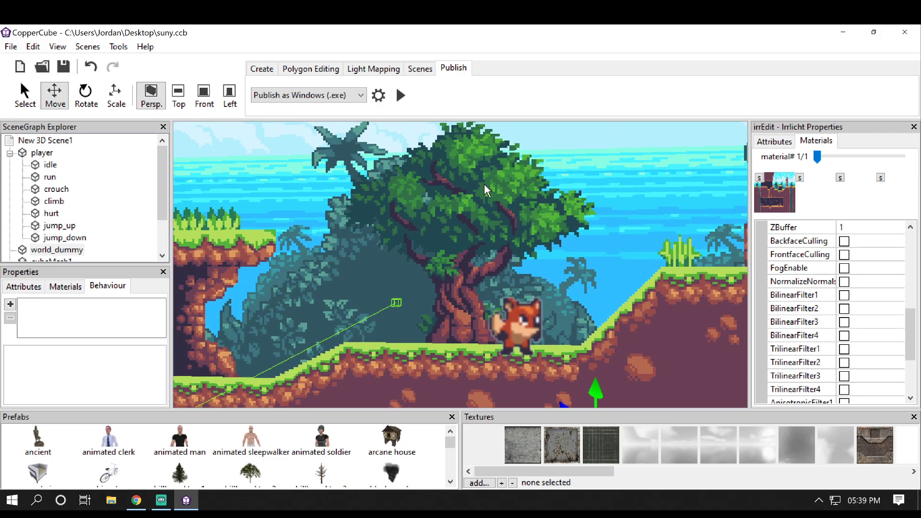
{"action": "left_click_drag", "start_coordinate": [495, 184], "coordinate": [497, 191]}
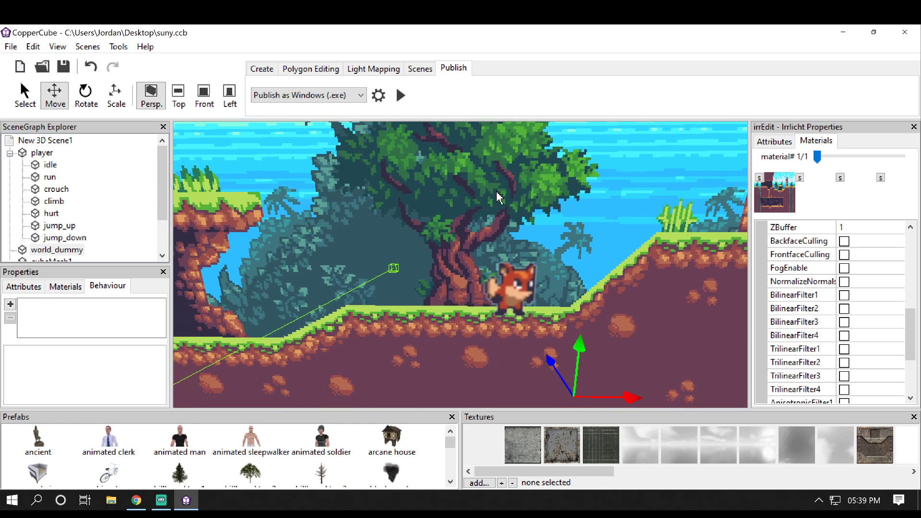
{"action": "left_click", "coordinate": [844, 296]}
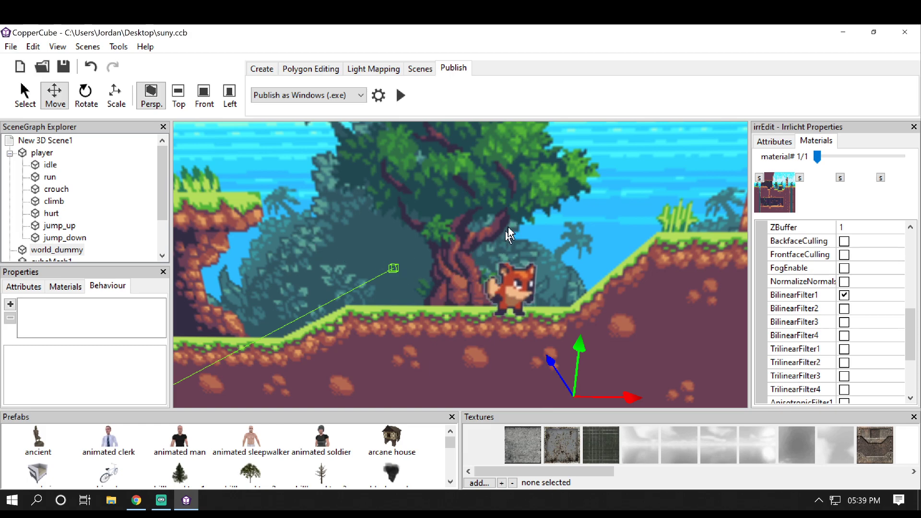
{"action": "left_click", "coordinate": [844, 295]}
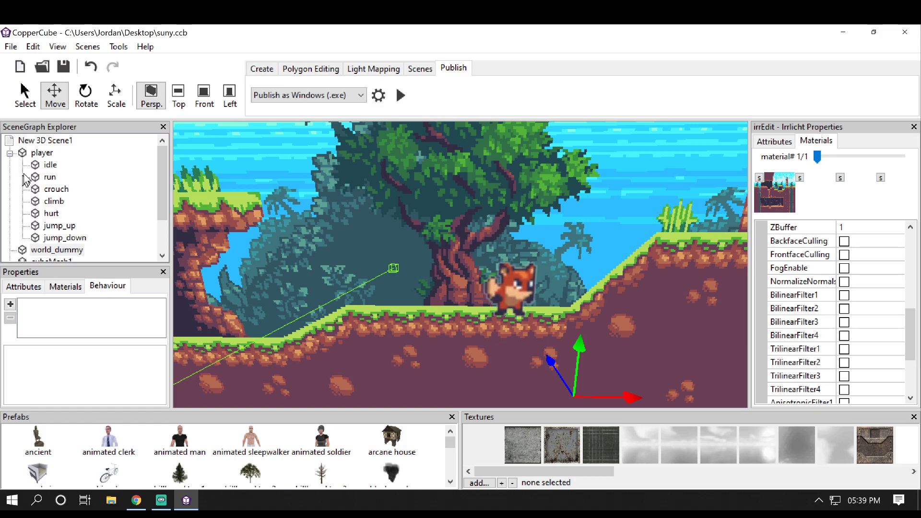
- Disable BilinearFilter1 to 4 and AnisotropicFilter1 to 4 on the material of the player's idle sprite
{"action": "left_click", "coordinate": [37, 165]}
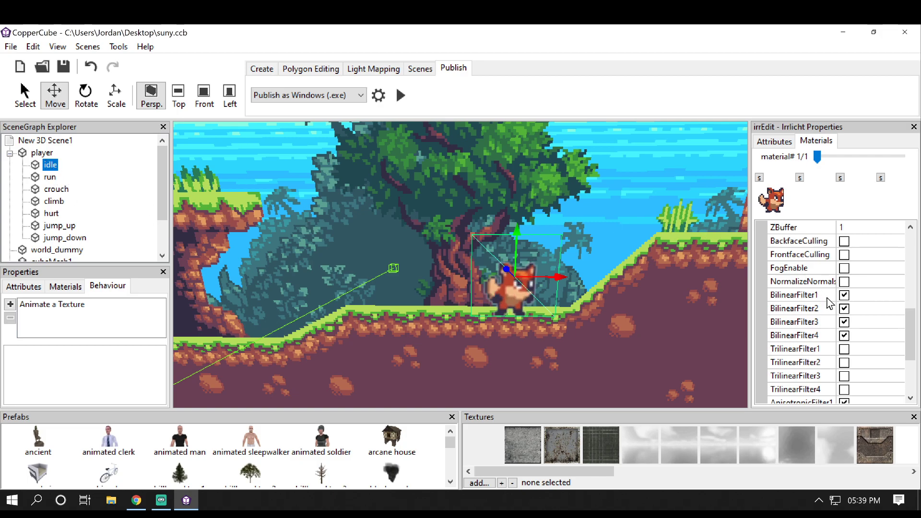
{"action": "left_click", "coordinate": [844, 296]}
{"action": "left_click", "coordinate": [845, 308]}
{"action": "left_click", "coordinate": [844, 336]}
{"action": "scroll", "coordinate": [845, 342], "scroll_direction": "down", "scroll_amount": 2}
{"action": "left_click", "coordinate": [845, 323]}
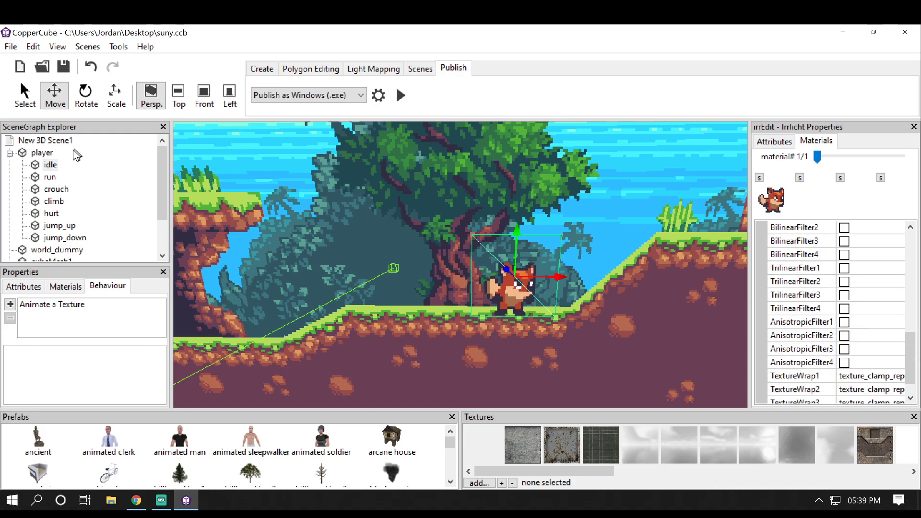
- Disable BilinearFilter1 to 4 and AnisotropicFilter1 to 4 on the material of the player's run sprite
{"action": "left_click", "coordinate": [49, 177]}
{"action": "left_click", "coordinate": [844, 255]}
{"action": "left_click", "coordinate": [844, 241]}
{"action": "scroll", "coordinate": [853, 263], "scroll_direction": "up", "scroll_amount": 1}
{"action": "left_click", "coordinate": [846, 255]}
{"action": "left_click", "coordinate": [845, 364]}
{"action": "left_click", "coordinate": [845, 379]}
{"action": "left_click", "coordinate": [846, 389]}
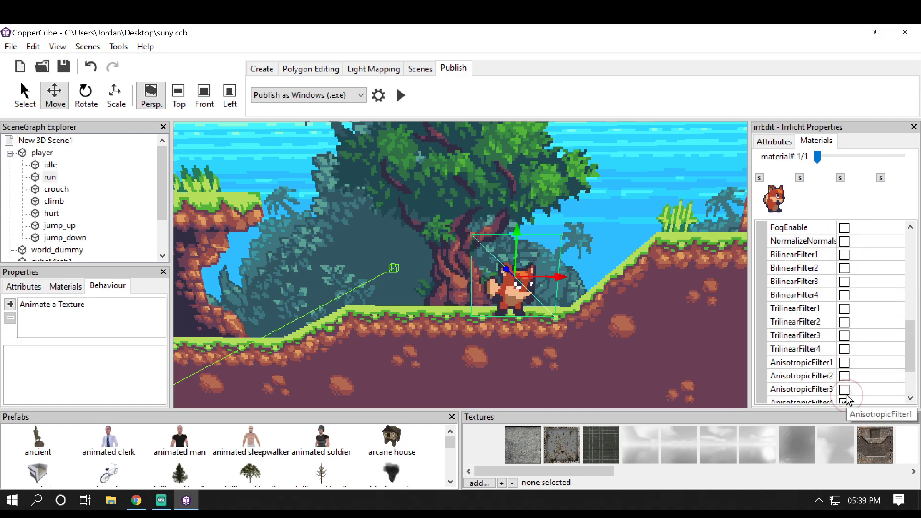
{"action": "scroll", "coordinate": [847, 394], "scroll_direction": "down", "scroll_amount": 2}
{"action": "left_click", "coordinate": [846, 336]}
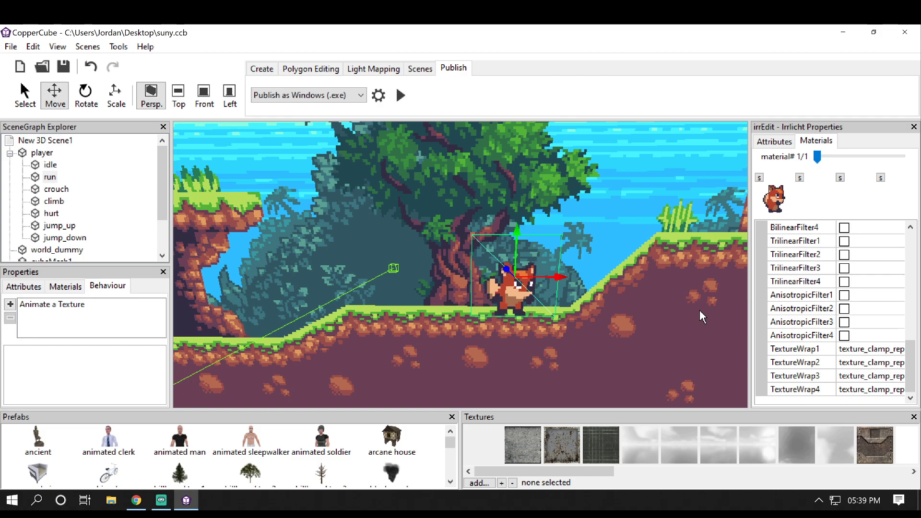
- Examine the sharpness of the player's pixel art up close and within the wider scenery
{"action": "left_click", "coordinate": [721, 253]}
{"action": "mouse_move", "coordinate": [657, 264]}
{"action": "left_mouse_down"}
{"action": "mouse_move", "coordinate": [645, 269]}
{"action": "mouse_move", "coordinate": [665, 276]}
{"action": "left_mouse_up"}
{"action": "scroll", "coordinate": [662, 270], "scroll_direction": "up", "scroll_amount": 10}
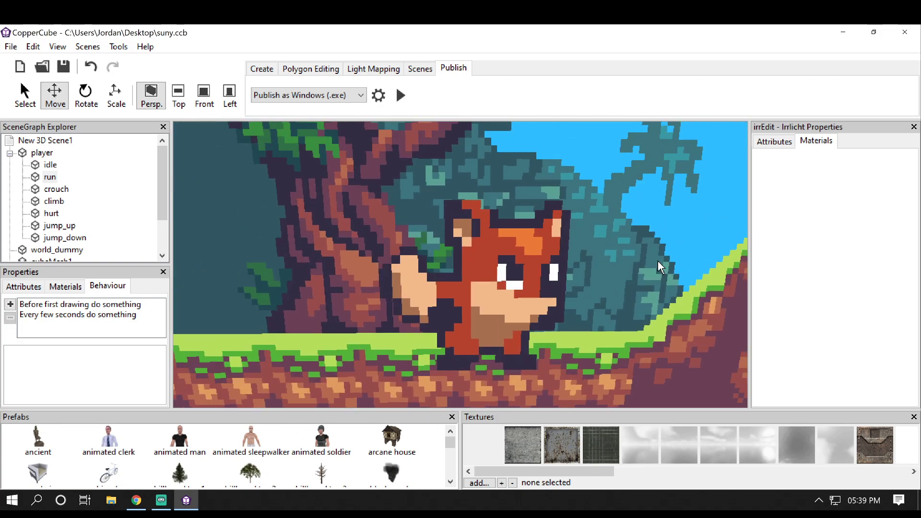
{"action": "scroll", "coordinate": [658, 260], "scroll_direction": "down", "scroll_amount": 10}
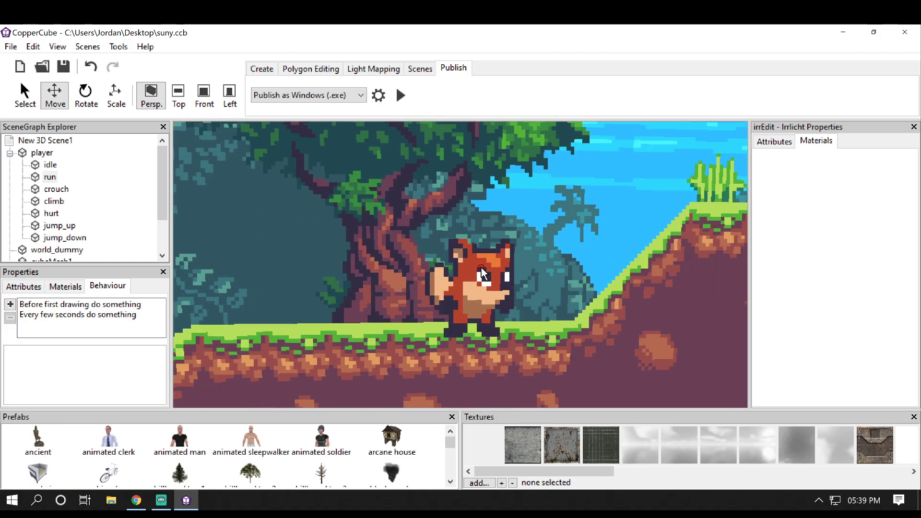
{"action": "left_click", "coordinate": [422, 259]}
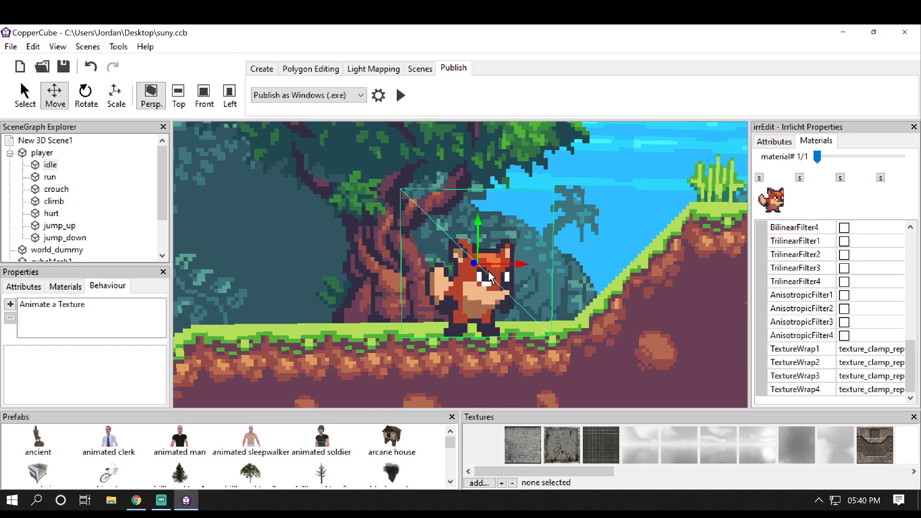
{"action": "scroll", "coordinate": [563, 264], "scroll_direction": "down", "scroll_amount": 3}
{"action": "scroll", "coordinate": [559, 257], "scroll_direction": "down", "scroll_amount": 4}
{"action": "scroll", "coordinate": [549, 256], "scroll_direction": "up", "scroll_amount": 2}
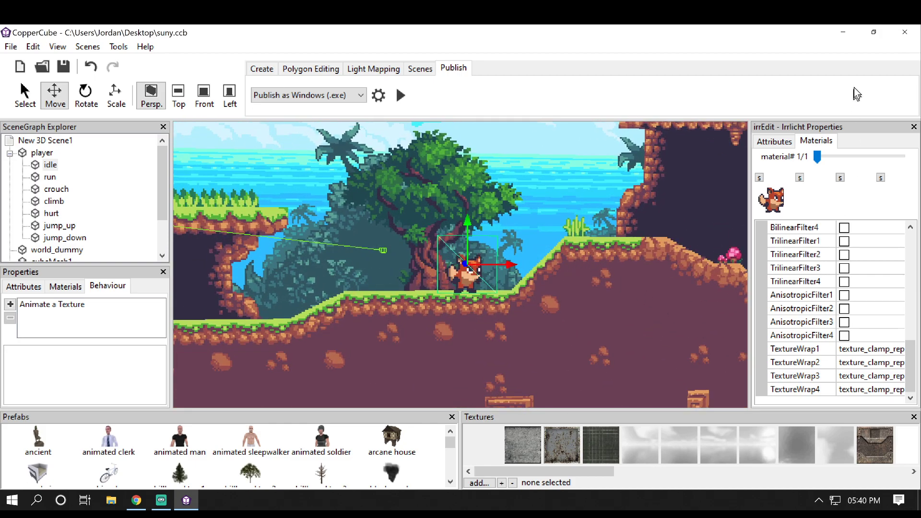
- Switch to File Explorer and open the layers folder under PNG/environment in the Sunny-land-files asset pack
{"action": "left_click", "coordinate": [846, 32]}
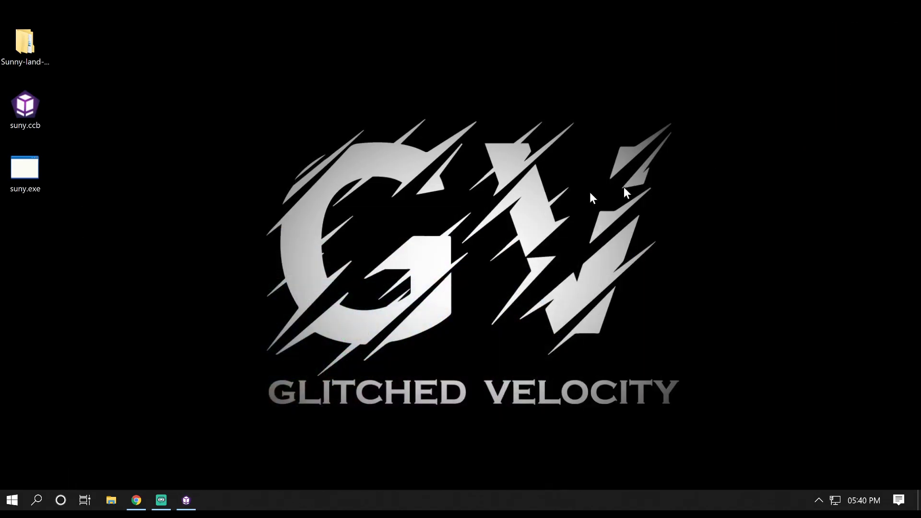
{"action": "double_click", "coordinate": [11, 48]}
{"action": "double_click", "coordinate": [196, 191]}
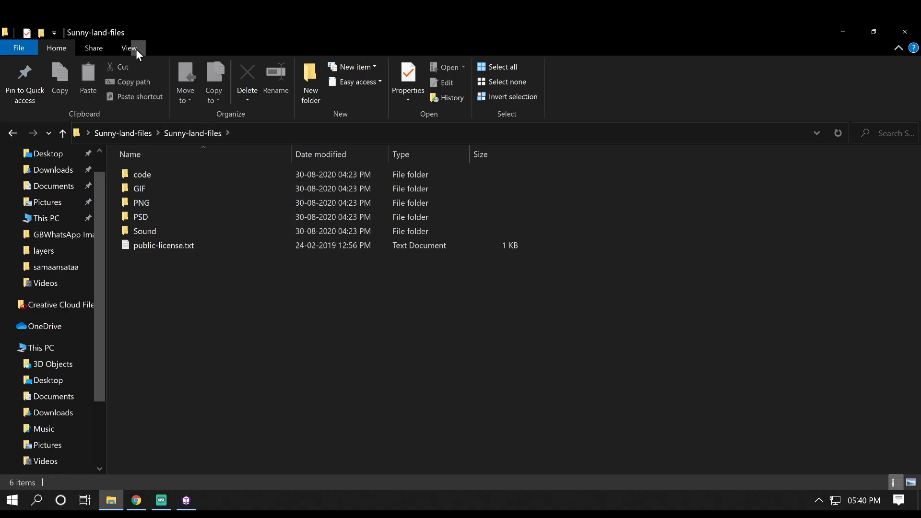
{"action": "double_click", "coordinate": [163, 203]}
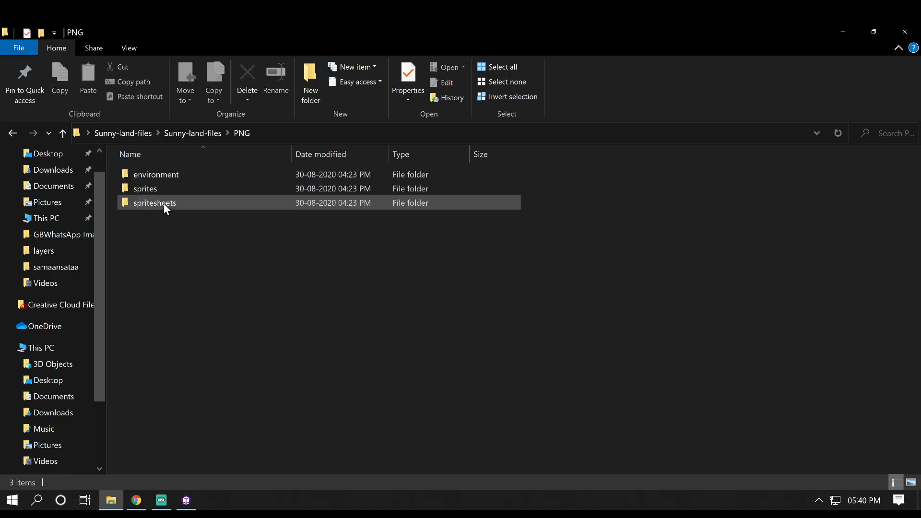
{"action": "left_click", "coordinate": [176, 177]}
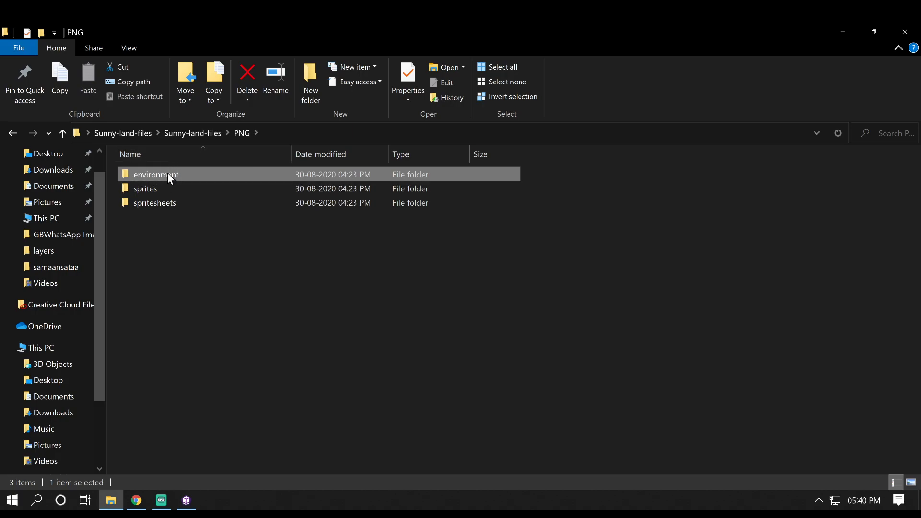
{"action": "double_click", "coordinate": [169, 177]}
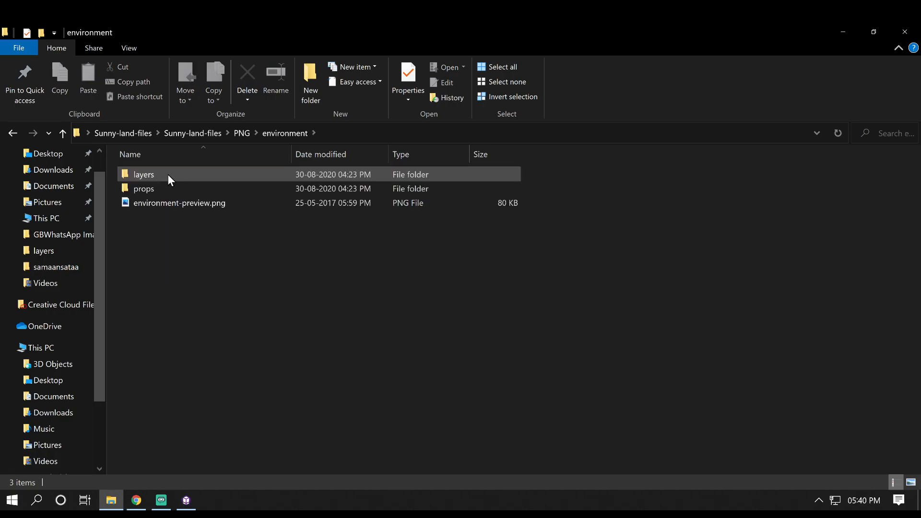
{"action": "double_click", "coordinate": [168, 174]}
- View the tile layout in tileset.png and close the image
{"action": "left_click", "coordinate": [371, 176]}
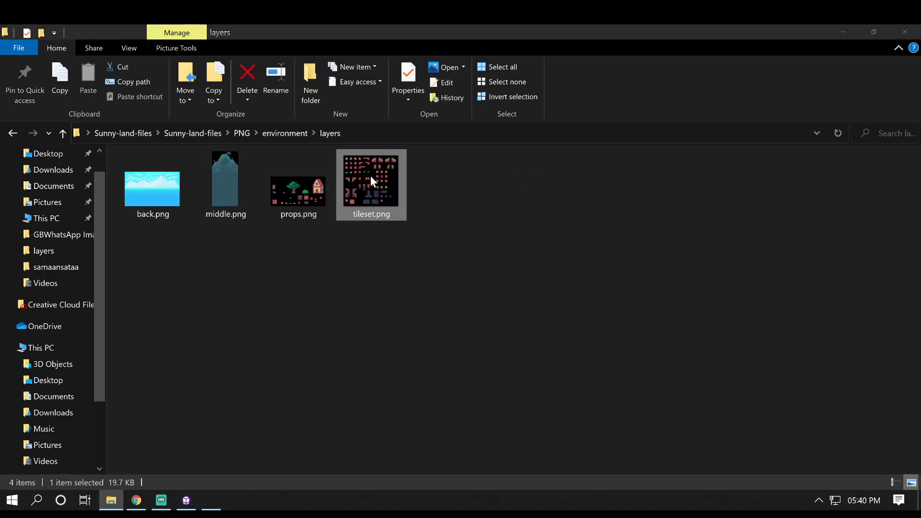
{"action": "double_click", "coordinate": [370, 176]}
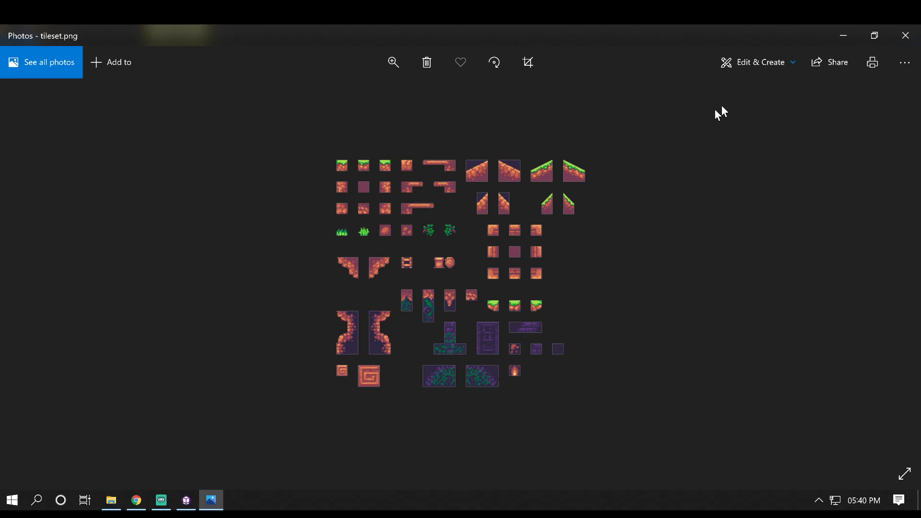
{"action": "left_click", "coordinate": [892, 34]}
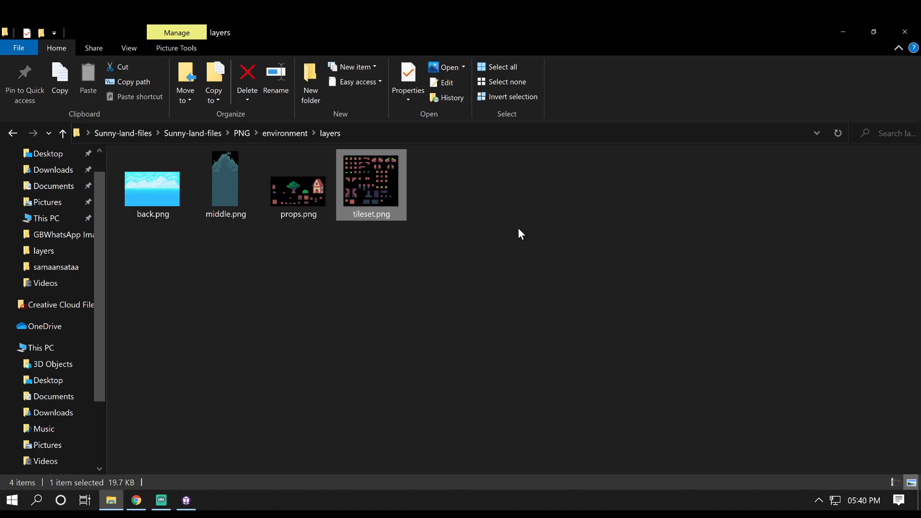
- Switch to Chrome and open ezgif.com
{"action": "left_click", "coordinate": [137, 500]}
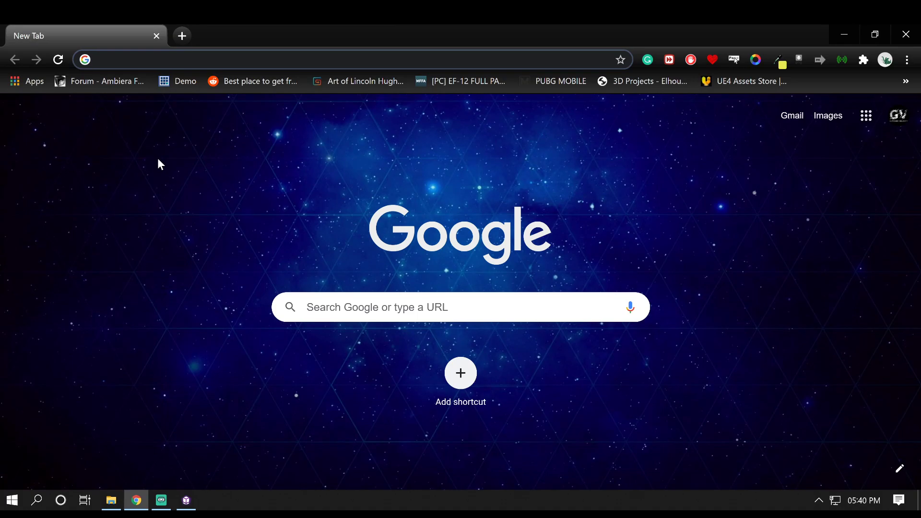
{"action": "type", "text": "ez"}
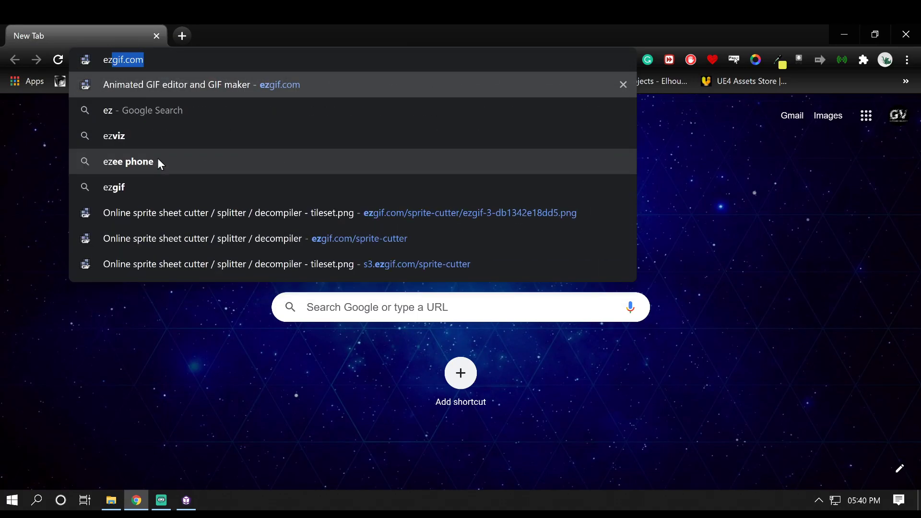
{"action": "type", "text": "gif.com"}
{"action": "key", "text": "Return"}
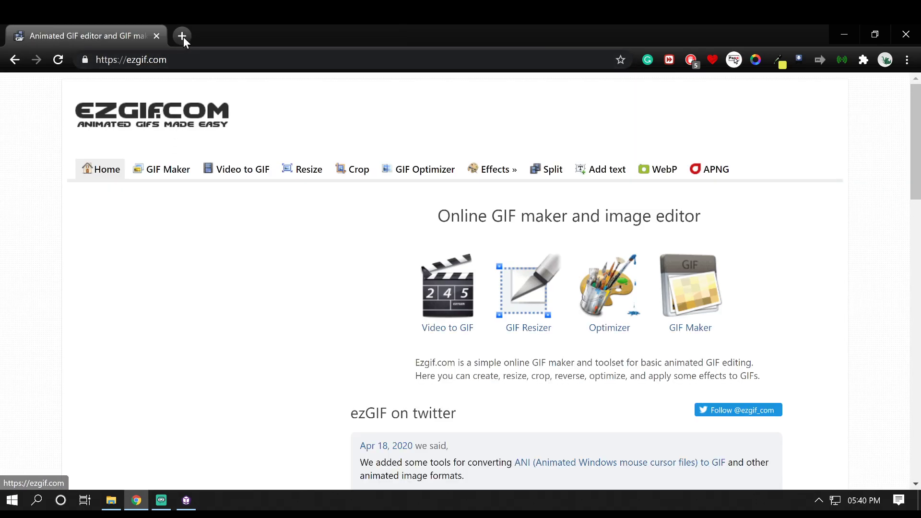
- Search Google for "sprites splitter" in a new tab and open Ezgif's online sprite sheet cutter
{"action": "left_click", "coordinate": [182, 37]}
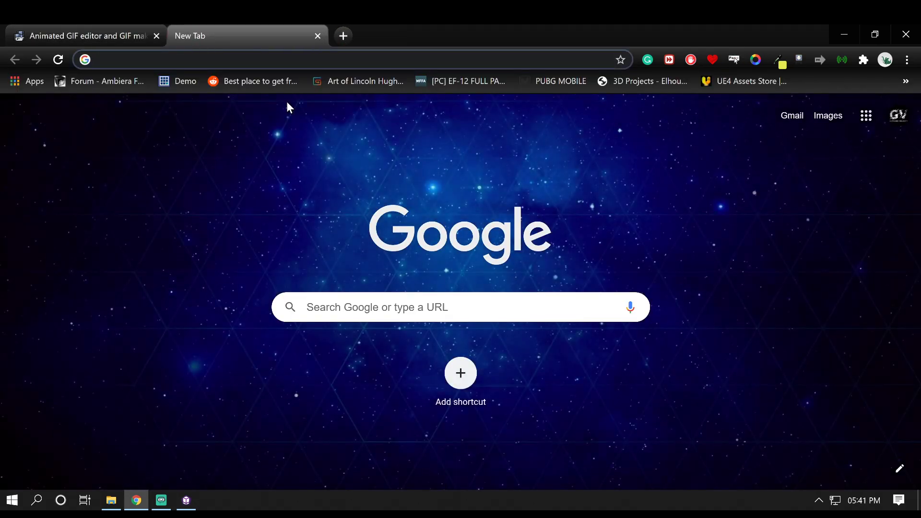
{"action": "type", "text": "sprites"}
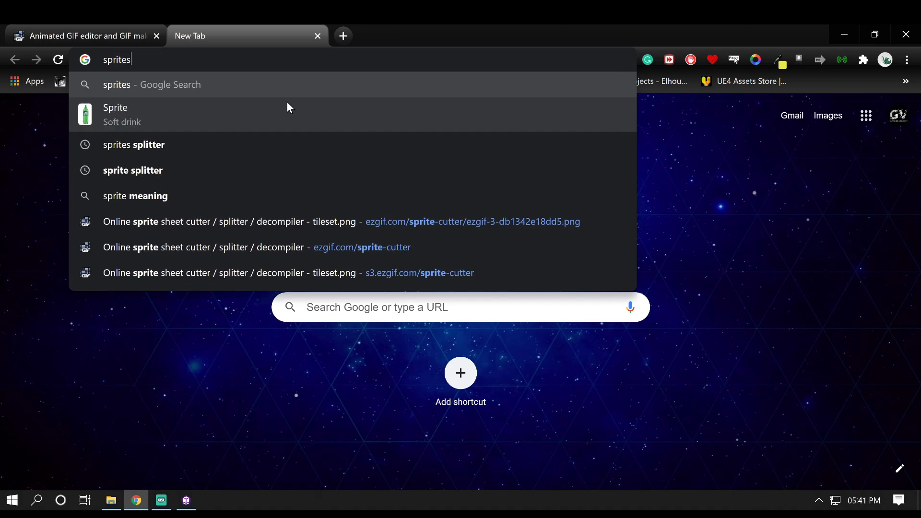
{"action": "type", "text": " splitter"}
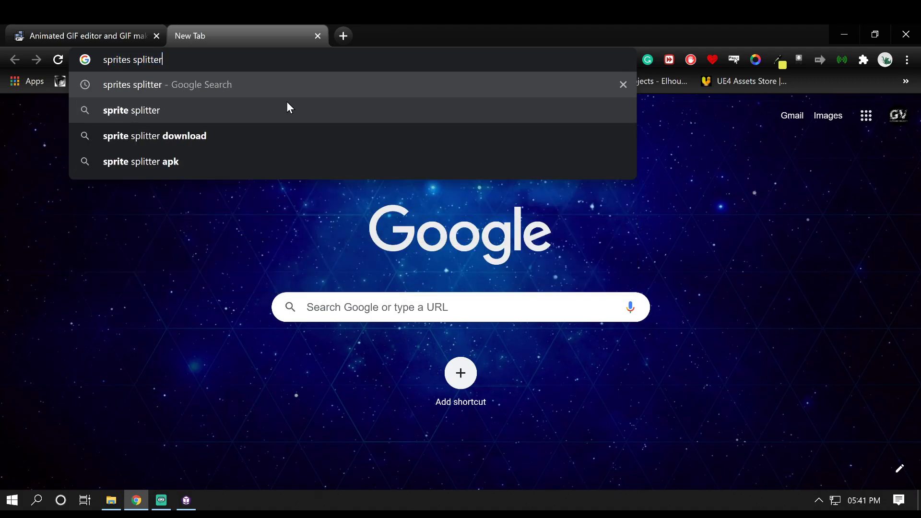
{"action": "key", "text": "Return"}
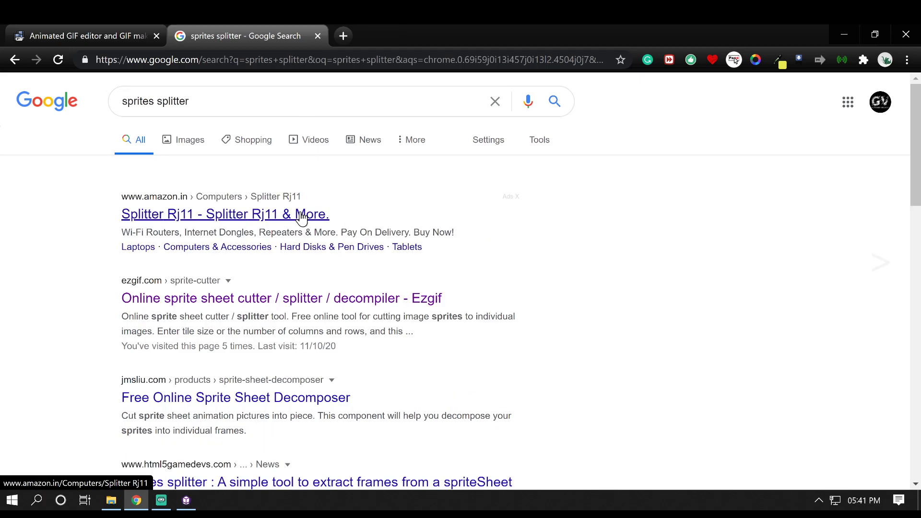
{"action": "left_click", "coordinate": [231, 296]}
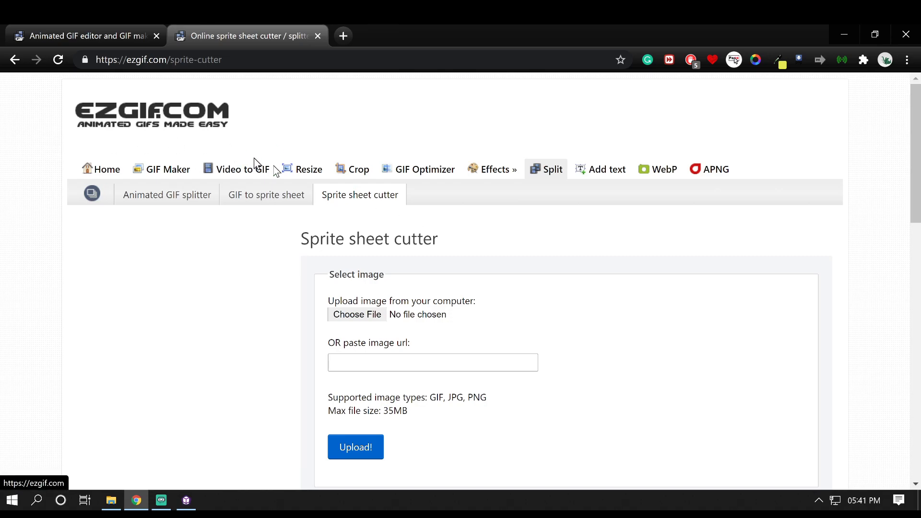
- Upload tileset.png from the layers folder to the sprite sheet cutter
{"action": "scroll", "coordinate": [485, 173], "scroll_direction": "down", "scroll_amount": 1}
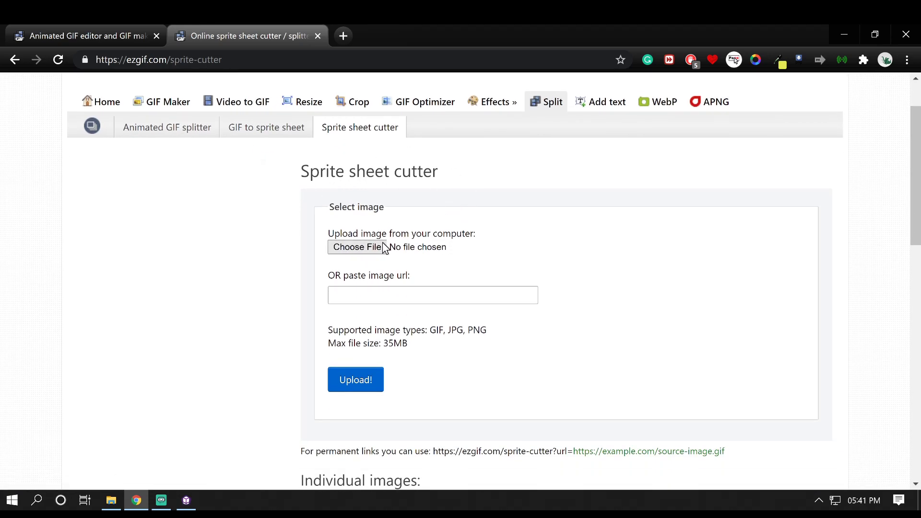
{"action": "left_click", "coordinate": [337, 248]}
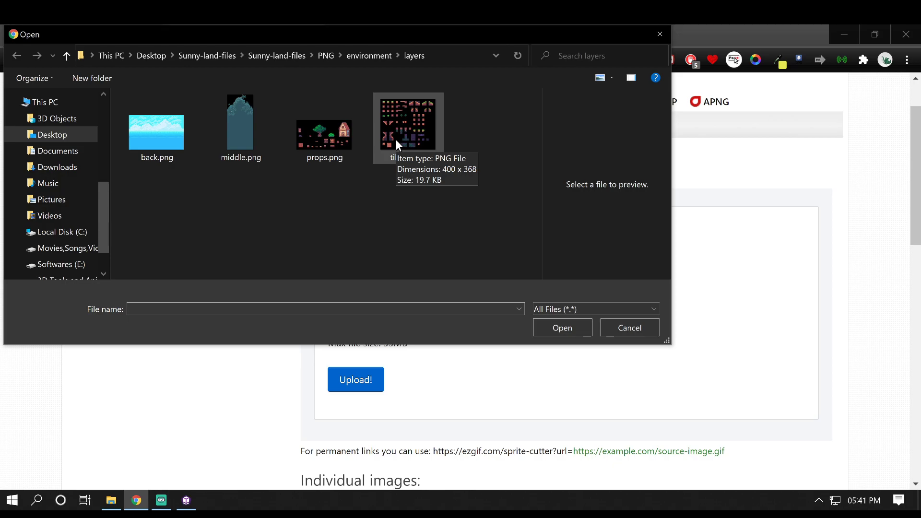
{"action": "left_click", "coordinate": [398, 139]}
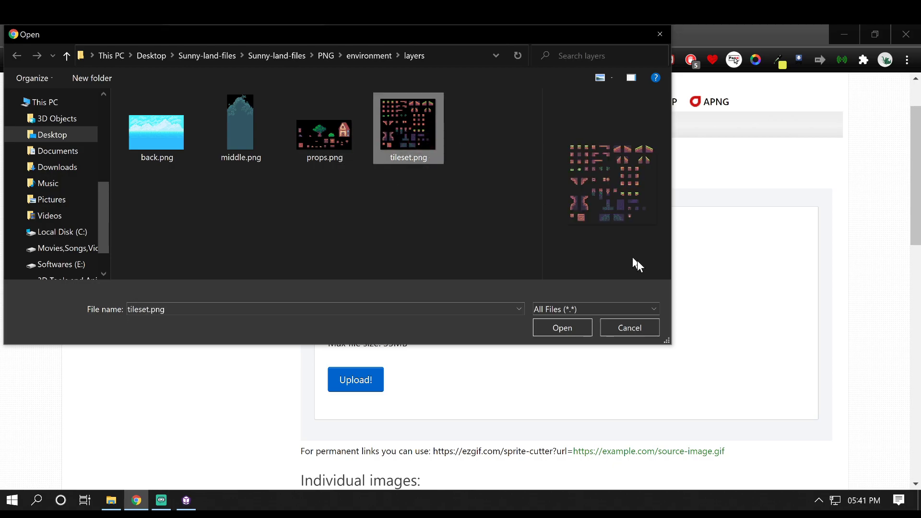
{"action": "left_click", "coordinate": [576, 325]}
{"action": "scroll", "coordinate": [354, 308], "scroll_direction": "down", "scroll_amount": 3}
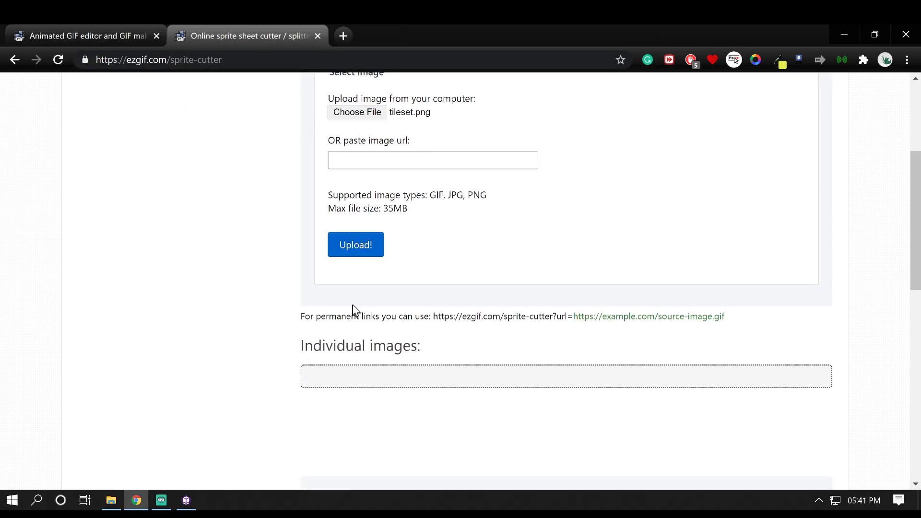
{"action": "left_click", "coordinate": [355, 247]}
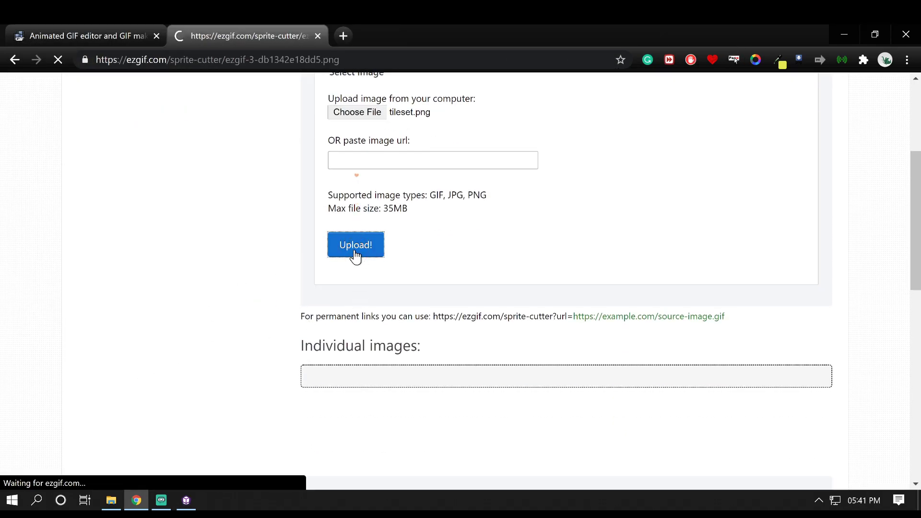
- Cut the tileset by tile size with width 16 and height 16, keeping PNG as output format
{"action": "scroll", "coordinate": [244, 295], "scroll_direction": "down", "scroll_amount": 7}
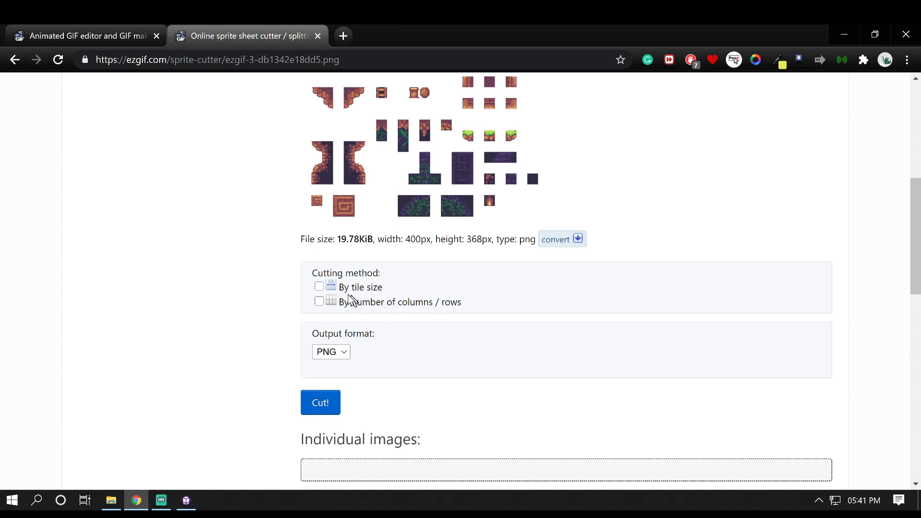
{"action": "left_click", "coordinate": [319, 287]}
{"action": "left_click_drag", "start_coordinate": [388, 313], "coordinate": [368, 317]}
{"action": "type", "text": "16"}
{"action": "left_click_drag", "start_coordinate": [391, 328], "coordinate": [322, 346]}
{"action": "type", "text": "16"}
{"action": "scroll", "coordinate": [381, 346], "scroll_direction": "down", "scroll_amount": 3}
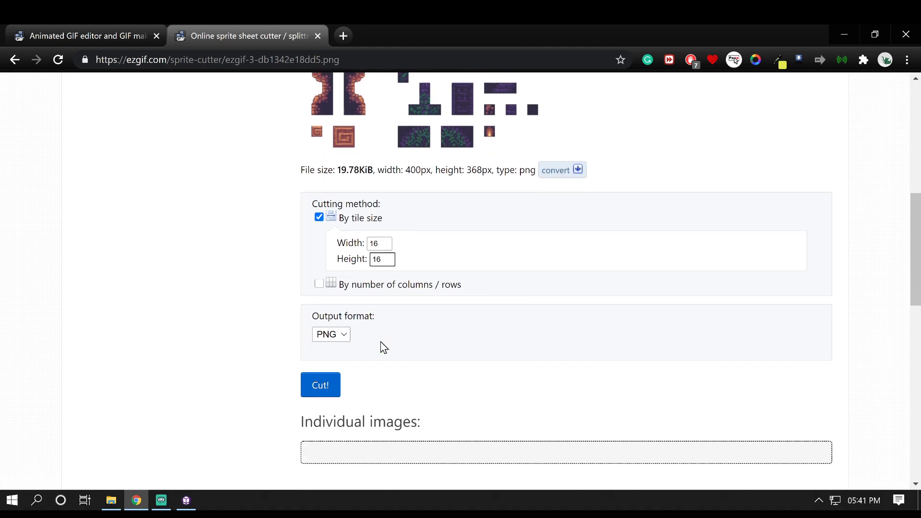
{"action": "left_click", "coordinate": [333, 321]}
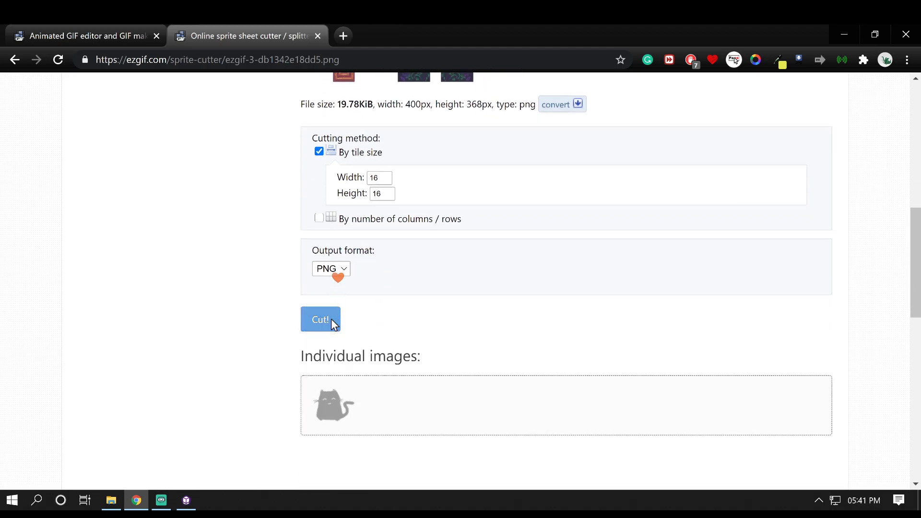
- Download the individual tile images as a ZIP archive
{"action": "scroll", "coordinate": [528, 269], "scroll_direction": "down", "scroll_amount": 4}
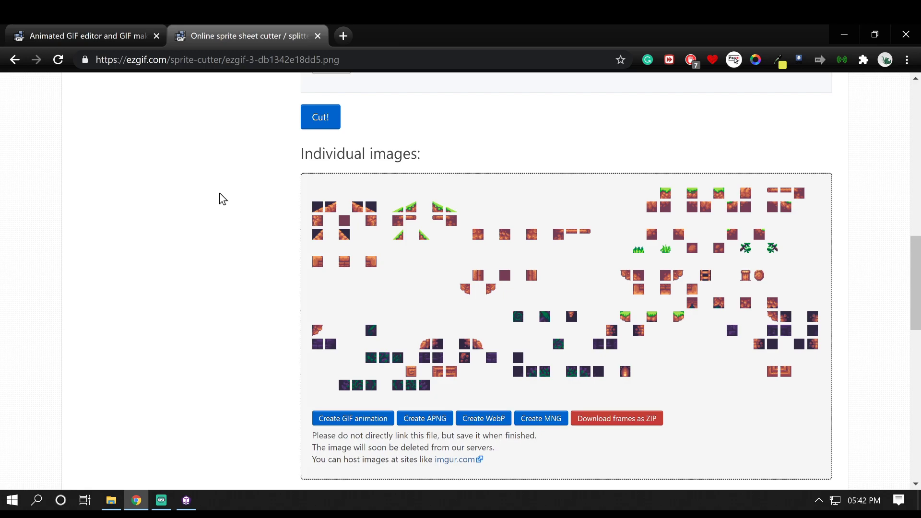
{"action": "left_click", "coordinate": [632, 427]}
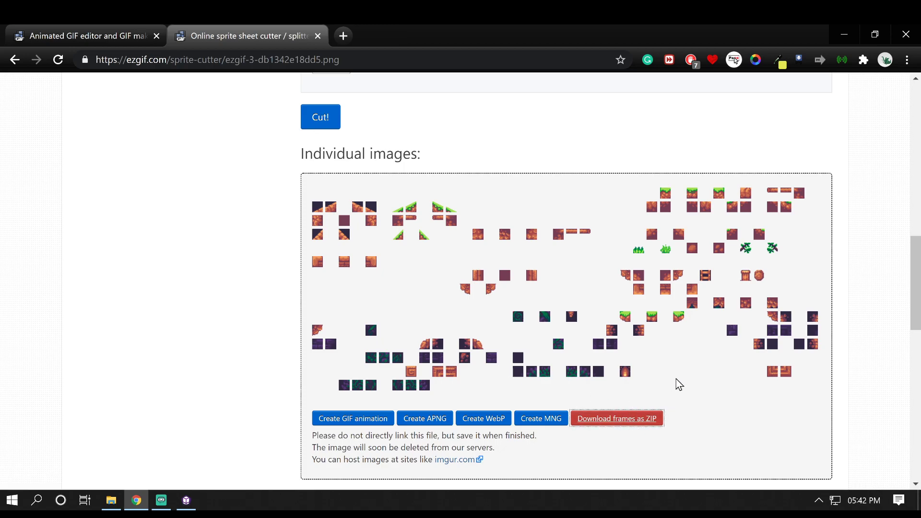
{"action": "scroll", "coordinate": [677, 379], "scroll_direction": "up", "scroll_amount": 5}
{"action": "scroll", "coordinate": [676, 379], "scroll_direction": "down", "scroll_amount": 7}
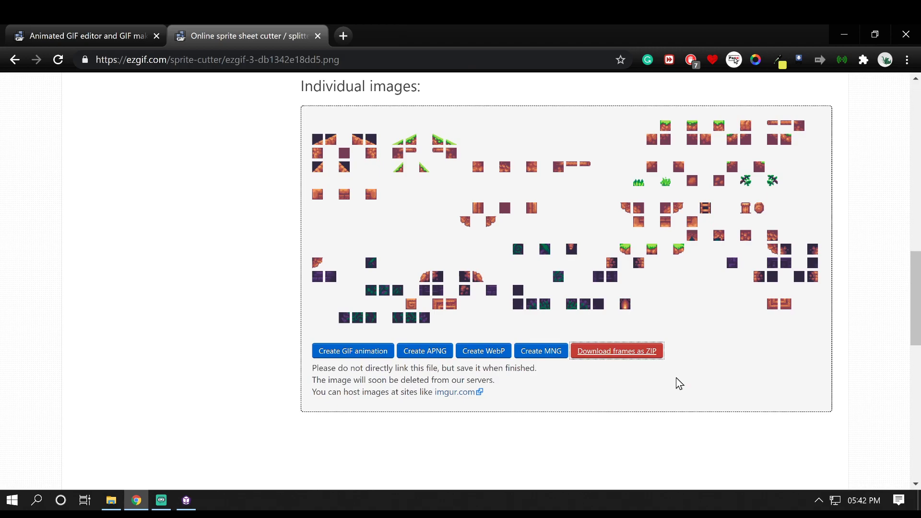
{"action": "left_click", "coordinate": [625, 356]}
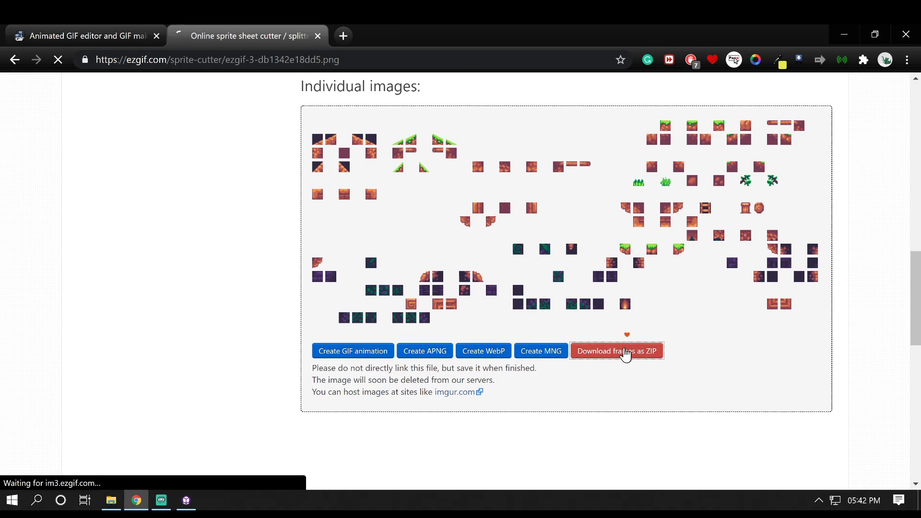
{"action": "scroll", "coordinate": [609, 279], "scroll_direction": "up", "scroll_amount": 7}
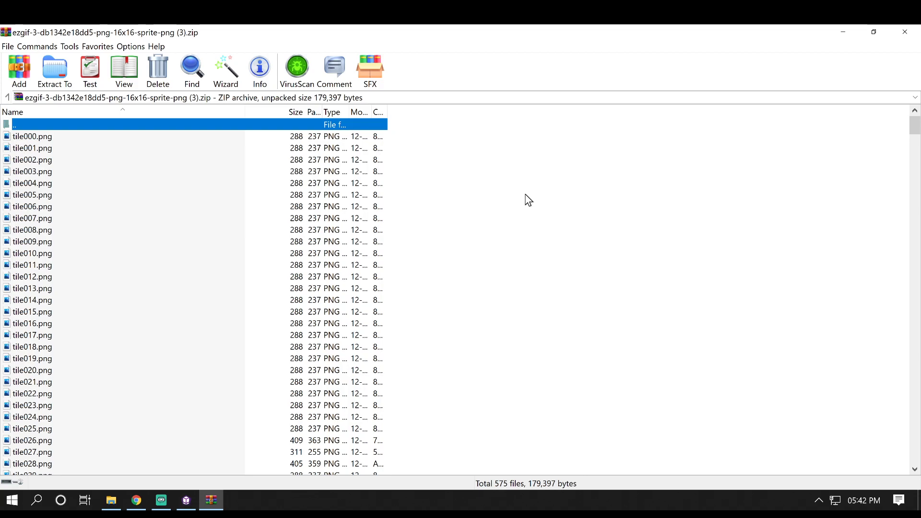
- Copy all tile images from the ZIP archive and create a desktop folder named tilrsets
{"action": "key", "text": "ctrl+a"}
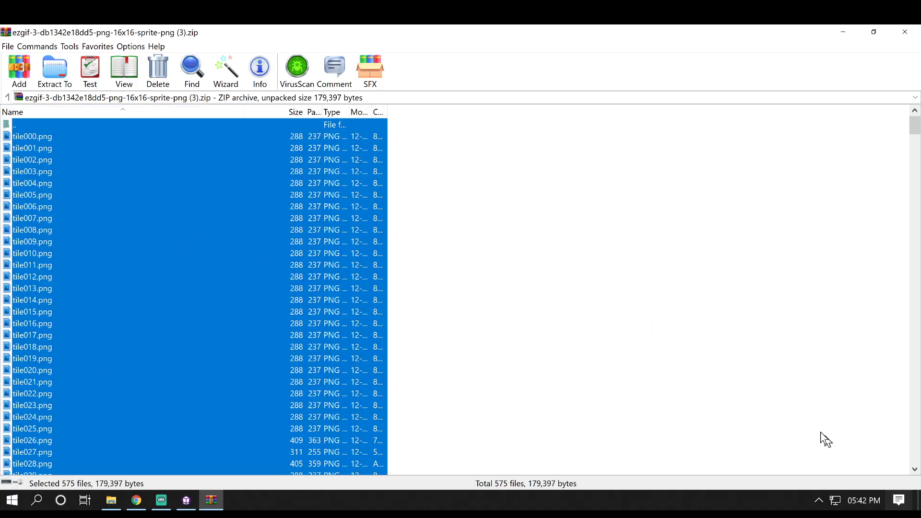
{"action": "key", "text": "alt+w"}
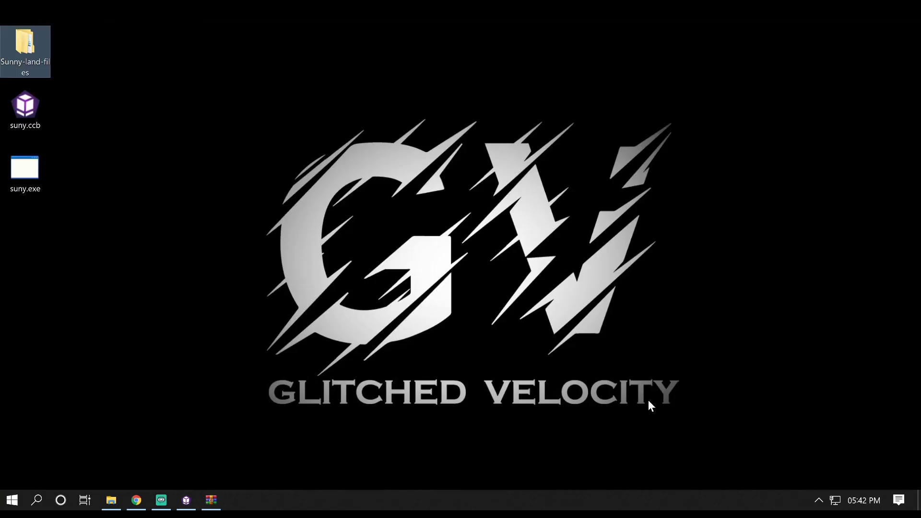
{"action": "left_click", "coordinate": [581, 379]}
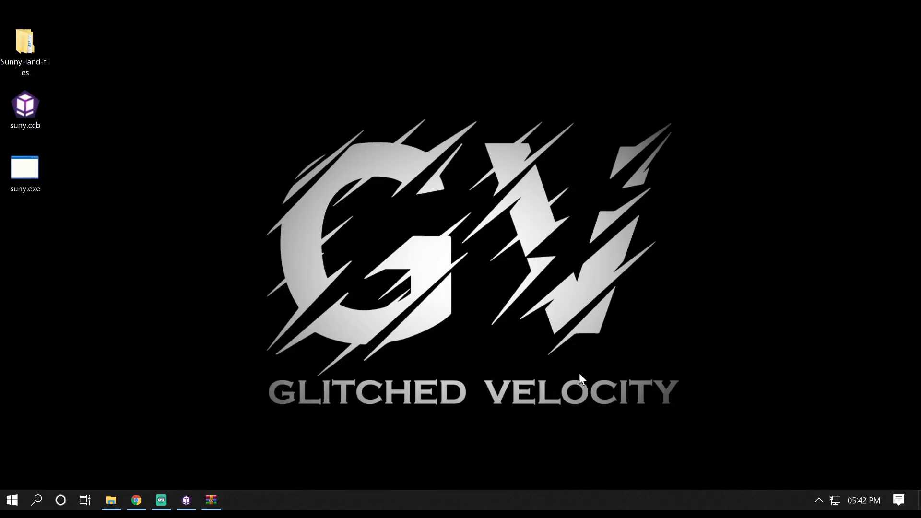
{"action": "key", "text": "ctrl+shift+n"}
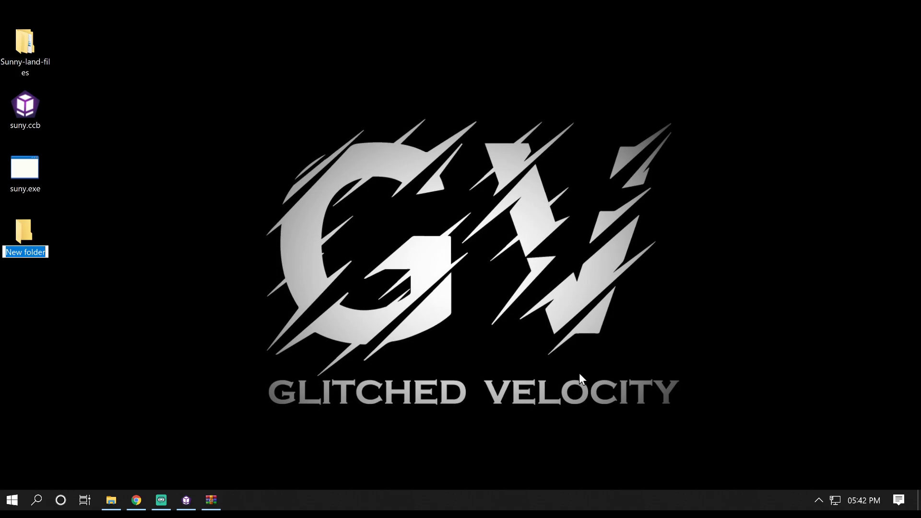
{"action": "type", "text": "tilsets"}
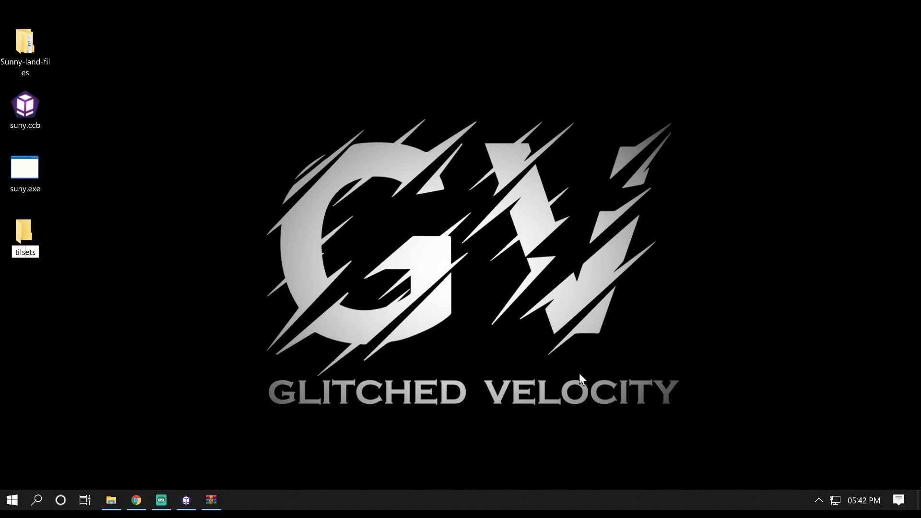
{"action": "type", "text": "r"}
{"action": "key", "text": "Return"}
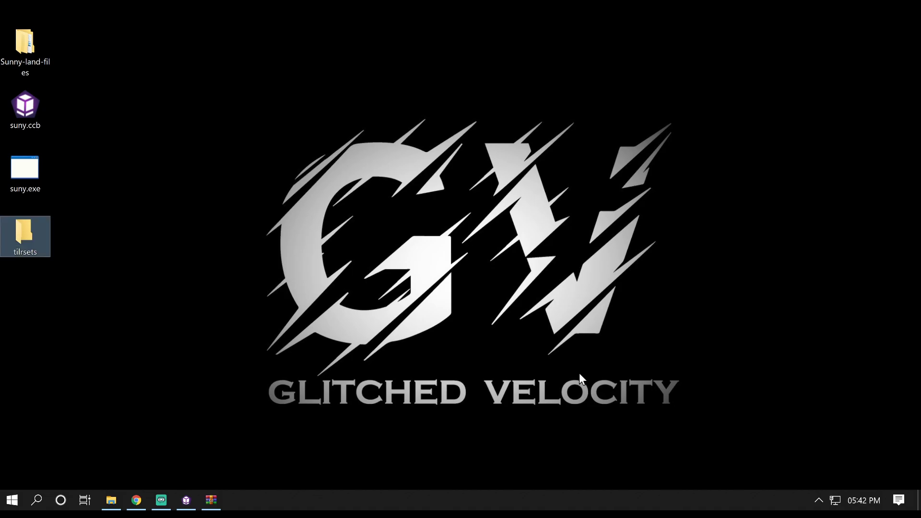
- Paste the copied tile images into the tilrsets folder and close the folder window
{"action": "key", "text": "Return"}
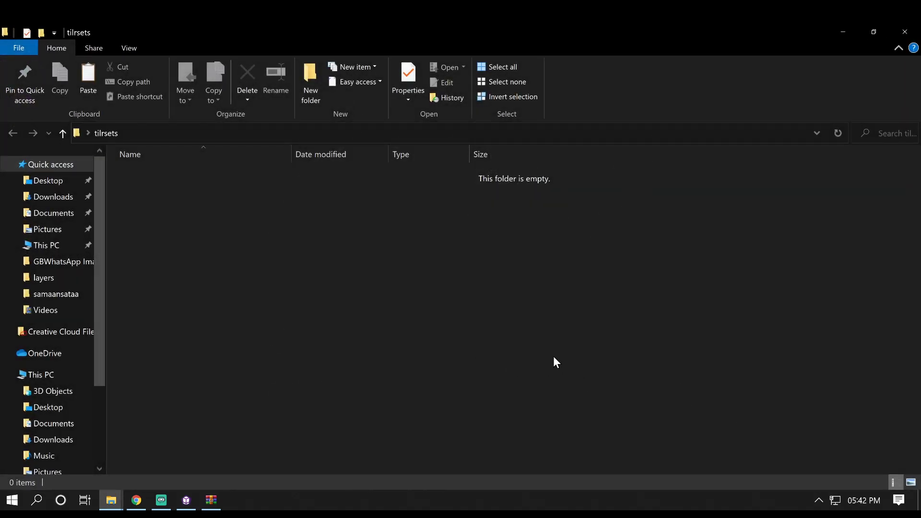
{"action": "key", "text": "ctrl+v"}
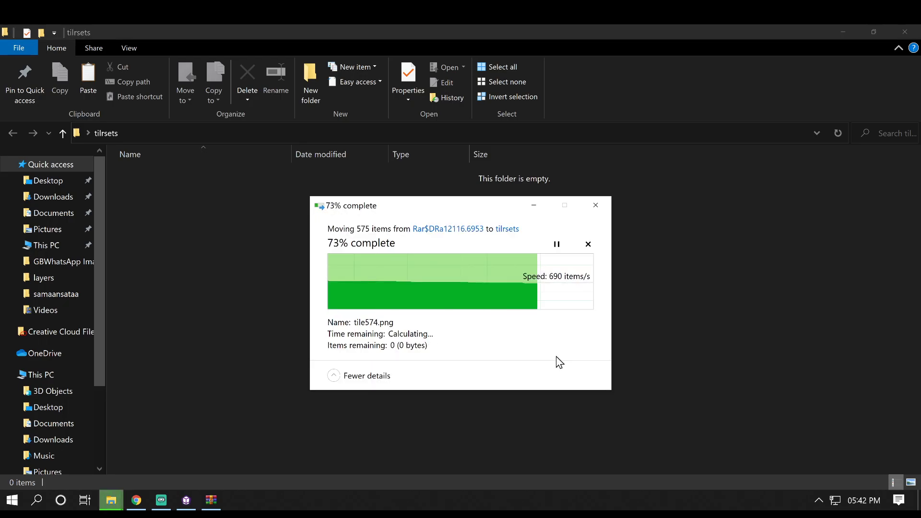
{"action": "left_click", "coordinate": [641, 283]}
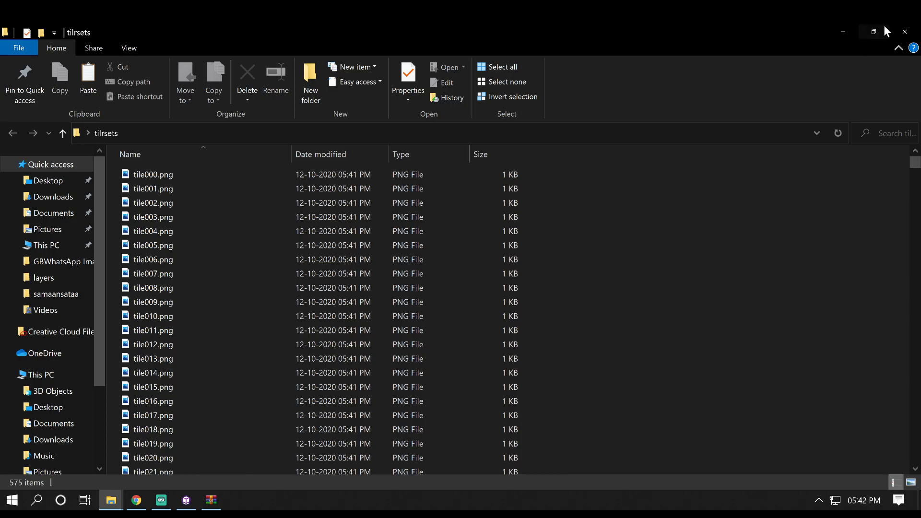
{"action": "left_click", "coordinate": [903, 29]}
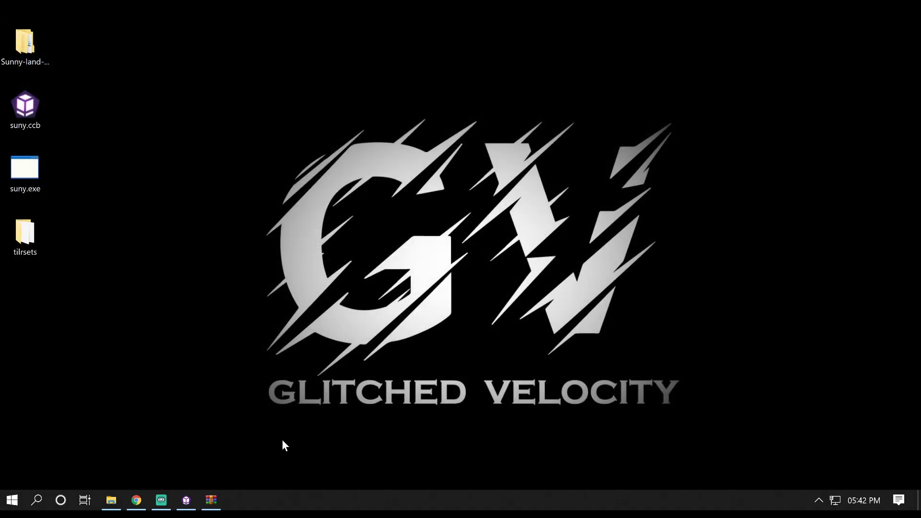
- Switch to CopperCube and add all tile images from the desktop's tilrsets folder as textures
{"action": "left_click", "coordinate": [186, 501]}
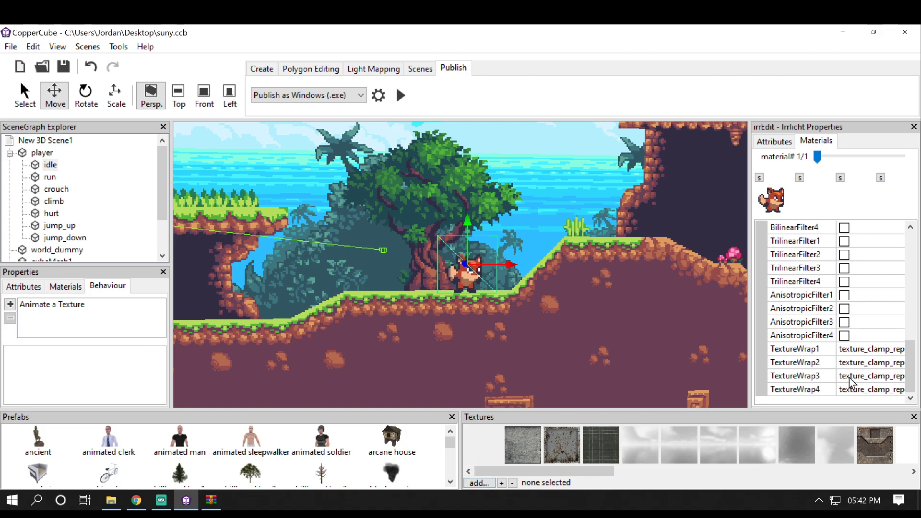
{"action": "left_click", "coordinate": [484, 482]}
{"action": "scroll", "coordinate": [79, 172], "scroll_direction": "up", "scroll_amount": 1}
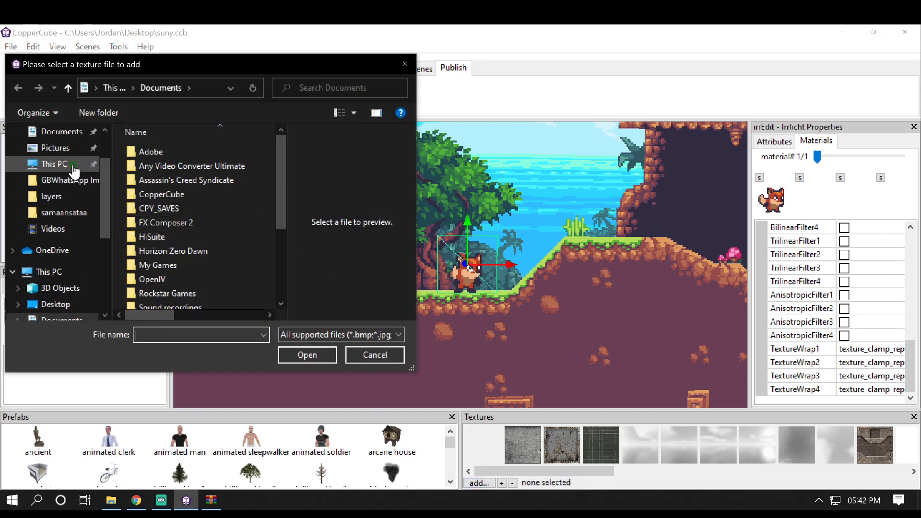
{"action": "left_click", "coordinate": [58, 133]}
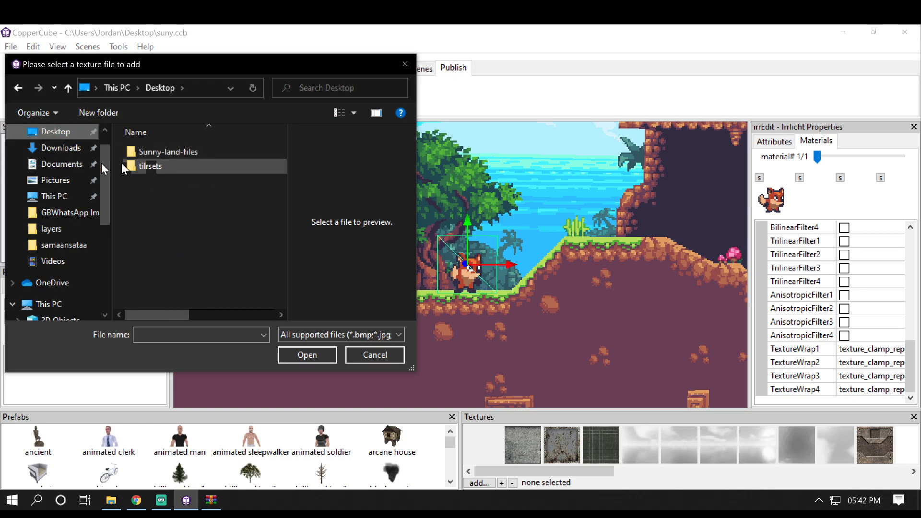
{"action": "double_click", "coordinate": [148, 165]}
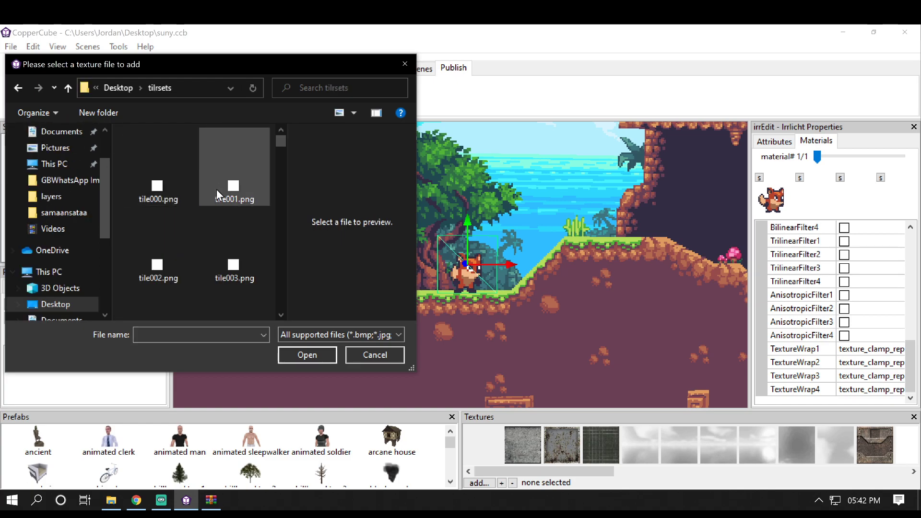
{"action": "key", "text": "ctrl+a"}
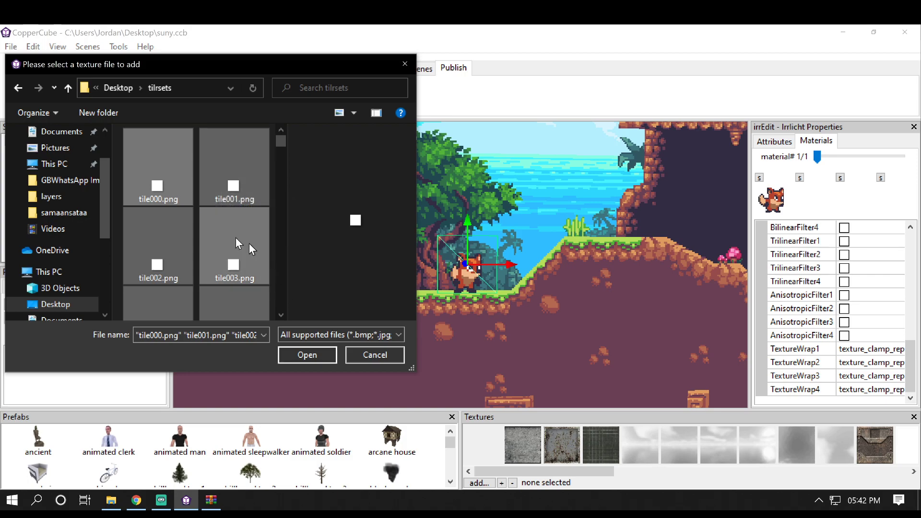
{"action": "left_click", "coordinate": [307, 355]}
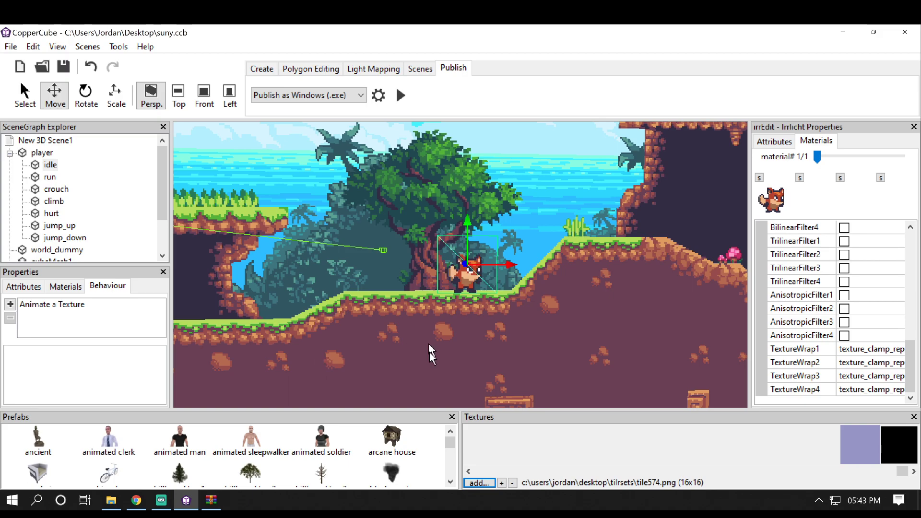
- Browse the imported tile textures, examining the foliage, ladder and grass slope tiles
{"action": "left_click_drag", "start_coordinate": [903, 472], "coordinate": [898, 472]}
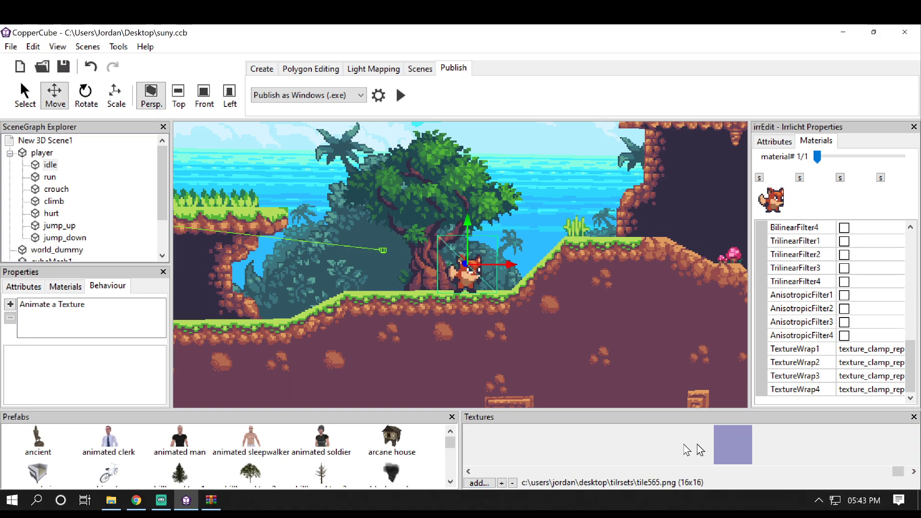
{"action": "left_click_drag", "start_coordinate": [891, 473], "coordinate": [876, 473]}
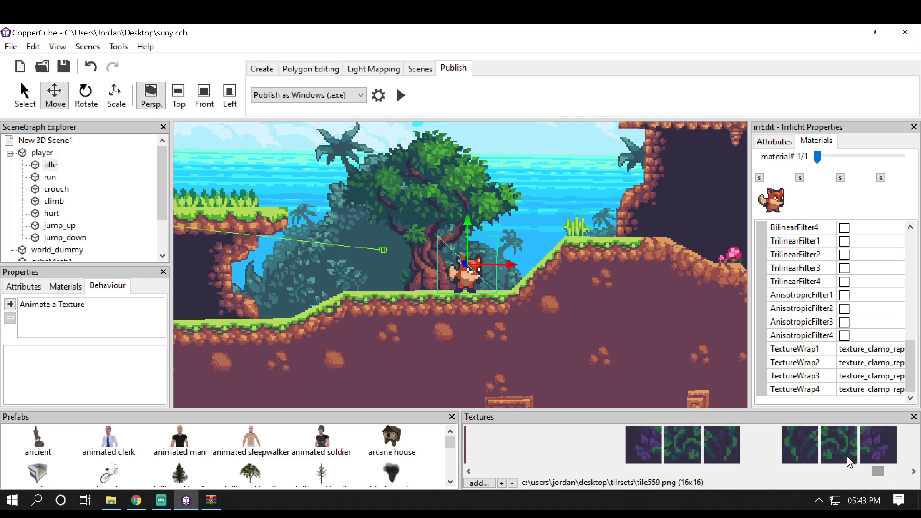
{"action": "left_click", "coordinate": [658, 439]}
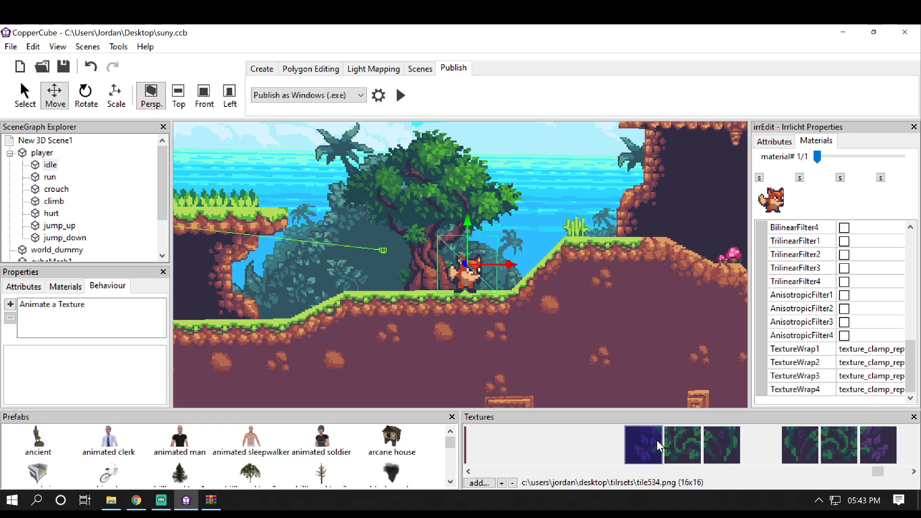
{"action": "left_click_drag", "start_coordinate": [875, 470], "coordinate": [682, 473]}
{"action": "left_click", "coordinate": [736, 457]}
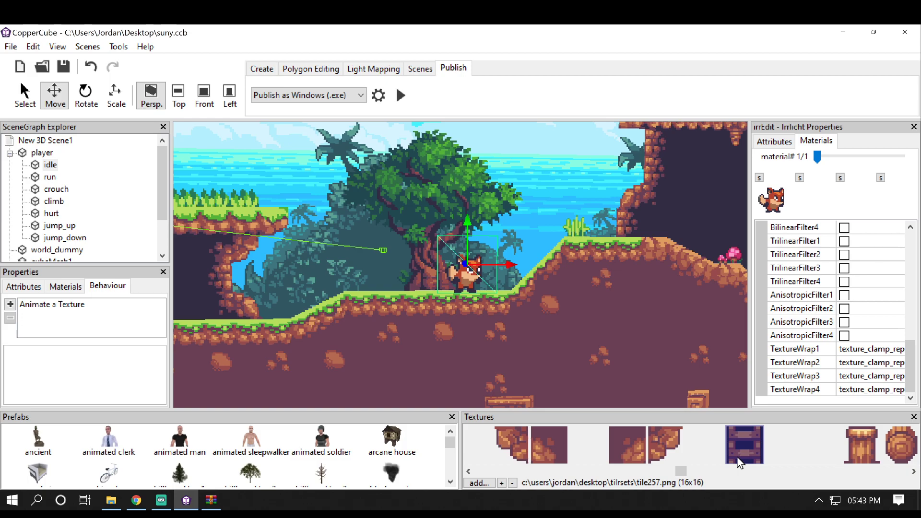
{"action": "left_click_drag", "start_coordinate": [674, 474], "coordinate": [586, 471]}
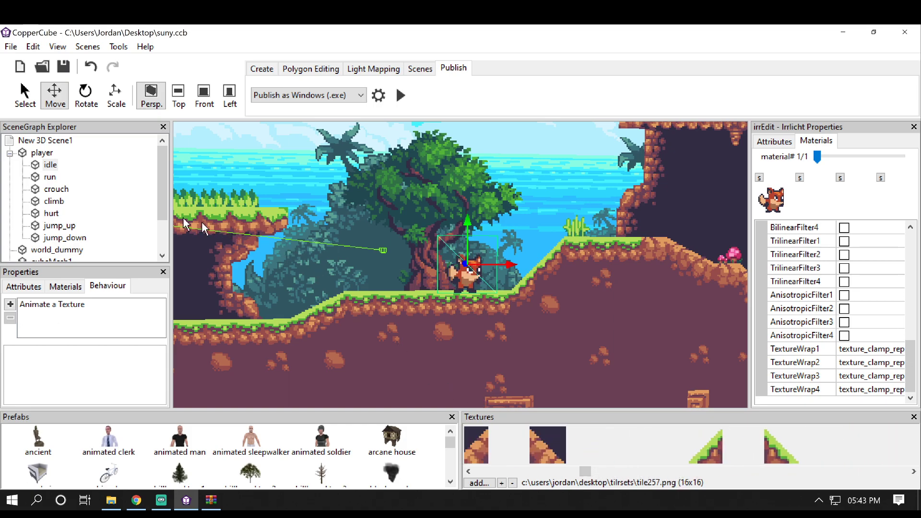
- Add a folder to the scene root and name it Level Designing
{"action": "left_click", "coordinate": [9, 154]}
{"action": "left_click", "coordinate": [33, 140]}
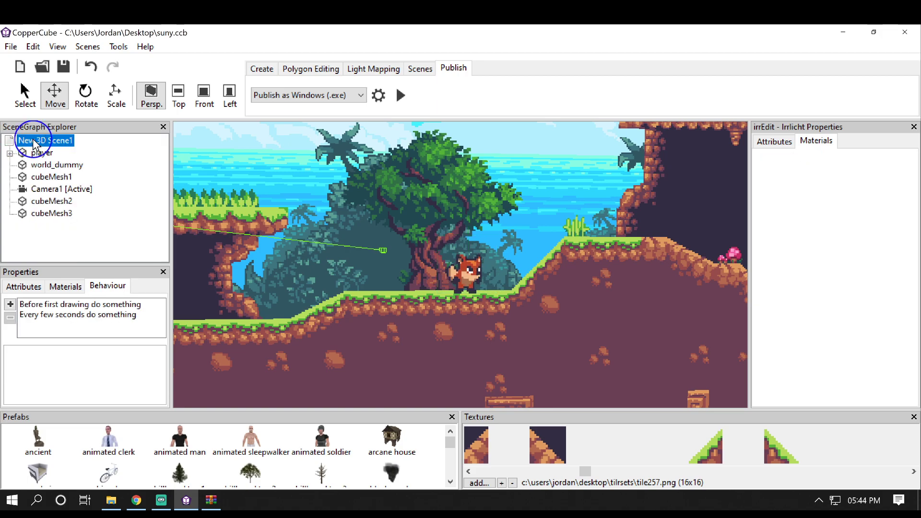
{"action": "right_click", "coordinate": [34, 140]}
{"action": "left_click", "coordinate": [109, 161]}
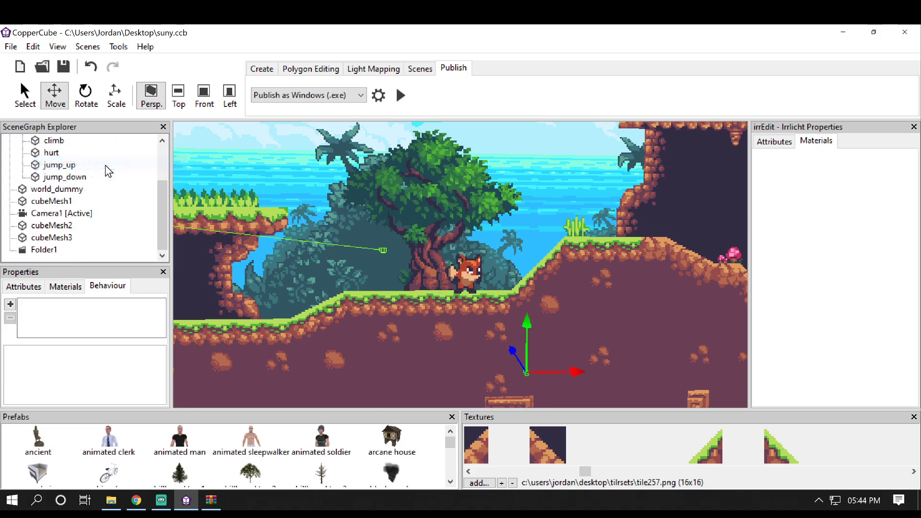
{"action": "left_click", "coordinate": [43, 250]}
{"action": "left_click", "coordinate": [26, 286]}
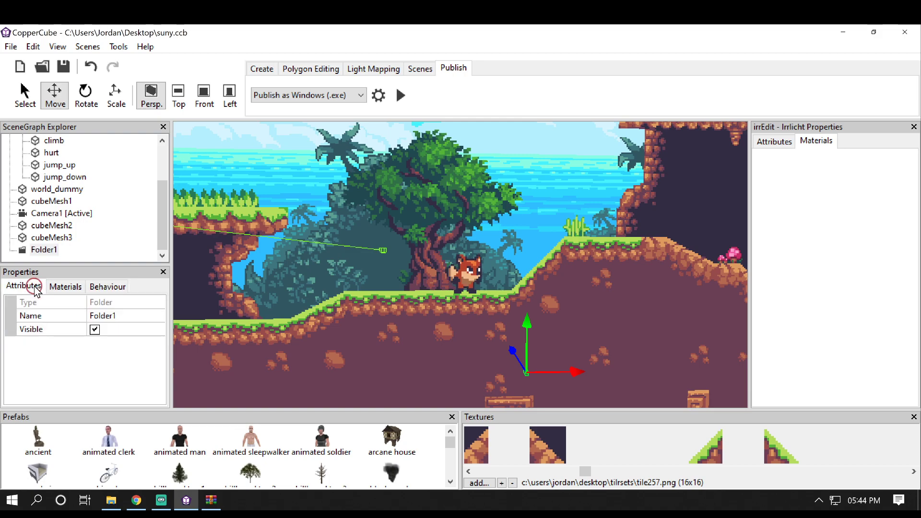
{"action": "left_click", "coordinate": [126, 320]}
{"action": "type", "text": "L"}
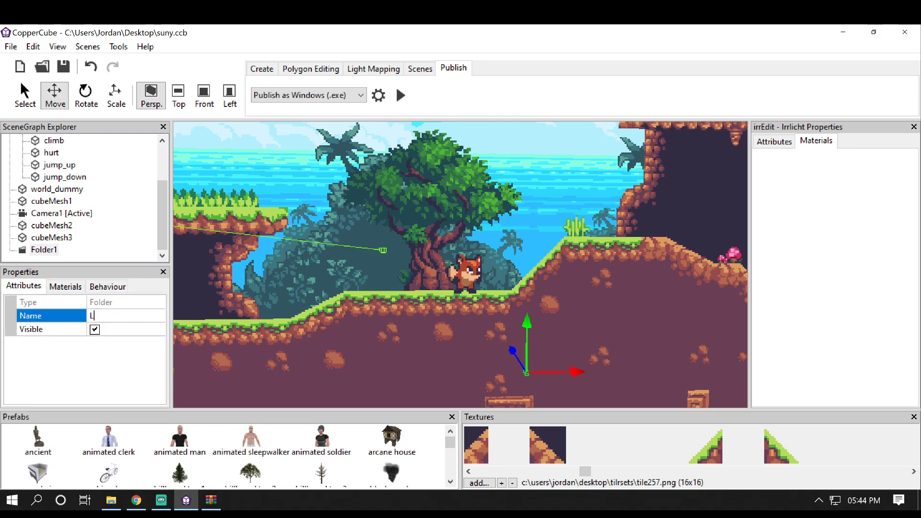
{"action": "type", "text": "evel Designing"}
{"action": "key", "text": "Return"}
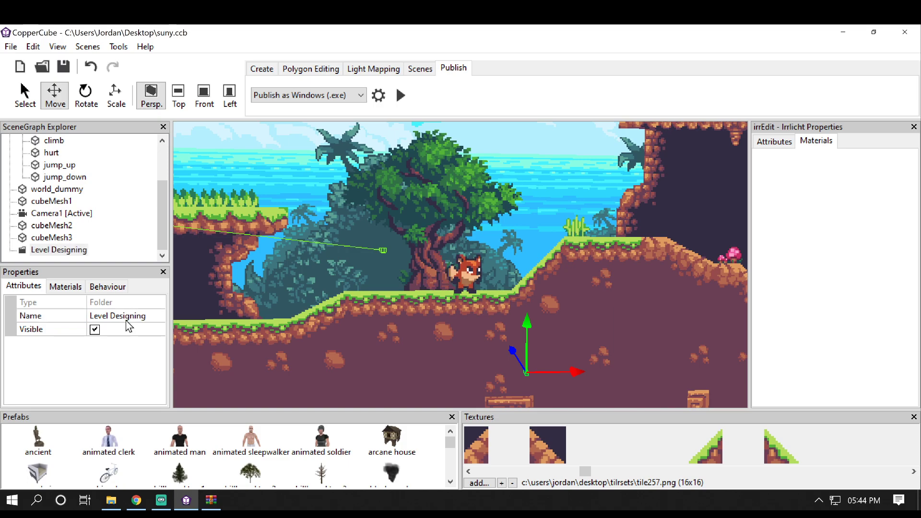
- Duplicate the Level Designing folder and nest the copy inside the original
{"action": "left_click", "coordinate": [78, 254]}
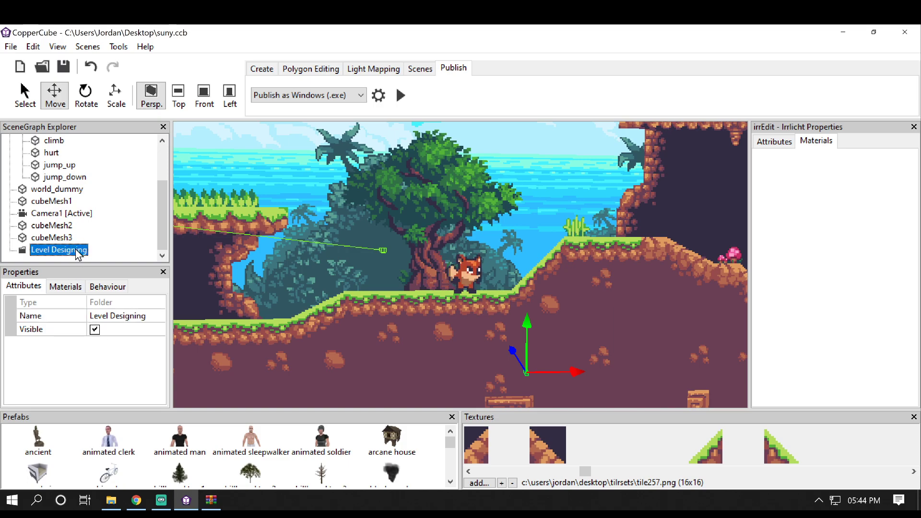
{"action": "scroll", "coordinate": [134, 189], "scroll_direction": "up", "scroll_amount": 2}
{"action": "left_click_drag", "start_coordinate": [162, 160], "coordinate": [163, 226]}
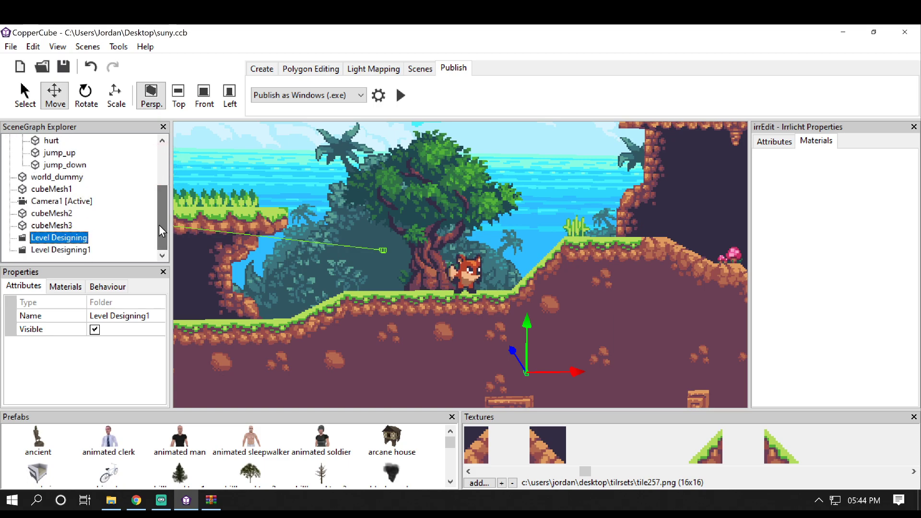
{"action": "left_click", "coordinate": [64, 250]}
{"action": "left_click_drag", "start_coordinate": [63, 250], "coordinate": [67, 238]}
- Rename the nested folder inside Level Designing as Platforms
{"action": "left_click", "coordinate": [150, 316]}
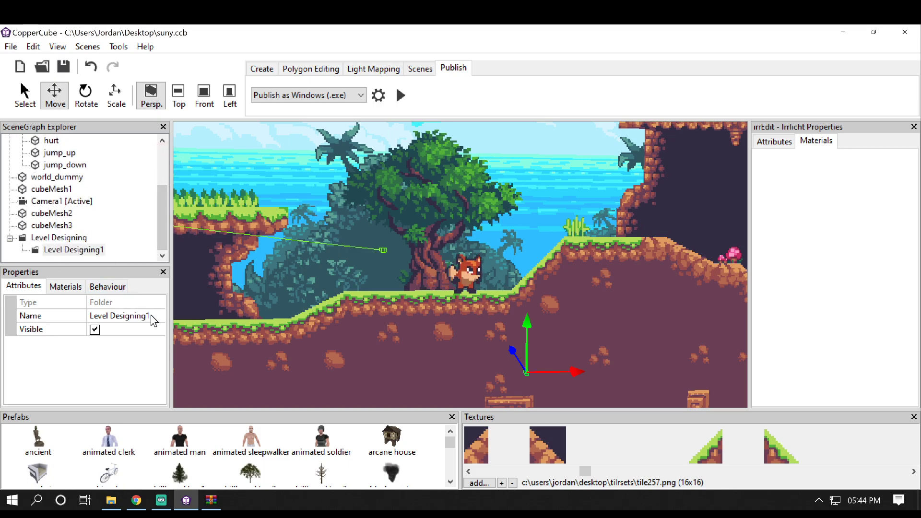
{"action": "key", "text": "BackSpace"}
{"action": "key", "text": "BackSpace"}
{"action": "key", "text": "BackSpace"}
{"action": "key", "text": "BackSpace"}
{"action": "key", "text": "BackSpace"}
{"action": "key", "text": "BackSpace"}
{"action": "key", "text": "BackSpace"}
{"action": "key", "text": "BackSpace"}
{"action": "key", "text": "BackSpace"}
{"action": "key", "text": "BackSpace"}
{"action": "key", "text": "BackSpace"}
{"action": "key", "text": "BackSpace"}
{"action": "key", "text": "BackSpace"}
{"action": "key", "text": "BackSpace"}
{"action": "key", "text": "BackSpace"}
{"action": "key", "text": "BackSpace"}
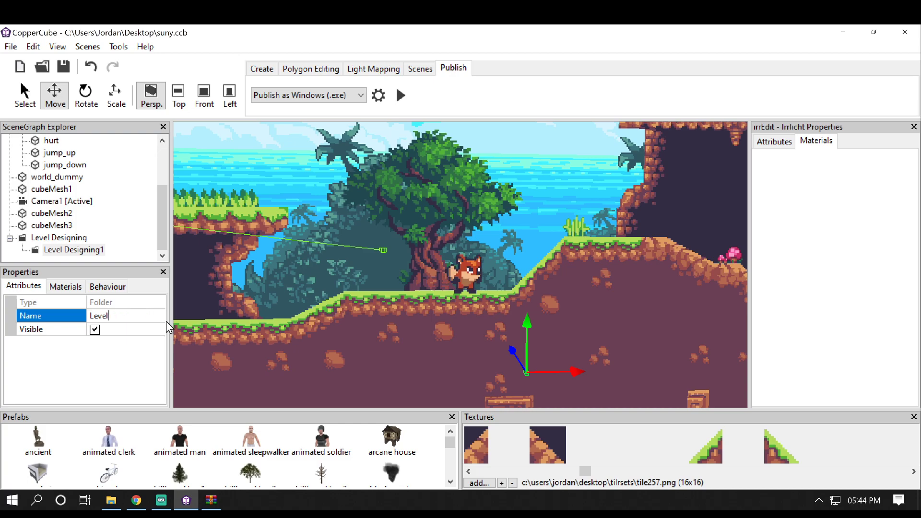
{"action": "type", "text": "Platforms"}
{"action": "key", "text": "Return"}
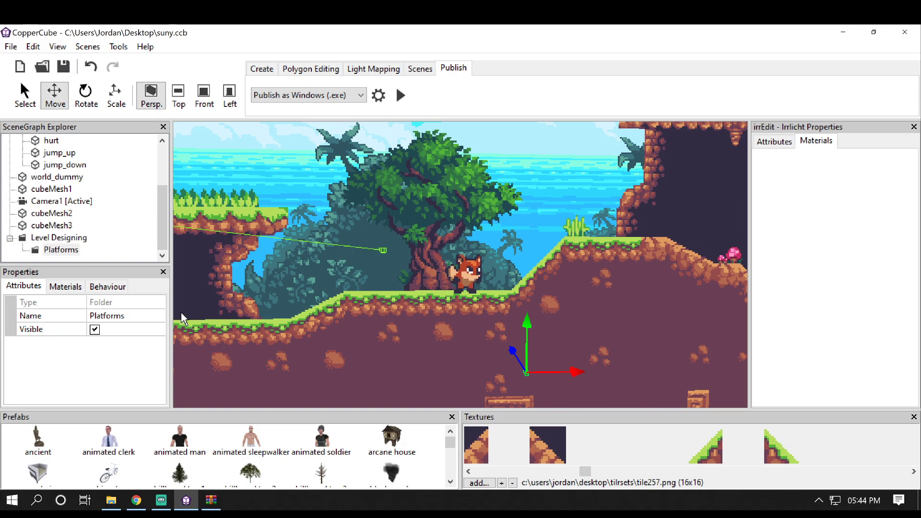
- Examine the invisible collision cubes cubeMesh2 along the lower ground and cubeMesh3 on the raised grass platform
{"action": "left_click_drag", "start_coordinate": [468, 308], "coordinate": [370, 307]}
{"action": "key", "text": "Left"}
{"action": "key", "text": "Up"}
{"action": "key", "text": "Down"}
{"action": "key", "text": "Up"}
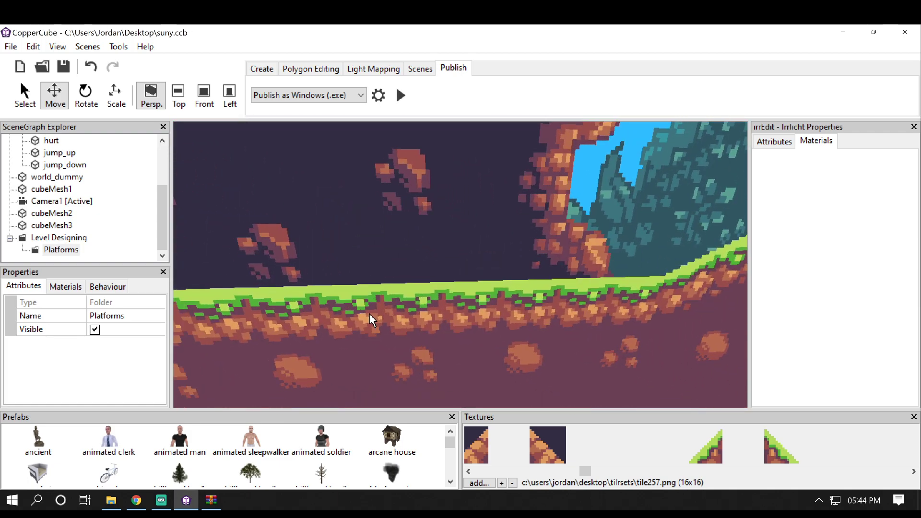
{"action": "left_click", "coordinate": [370, 305]}
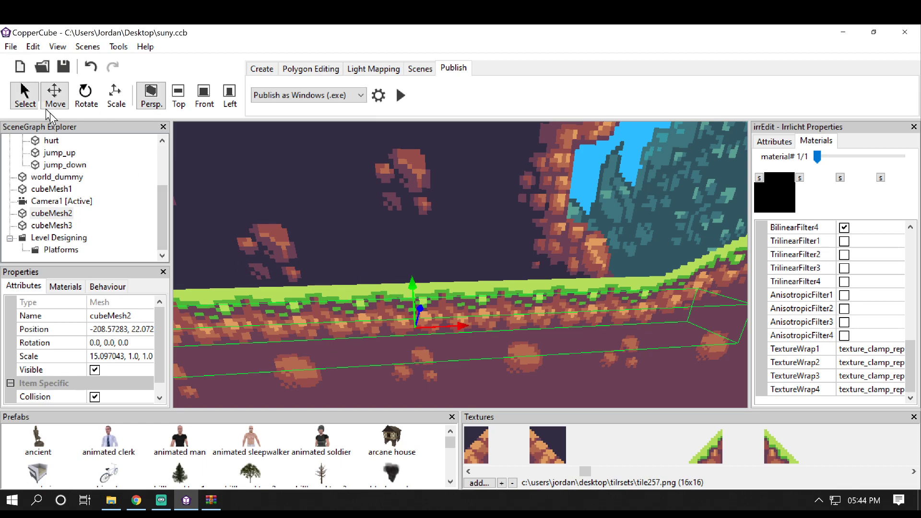
{"action": "left_click_drag", "start_coordinate": [376, 189], "coordinate": [370, 174]}
{"action": "scroll", "coordinate": [370, 174], "scroll_direction": "down", "scroll_amount": 5}
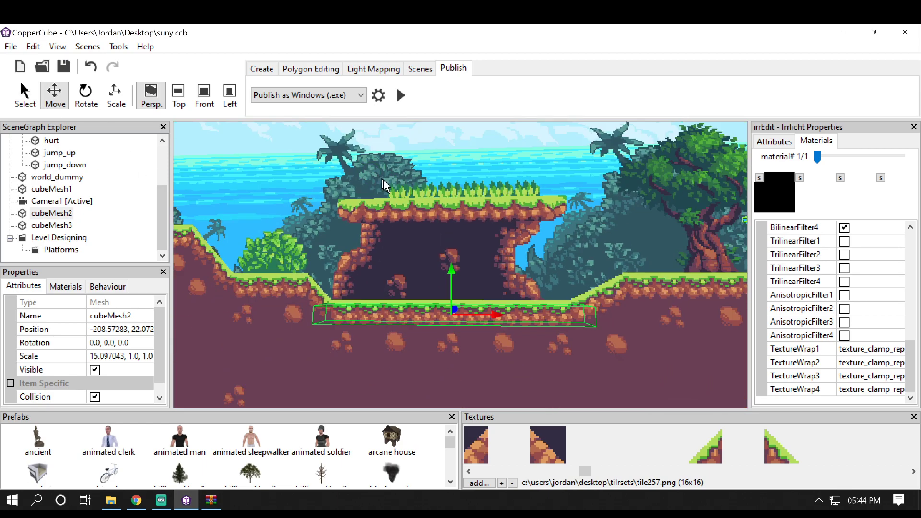
{"action": "left_click", "coordinate": [409, 189]}
{"action": "mouse_move", "coordinate": [682, 290]}
{"action": "left_mouse_down"}
{"action": "mouse_move", "coordinate": [671, 283]}
{"action": "mouse_move", "coordinate": [683, 286]}
{"action": "left_mouse_up"}
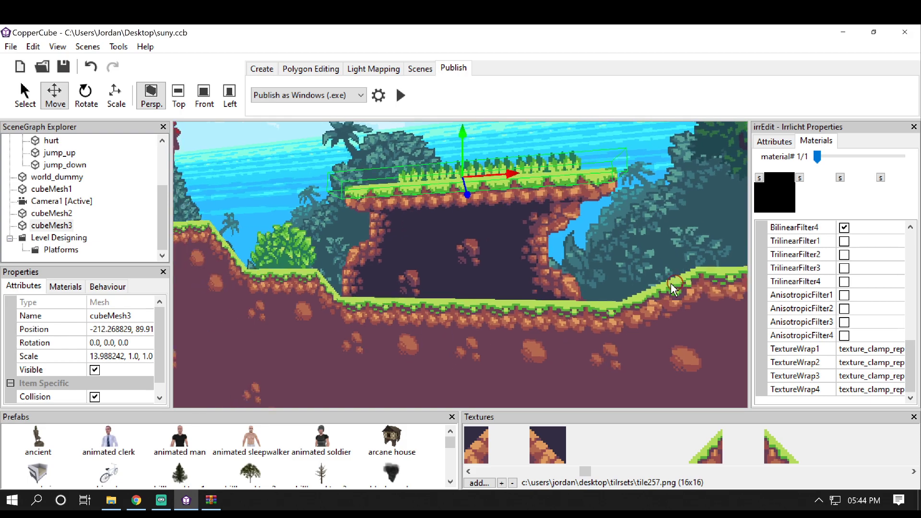
- Delete the three invisible collision cubes cubeMesh1, cubeMesh3 and cubeMesh2 from the scene
{"action": "left_click", "coordinate": [641, 272]}
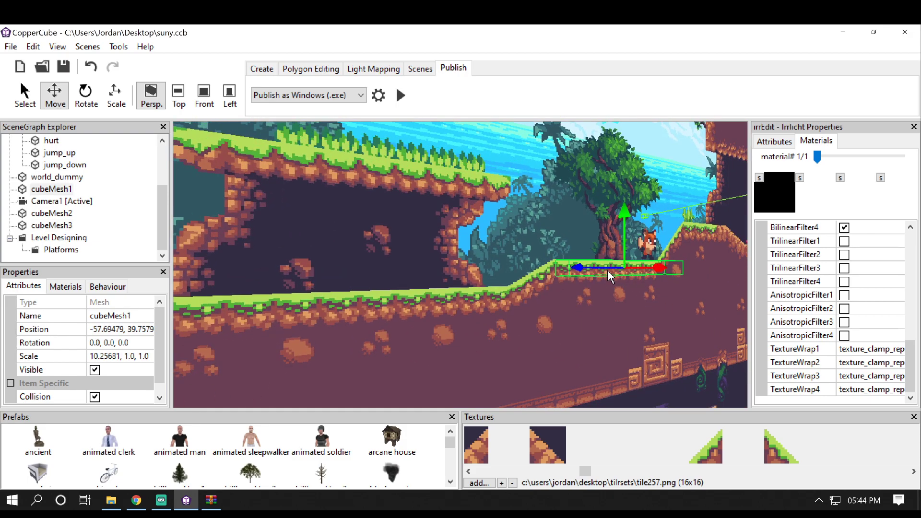
{"action": "key", "text": "Delete"}
{"action": "left_click_drag", "start_coordinate": [381, 185], "coordinate": [384, 179]}
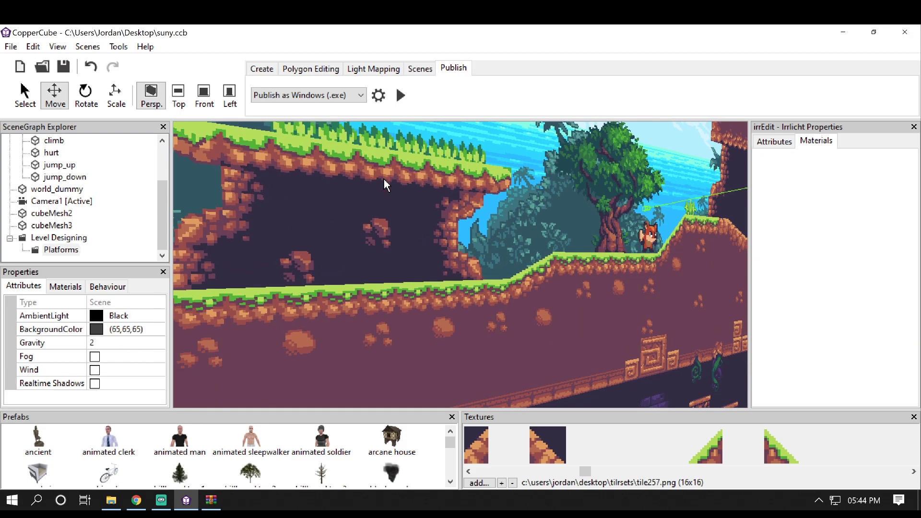
{"action": "left_click", "coordinate": [382, 175]}
{"action": "key", "text": "Delete"}
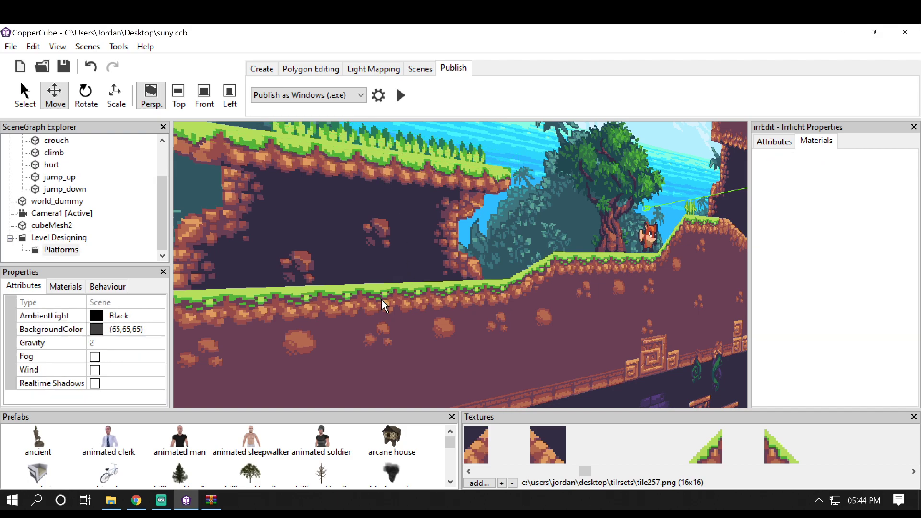
{"action": "left_click", "coordinate": [383, 304]}
{"action": "key", "text": "Delete"}
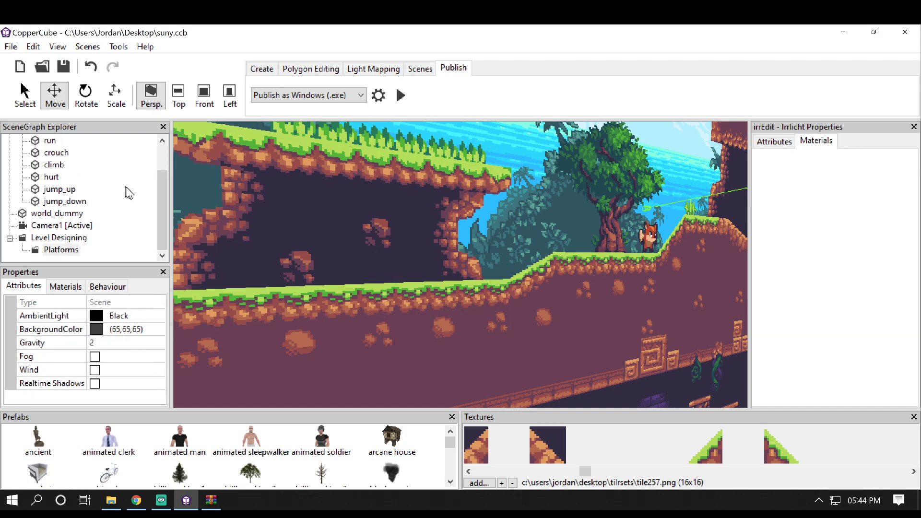
- Add another folder to the scene root and name it Player & Npc's
{"action": "left_click_drag", "start_coordinate": [165, 200], "coordinate": [161, 149]}
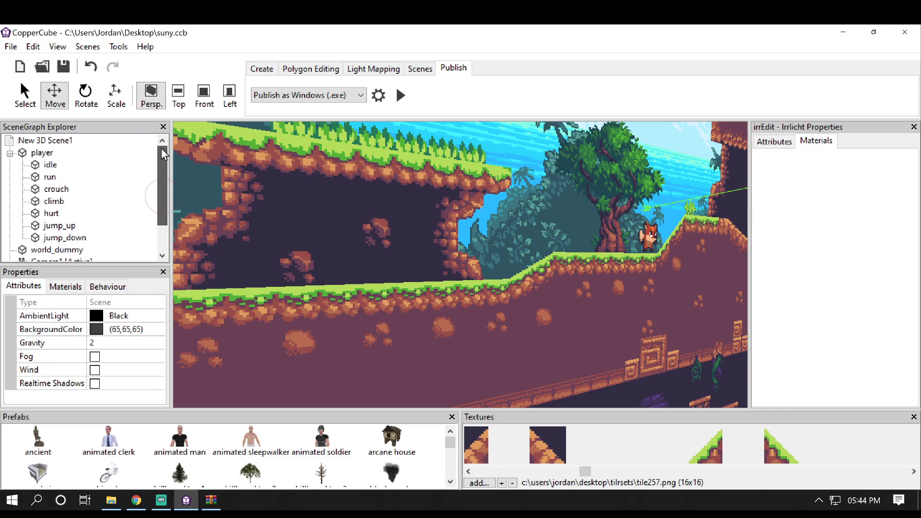
{"action": "left_click", "coordinate": [10, 153]}
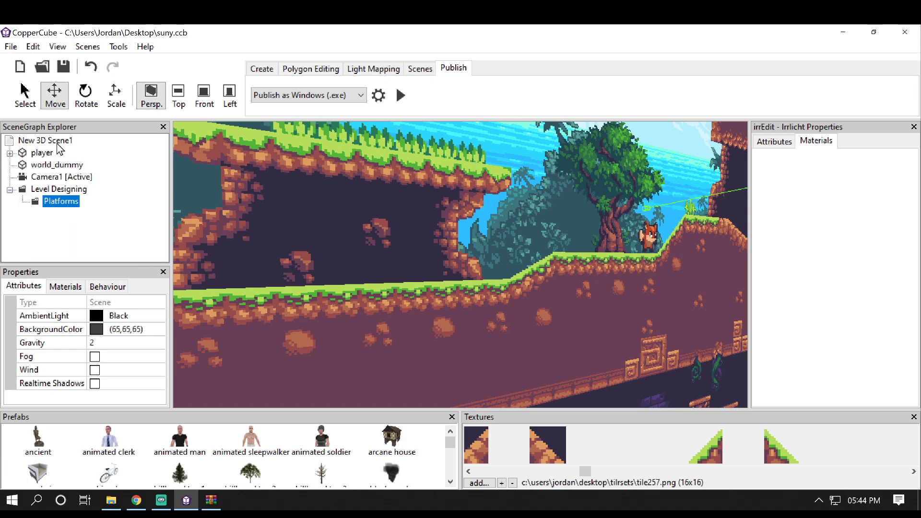
{"action": "left_click", "coordinate": [57, 142]}
{"action": "right_click", "coordinate": [25, 144]}
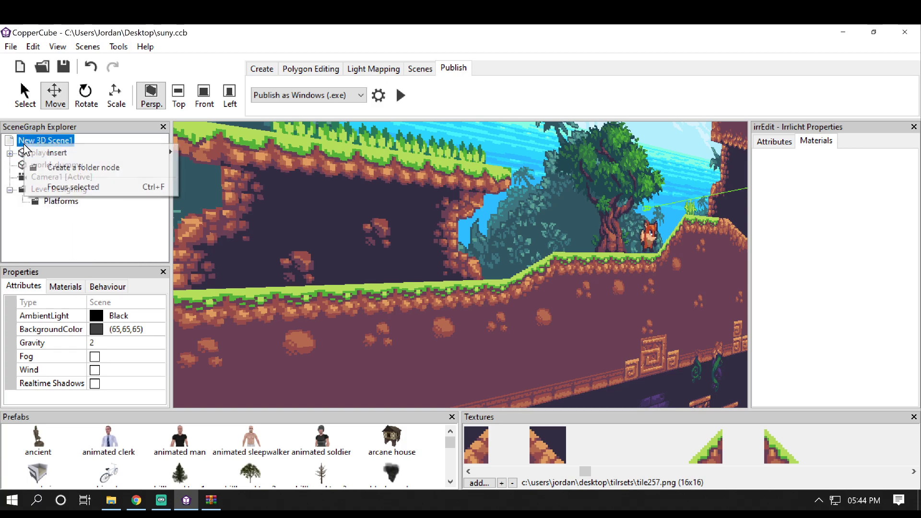
{"action": "left_click", "coordinate": [72, 167]}
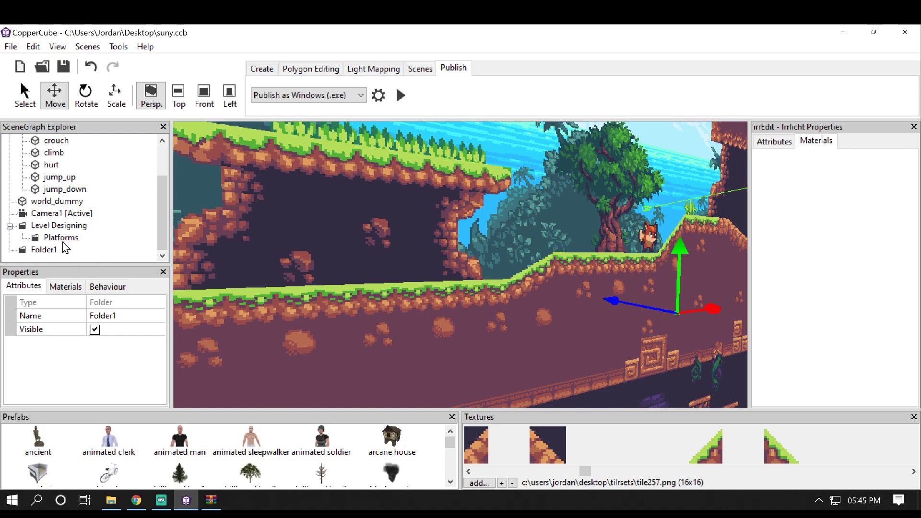
{"action": "left_click", "coordinate": [153, 318]}
{"action": "type", "text": "Player & Npc's"}
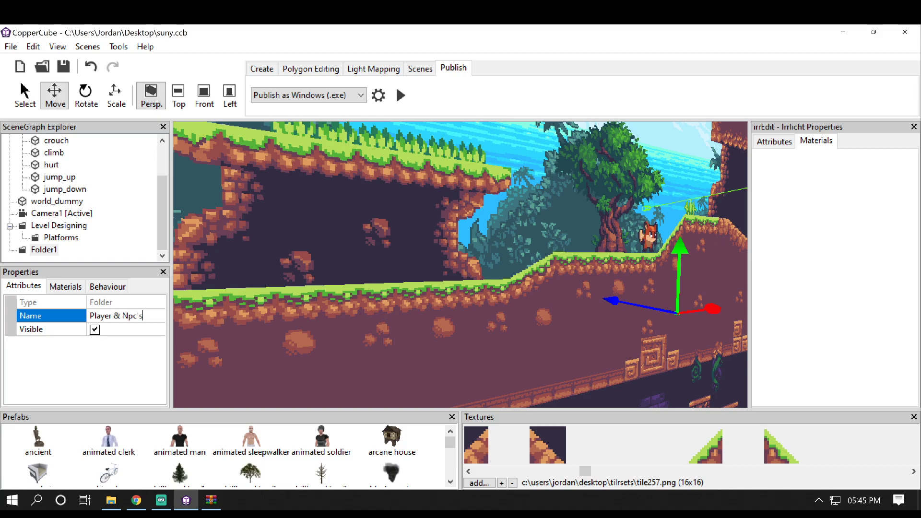
{"action": "key", "text": "Return"}
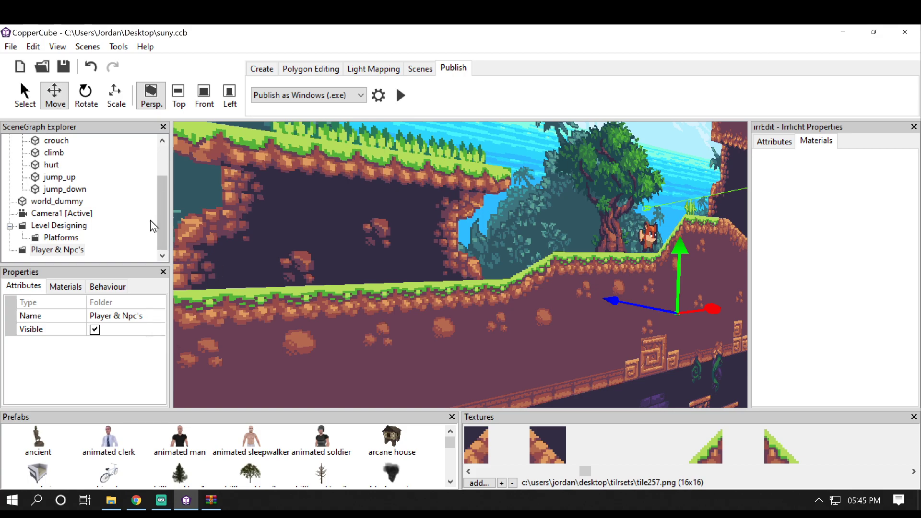
- Move the player mesh with its animation children into the Player & Npc's folder and collapse its hierarchy
{"action": "scroll", "coordinate": [120, 216], "scroll_direction": "up", "scroll_amount": 2}
{"action": "left_click", "coordinate": [9, 152]}
{"action": "left_click_drag", "start_coordinate": [41, 152], "coordinate": [71, 213]}
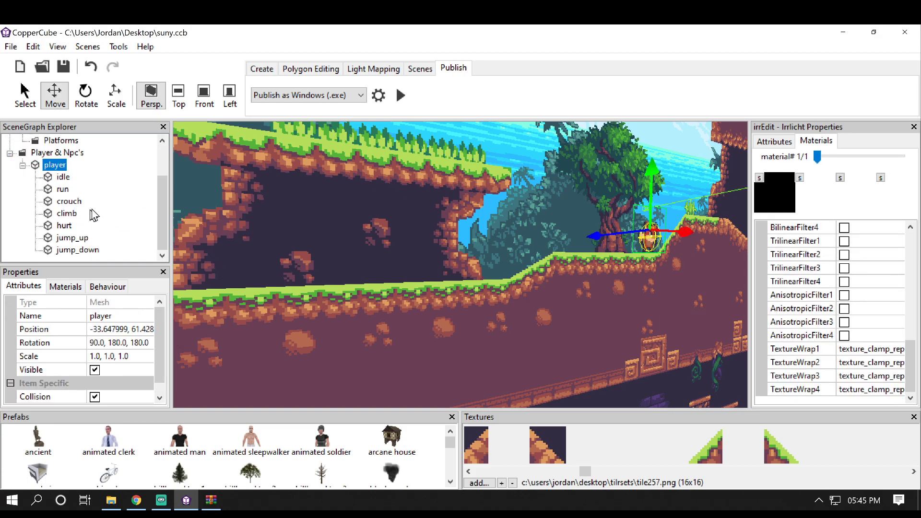
{"action": "left_click", "coordinate": [22, 165]}
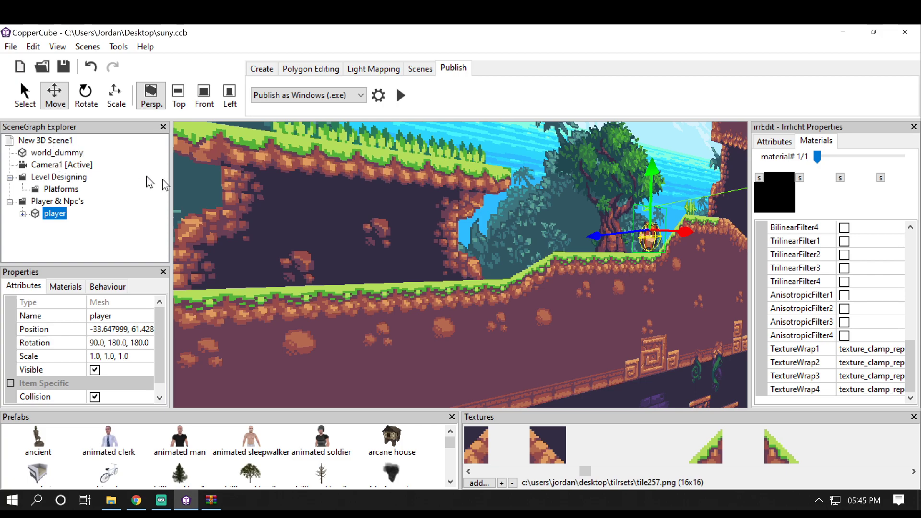
- Examine the lower grassy ground of the level and find the matching grass-topped tile among the textures
{"action": "left_click_drag", "start_coordinate": [216, 181], "coordinate": [270, 182]}
{"action": "scroll", "coordinate": [361, 185], "scroll_direction": "down", "scroll_amount": 4}
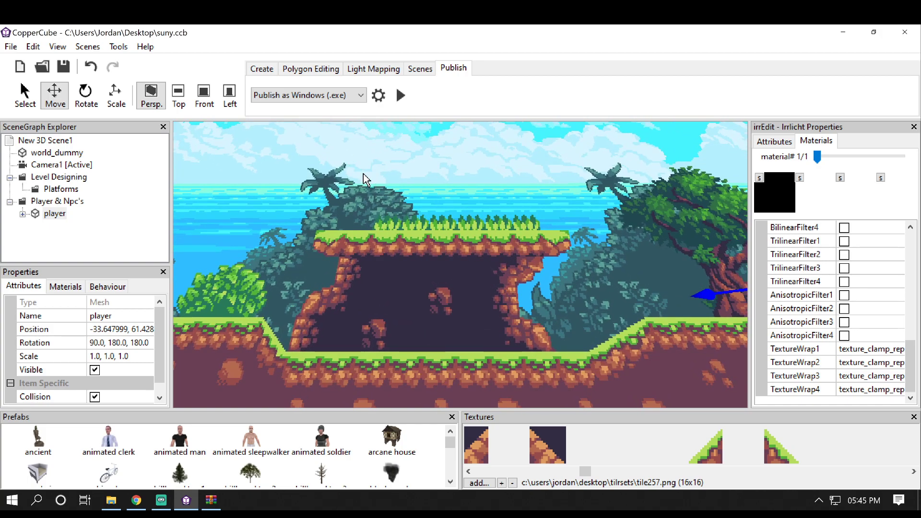
{"action": "left_click_drag", "start_coordinate": [364, 173], "coordinate": [372, 195]}
{"action": "scroll", "coordinate": [372, 195], "scroll_direction": "down", "scroll_amount": 3}
{"action": "scroll", "coordinate": [371, 196], "scroll_direction": "up", "scroll_amount": 2}
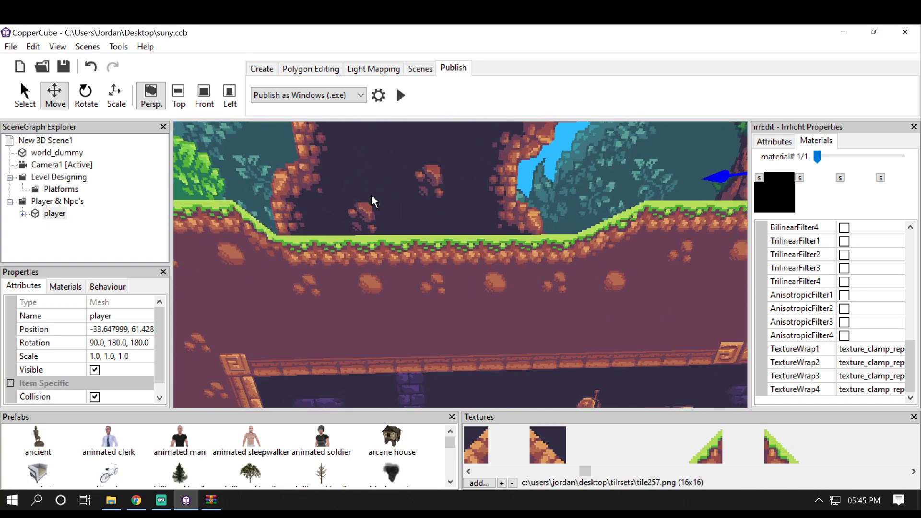
{"action": "left_click", "coordinate": [410, 246]}
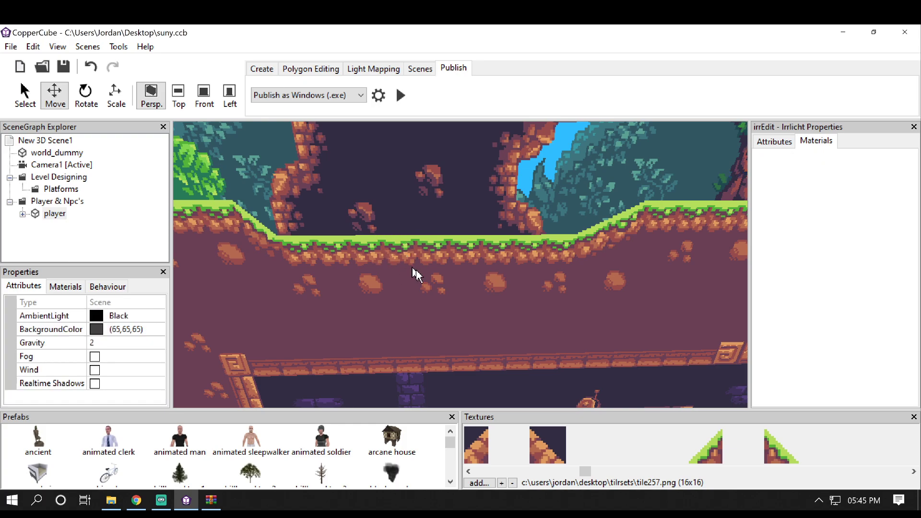
{"action": "left_click_drag", "start_coordinate": [589, 475], "coordinate": [525, 477]}
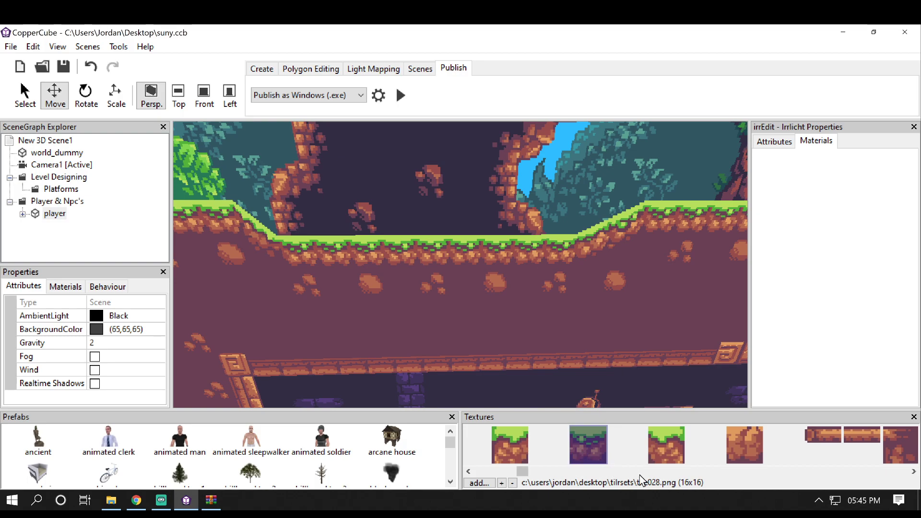
{"action": "scroll", "coordinate": [431, 251], "scroll_direction": "up", "scroll_amount": 6}
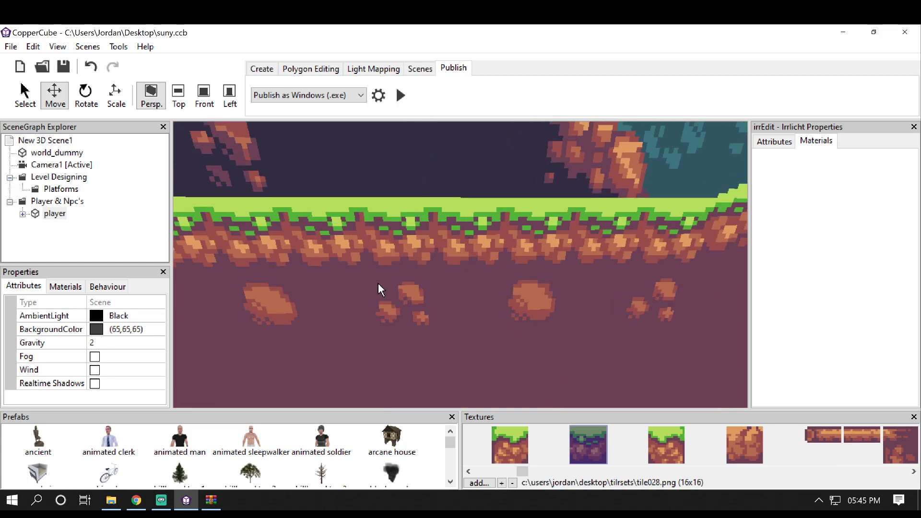
- Create a plane with tile count 1, width 16, length 16 and repeat texture count 1
{"action": "left_click", "coordinate": [264, 70]}
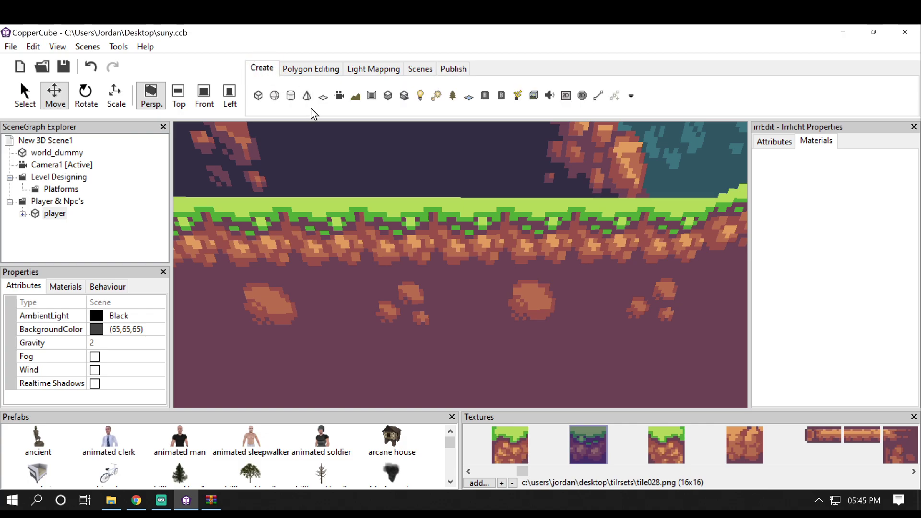
{"action": "left_click", "coordinate": [322, 98]}
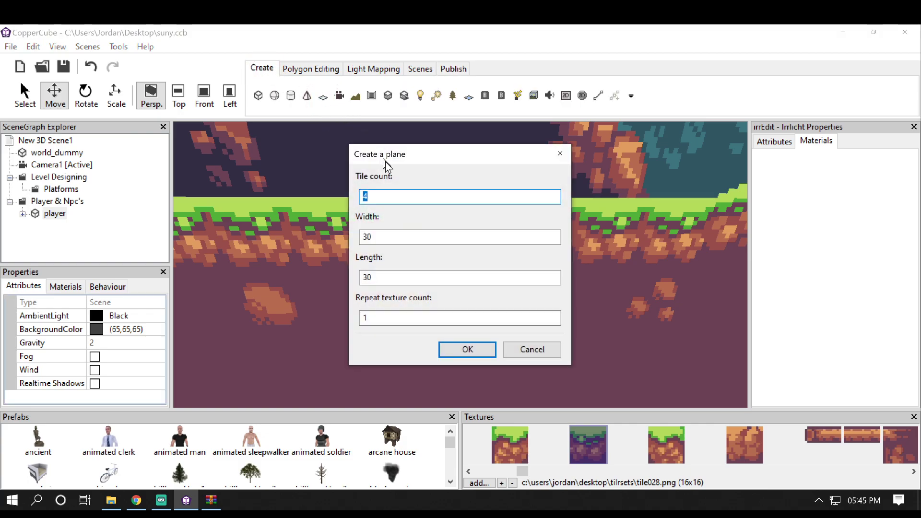
{"action": "type", "text": "1"}
{"action": "left_click_drag", "start_coordinate": [374, 237], "coordinate": [292, 235]}
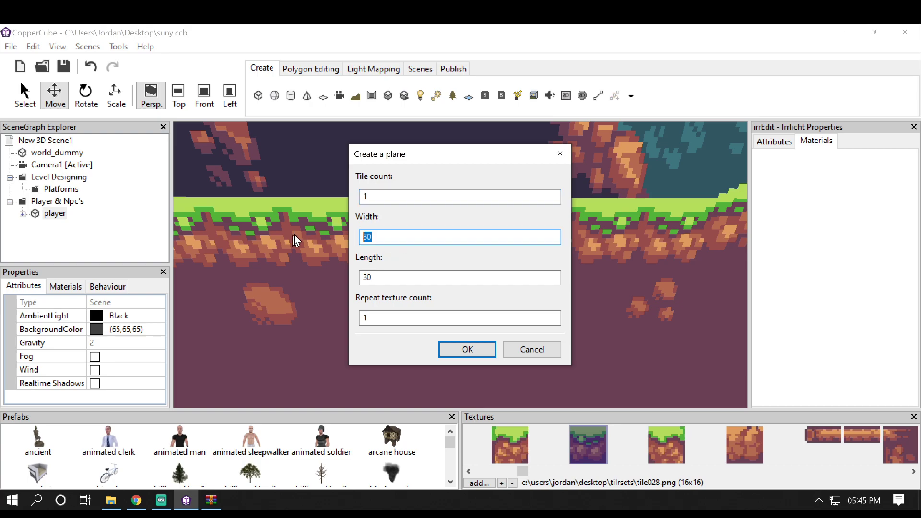
{"action": "type", "text": "16"}
{"action": "left_click_drag", "start_coordinate": [387, 277], "coordinate": [343, 278]}
{"action": "type", "text": "16"}
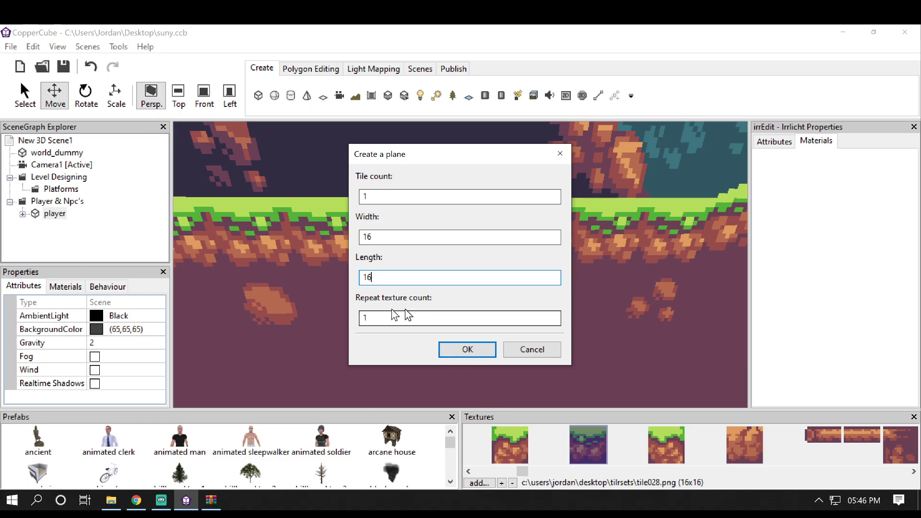
{"action": "left_click", "coordinate": [479, 355]}
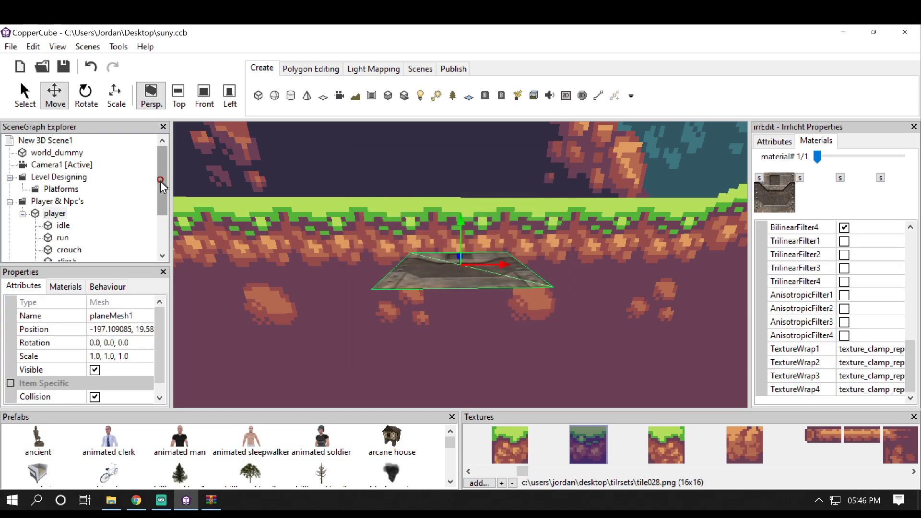
- Disable BilinearFilter1 to BilinearFilter4 on the new plane's material and apply the grass-topped tile028.png texture to it
{"action": "left_click_drag", "start_coordinate": [160, 179], "coordinate": [163, 214]}
{"action": "left_click", "coordinate": [10, 141]}
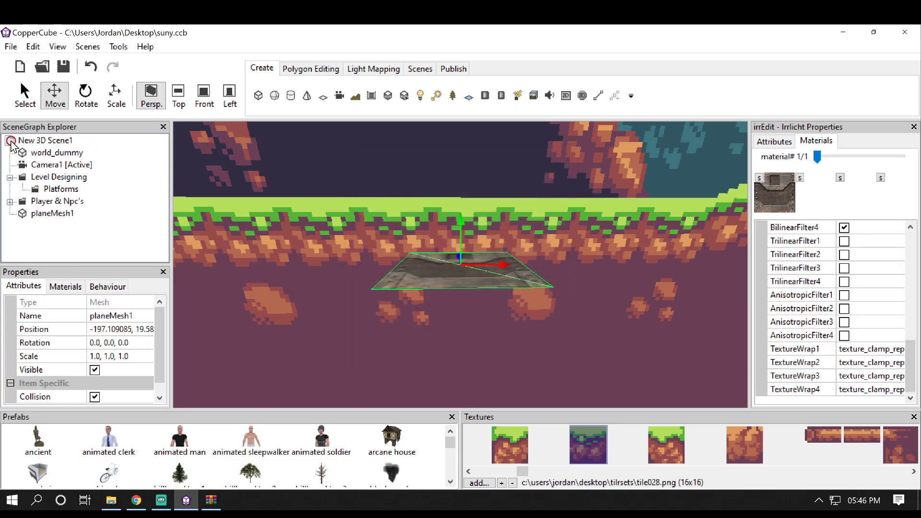
{"action": "left_click", "coordinate": [52, 213]}
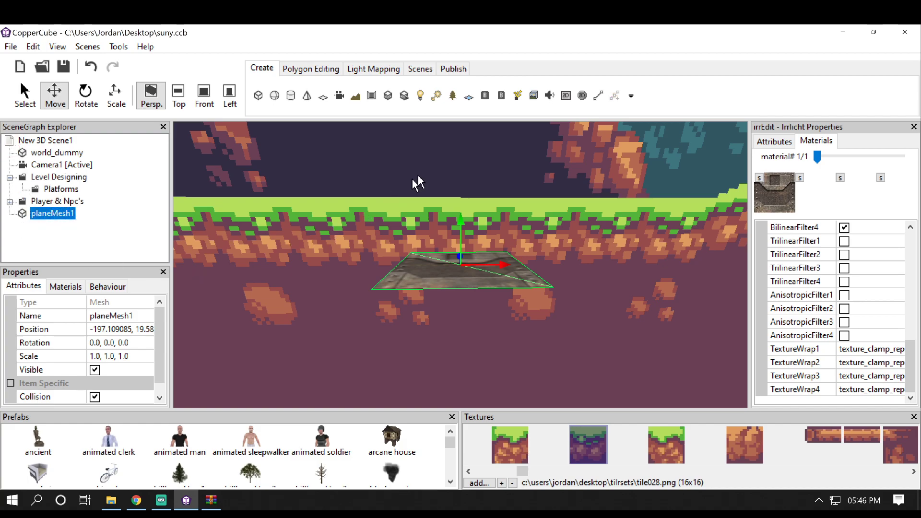
{"action": "scroll", "coordinate": [845, 269], "scroll_direction": "up", "scroll_amount": 3}
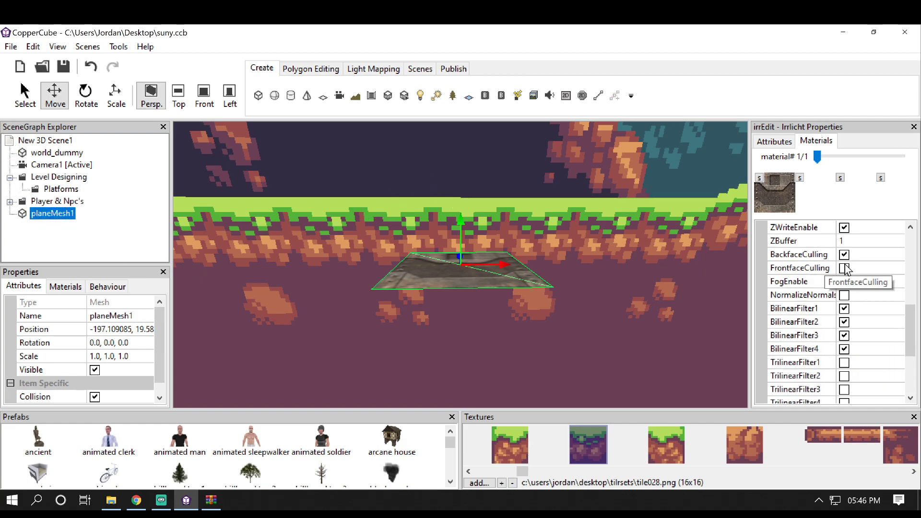
{"action": "left_click", "coordinate": [845, 309]}
{"action": "left_click", "coordinate": [845, 323]}
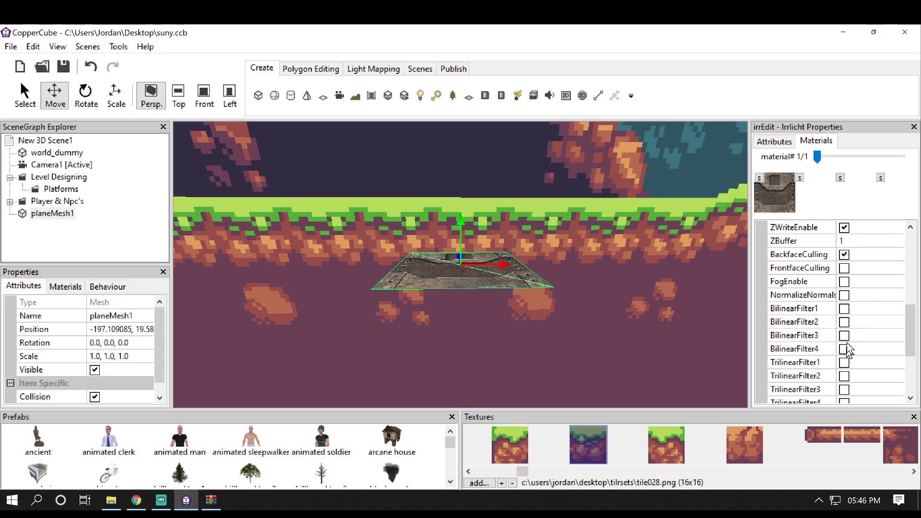
{"action": "left_click", "coordinate": [595, 439]}
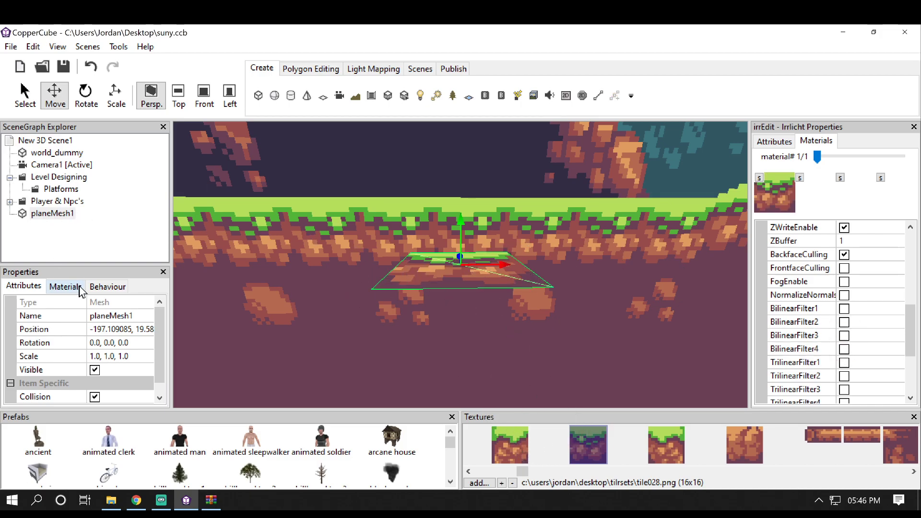
- Set the textured plane's rotation to -90, 0, 0 and its position to 0, 0, 0
{"action": "left_click", "coordinate": [101, 343]}
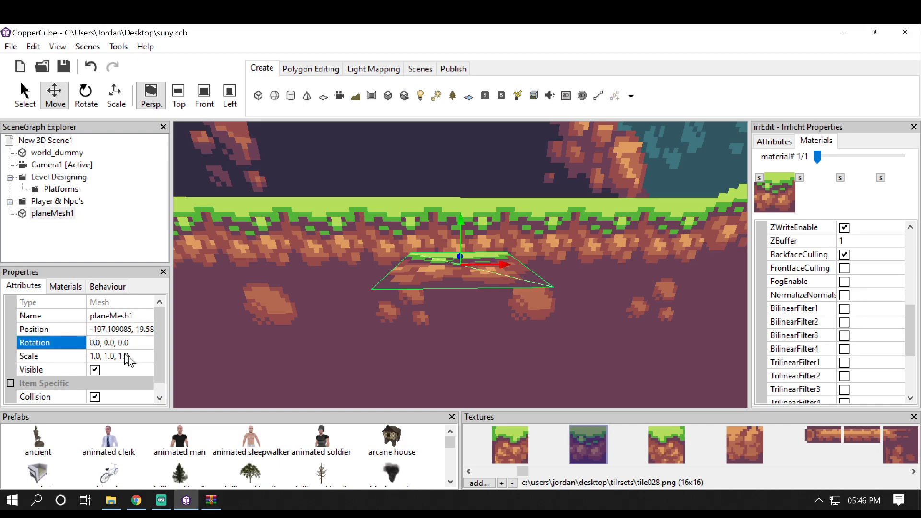
{"action": "type", "text": "-"}
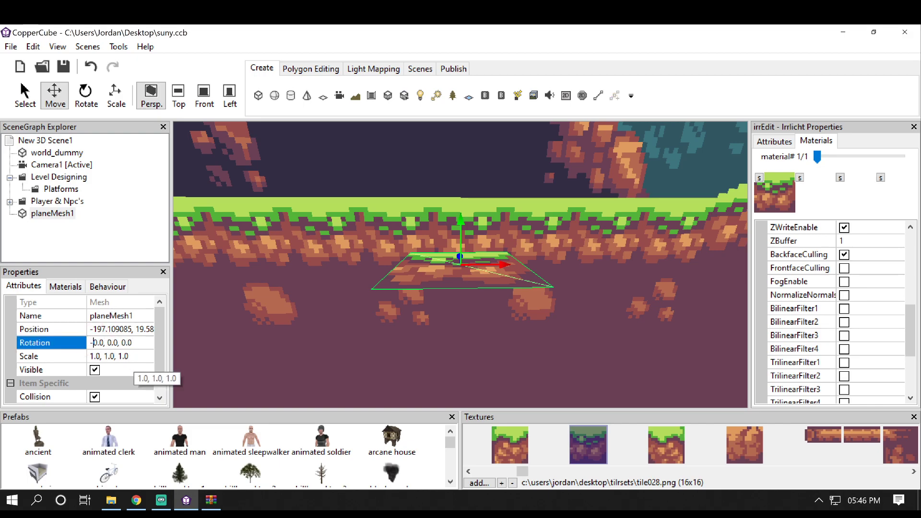
{"action": "type", "text": "9"}
{"action": "key", "text": "Return"}
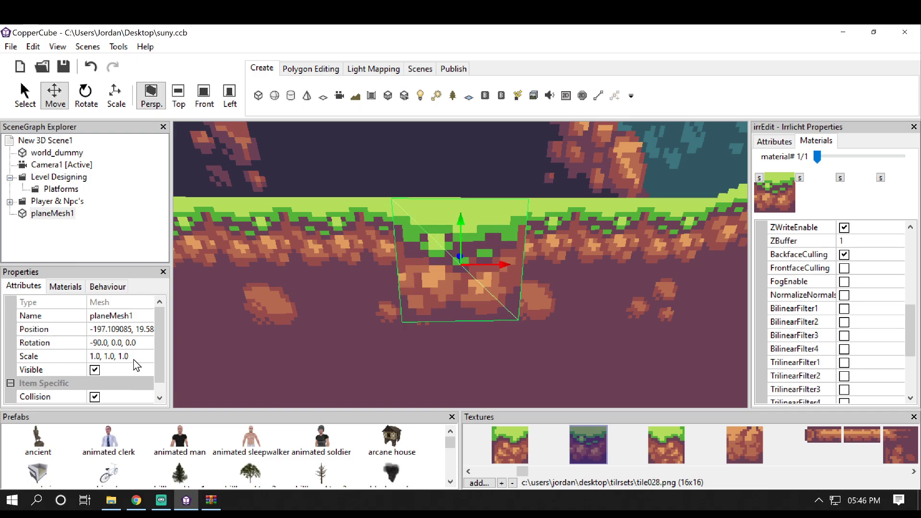
{"action": "left_click", "coordinate": [124, 329]}
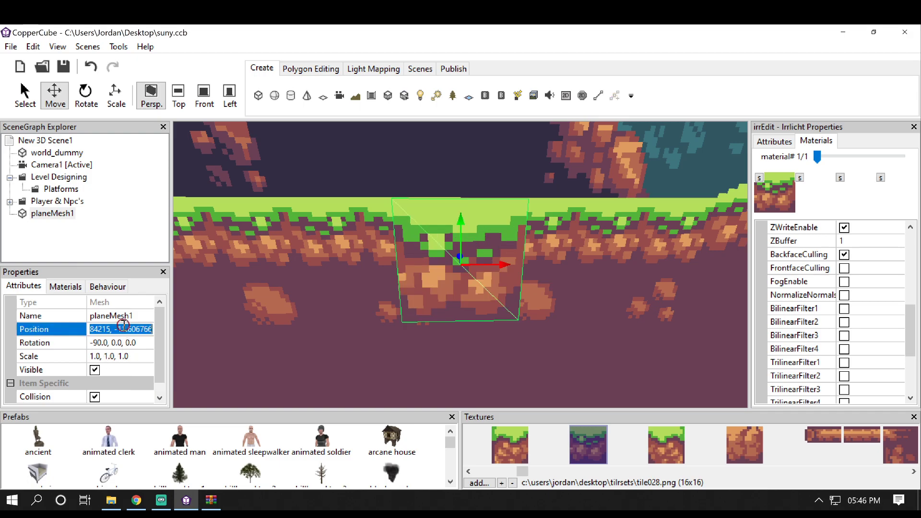
{"action": "type", "text": "0"}
{"action": "key", "text": "Return"}
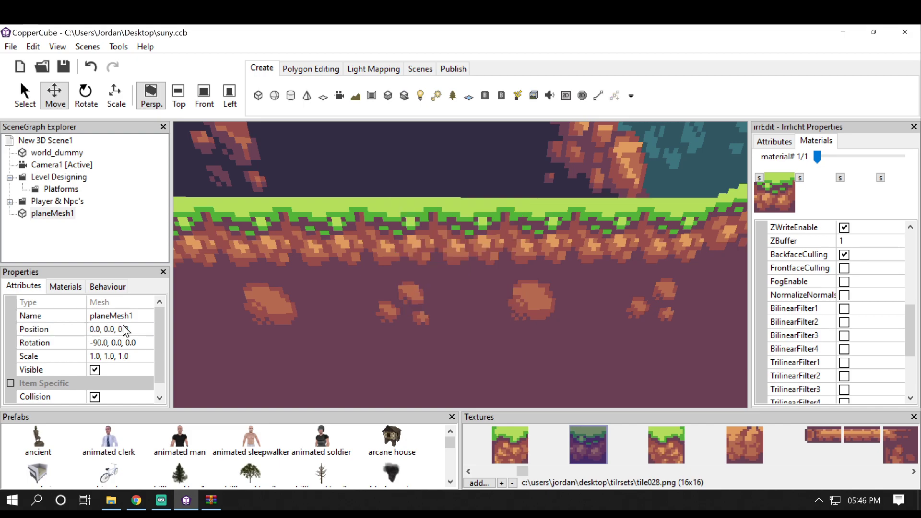
- Move the grass tile plane to the end of the grassy ledge beside the fox, at about X -14, Y 35.6
{"action": "left_click_drag", "start_coordinate": [363, 278], "coordinate": [373, 258]}
{"action": "key", "text": "Left"}
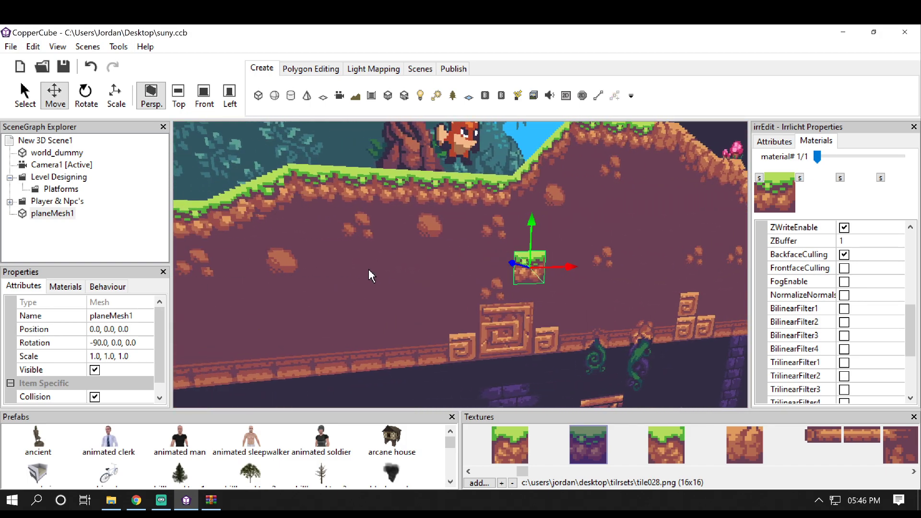
{"action": "left_click", "coordinate": [118, 47]}
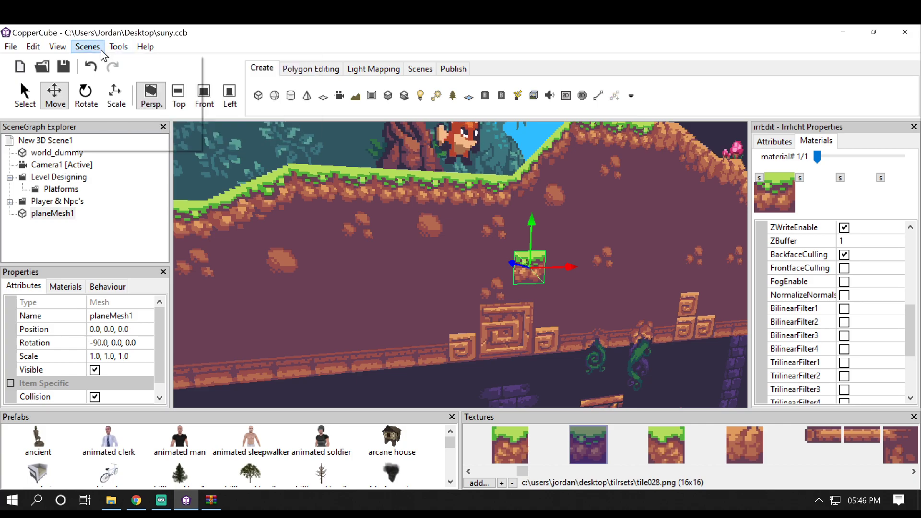
{"action": "mouse_move", "coordinate": [59, 47]}
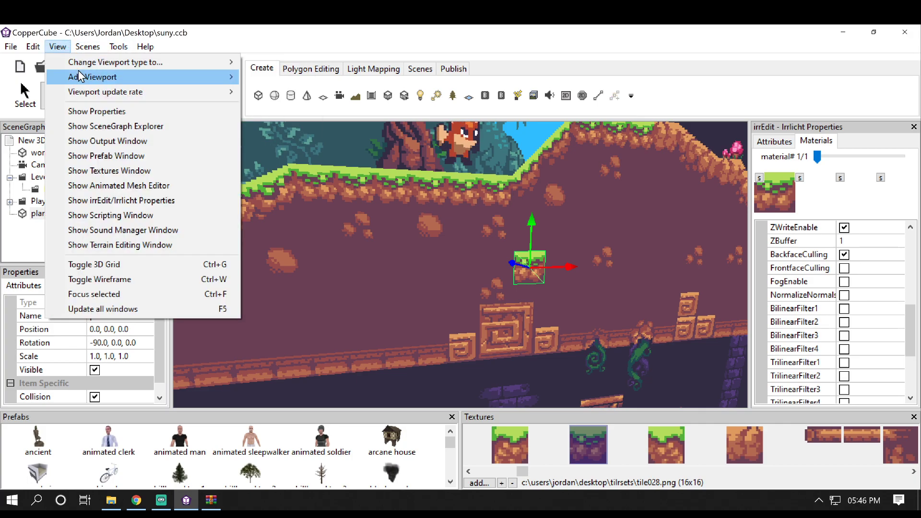
{"action": "mouse_move", "coordinate": [221, 62]}
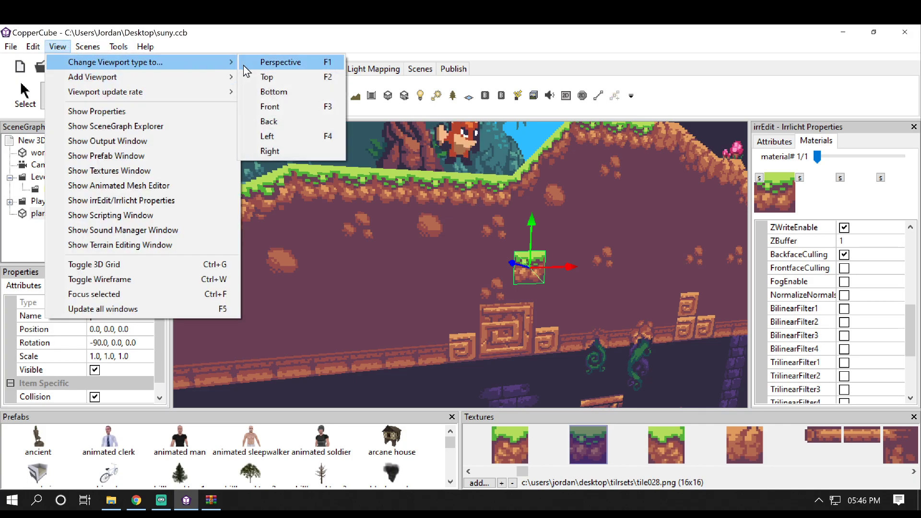
{"action": "left_click", "coordinate": [269, 122]}
{"action": "scroll", "coordinate": [563, 350], "scroll_direction": "down", "scroll_amount": 5}
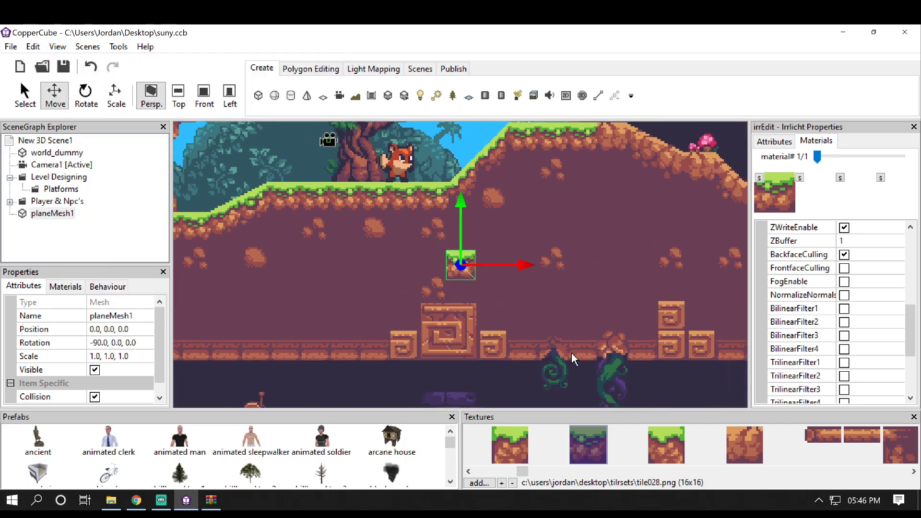
{"action": "left_click_drag", "start_coordinate": [527, 267], "coordinate": [516, 238]}
{"action": "left_click_drag", "start_coordinate": [454, 253], "coordinate": [454, 185]}
{"action": "left_click_drag", "start_coordinate": [511, 196], "coordinate": [509, 196]}
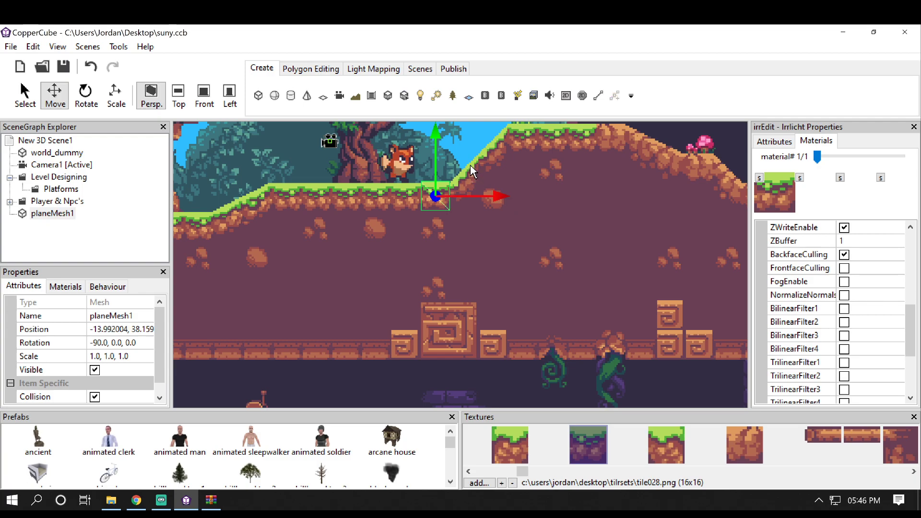
{"action": "left_click_drag", "start_coordinate": [437, 139], "coordinate": [438, 142]}
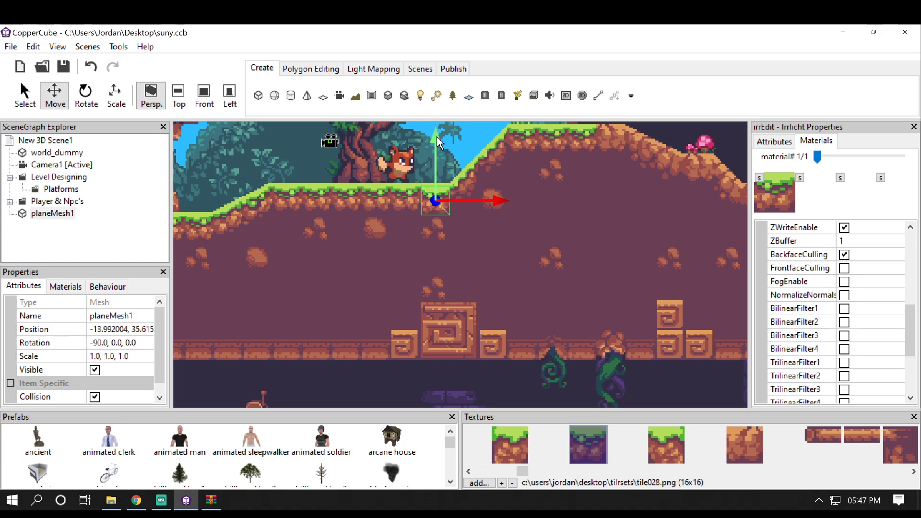
- Create a cube the same size as the grass tile plane
{"action": "left_click", "coordinate": [259, 96]}
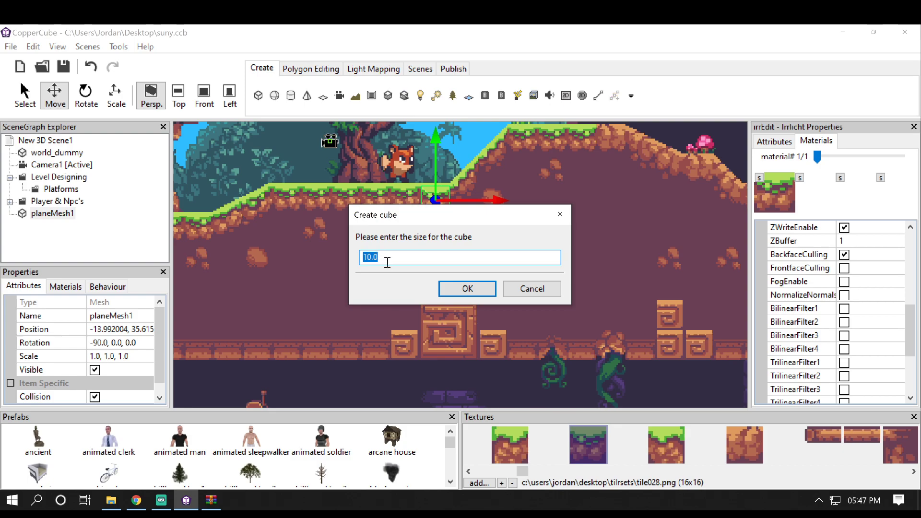
{"action": "left_click", "coordinate": [467, 291]}
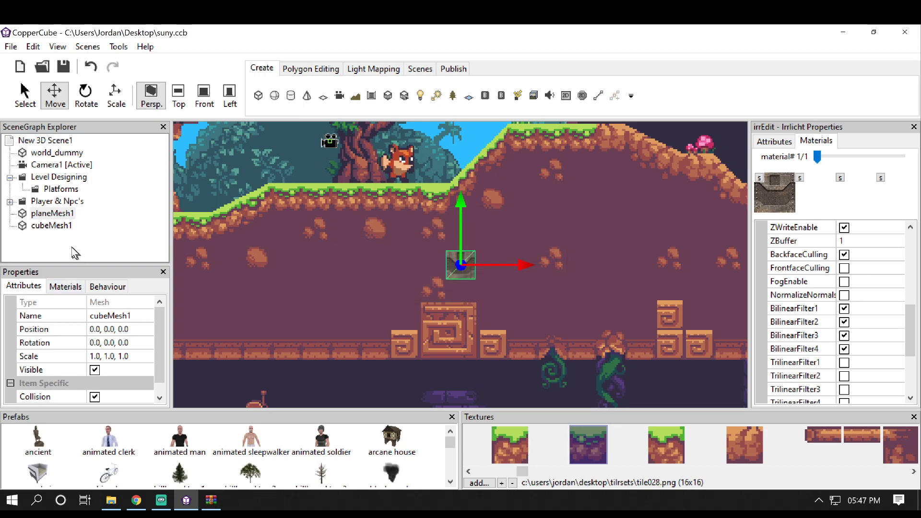
{"action": "left_click", "coordinate": [66, 224]}
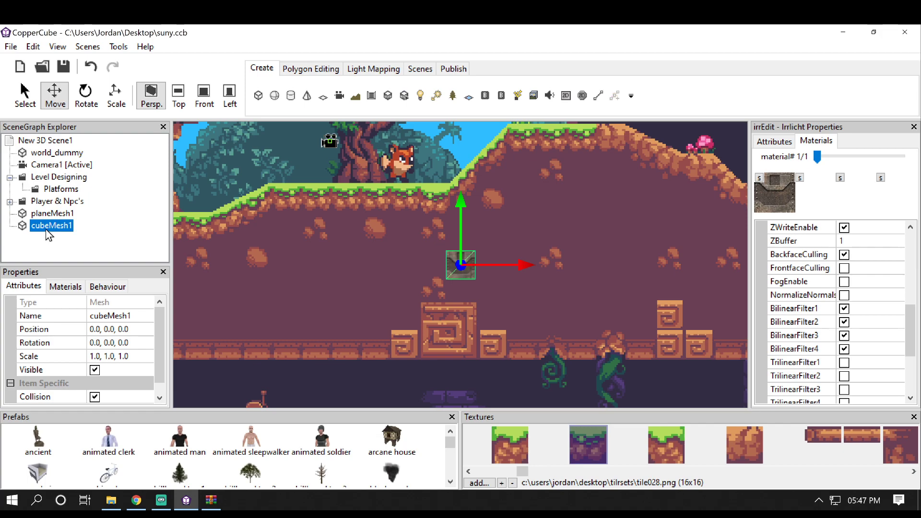
- Copy the position of planeMesh1 to cubeMesh1 so the cube sits exactly at the grass tile
{"action": "left_click", "coordinate": [58, 216]}
{"action": "left_click", "coordinate": [130, 330]}
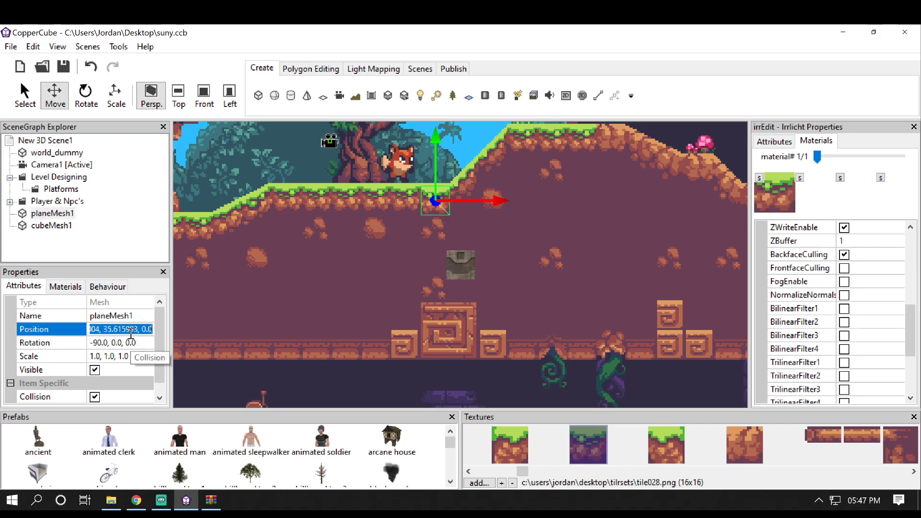
{"action": "left_click", "coordinate": [60, 224]}
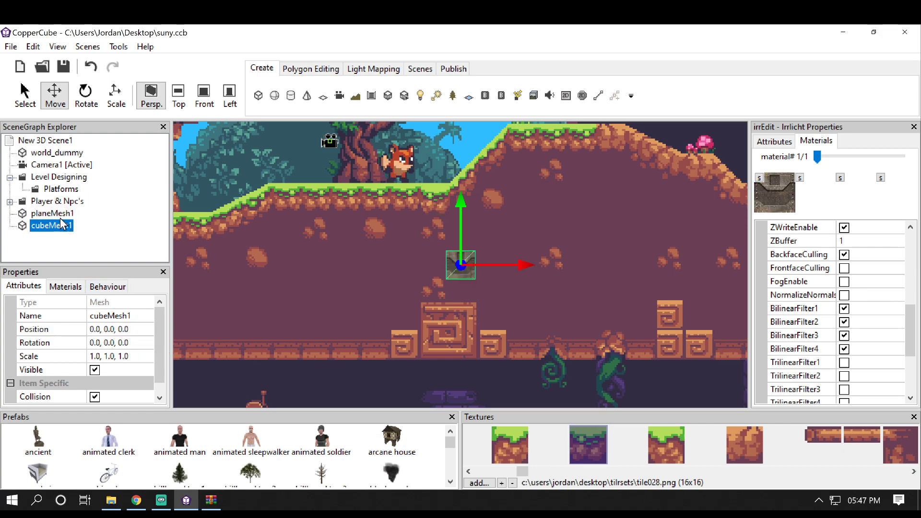
{"action": "left_click", "coordinate": [67, 214]}
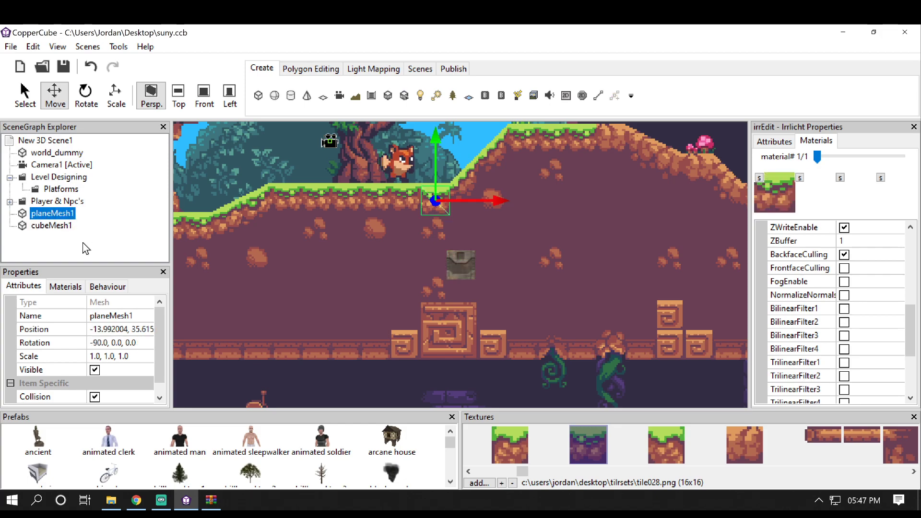
{"action": "left_click", "coordinate": [117, 330]}
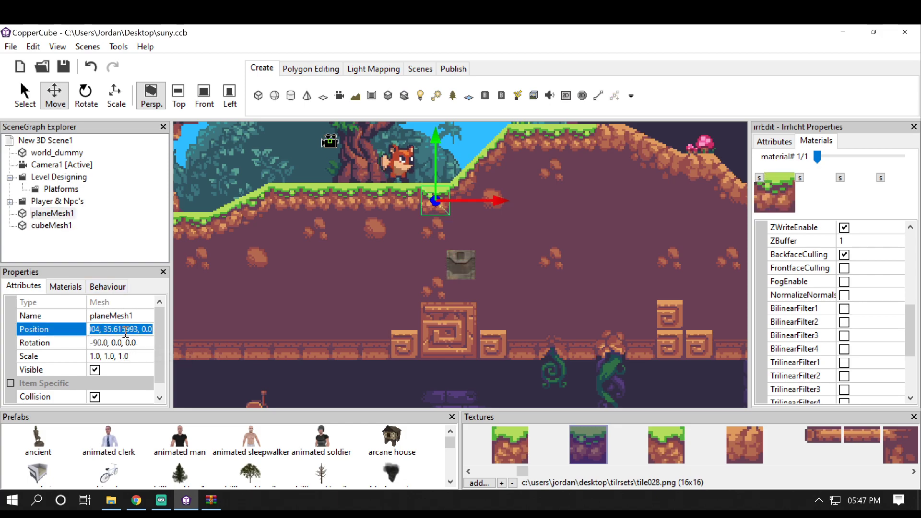
{"action": "left_click", "coordinate": [52, 225]}
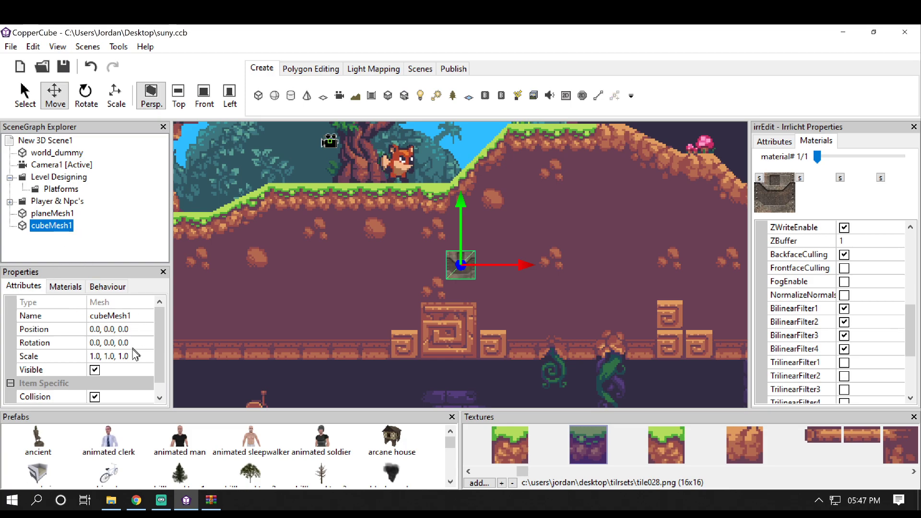
{"action": "left_click", "coordinate": [133, 330]}
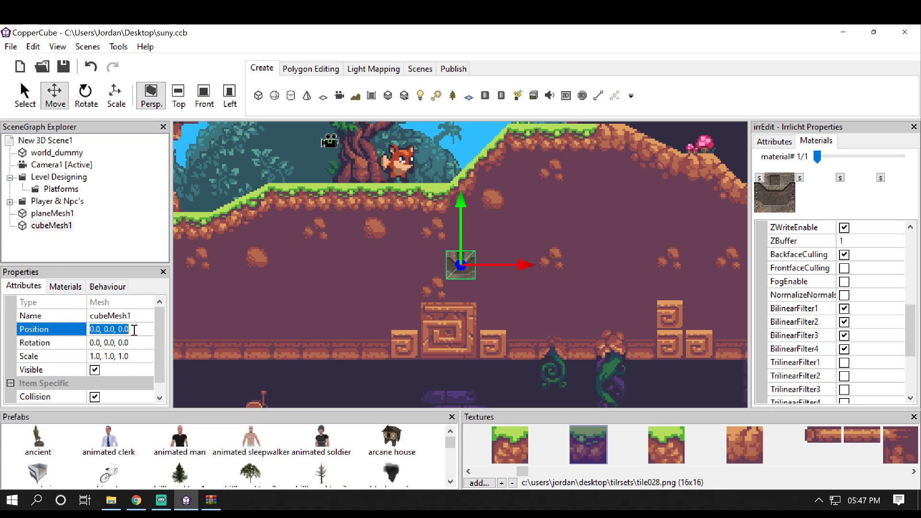
{"action": "key", "text": "ctrl+v"}
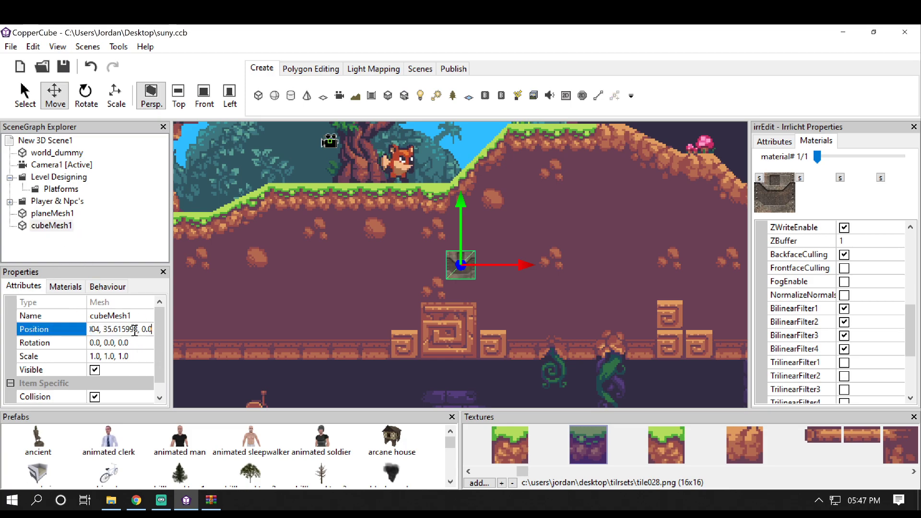
{"action": "key", "text": "Return"}
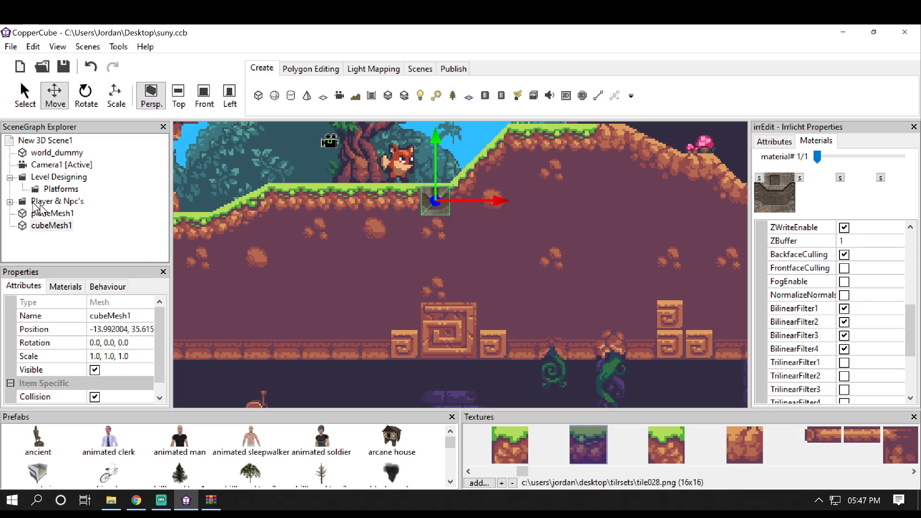
- Merge cubeMesh1 into planeMesh1 with the polygon editing tools
{"action": "left_click", "coordinate": [57, 214]}
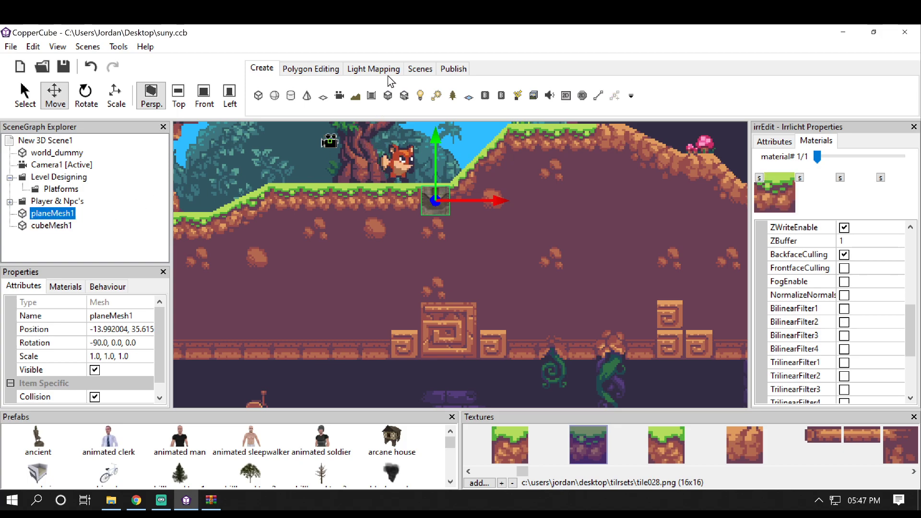
{"action": "left_click", "coordinate": [324, 71]}
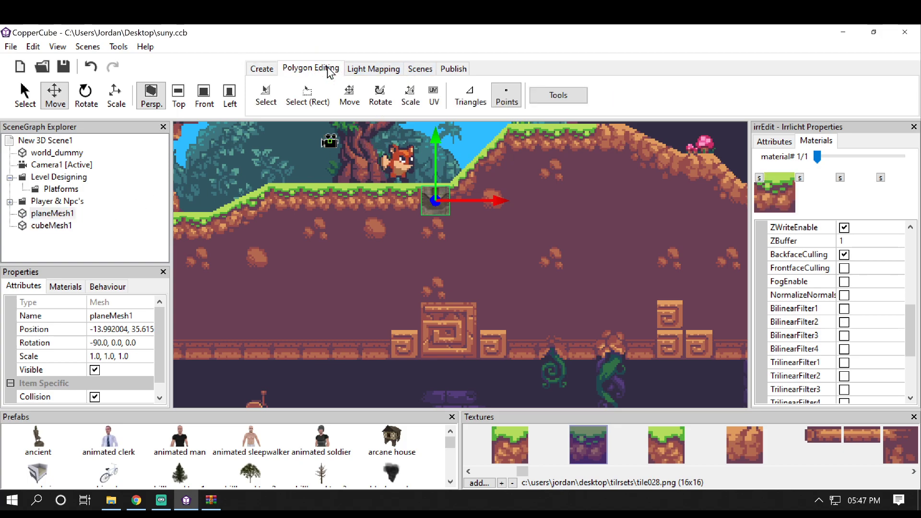
{"action": "left_click", "coordinate": [561, 95]}
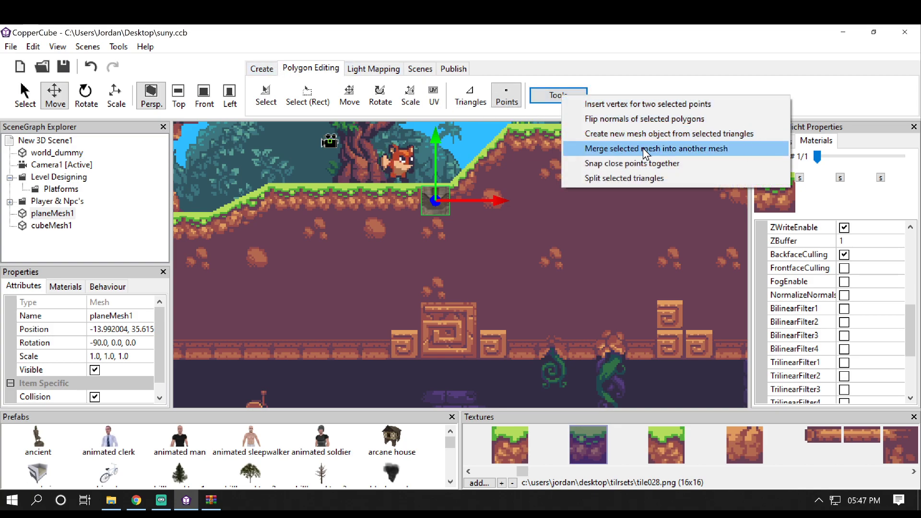
{"action": "left_click", "coordinate": [694, 152]}
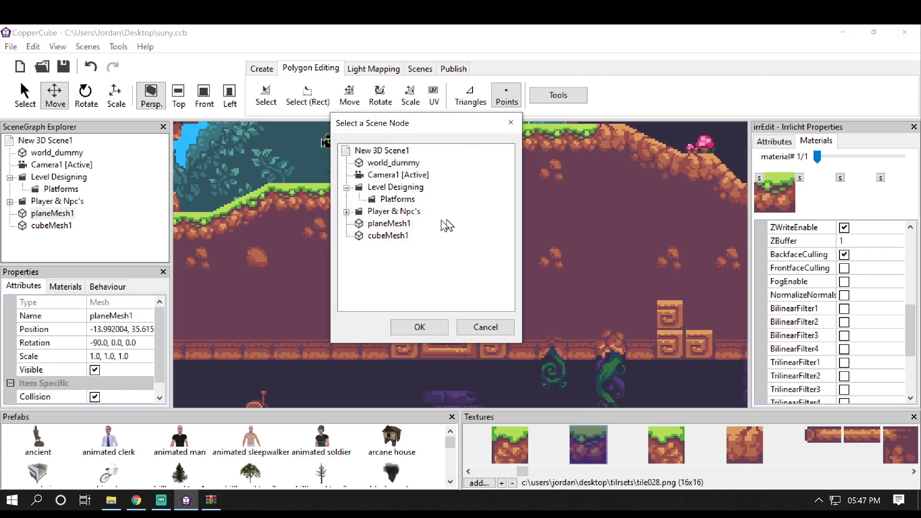
{"action": "left_click", "coordinate": [383, 235]}
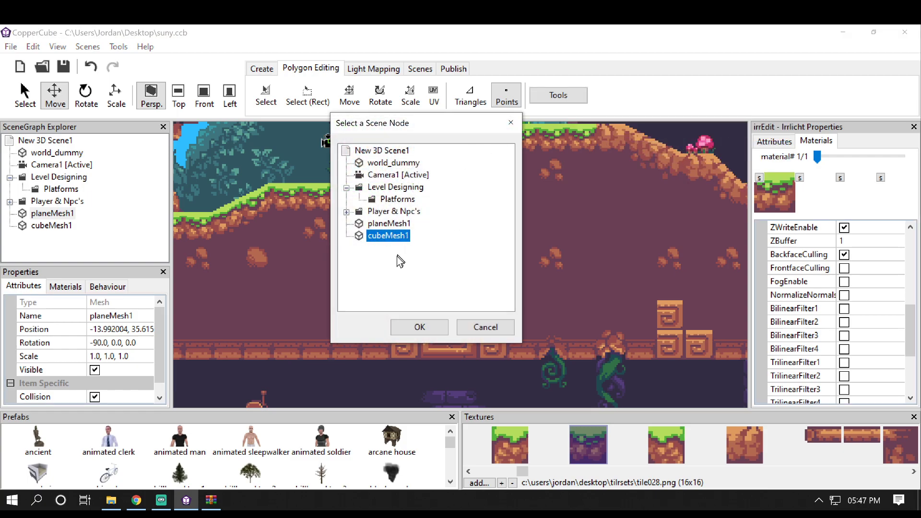
{"action": "left_click", "coordinate": [420, 327]}
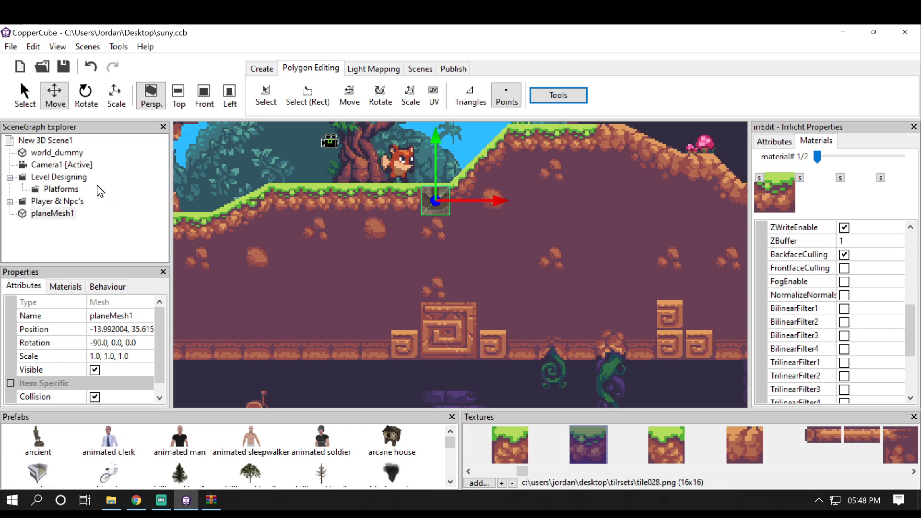
- Rename the merged mesh Platform_tile_1 and place it inside the Platforms folder under Level Designing
{"action": "left_click", "coordinate": [53, 213]}
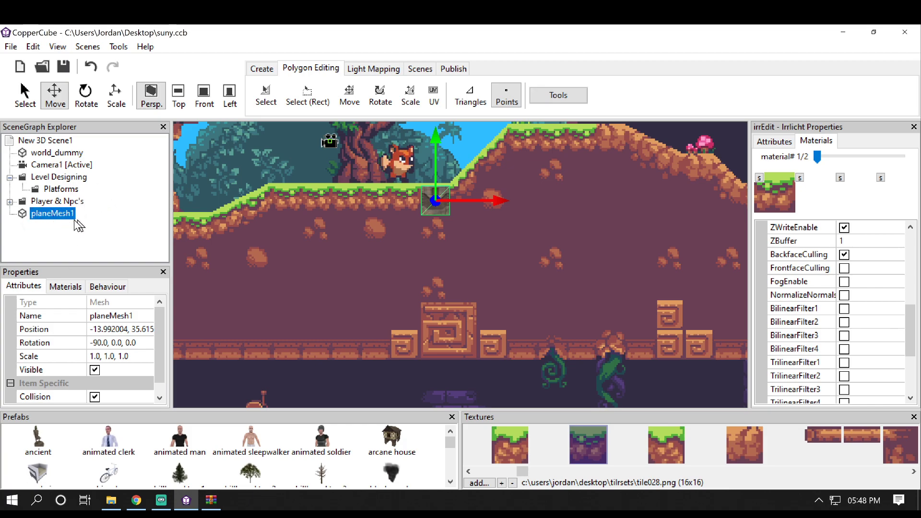
{"action": "left_click", "coordinate": [142, 316]}
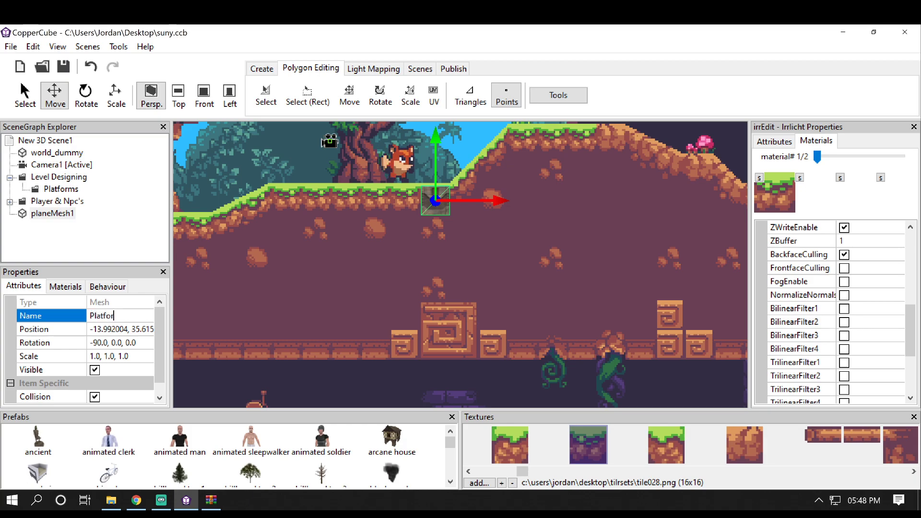
{"action": "type", "text": "Platform_tile1"}
{"action": "key", "text": "BackSpace"}
{"action": "type", "text": "_mid"}
{"action": "key", "text": "BackSpace"}
{"action": "key", "text": "BackSpace"}
{"action": "key", "text": "BackSpace"}
{"action": "type", "text": "_1"}
{"action": "key", "text": "Return"}
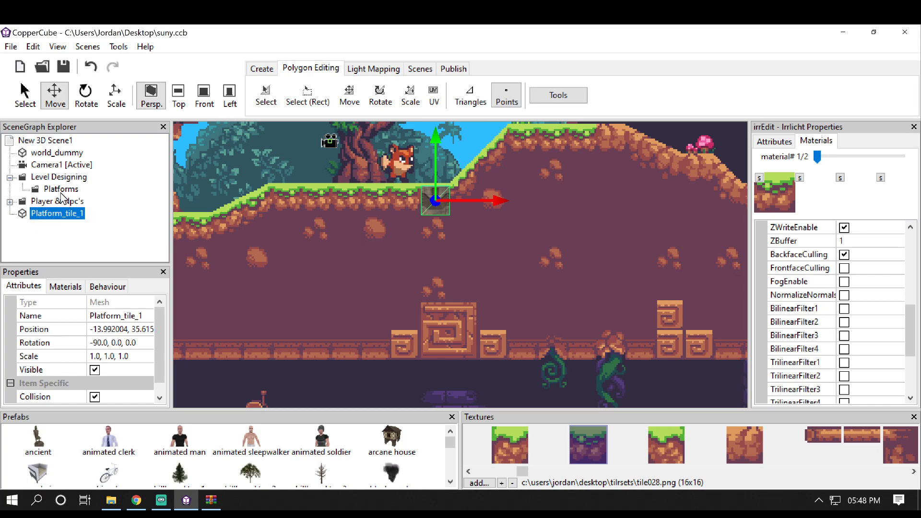
{"action": "left_click", "coordinate": [69, 178]}
{"action": "left_click_drag", "start_coordinate": [70, 182], "coordinate": [76, 192]}
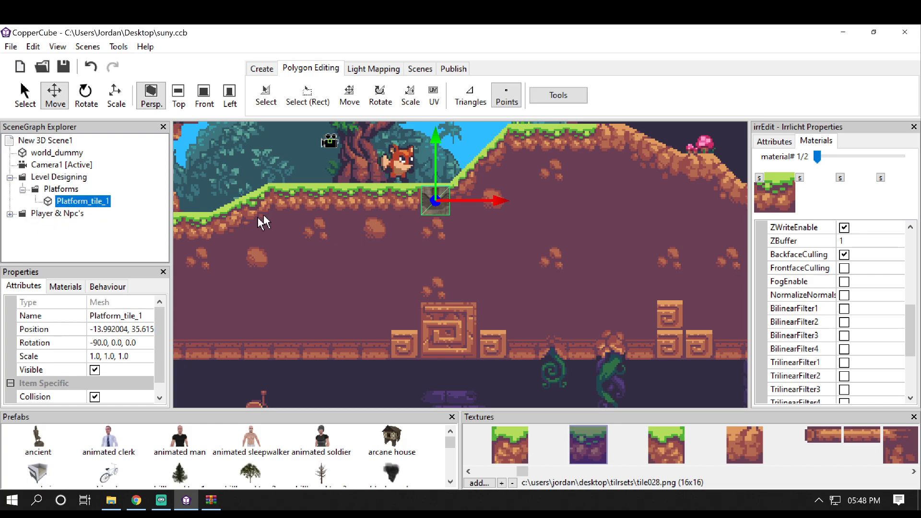
- Set Platform_tile_1's grass material to Transparent (alpha channel) and its cube material to Transparent (add)
{"action": "left_click", "coordinate": [66, 287]}
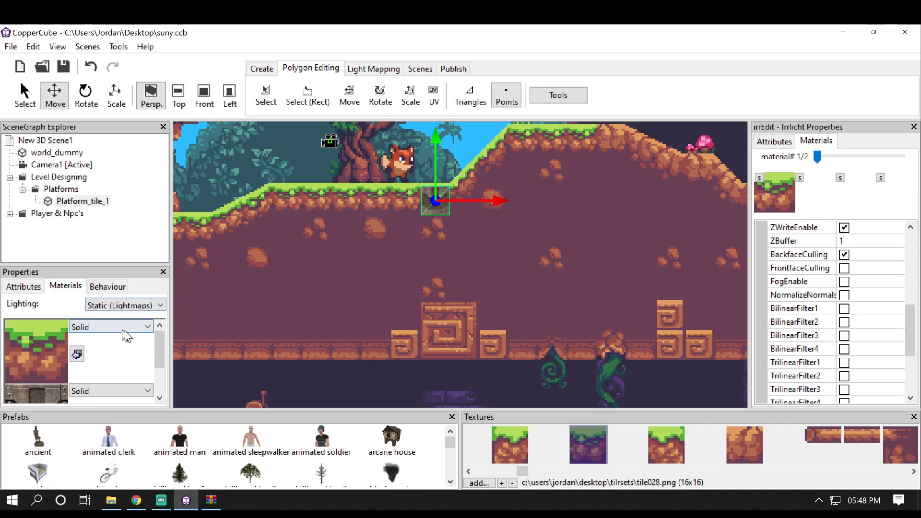
{"action": "left_click", "coordinate": [147, 328]}
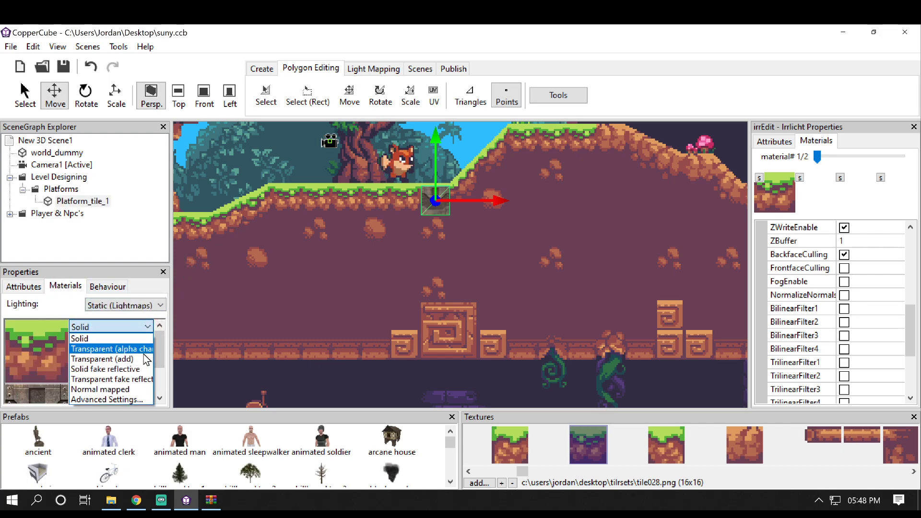
{"action": "left_click", "coordinate": [143, 350]}
{"action": "left_click_drag", "start_coordinate": [160, 345], "coordinate": [160, 362]}
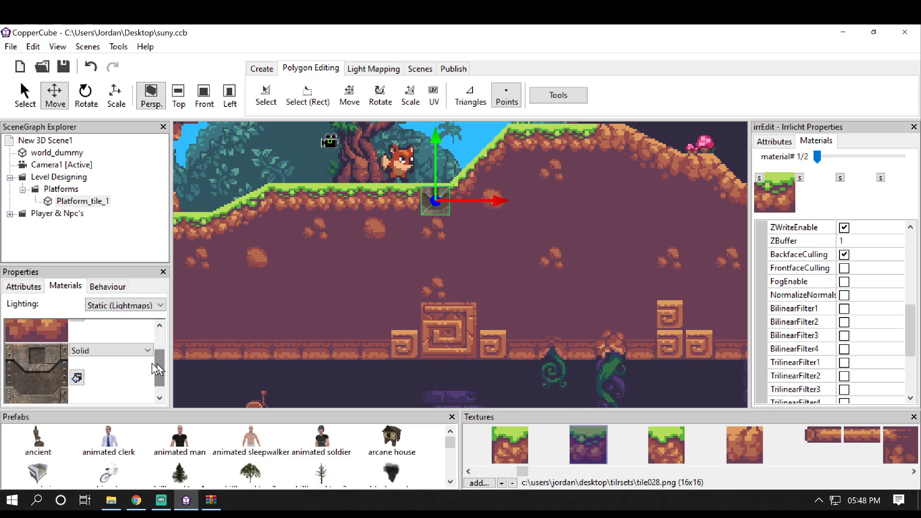
{"action": "left_click", "coordinate": [114, 353]}
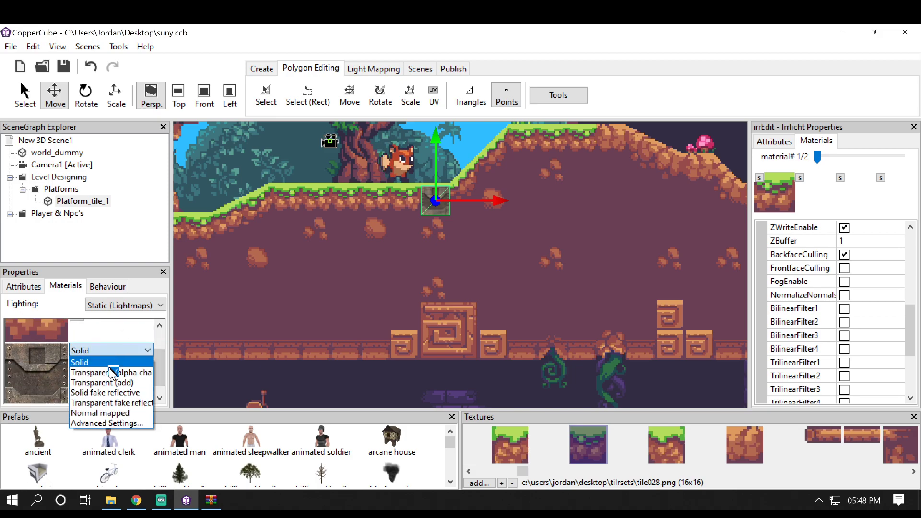
{"action": "left_click", "coordinate": [112, 371]}
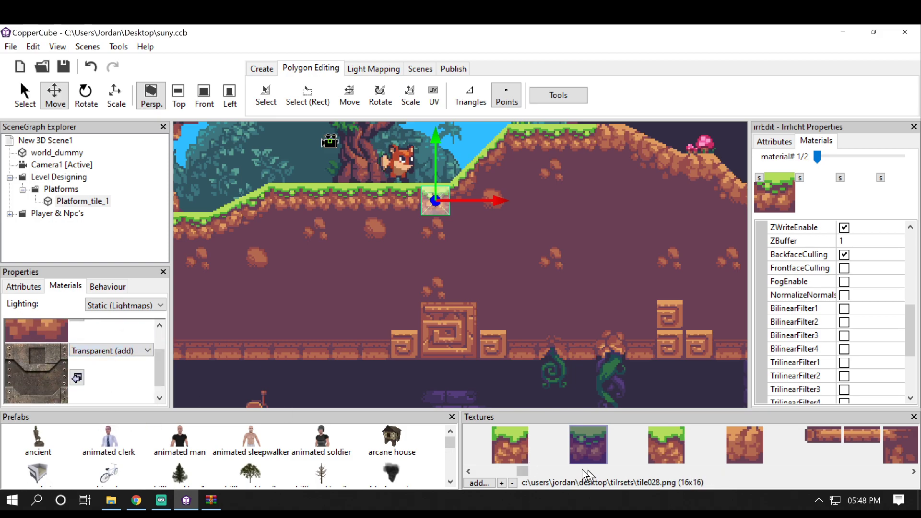
- Apply the black.png texture to the cube material of Platform_tile_1
{"action": "left_click_drag", "start_coordinate": [520, 471], "coordinate": [905, 473]}
{"action": "left_click", "coordinate": [897, 437]}
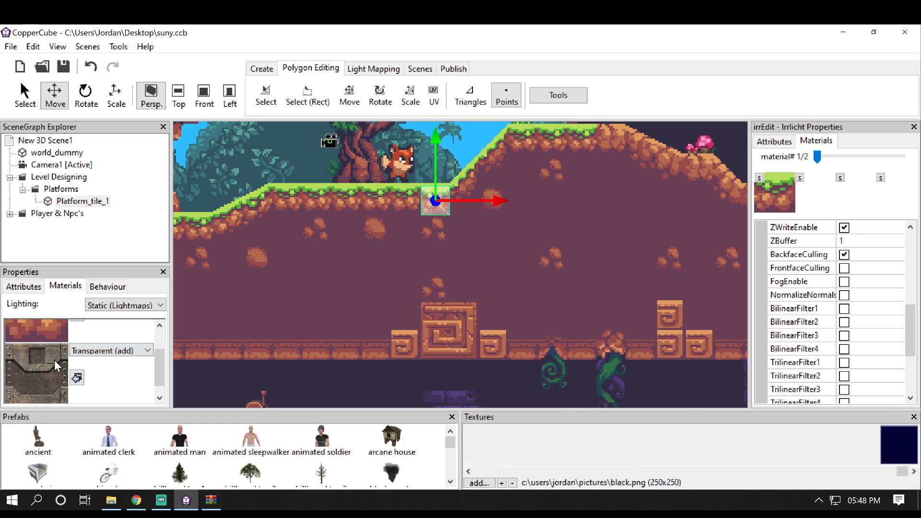
{"action": "left_click", "coordinate": [77, 379]}
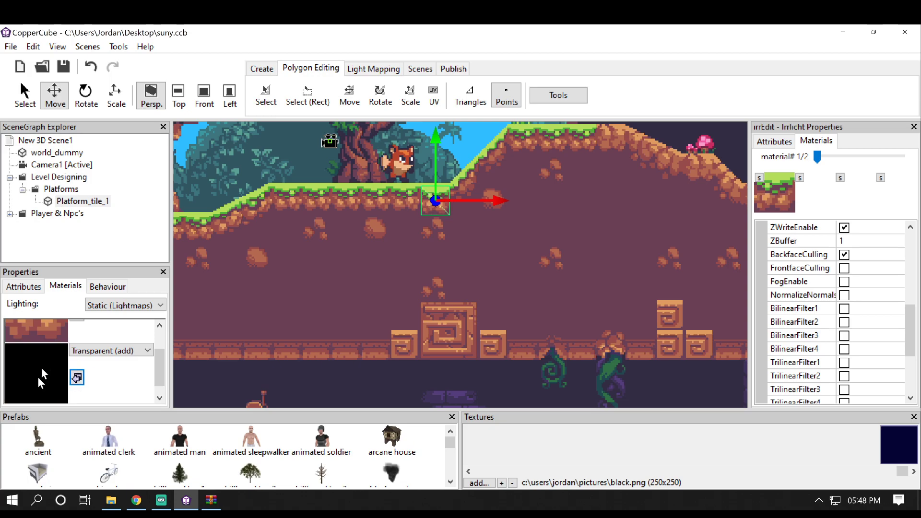
- Move Platform_tile_1 slightly upward so its grass edge lines up with the background's ground strip
{"action": "middle_click_drag", "start_coordinate": [375, 268], "coordinate": [390, 261]}
{"action": "scroll", "coordinate": [397, 301], "scroll_direction": "up", "scroll_amount": 5}
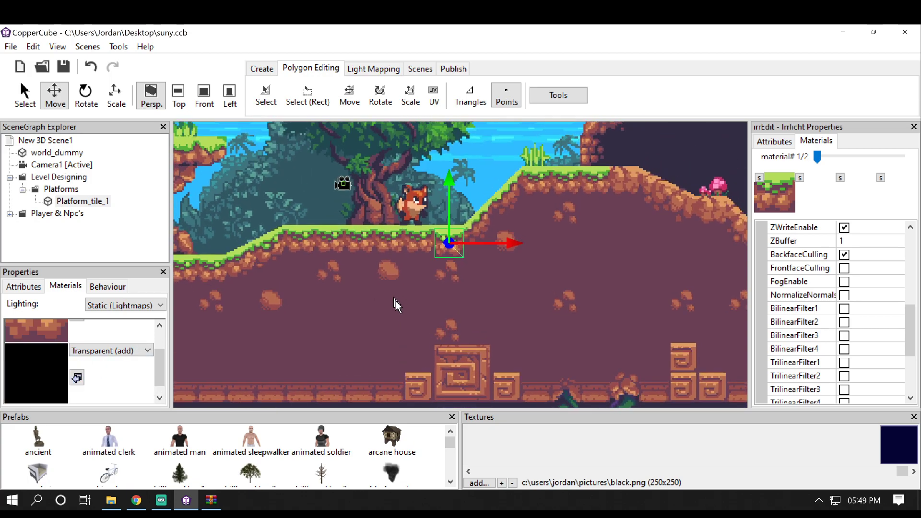
{"action": "scroll", "coordinate": [399, 301], "scroll_direction": "up", "scroll_amount": 4}
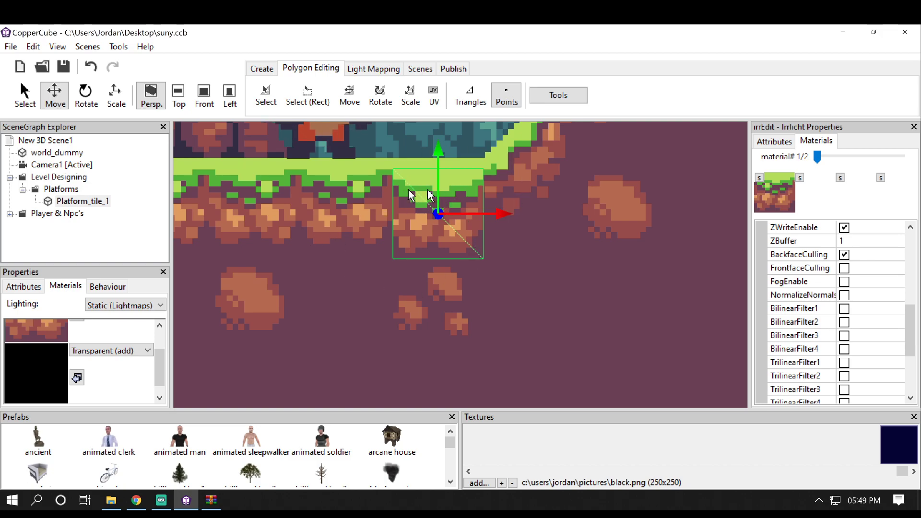
{"action": "left_click_drag", "start_coordinate": [447, 155], "coordinate": [439, 150]}
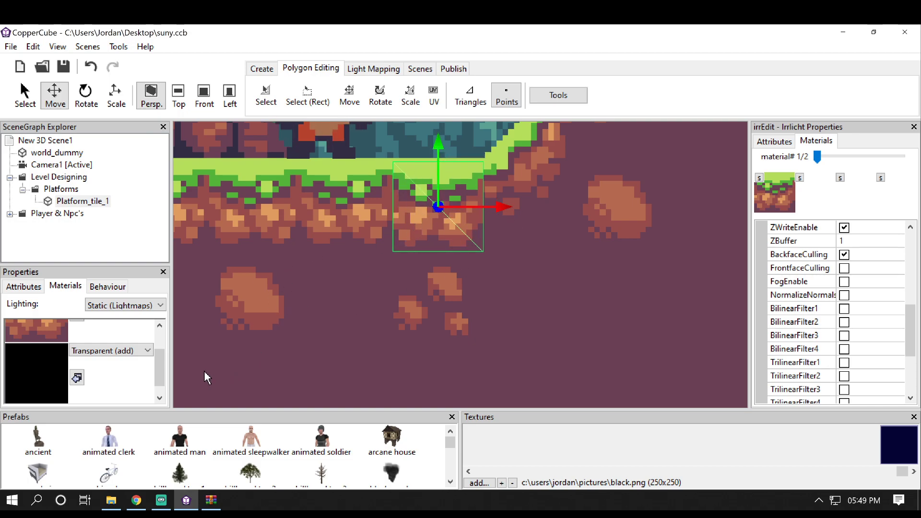
{"action": "left_click_drag", "start_coordinate": [163, 367], "coordinate": [169, 400]}
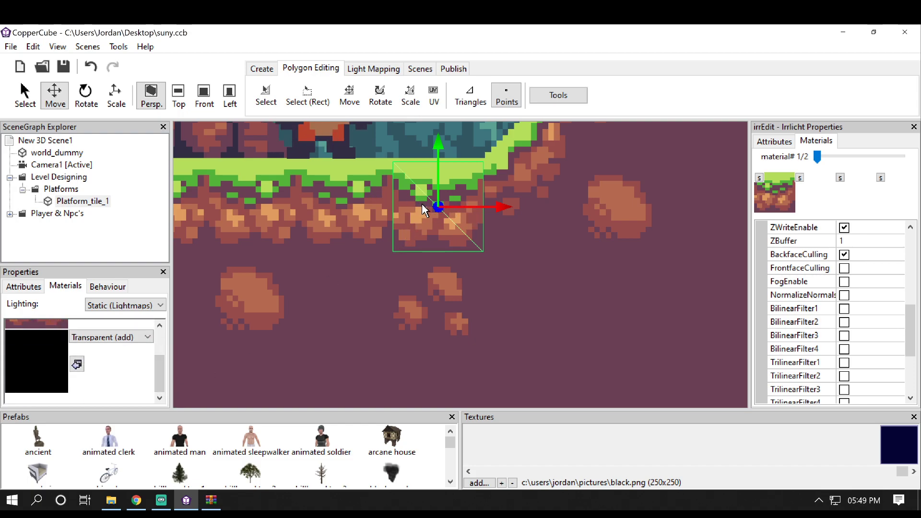
{"action": "middle_click_drag", "start_coordinate": [333, 198], "coordinate": [347, 214]}
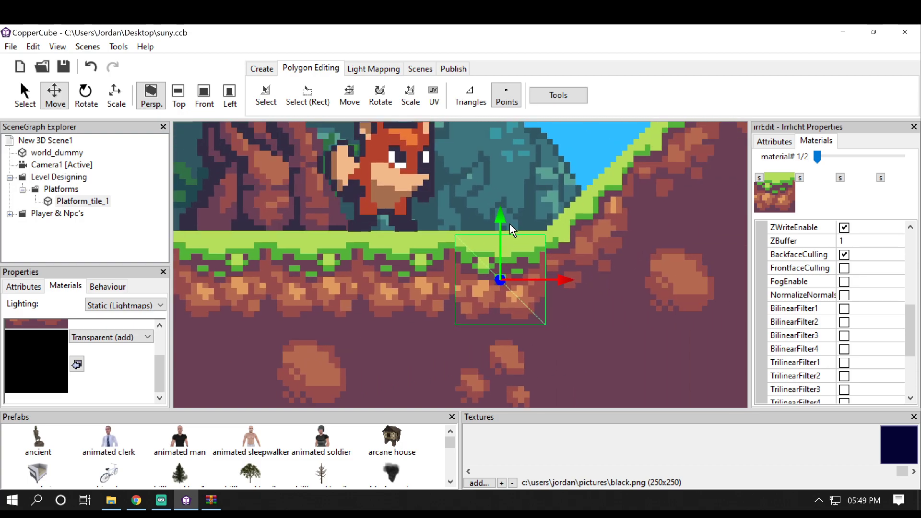
{"action": "left_click_drag", "start_coordinate": [502, 219], "coordinate": [503, 217]}
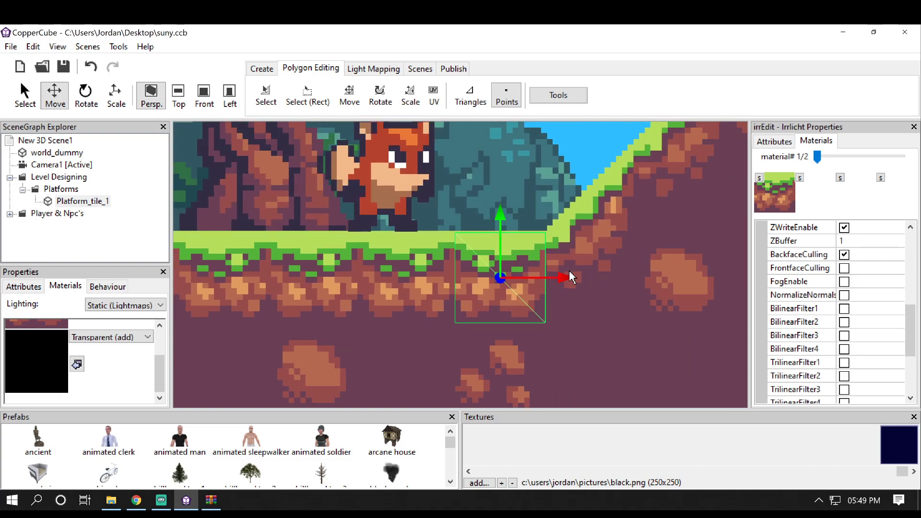
- Clone Platform_tile_1 and place the copy flush against its left side along the ground strip
{"action": "middle_click_drag", "start_coordinate": [307, 268], "coordinate": [516, 252]}
{"action": "middle_click_drag", "start_coordinate": [330, 263], "coordinate": [459, 260]}
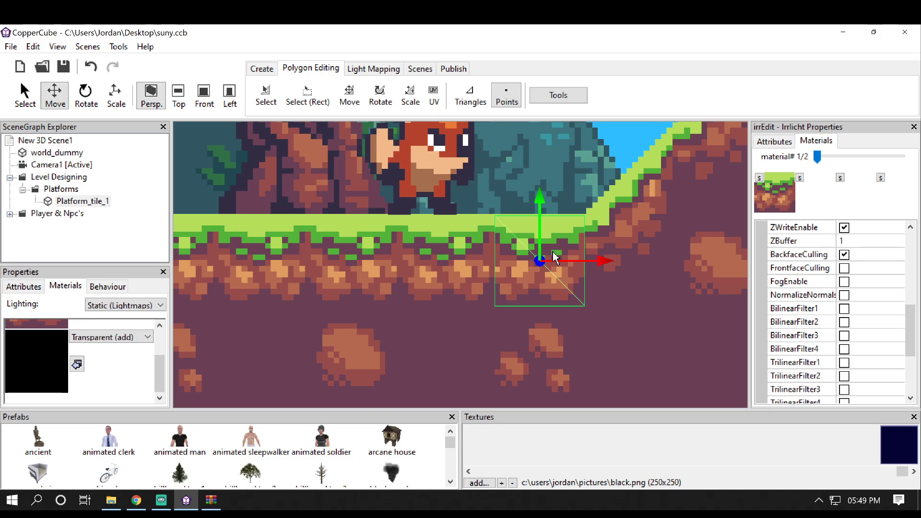
{"action": "left_click_drag", "start_coordinate": [611, 260], "coordinate": [567, 263], "text": "shift"}
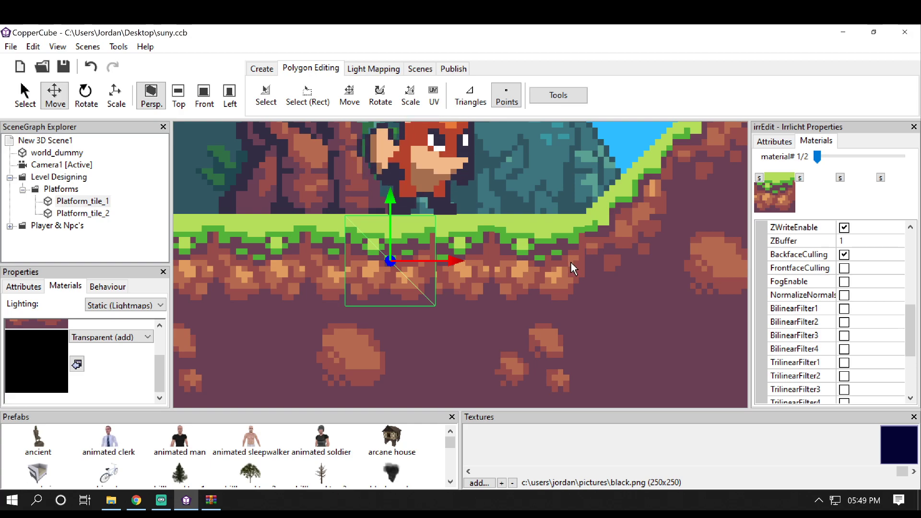
{"action": "key", "text": "ctrl+z"}
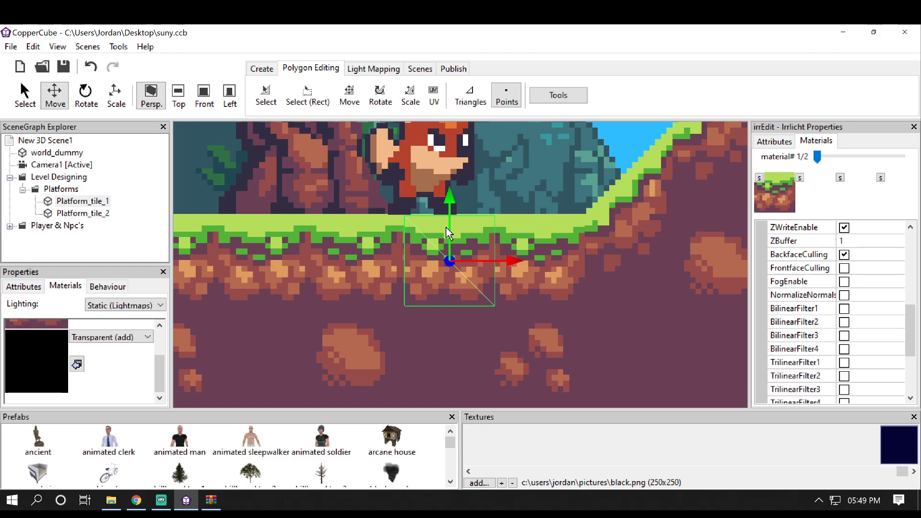
{"action": "left_click", "coordinate": [528, 247]}
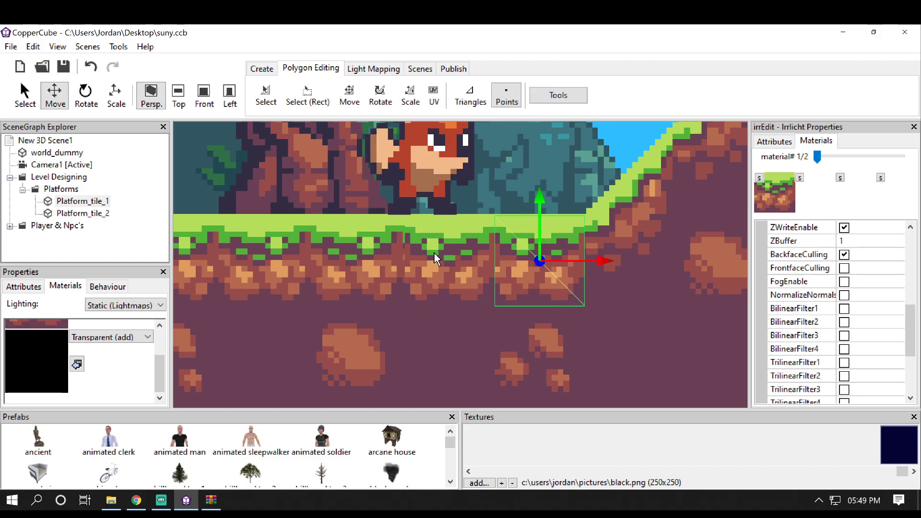
{"action": "left_click", "coordinate": [435, 252]}
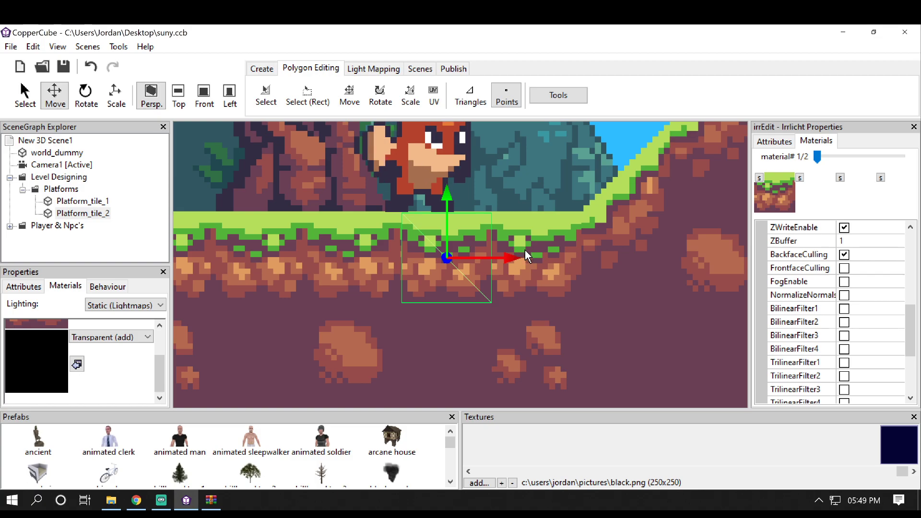
{"action": "left_click", "coordinate": [538, 252]}
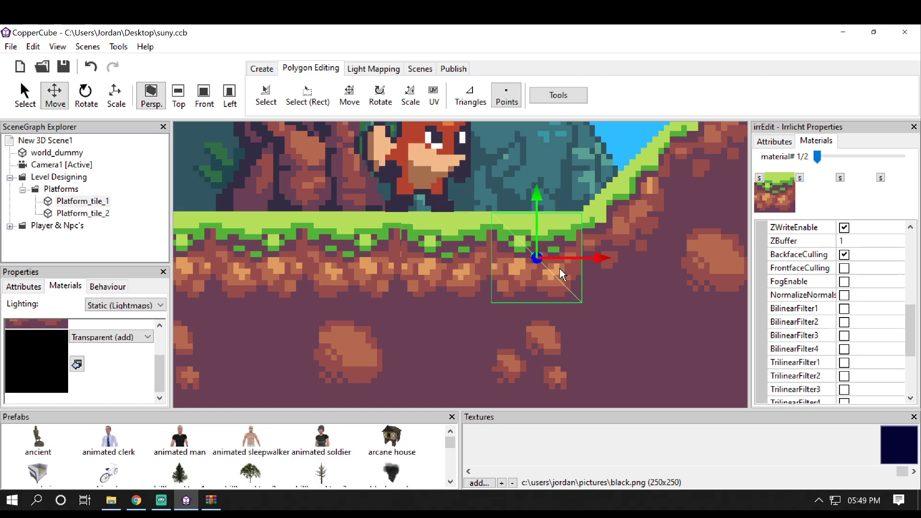
{"action": "left_click", "coordinate": [446, 263]}
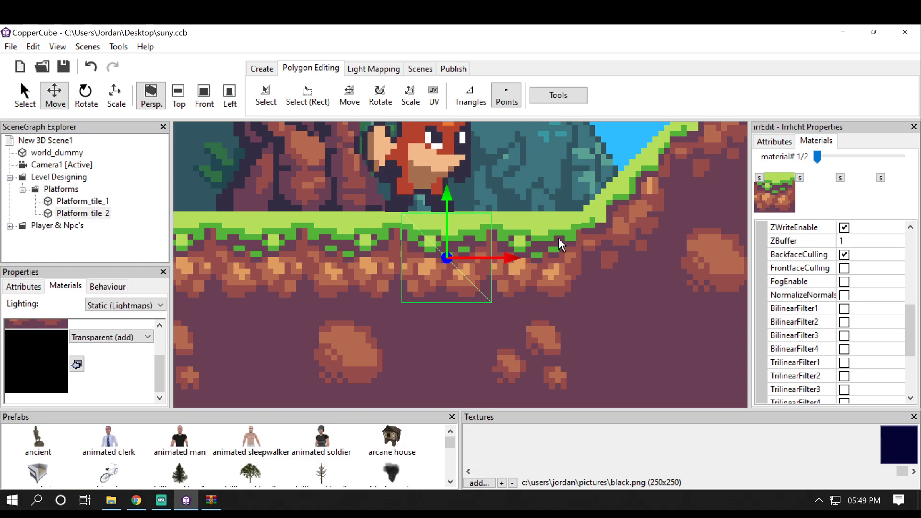
- Look through the available editing and viewport display commands
{"action": "middle_click_drag", "start_coordinate": [569, 185], "coordinate": [589, 198]}
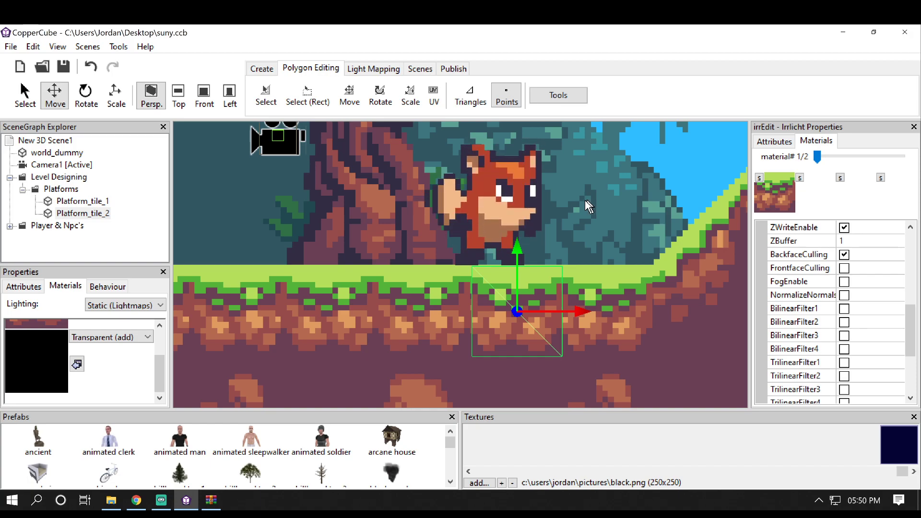
{"action": "middle_click_drag", "start_coordinate": [580, 242], "coordinate": [576, 221]}
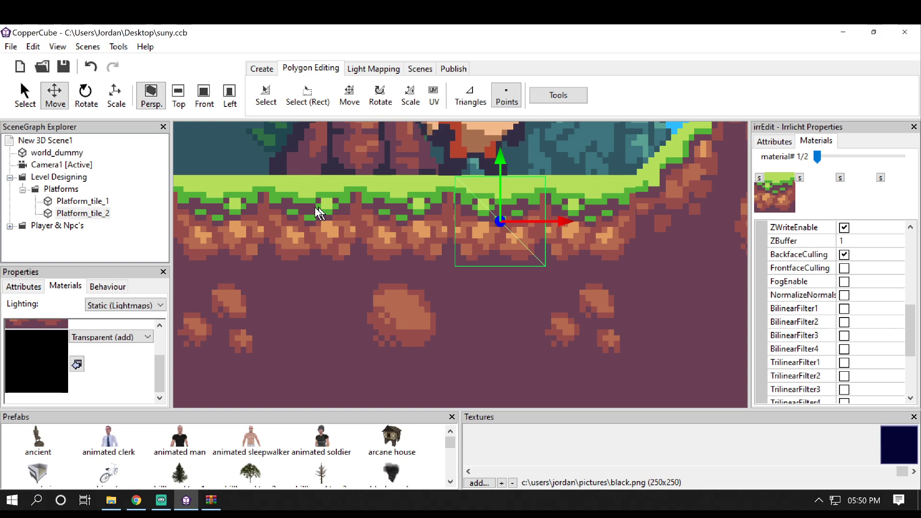
{"action": "left_click", "coordinate": [42, 48]}
{"action": "mouse_move", "coordinate": [62, 50]}
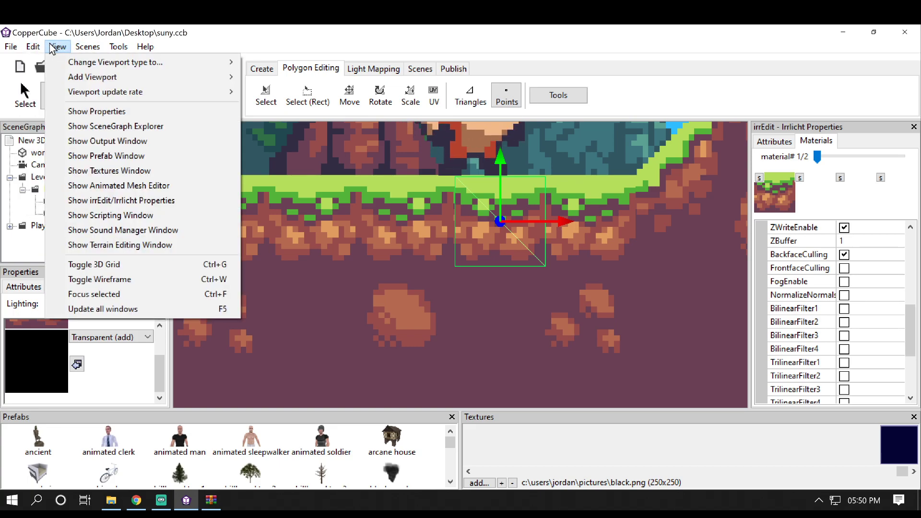
- Examine the available snap to Object plugin commands for the positive and negative X, Y and Z directions
{"action": "mouse_move", "coordinate": [33, 46]}
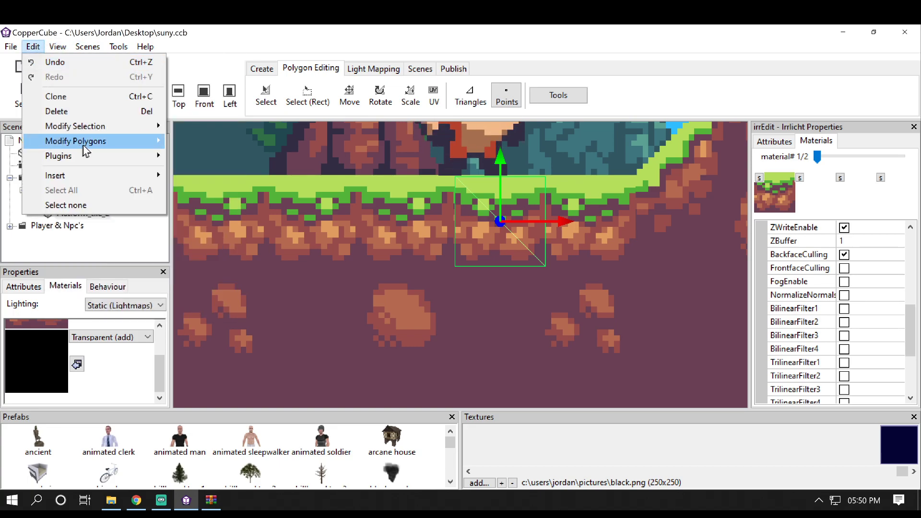
{"action": "mouse_move", "coordinate": [99, 155]}
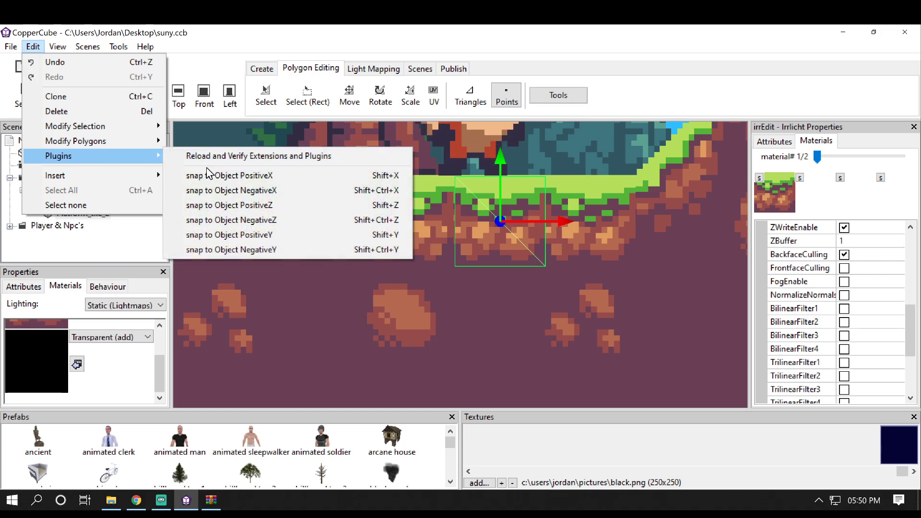
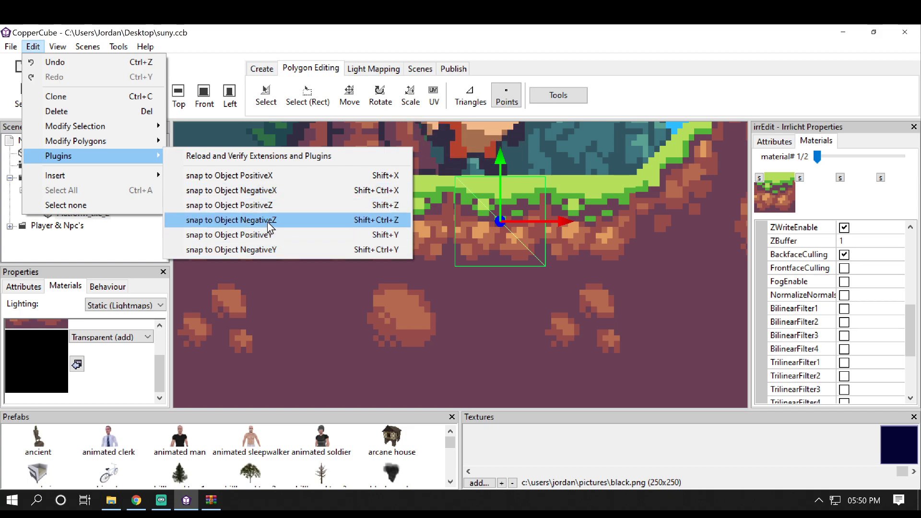
{"action": "left_click", "coordinate": [224, 56]}
{"action": "left_click", "coordinate": [119, 502]}
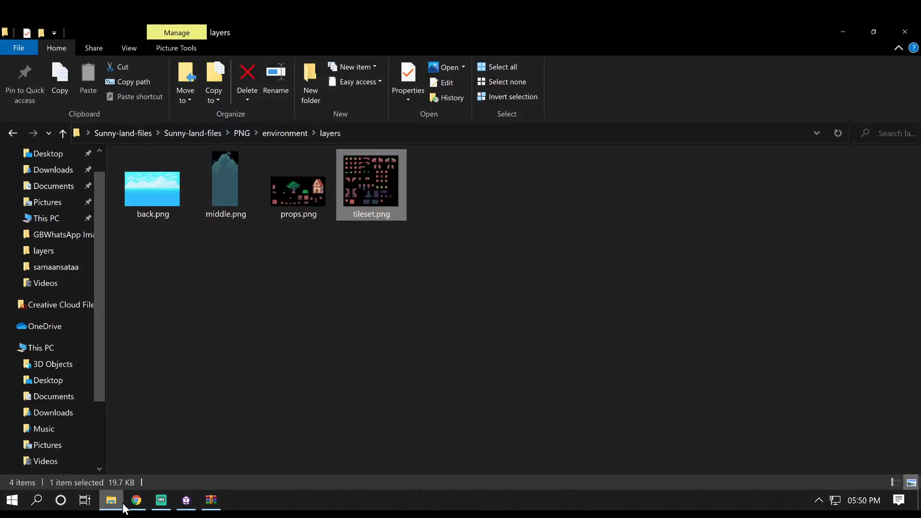
{"action": "left_click", "coordinate": [135, 501]}
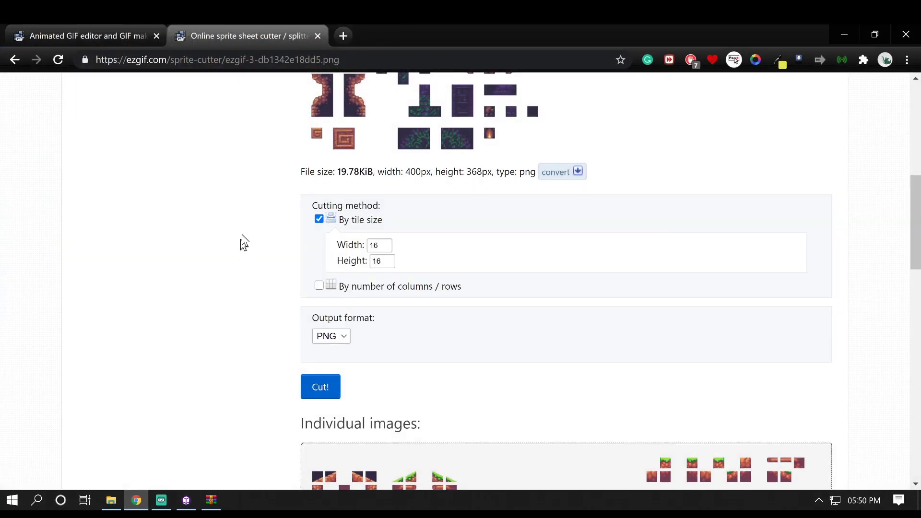
{"action": "left_click", "coordinate": [344, 40]}
{"action": "type", "text": "www."}
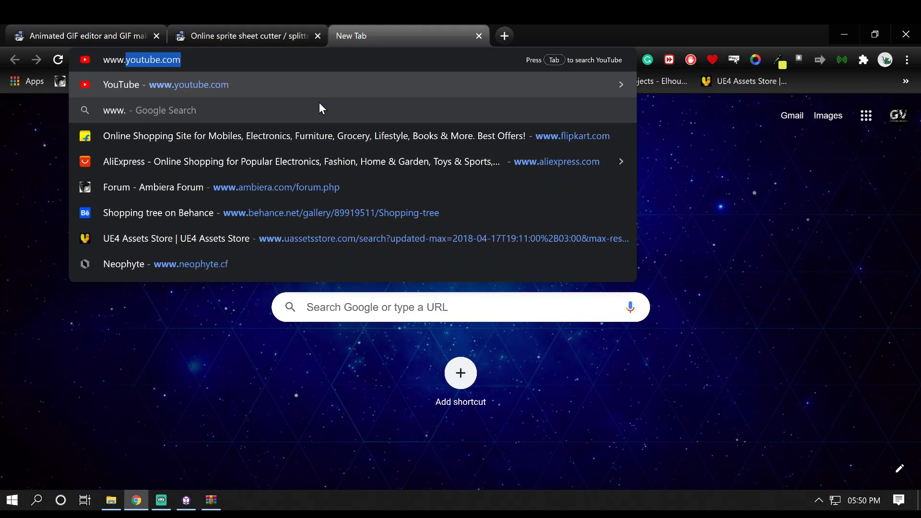
{"action": "type", "text": "mneopo"}
{"action": "key", "text": "BackSpace"}
{"action": "key", "text": "BackSpace"}
{"action": "key", "text": "BackSpace"}
{"action": "key", "text": "BackSpace"}
{"action": "key", "text": "BackSpace"}
{"action": "key", "text": "BackSpace"}
{"action": "type", "text": "neophyte."}
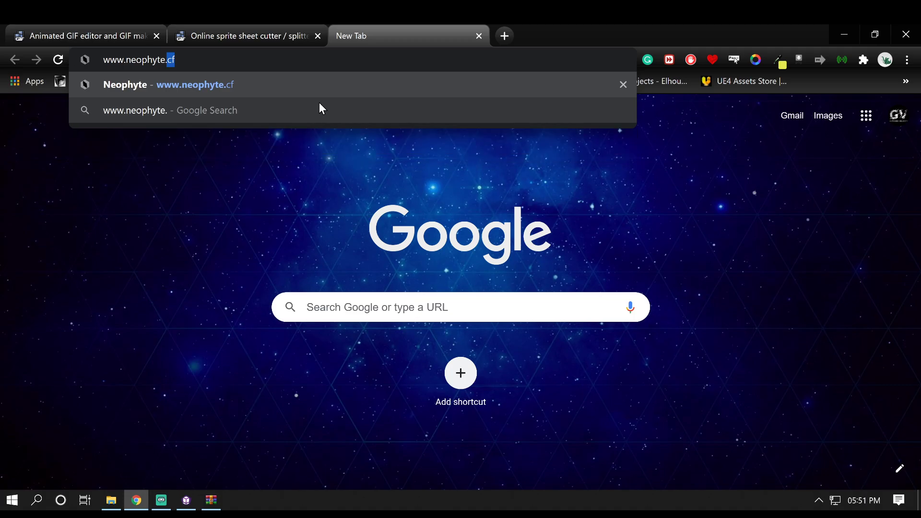
{"action": "key", "text": "Return"}
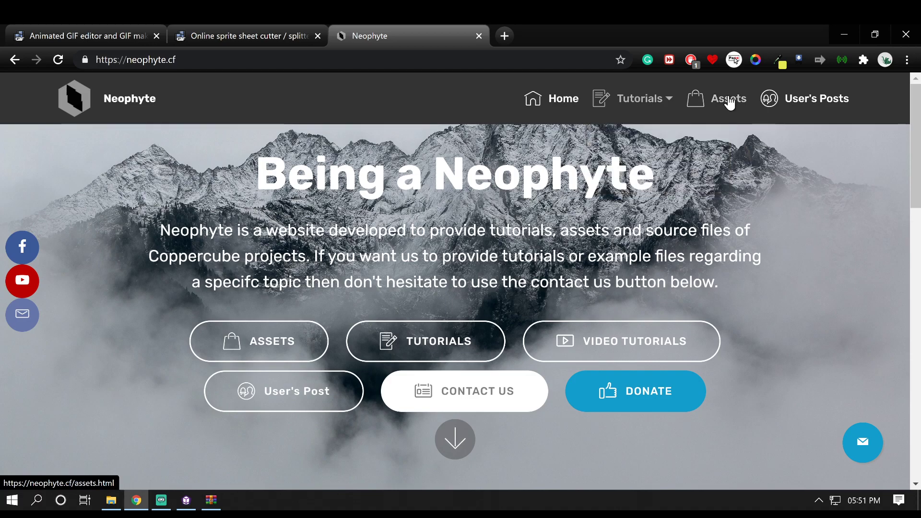
- Open the website's Assets page and look through its CopperCube plugins, starting with the snap-to-object plugin
{"action": "left_click", "coordinate": [729, 98]}
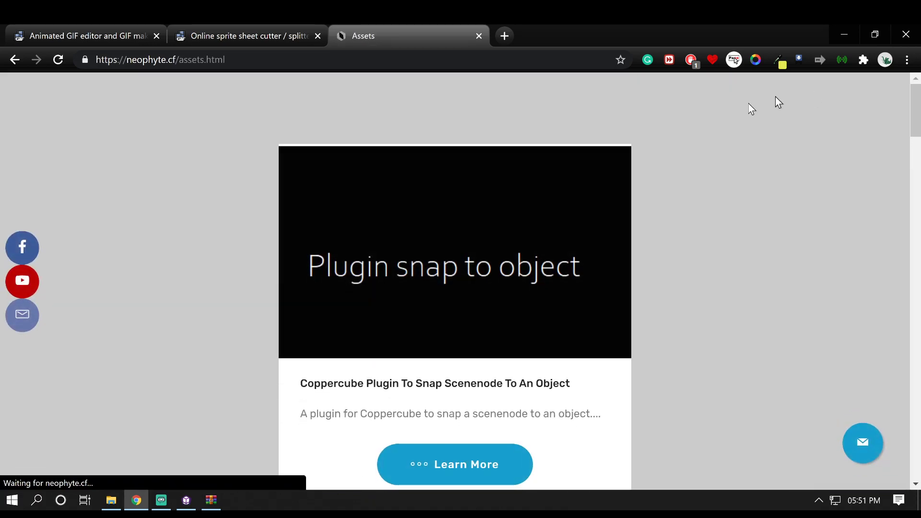
{"action": "scroll", "coordinate": [528, 174], "scroll_direction": "down", "scroll_amount": 8}
{"action": "scroll", "coordinate": [532, 168], "scroll_direction": "up", "scroll_amount": 7}
{"action": "scroll", "coordinate": [435, 168], "scroll_direction": "up", "scroll_amount": 1}
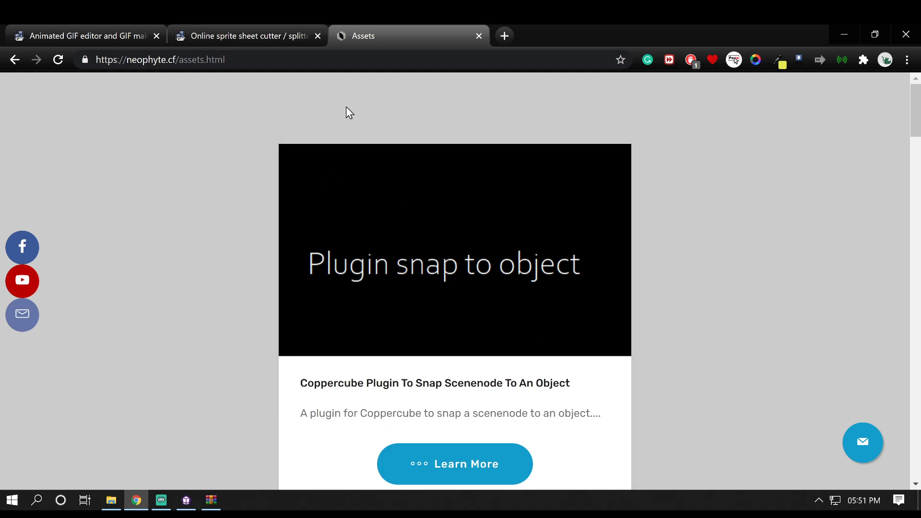
{"action": "scroll", "coordinate": [487, 186], "scroll_direction": "down", "scroll_amount": 9}
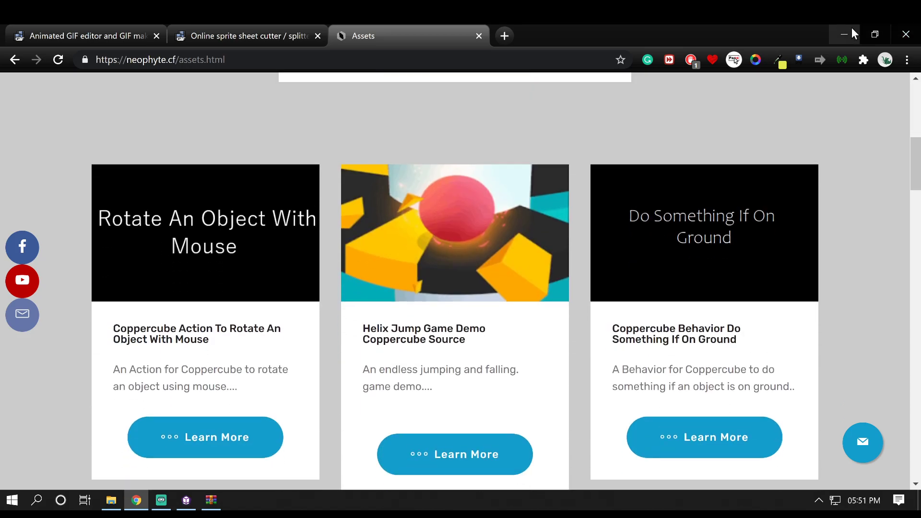
- Switch back to CopperCube and clone the selected grass platform tile leftward, snapping it against the existing row
{"action": "left_click", "coordinate": [186, 500]}
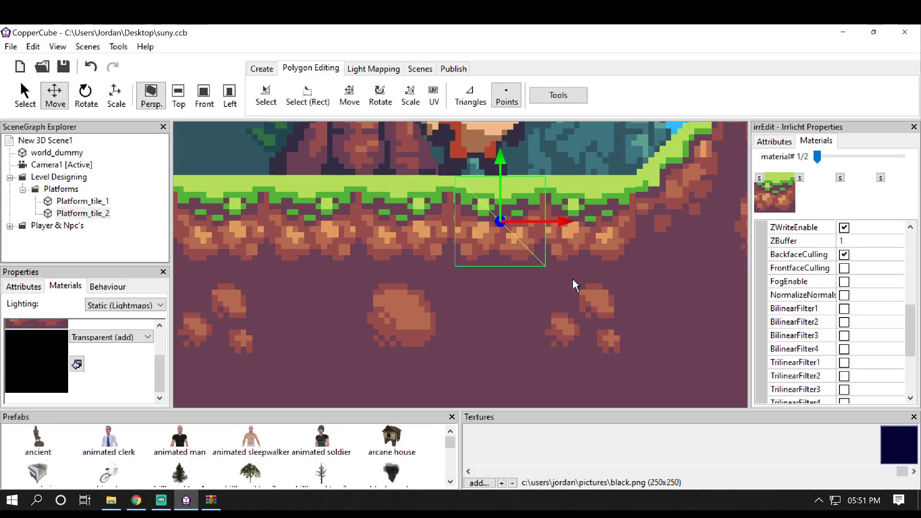
{"action": "middle_click_drag", "start_coordinate": [355, 272], "coordinate": [344, 285]}
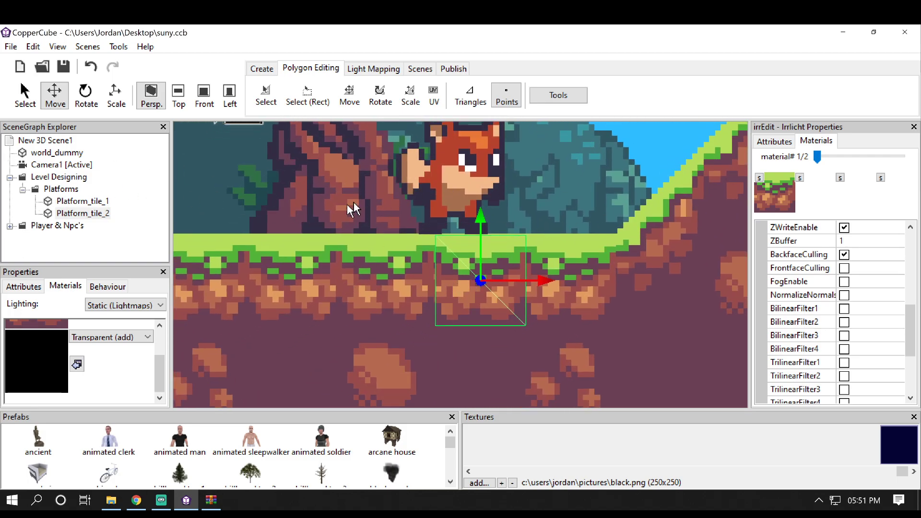
{"action": "key", "text": "Left"}
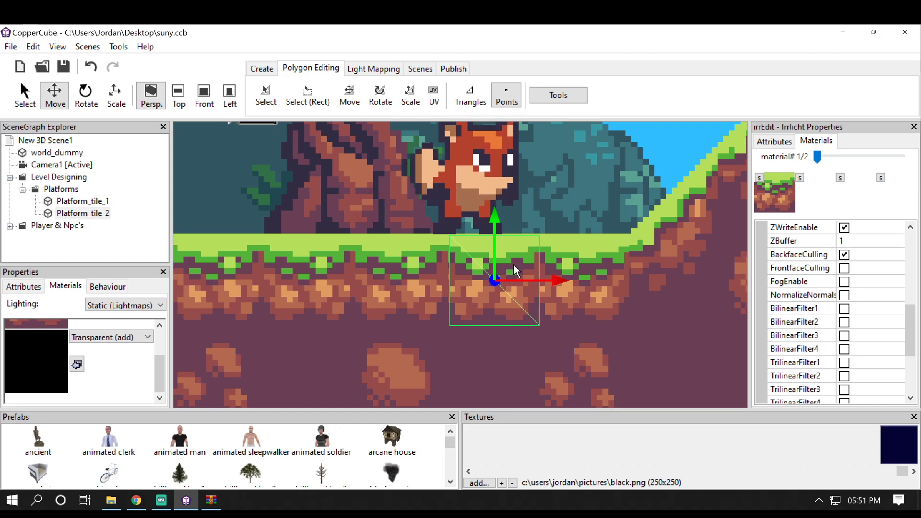
{"action": "left_click_drag", "start_coordinate": [547, 279], "coordinate": [427, 283], "text": "shift"}
{"action": "key", "text": "ctrl+Right"}
{"action": "middle_click_drag", "start_coordinate": [397, 327], "coordinate": [453, 324]}
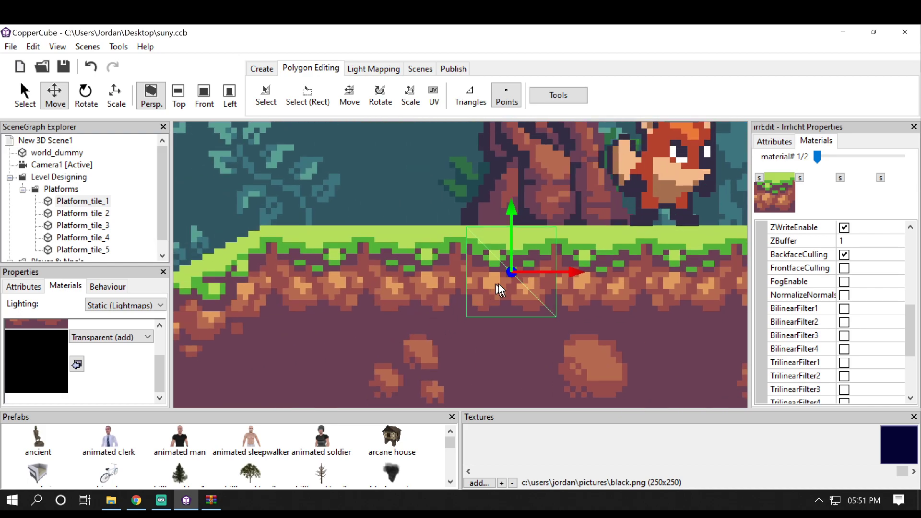
- Extend the platform row leftward with further snapped tile clones until it reaches the crest of the grassy slope
{"action": "left_click_drag", "start_coordinate": [574, 273], "coordinate": [539, 273], "text": "shift"}
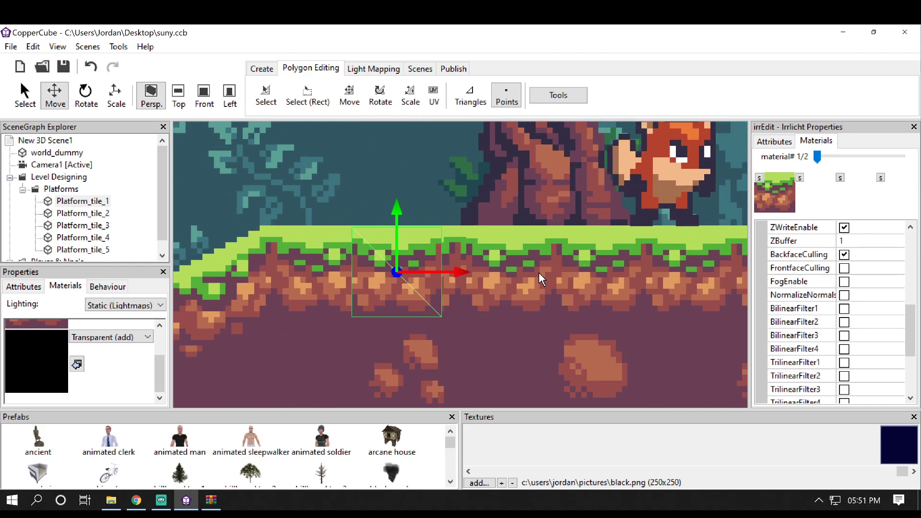
{"action": "key", "text": "ctrl+Right"}
{"action": "mouse_move", "coordinate": [481, 272]}
{"action": "middle_mouse_down"}
{"action": "mouse_move", "coordinate": [439, 269]}
{"action": "mouse_move", "coordinate": [463, 273]}
{"action": "middle_mouse_up"}
{"action": "left_click_drag", "start_coordinate": [442, 280], "coordinate": [395, 282], "text": "shift"}
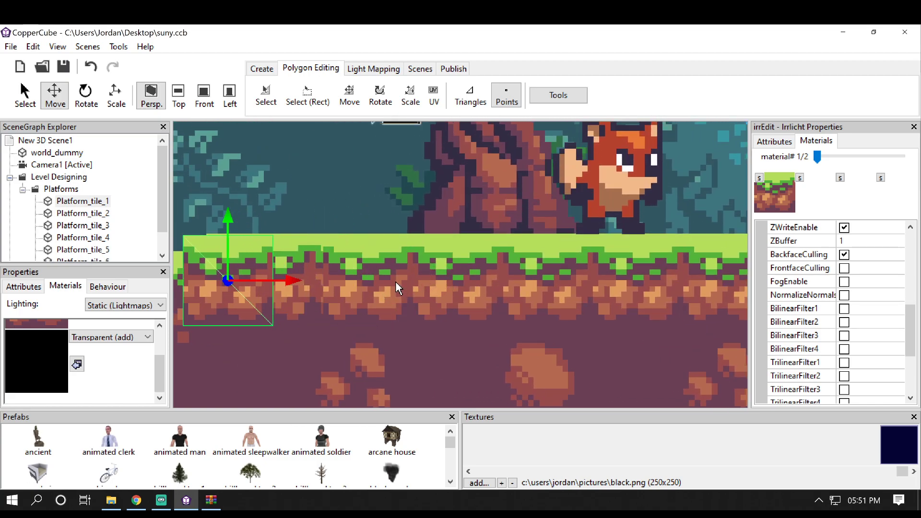
{"action": "key", "text": "ctrl+b"}
{"action": "mouse_move", "coordinate": [410, 336]}
{"action": "middle_mouse_down"}
{"action": "mouse_move", "coordinate": [480, 321]}
{"action": "mouse_move", "coordinate": [458, 331]}
{"action": "middle_mouse_up"}
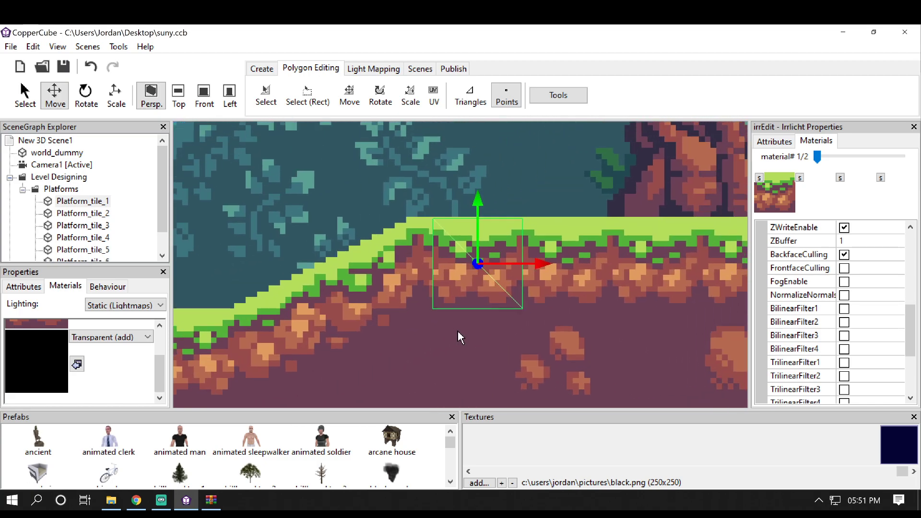
{"action": "middle_click_drag", "start_coordinate": [529, 198], "coordinate": [554, 192]}
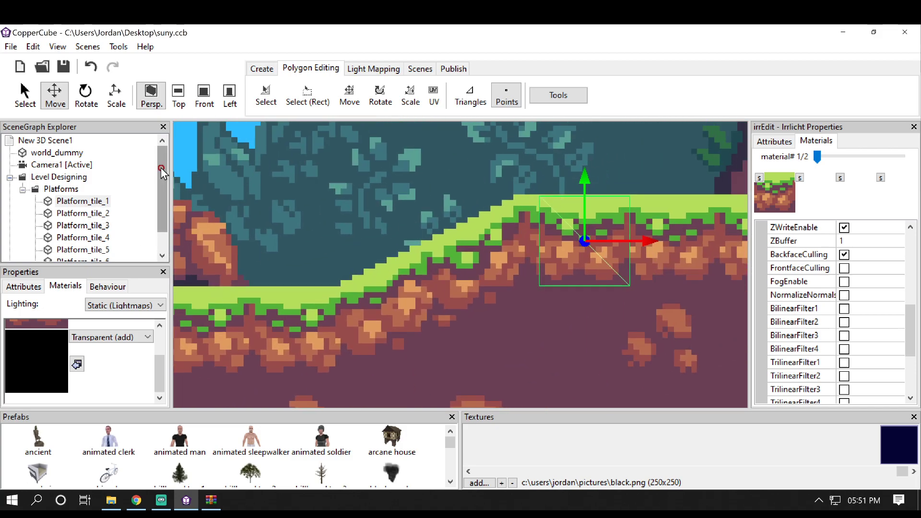
- Rename the Platforms folder as "Platform Tile 1"
{"action": "left_click_drag", "start_coordinate": [161, 168], "coordinate": [162, 193]}
{"action": "left_click", "coordinate": [23, 165]}
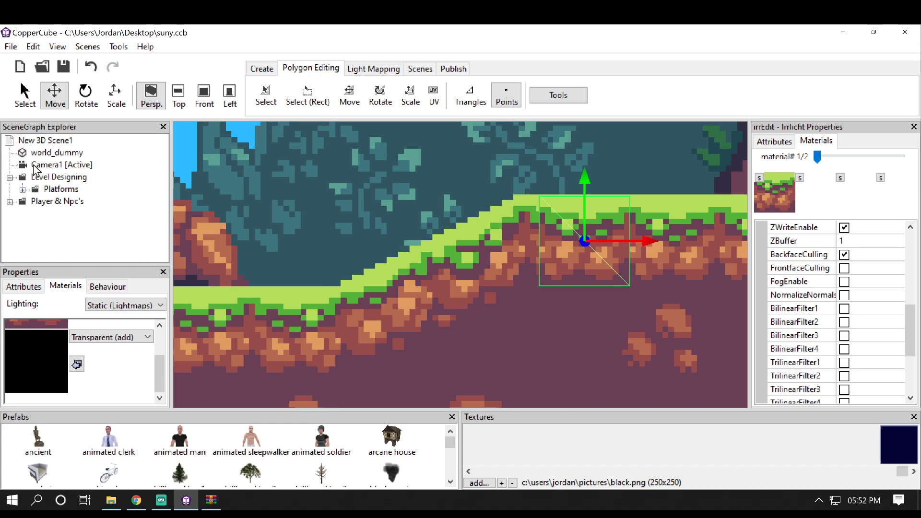
{"action": "left_click", "coordinate": [22, 189]}
{"action": "left_click", "coordinate": [62, 178]}
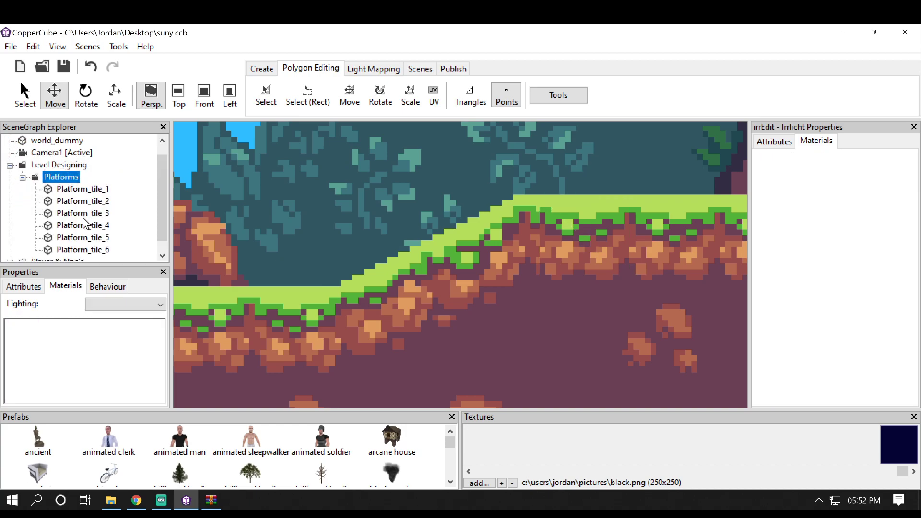
{"action": "left_click", "coordinate": [140, 319]}
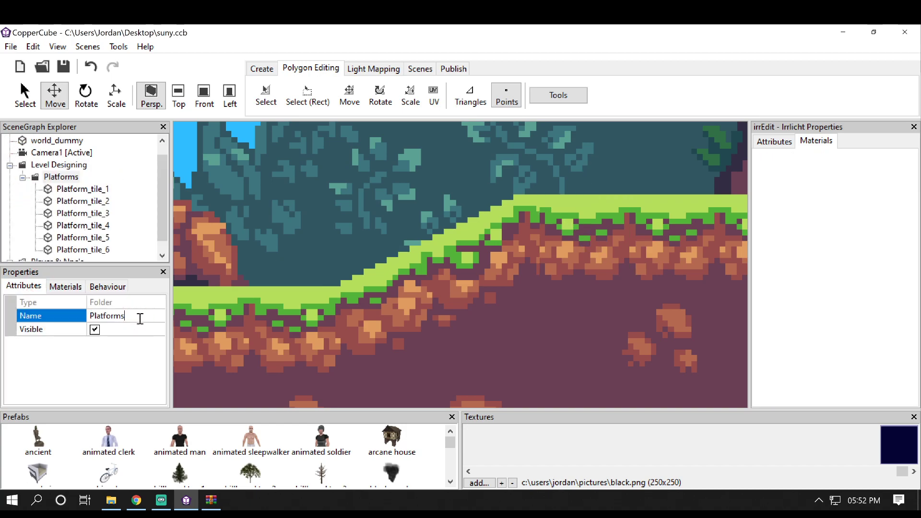
{"action": "key", "text": "BackSpace"}
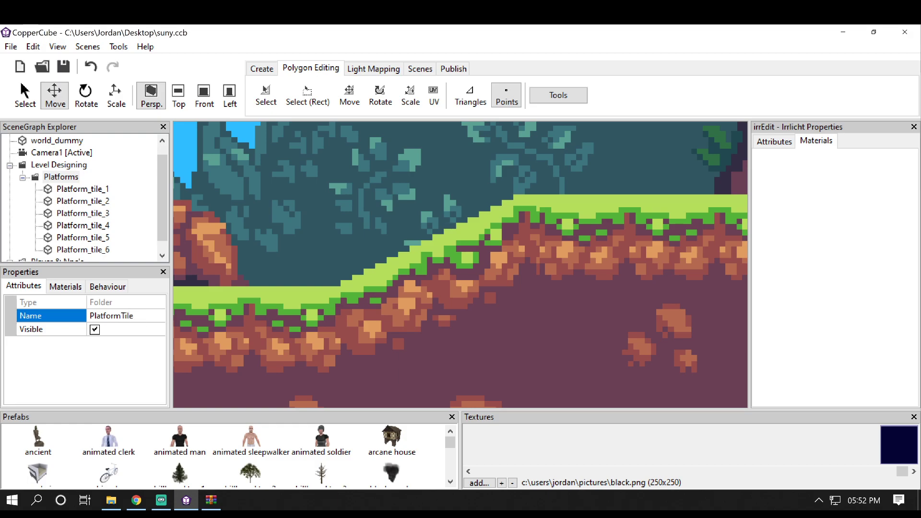
{"action": "key", "text": "Left"}
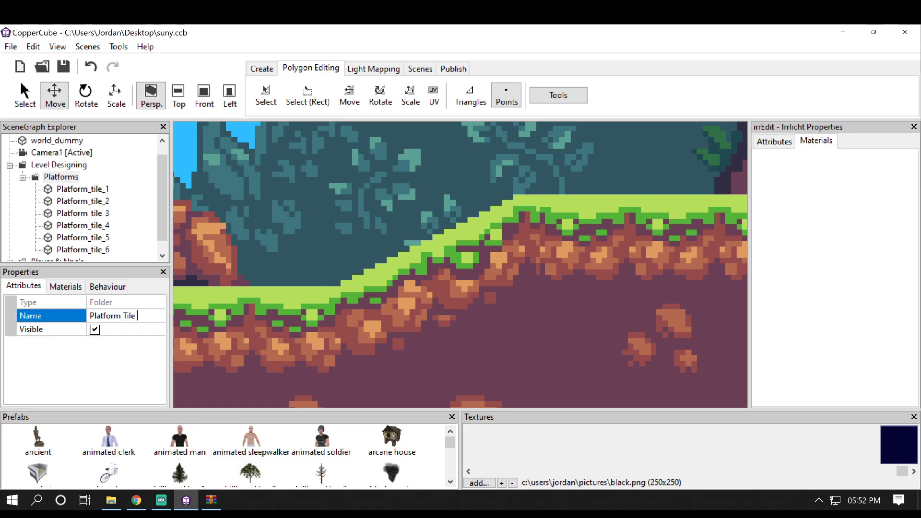
{"action": "key", "text": "Return"}
- Hide the world_dummy background mesh so that only the platform tiles, camera and fox character are shown
{"action": "middle_click_drag", "start_coordinate": [271, 251], "coordinate": [238, 280]}
{"action": "left_click", "coordinate": [271, 325]}
{"action": "middle_click_drag", "start_coordinate": [271, 325], "coordinate": [243, 315]}
{"action": "middle_click_drag", "start_coordinate": [402, 203], "coordinate": [453, 234]}
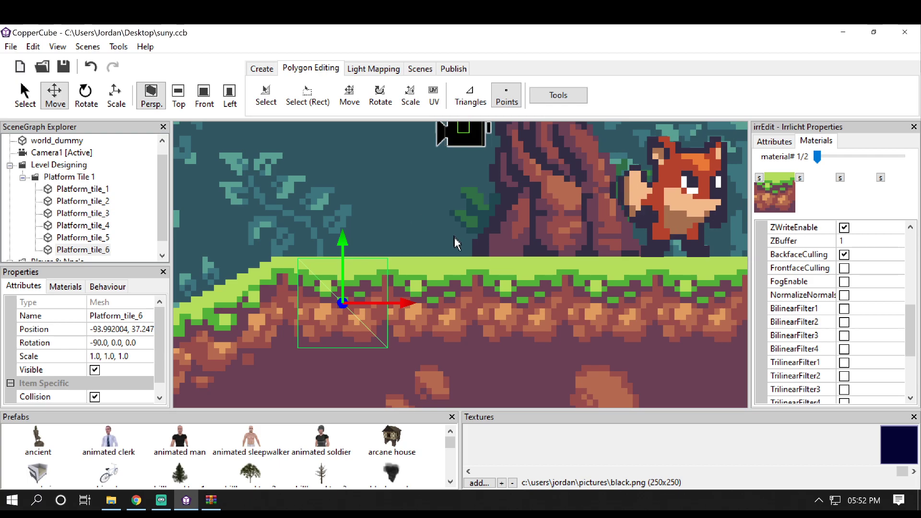
{"action": "left_click", "coordinate": [69, 141]}
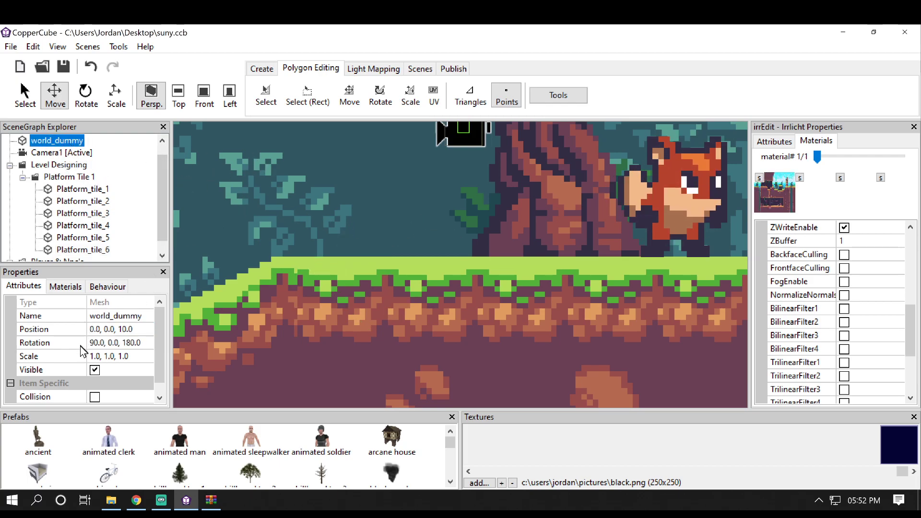
{"action": "left_click", "coordinate": [94, 370]}
{"action": "middle_click_drag", "start_coordinate": [448, 255], "coordinate": [338, 256]}
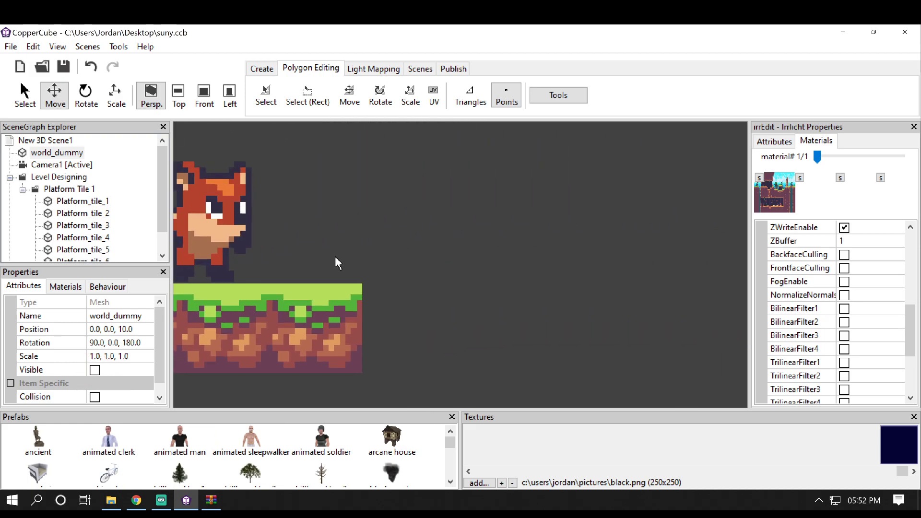
{"action": "middle_click_drag", "start_coordinate": [379, 233], "coordinate": [427, 235]}
{"action": "scroll", "coordinate": [428, 235], "scroll_direction": "down", "scroll_amount": 3}
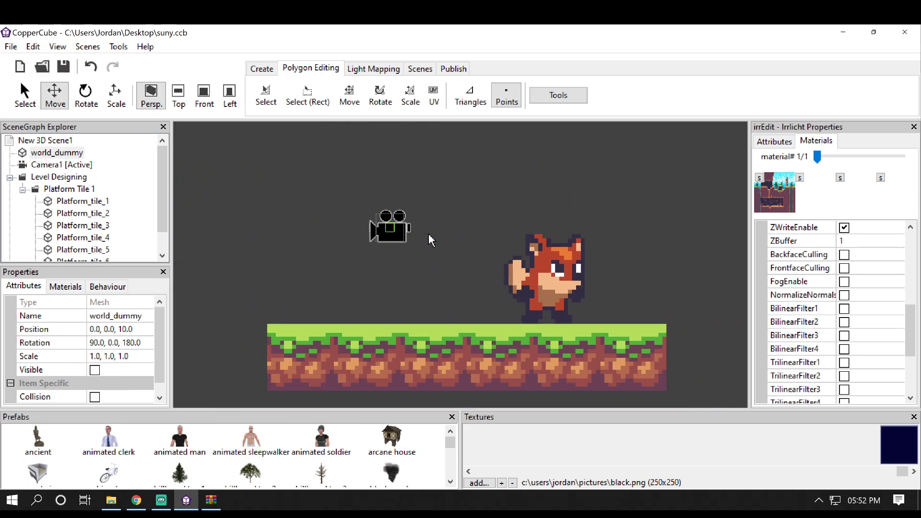
{"action": "scroll", "coordinate": [428, 234], "scroll_direction": "down", "scroll_amount": 4}
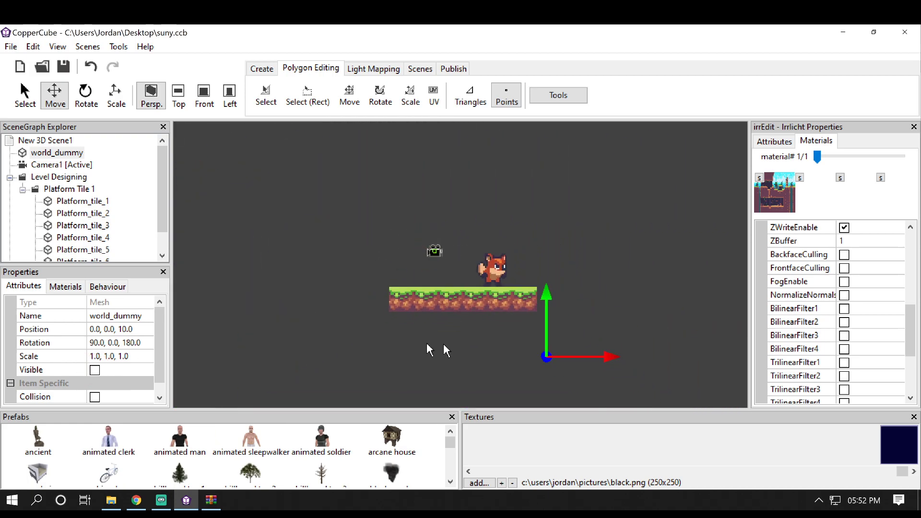
{"action": "mouse_move", "coordinate": [318, 254]}
{"action": "middle_mouse_down"}
{"action": "mouse_move", "coordinate": [358, 260]}
{"action": "mouse_move", "coordinate": [333, 261]}
{"action": "middle_mouse_up"}
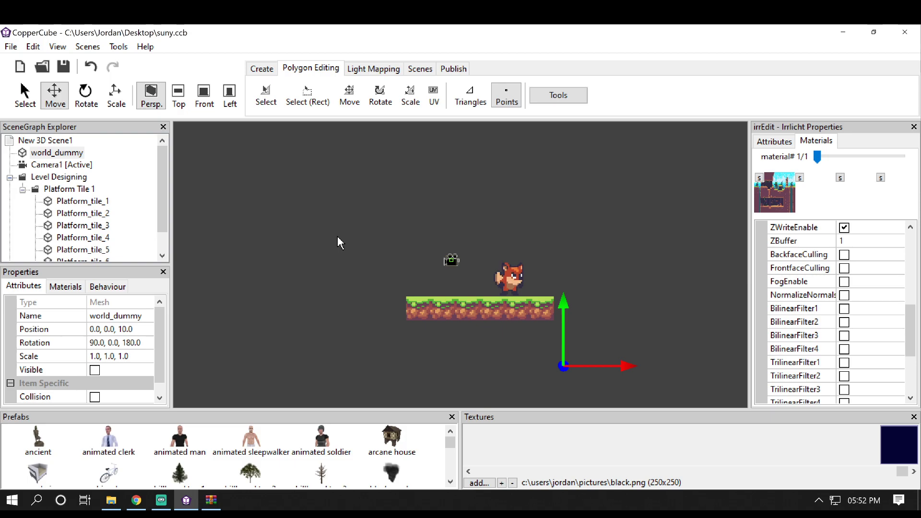
- Test-run the game as a Windows build, running the fox both ways and jumping on the platform, and close the test
{"action": "left_click", "coordinate": [461, 68]}
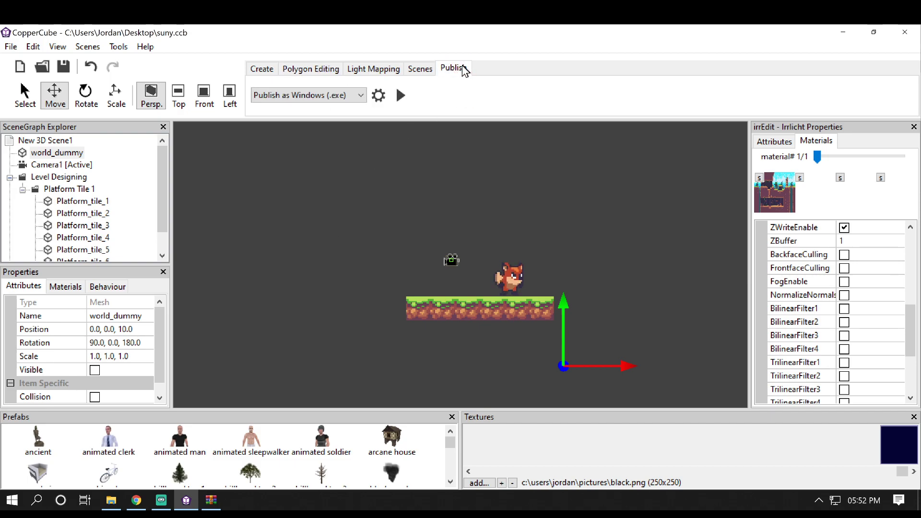
{"action": "left_click", "coordinate": [399, 97]}
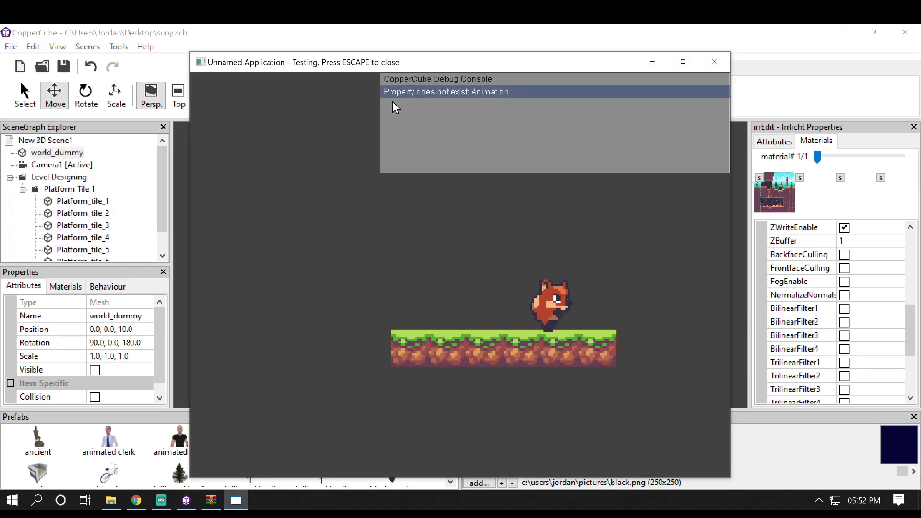
{"action": "key", "text": "Left"}
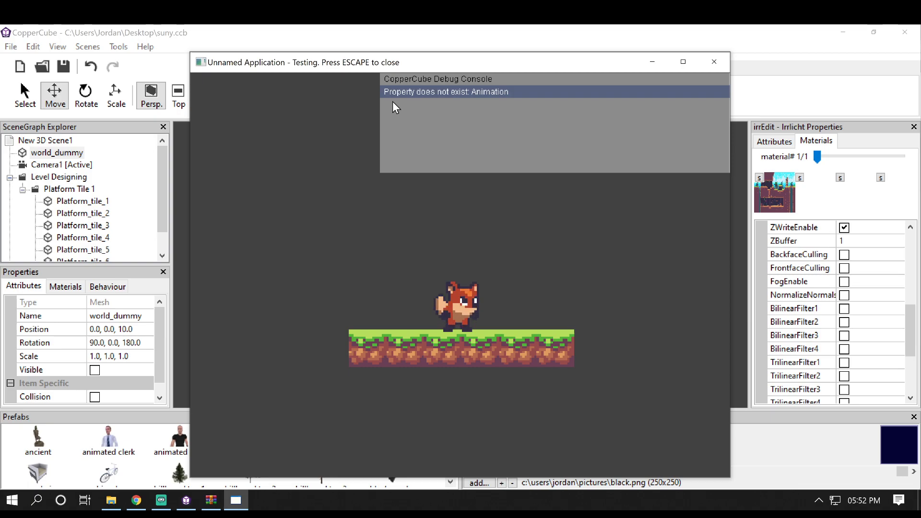
{"action": "key", "text": "Left"}
{"action": "key", "text": "Right"}
{"action": "key", "text": "space"}
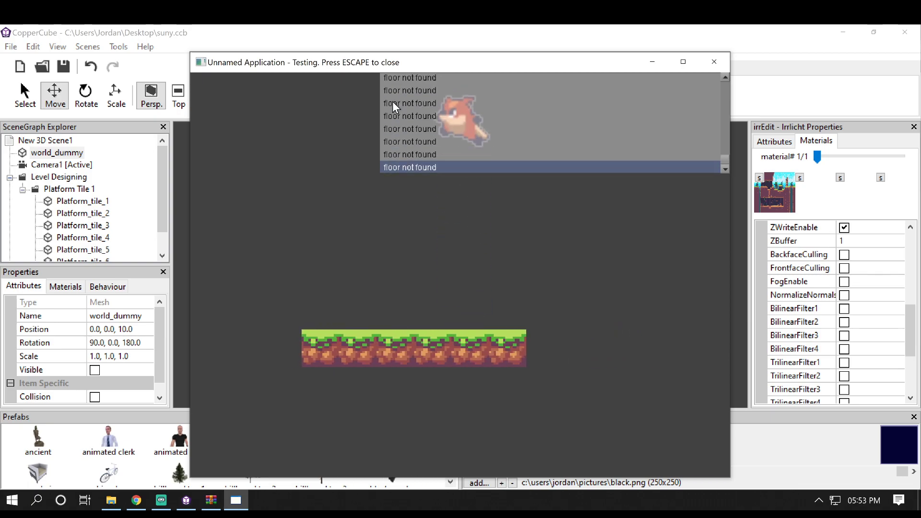
{"action": "key", "text": "space"}
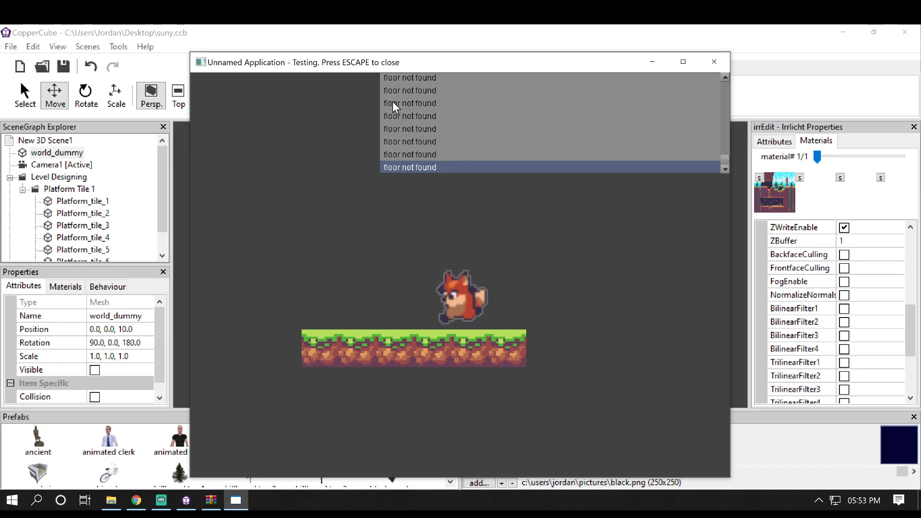
{"action": "key", "text": "Left"}
{"action": "key", "text": "space"}
{"action": "key", "text": "space"}
{"action": "key", "text": "Left"}
{"action": "key", "text": "Right"}
{"action": "key", "text": "Right"}
{"action": "key", "text": "Left"}
{"action": "key", "text": "Right"}
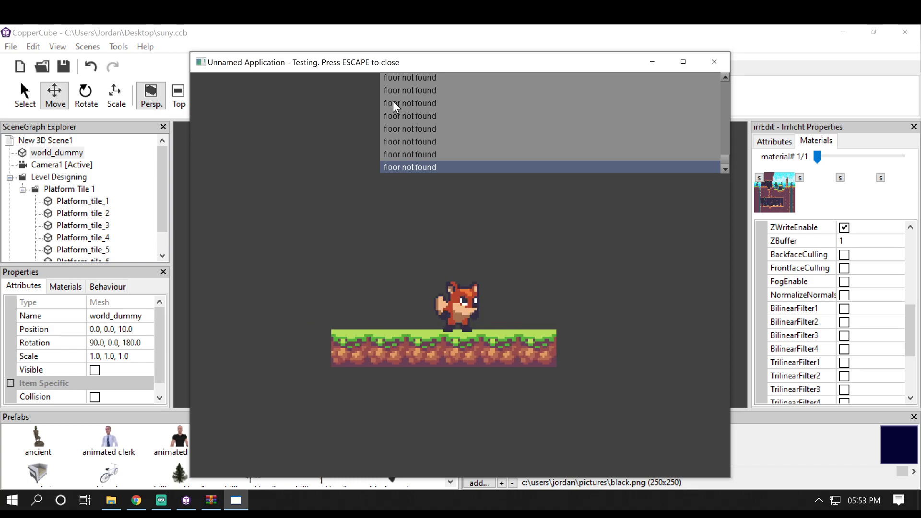
{"action": "key", "text": "Escape"}
- Make the world_dummy background mesh visible again as a placement guide
{"action": "left_click", "coordinate": [51, 154]}
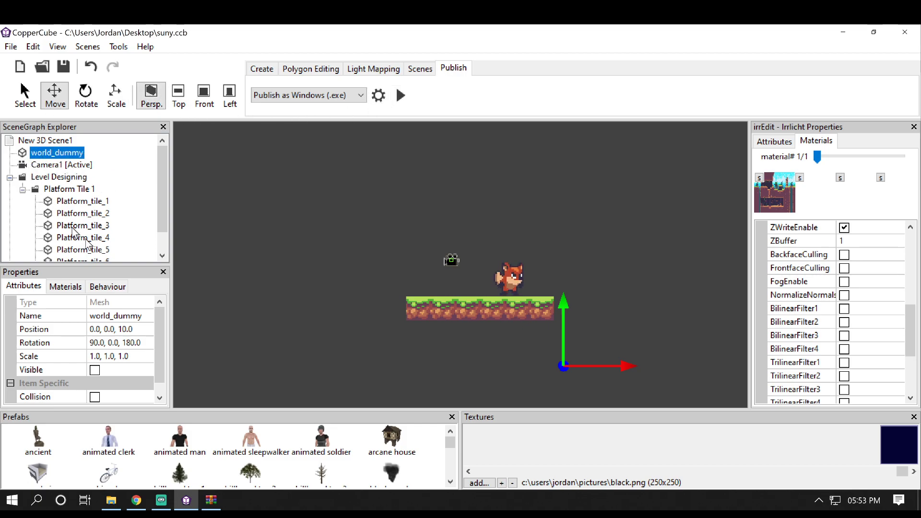
{"action": "left_click", "coordinate": [94, 370]}
{"action": "middle_click_drag", "start_coordinate": [366, 255], "coordinate": [401, 266]}
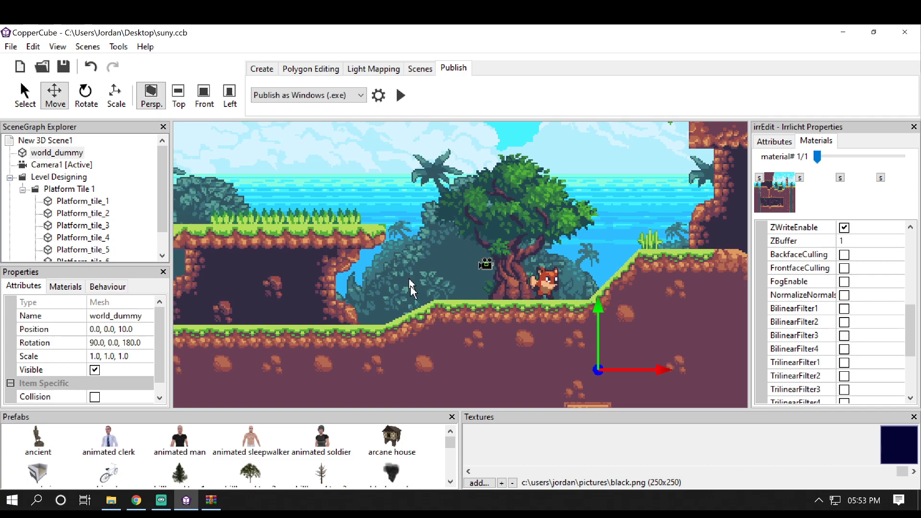
- Clone the leftmost platform tile and place the copy on the lower grass ground at the foot of the slope
{"action": "left_click", "coordinate": [444, 314]}
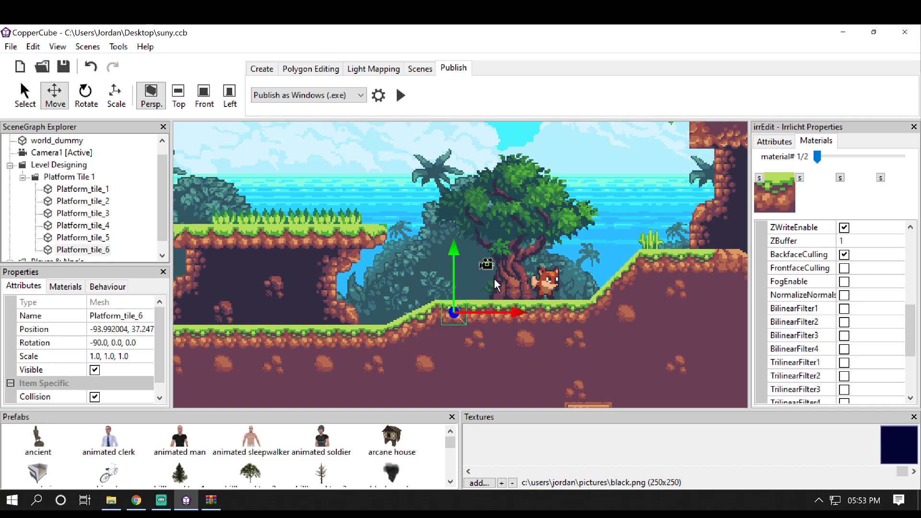
{"action": "mouse_move", "coordinate": [514, 313]}
{"action": "left_mouse_down"}
{"action": "mouse_move", "coordinate": [494, 312]}
{"action": "mouse_move", "coordinate": [498, 319]}
{"action": "left_mouse_up"}
{"action": "left_click_drag", "start_coordinate": [377, 238], "coordinate": [377, 264]}
{"action": "left_click_drag", "start_coordinate": [443, 335], "coordinate": [446, 337]}
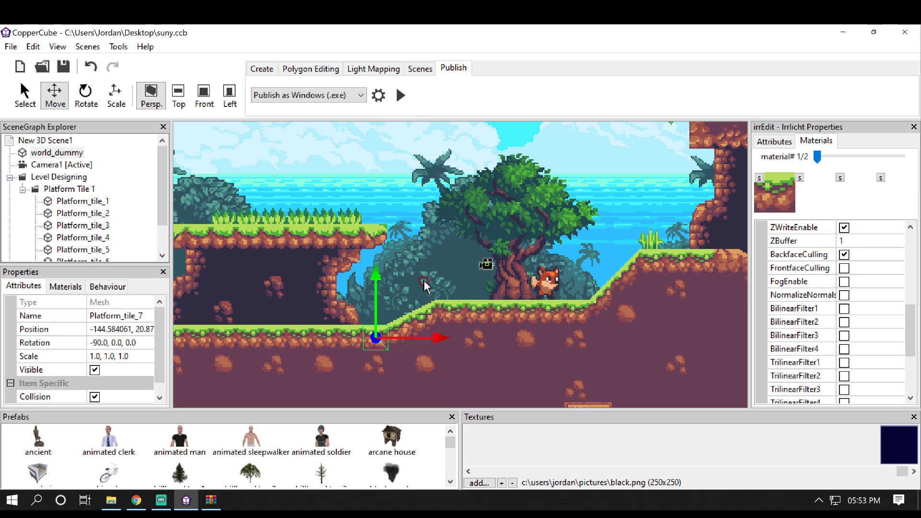
{"action": "middle_click_drag", "start_coordinate": [421, 280], "coordinate": [440, 284]}
{"action": "left_click_drag", "start_coordinate": [464, 339], "coordinate": [465, 343]}
{"action": "scroll", "coordinate": [456, 255], "scroll_direction": "up", "scroll_amount": 5}
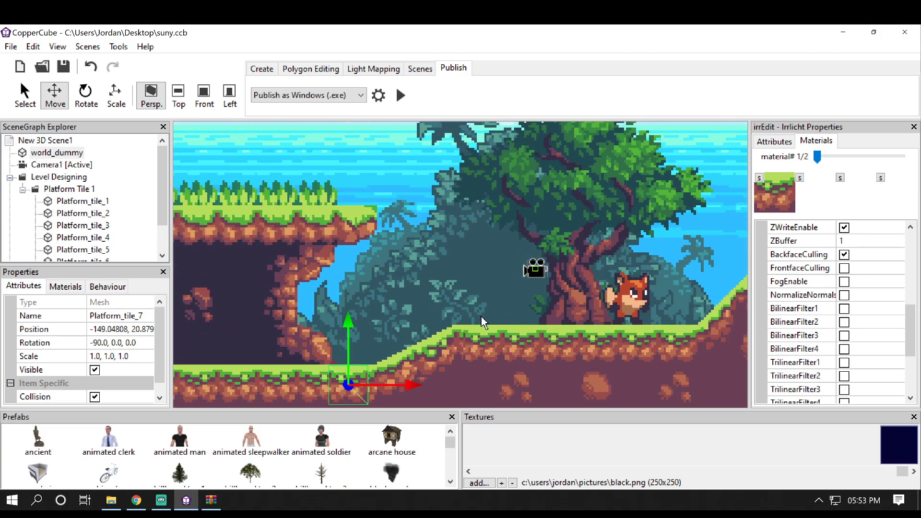
{"action": "middle_click_drag", "start_coordinate": [419, 261], "coordinate": [466, 223]}
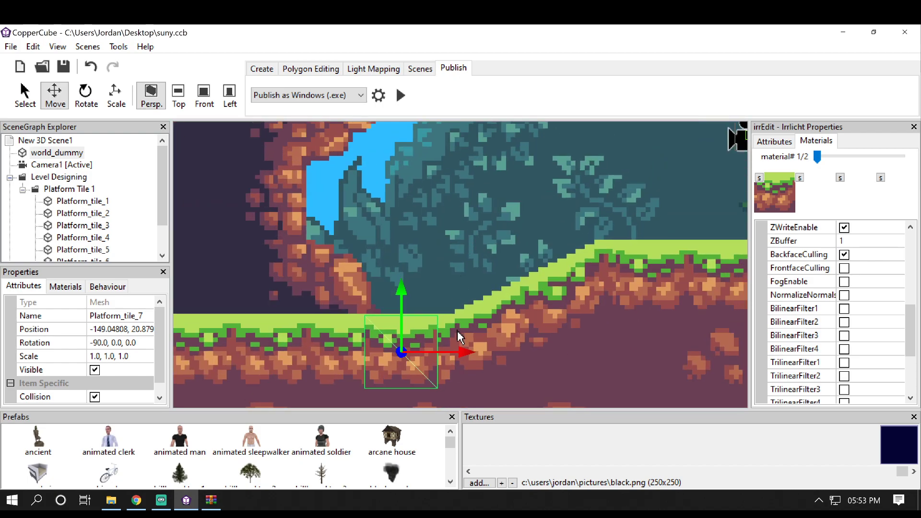
- Start a lower platform row by cloning the new tile leftward, snapping each copy against the previous one
{"action": "left_click_drag", "start_coordinate": [463, 353], "coordinate": [367, 355]}
{"action": "key", "text": "ctrl+c"}
{"action": "key", "text": "ctrl+v"}
{"action": "key", "text": "n"}
{"action": "middle_click_drag", "start_coordinate": [339, 280], "coordinate": [423, 269]}
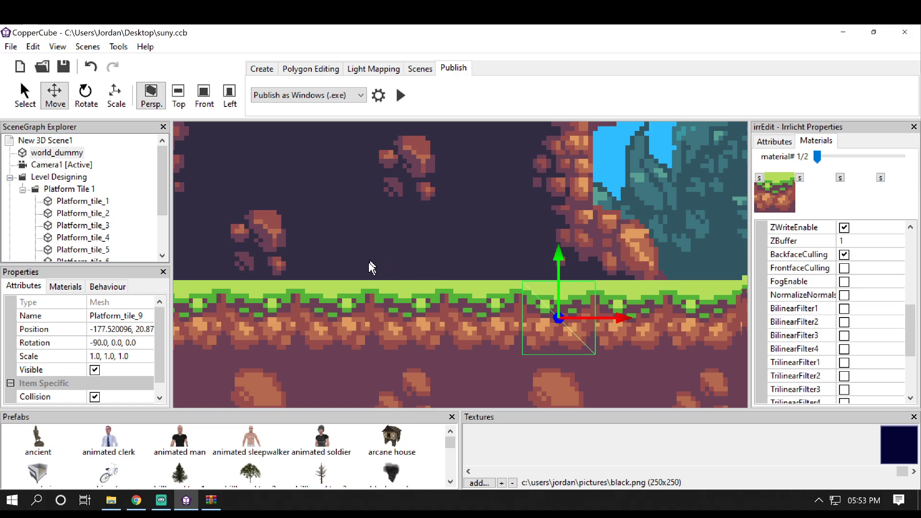
{"action": "mouse_move", "coordinate": [378, 263]}
{"action": "middle_mouse_down"}
{"action": "mouse_move", "coordinate": [392, 266]}
{"action": "mouse_move", "coordinate": [338, 271]}
{"action": "mouse_move", "coordinate": [376, 268]}
{"action": "middle_mouse_up"}
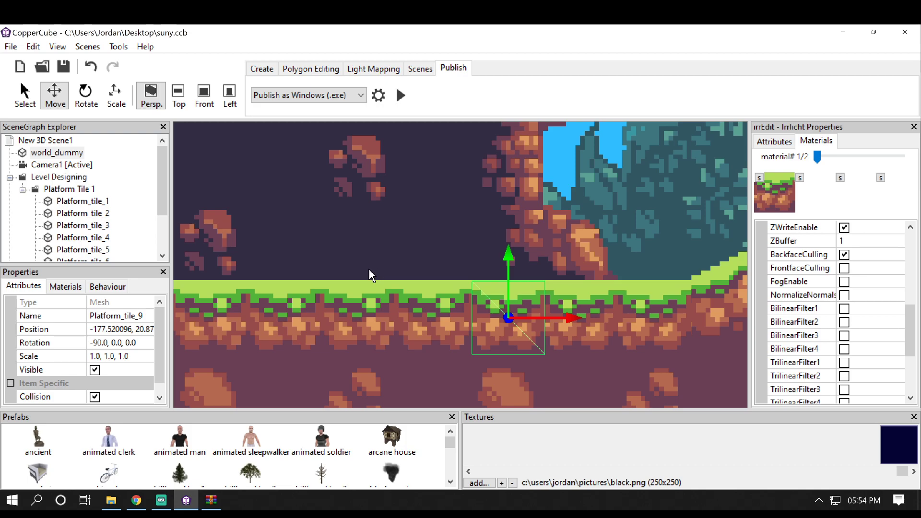
- Extend the lower row leftward with further snapped tile clones until it reaches the slope on the far side of the cave
{"action": "left_click_drag", "start_coordinate": [577, 321], "coordinate": [552, 321]}
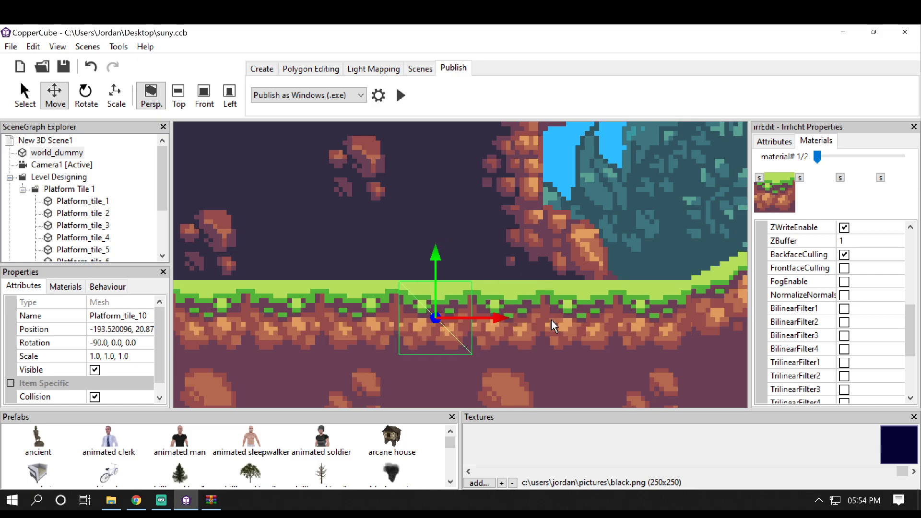
{"action": "key", "text": "ctrl+v"}
{"action": "left_click_drag", "start_coordinate": [506, 316], "coordinate": [395, 319]}
{"action": "key", "text": "ctrl+v"}
{"action": "middle_click_drag", "start_coordinate": [352, 250], "coordinate": [432, 258]}
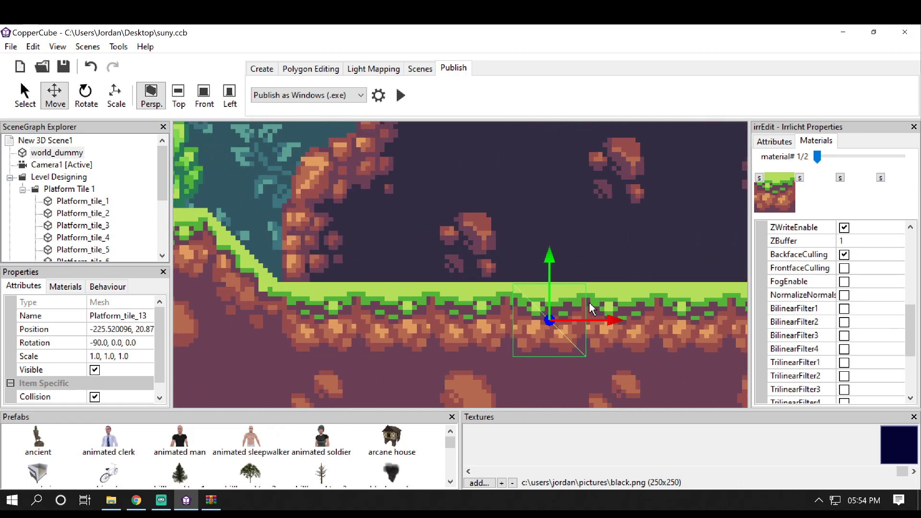
{"action": "left_click_drag", "start_coordinate": [620, 321], "coordinate": [444, 321]}
{"action": "mouse_move", "coordinate": [474, 232]}
{"action": "middle_mouse_down"}
{"action": "mouse_move", "coordinate": [508, 232]}
{"action": "mouse_move", "coordinate": [485, 245]}
{"action": "middle_mouse_up"}
{"action": "middle_click_drag", "start_coordinate": [593, 252], "coordinate": [491, 252]}
{"action": "scroll", "coordinate": [491, 252], "scroll_direction": "down", "scroll_amount": 2}
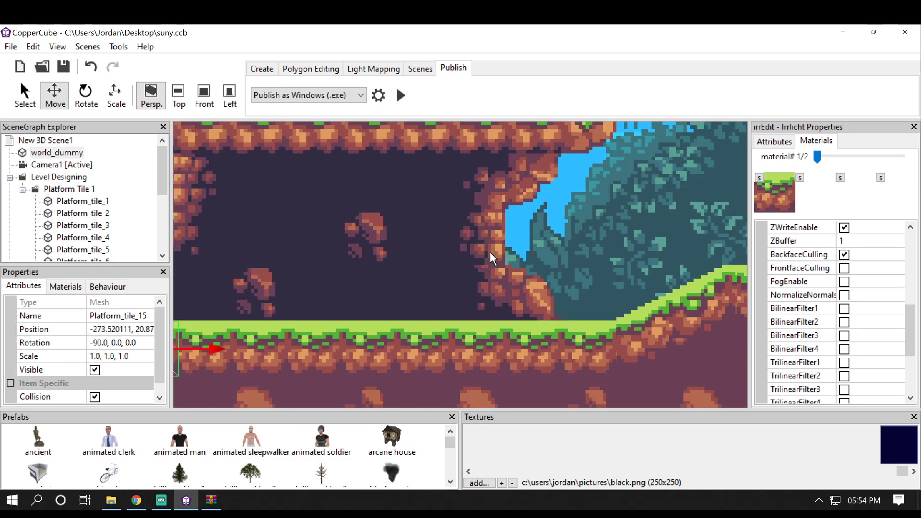
{"action": "scroll", "coordinate": [491, 252], "scroll_direction": "down", "scroll_amount": 6}
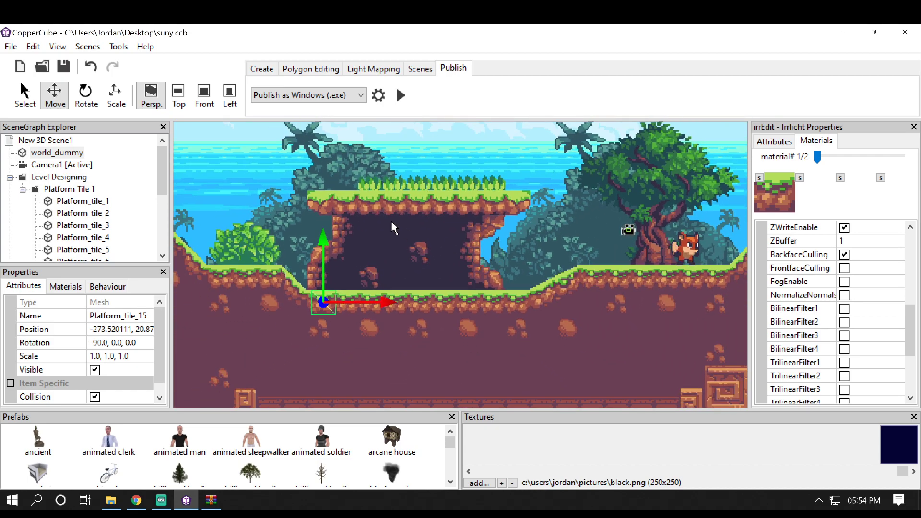
- Select the world_dummy background mesh and hide it, leaving only the two platform rows, camera and fox
{"action": "middle_click_drag", "start_coordinate": [364, 212], "coordinate": [417, 247]}
{"action": "left_click", "coordinate": [412, 237]}
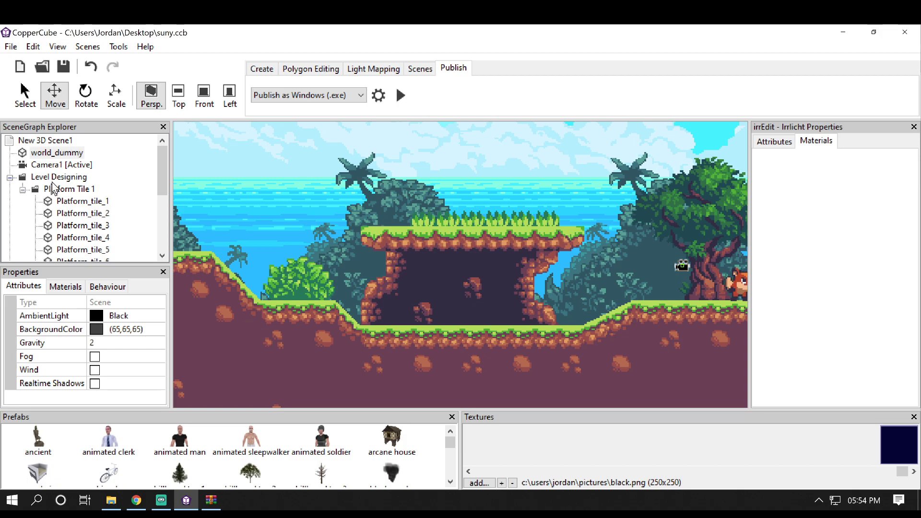
{"action": "left_click", "coordinate": [60, 152]}
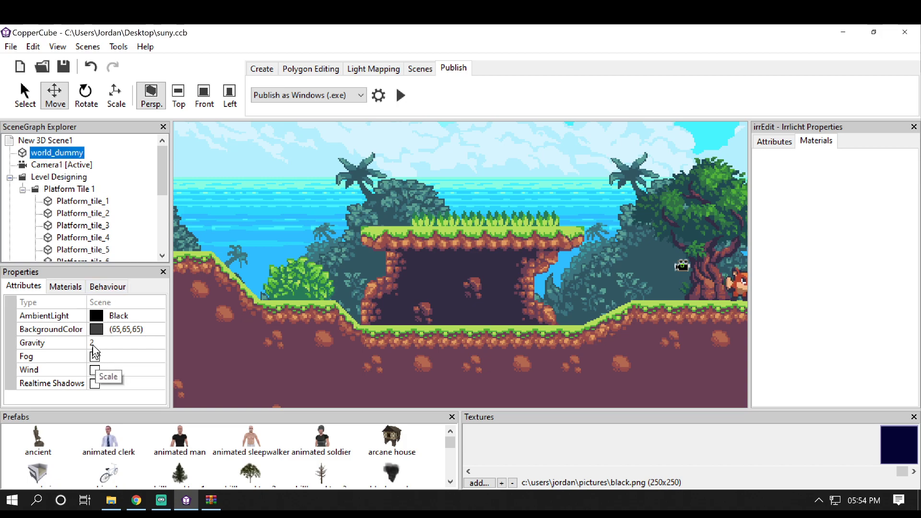
{"action": "double_click", "coordinate": [67, 153]}
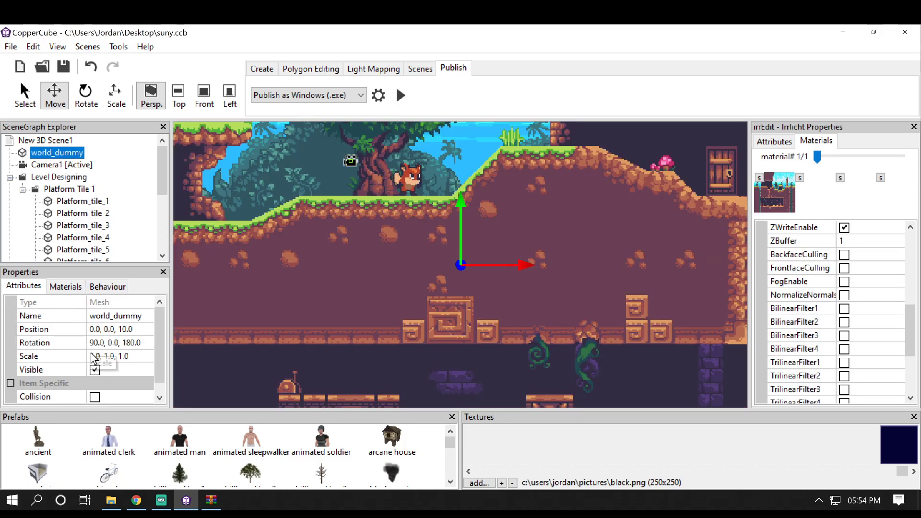
{"action": "left_click", "coordinate": [94, 372]}
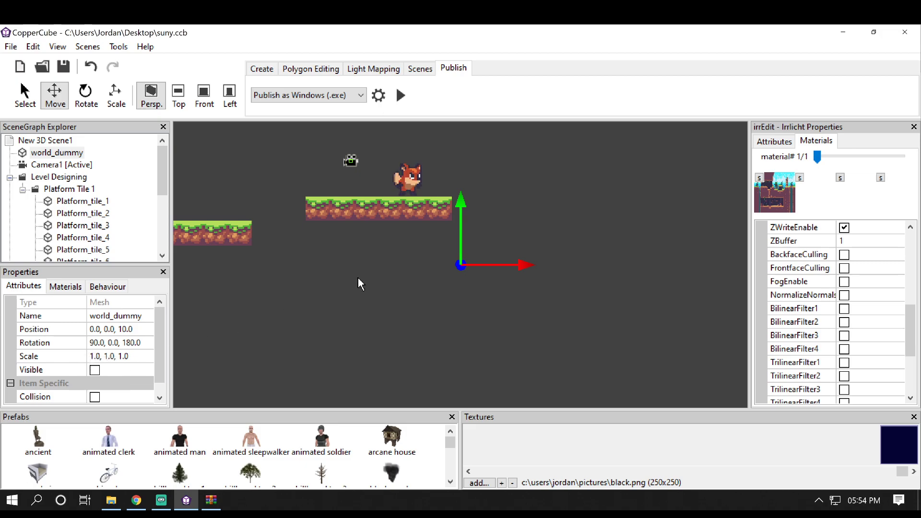
- Test-run the game, jumping the fox between the upper and lower platform rows in both directions, and close the test
{"action": "key", "text": "F5"}
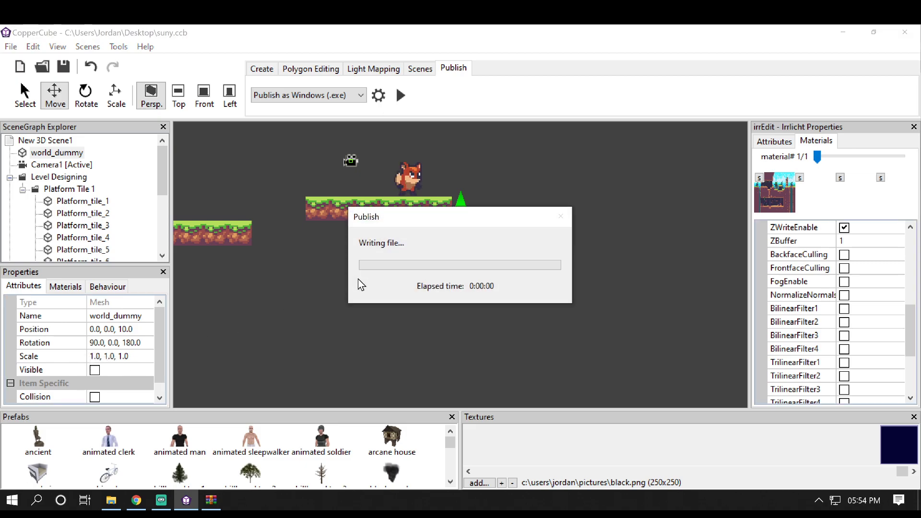
{"action": "key", "text": "Left"}
{"action": "key", "text": "Right"}
{"action": "key", "text": "Left"}
{"action": "key", "text": "space"}
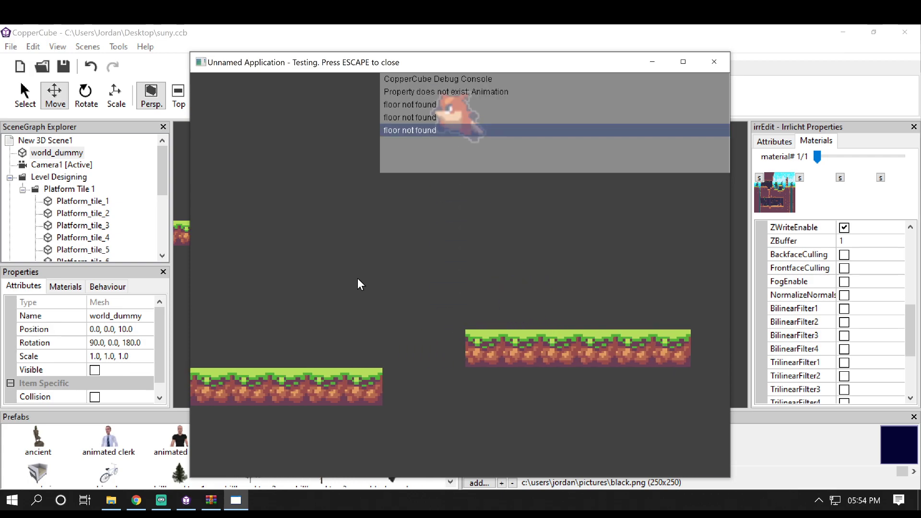
{"action": "key", "text": "Left"}
{"action": "key", "text": "Right"}
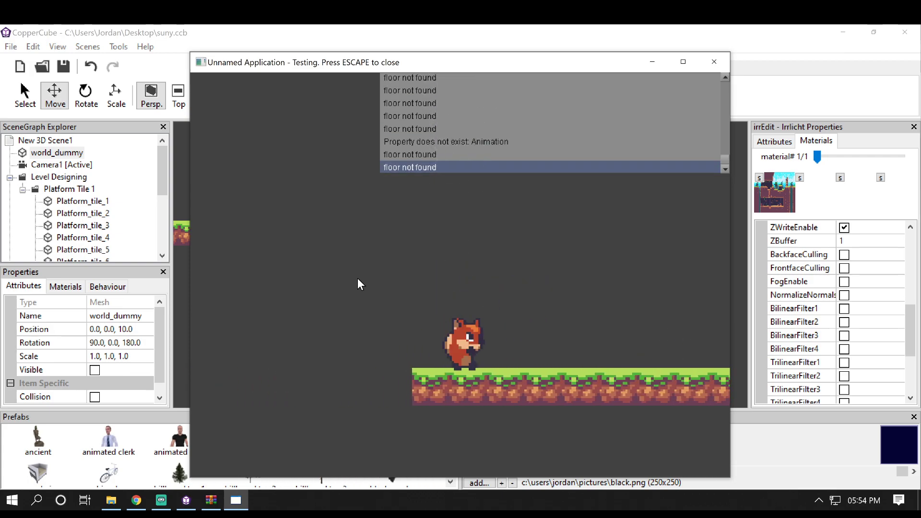
{"action": "key", "text": "Right"}
{"action": "key", "text": "space"}
{"action": "key", "text": "Left"}
{"action": "key", "text": "space"}
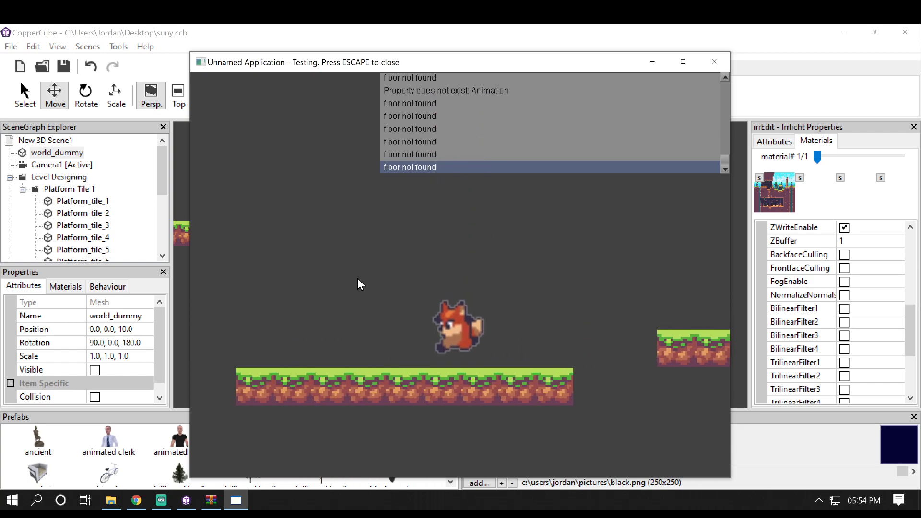
{"action": "key", "text": "Right"}
{"action": "key", "text": "space"}
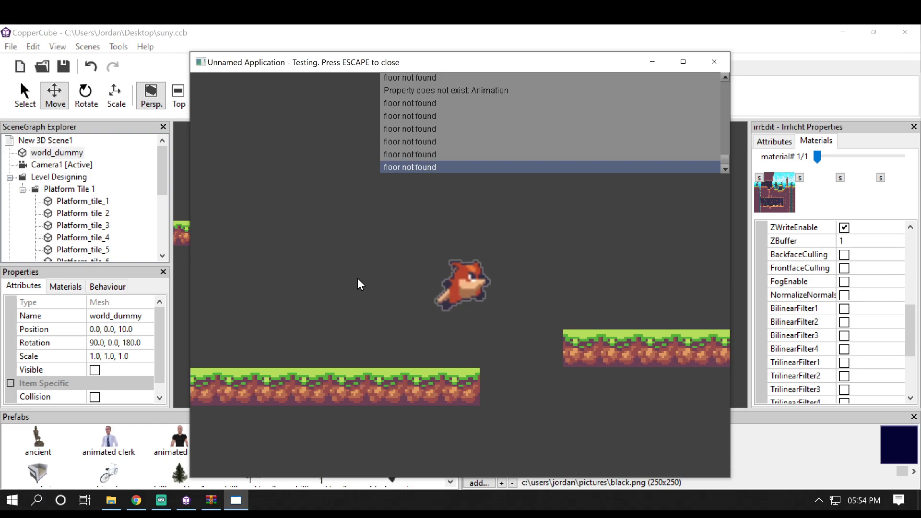
{"action": "key", "text": "Left"}
{"action": "key", "text": "space"}
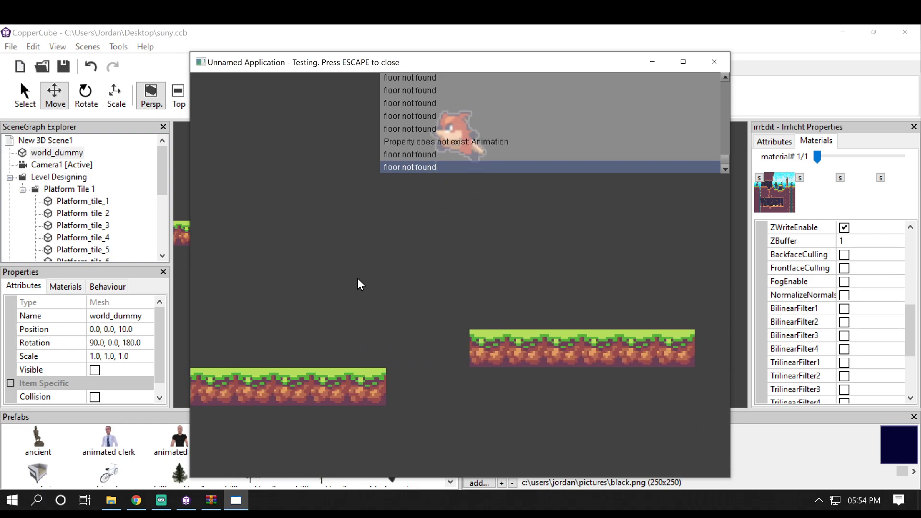
{"action": "key", "text": "Right"}
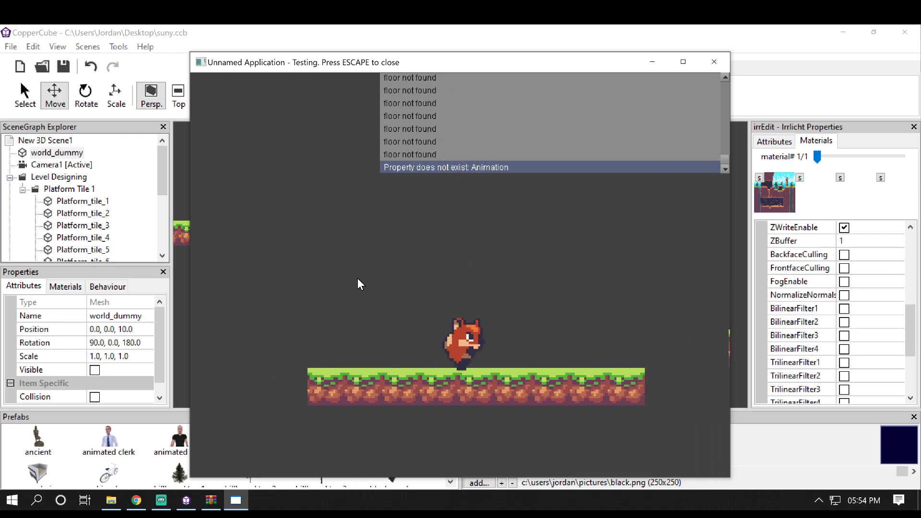
{"action": "key", "text": "space"}
{"action": "key", "text": "Left"}
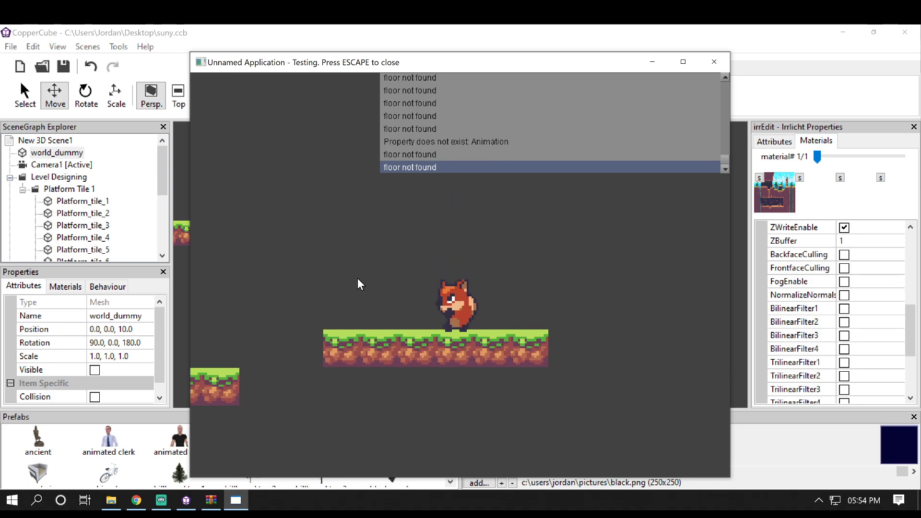
{"action": "key", "text": "space"}
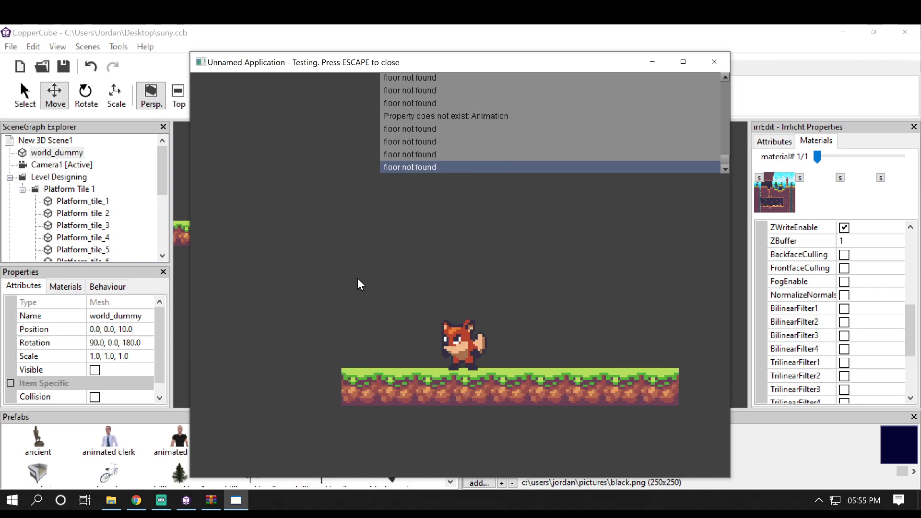
{"action": "key", "text": "Escape"}
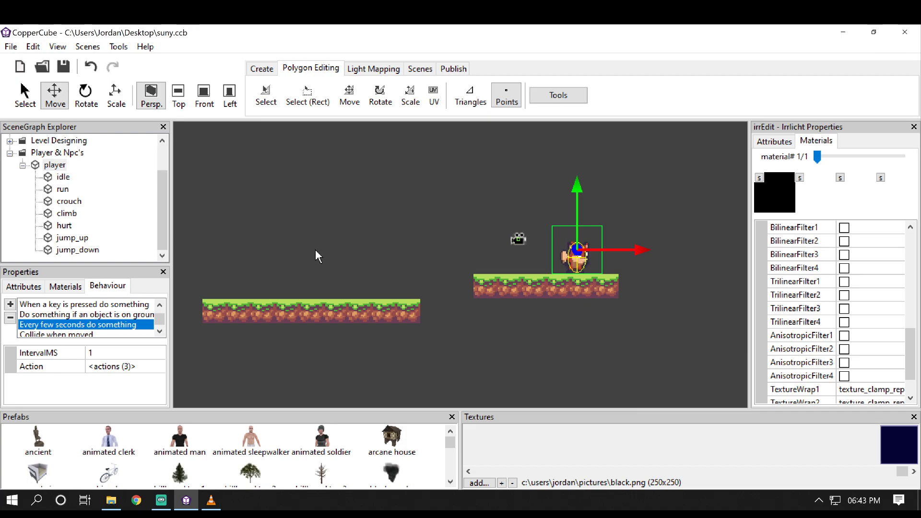
- Collapse the Player & Npc's folder and make the world_dummy background mesh visible
{"action": "left_click", "coordinate": [10, 152]}
{"action": "left_click", "coordinate": [55, 153]}
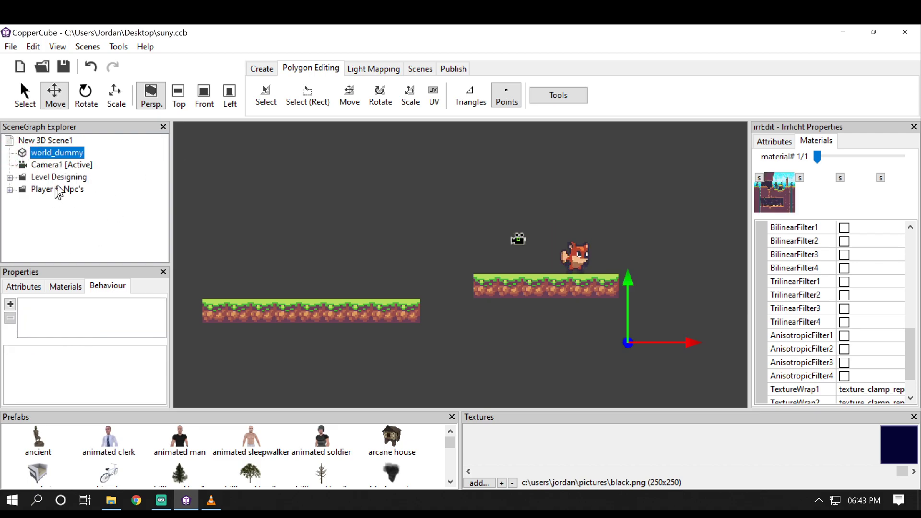
{"action": "left_click", "coordinate": [27, 286]}
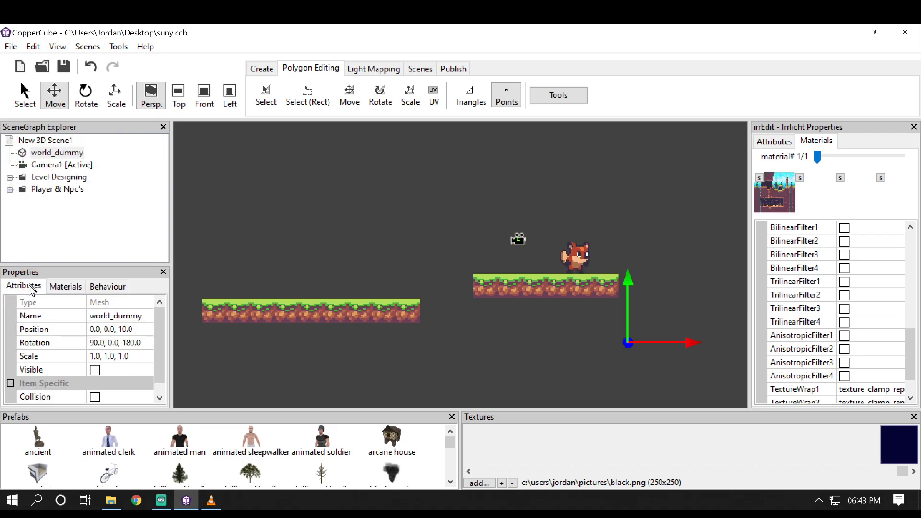
{"action": "left_click", "coordinate": [94, 368]}
{"action": "middle_click_drag", "start_coordinate": [345, 222], "coordinate": [258, 213]}
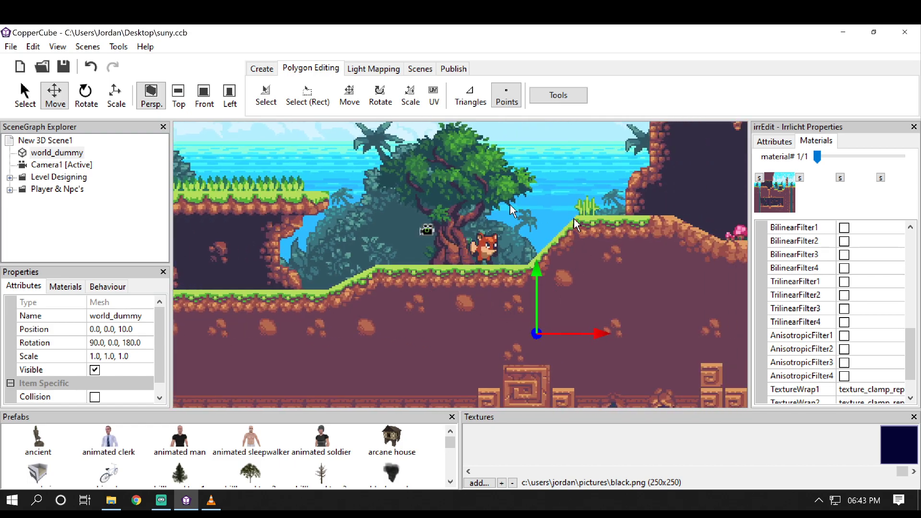
{"action": "middle_click_drag", "start_coordinate": [325, 253], "coordinate": [402, 255]}
{"action": "middle_click_drag", "start_coordinate": [487, 318], "coordinate": [370, 253]}
{"action": "middle_click_drag", "start_coordinate": [684, 349], "coordinate": [631, 355]}
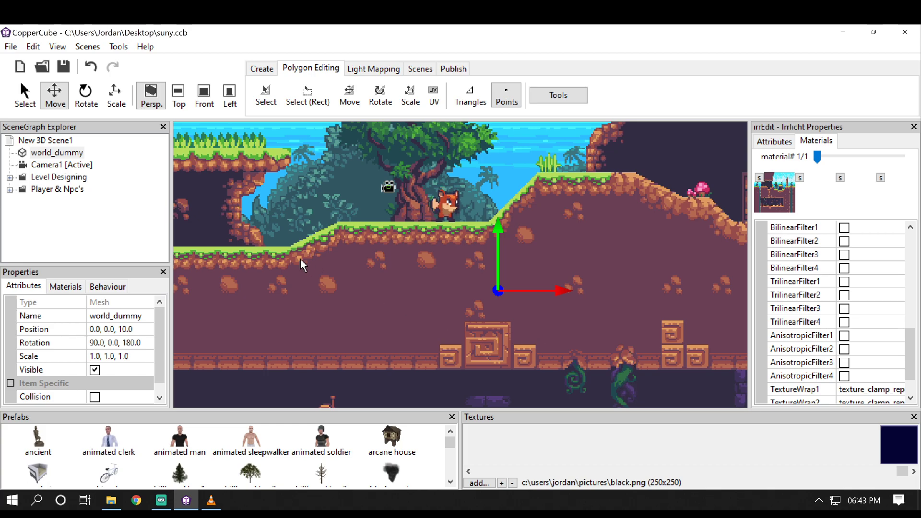
{"action": "left_click", "coordinate": [384, 268]}
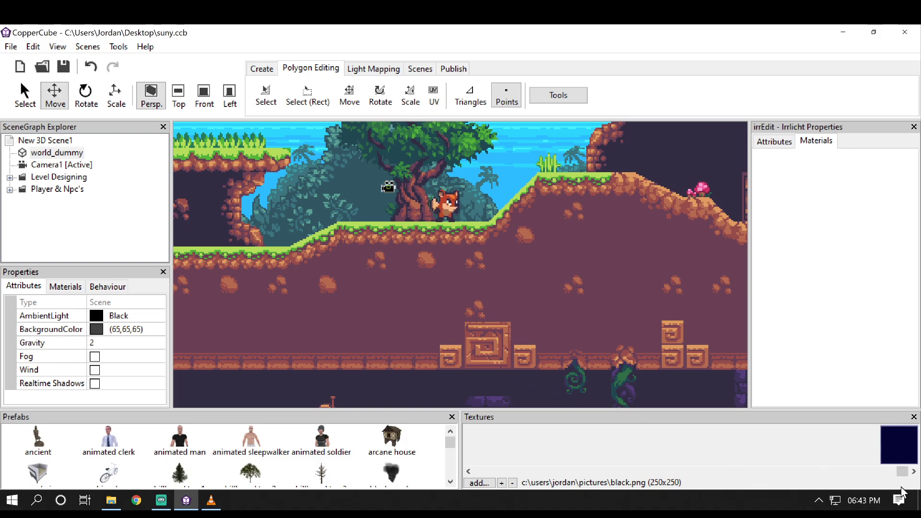
{"action": "left_click_drag", "start_coordinate": [897, 474], "coordinate": [710, 479]}
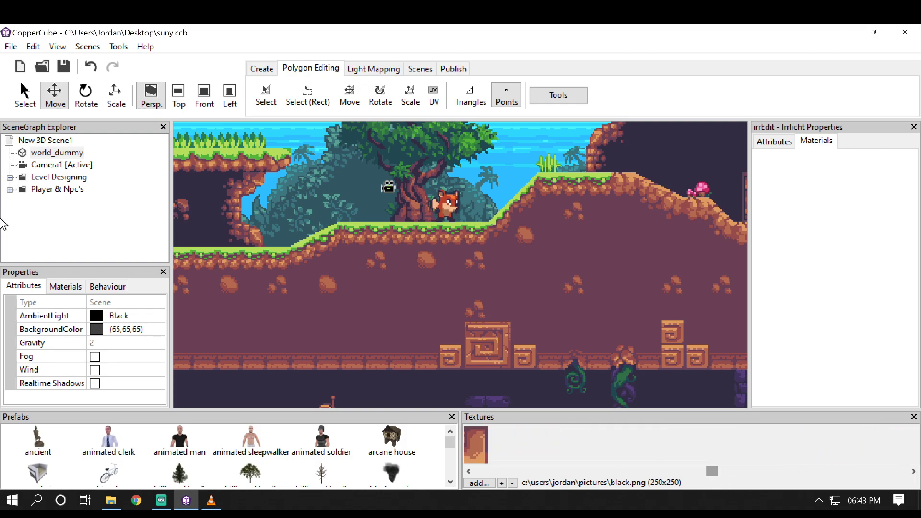
- Create a folder named "Platform Tile _ Dirt_No_collision" and nest it inside the Level Designing folder
{"action": "left_click", "coordinate": [10, 177]}
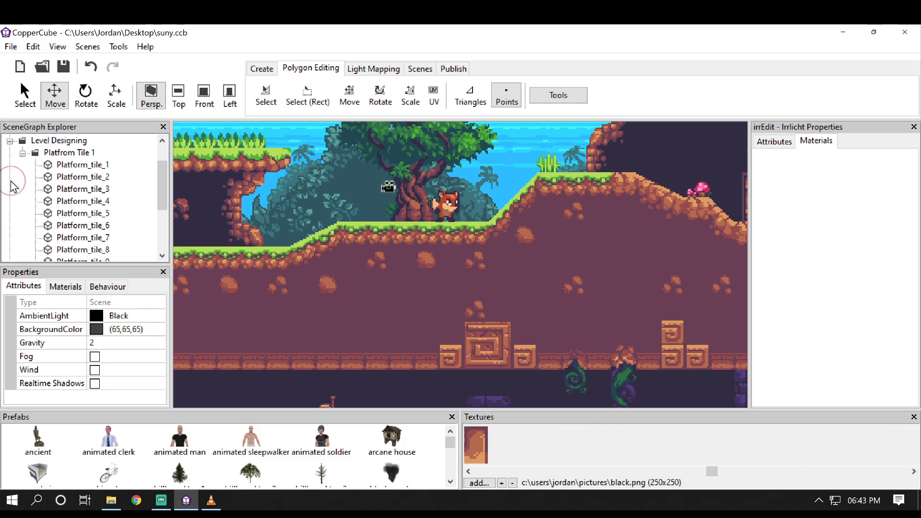
{"action": "left_click", "coordinate": [23, 153]}
{"action": "left_click", "coordinate": [48, 177]}
{"action": "right_click", "coordinate": [51, 178]}
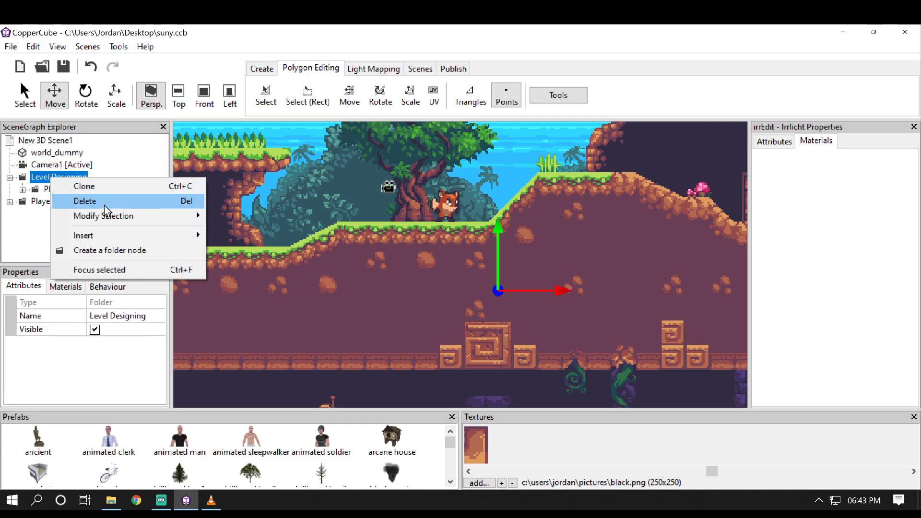
{"action": "left_click", "coordinate": [176, 262]}
{"action": "left_click", "coordinate": [44, 213]}
{"action": "left_click", "coordinate": [125, 315]}
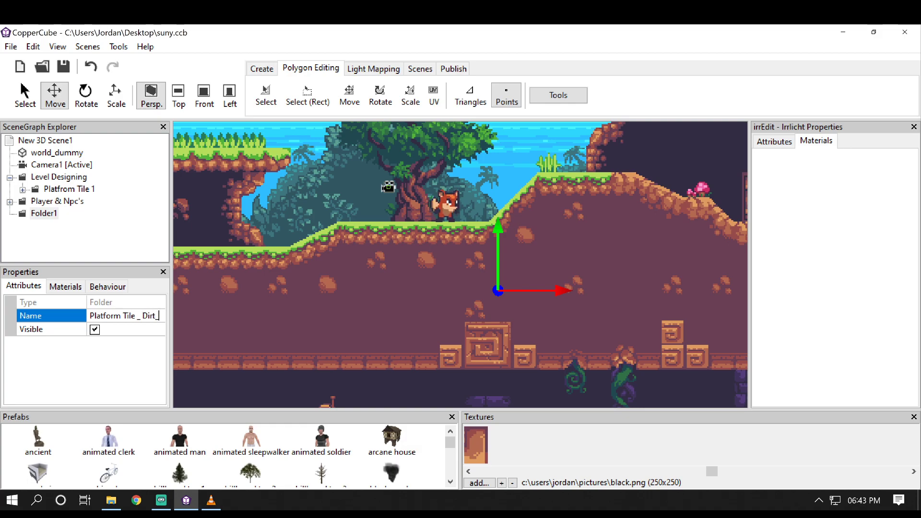
{"action": "type", "text": "No_collision"}
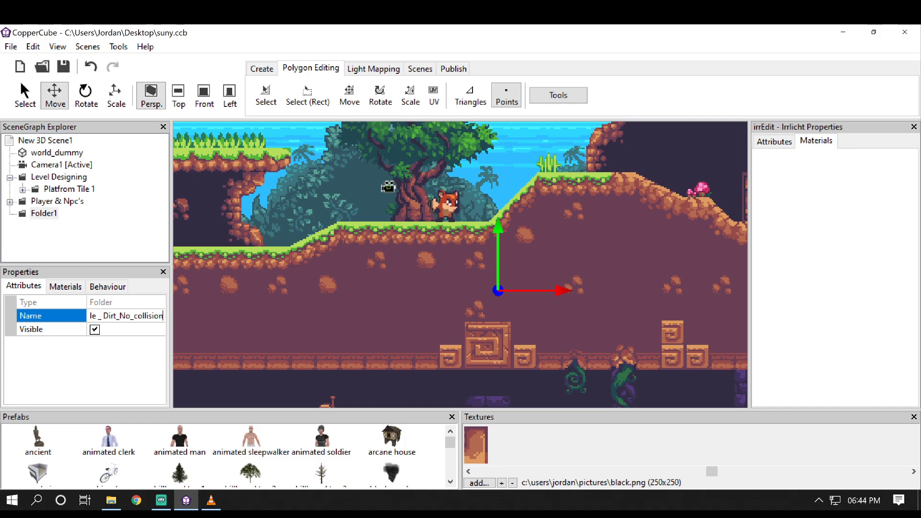
{"action": "key", "text": "Return"}
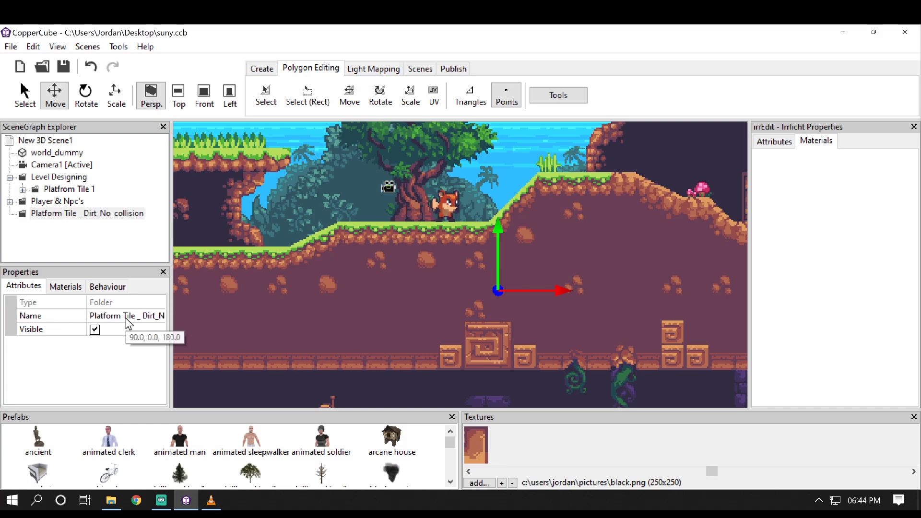
{"action": "left_click", "coordinate": [41, 214]}
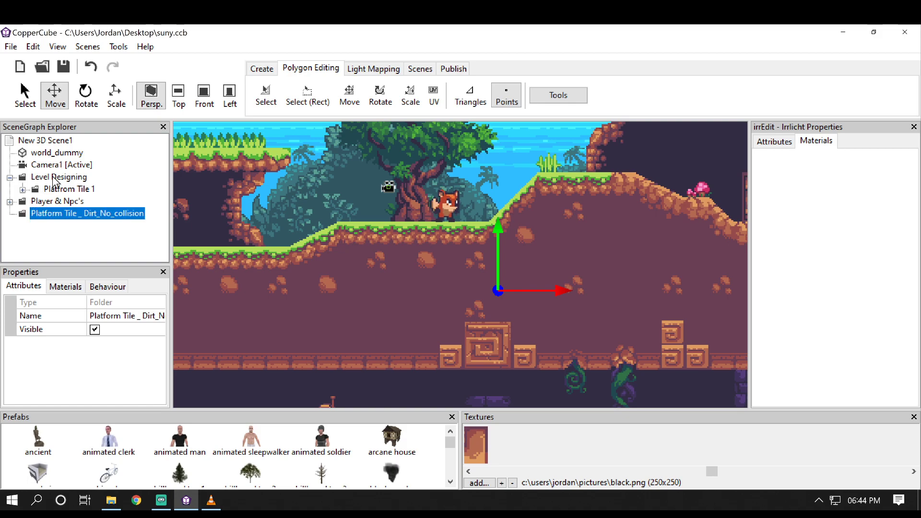
{"action": "left_click_drag", "start_coordinate": [46, 216], "coordinate": [53, 179]}
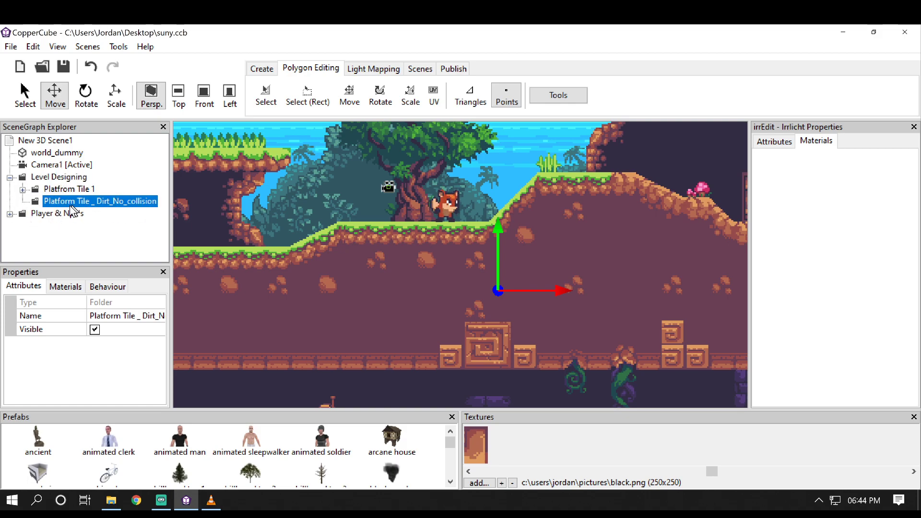
- Pick the plain dirt texture tile242.png from the texture library as the current texture
{"action": "middle_click_drag", "start_coordinate": [455, 254], "coordinate": [416, 273]}
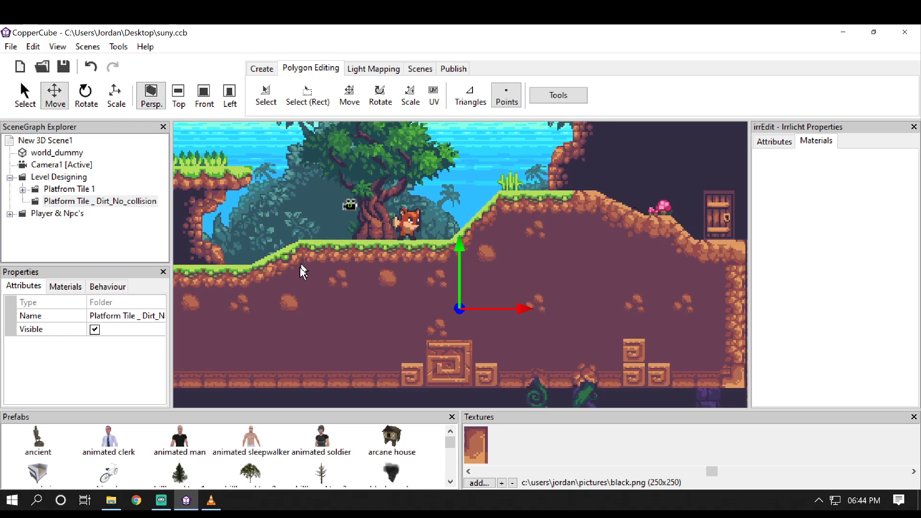
{"action": "middle_click_drag", "start_coordinate": [321, 269], "coordinate": [368, 243]}
{"action": "left_click_drag", "start_coordinate": [712, 471], "coordinate": [671, 470]}
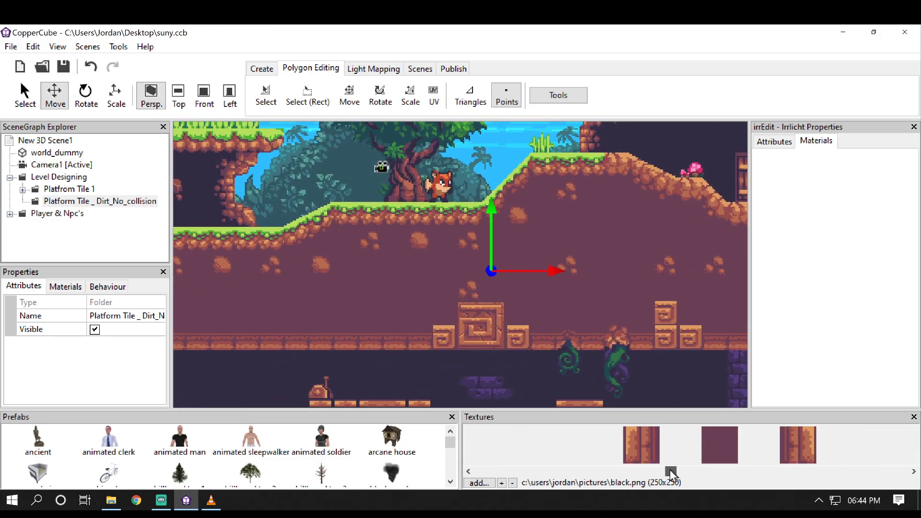
{"action": "left_click", "coordinate": [687, 434]}
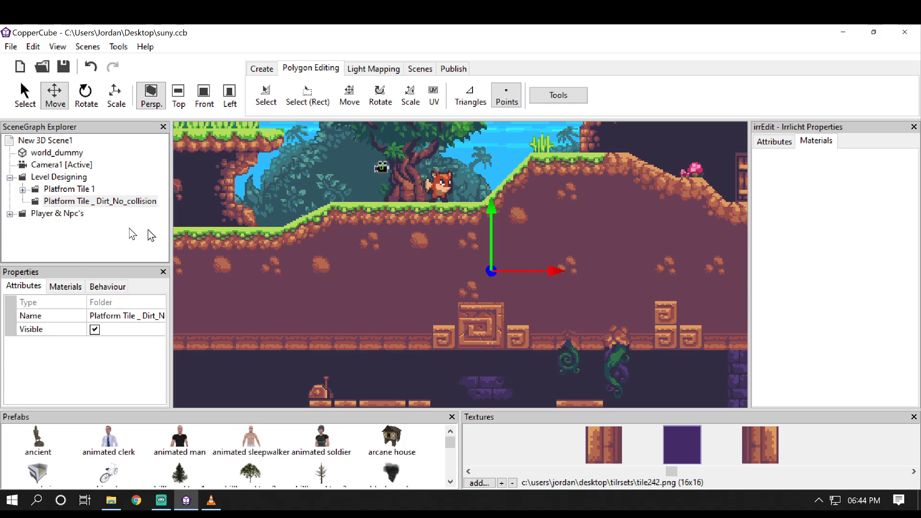
{"action": "middle_click_drag", "start_coordinate": [369, 279], "coordinate": [350, 312]}
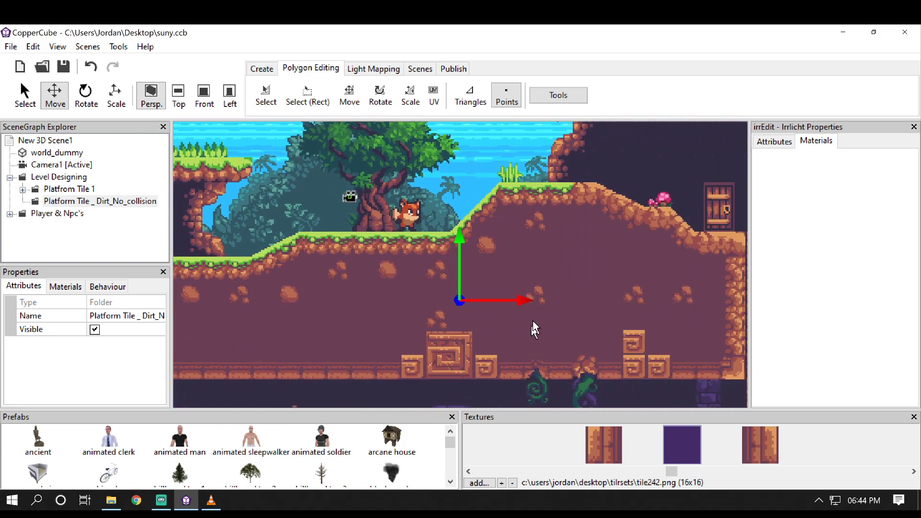
- Clone Platform_tile_15 and move the copy into the Platform Tile _ Dirt_No_collision folder
{"action": "left_click", "coordinate": [22, 189]}
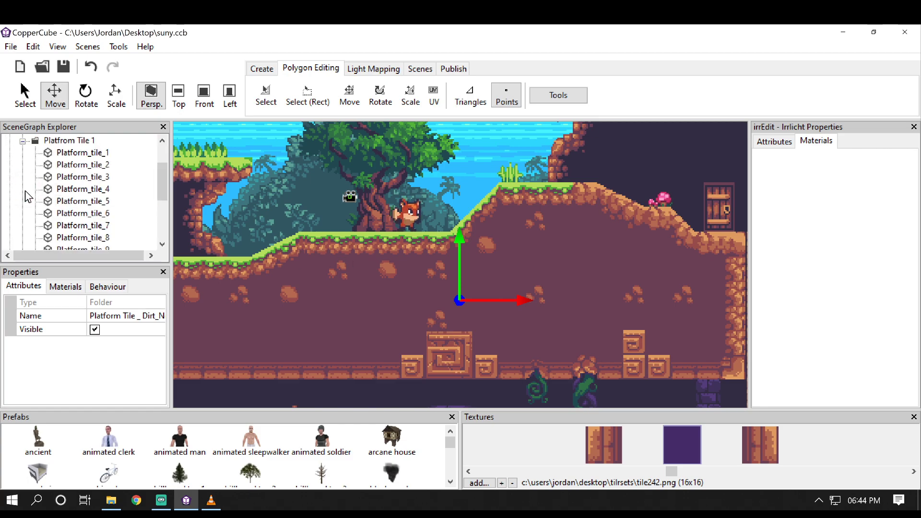
{"action": "scroll", "coordinate": [64, 211], "scroll_direction": "down", "scroll_amount": 3}
{"action": "left_click", "coordinate": [64, 212]}
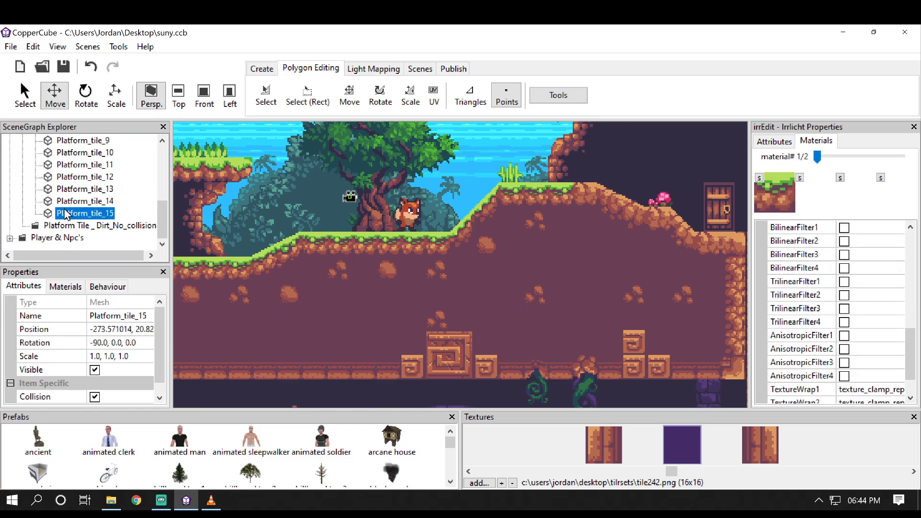
{"action": "key", "text": "ctrl+v"}
{"action": "left_click_drag", "start_coordinate": [160, 164], "coordinate": [164, 235]}
{"action": "left_click", "coordinate": [90, 215]}
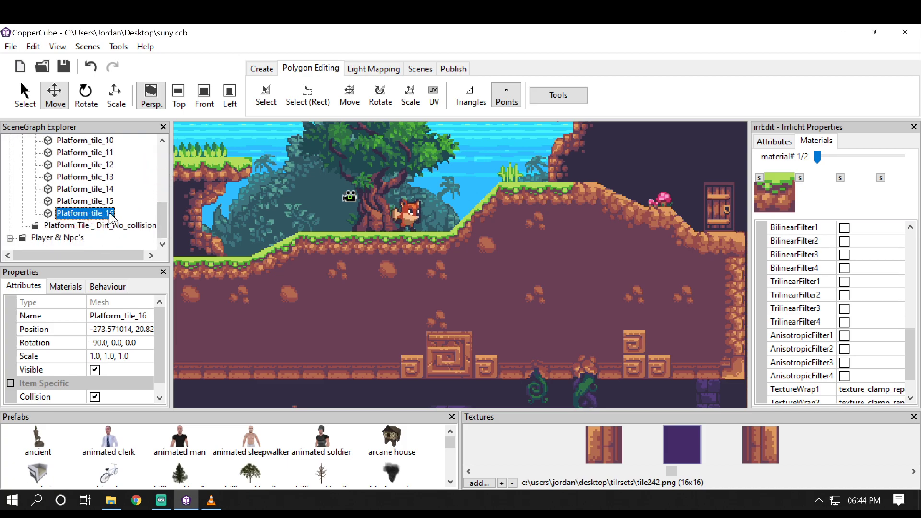
{"action": "left_click", "coordinate": [101, 227]}
{"action": "left_click_drag", "start_coordinate": [99, 225], "coordinate": [99, 226]}
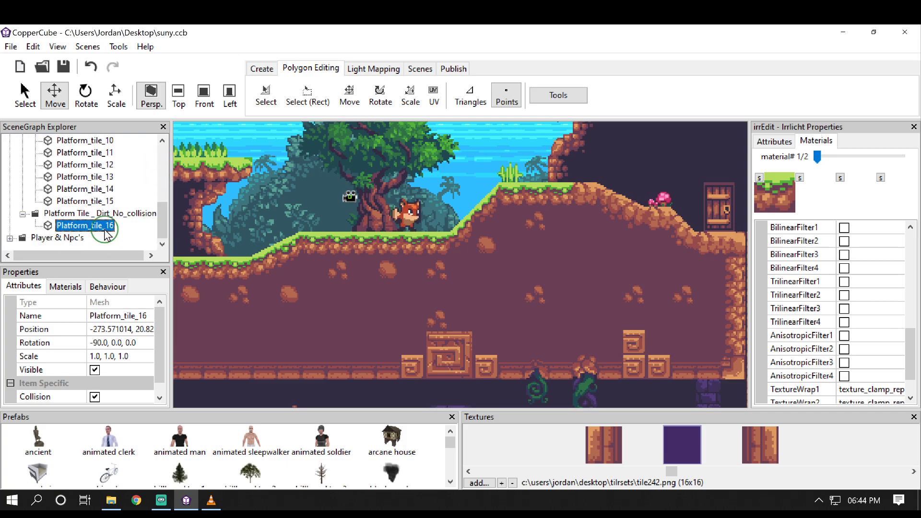
- Focus on the cloned tile and move it directly beneath the lower grass row, near the slope beside the cave
{"action": "left_click", "coordinate": [66, 287]}
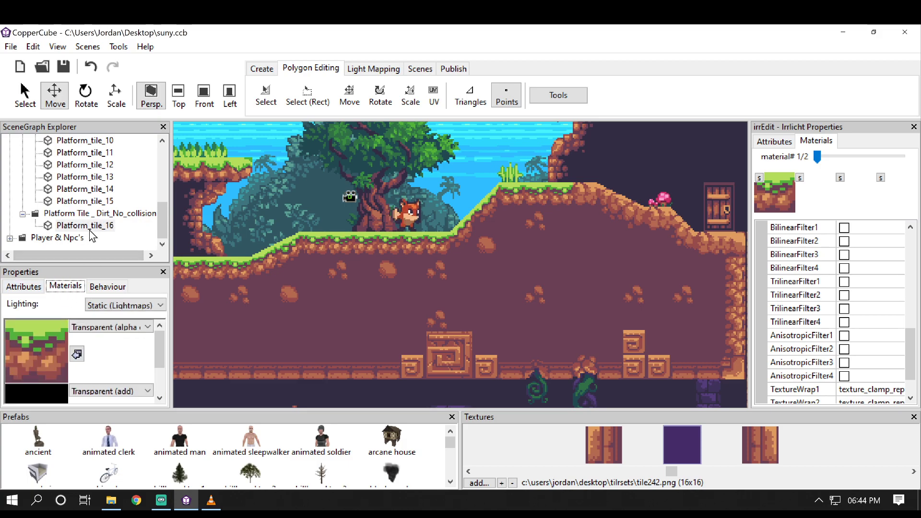
{"action": "double_click", "coordinate": [85, 226]}
{"action": "left_click", "coordinate": [67, 287]}
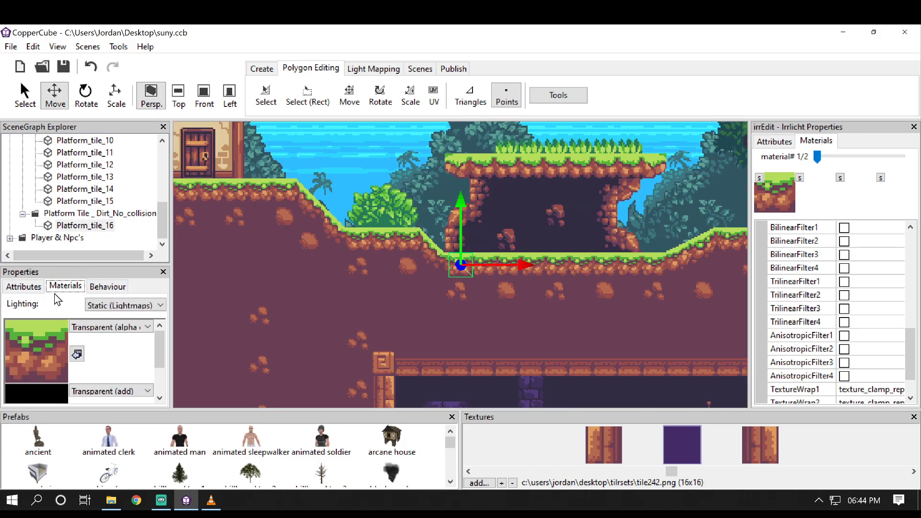
{"action": "middle_click_drag", "start_coordinate": [345, 235], "coordinate": [333, 252]}
{"action": "scroll", "coordinate": [494, 313], "scroll_direction": "up", "scroll_amount": 1}
{"action": "left_click_drag", "start_coordinate": [444, 224], "coordinate": [445, 229]}
{"action": "left_click_drag", "start_coordinate": [507, 312], "coordinate": [514, 312]}
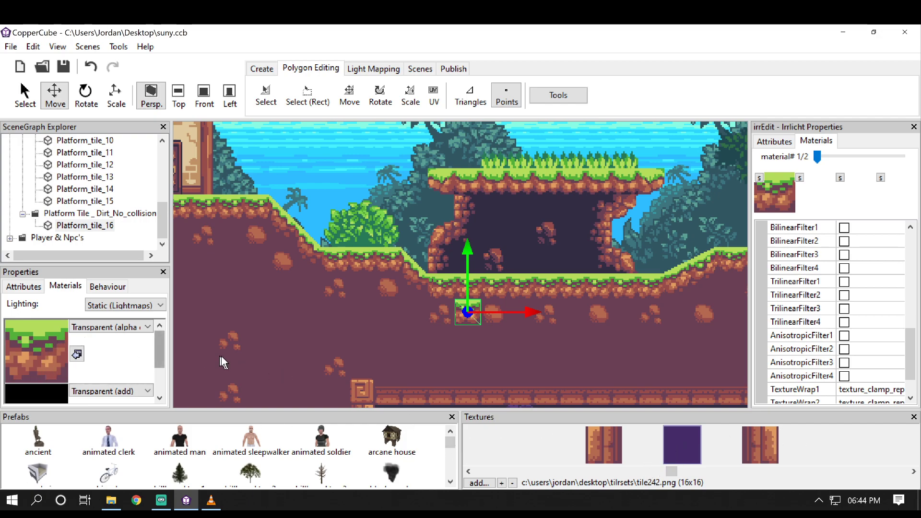
- Replace the cloned tile's grass texture with the dirt texture tile242.png and check how it blends with the background guide
{"action": "left_click", "coordinate": [77, 354]}
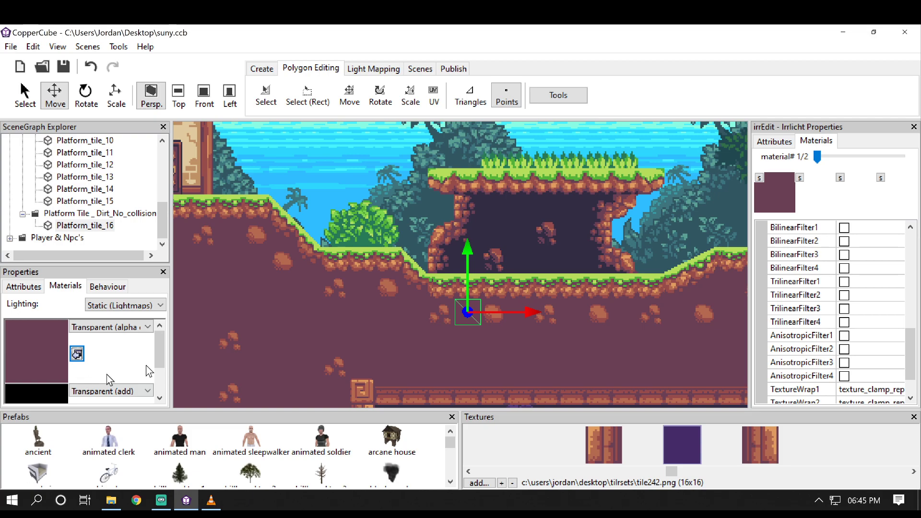
{"action": "mouse_move", "coordinate": [161, 358]}
{"action": "left_mouse_down"}
{"action": "mouse_move", "coordinate": [162, 376]}
{"action": "mouse_move", "coordinate": [160, 350]}
{"action": "left_mouse_up"}
{"action": "scroll", "coordinate": [575, 365], "scroll_direction": "up", "scroll_amount": 3}
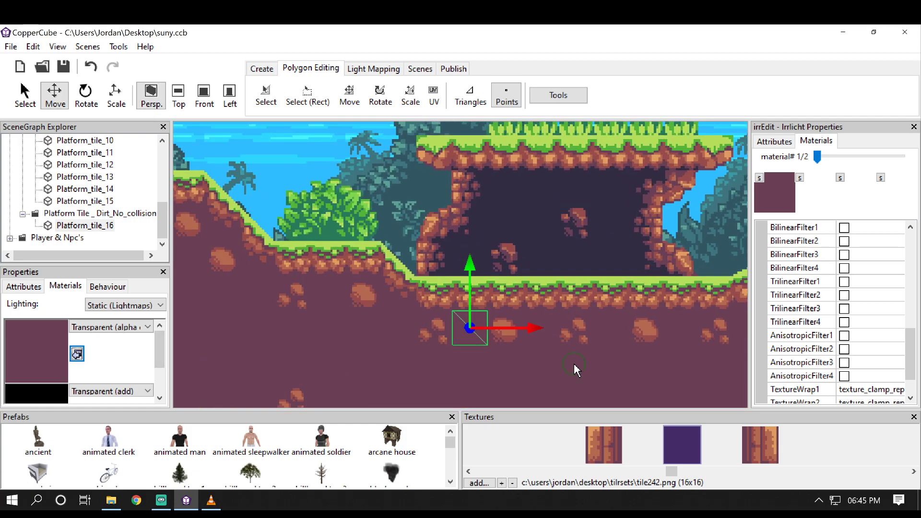
{"action": "scroll", "coordinate": [574, 364], "scroll_direction": "up", "scroll_amount": 2}
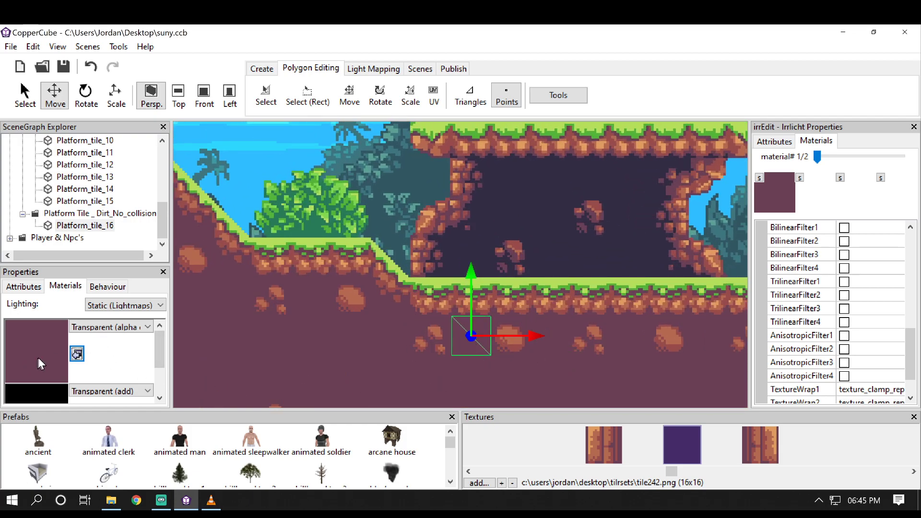
{"action": "scroll", "coordinate": [591, 356], "scroll_direction": "up", "scroll_amount": 3}
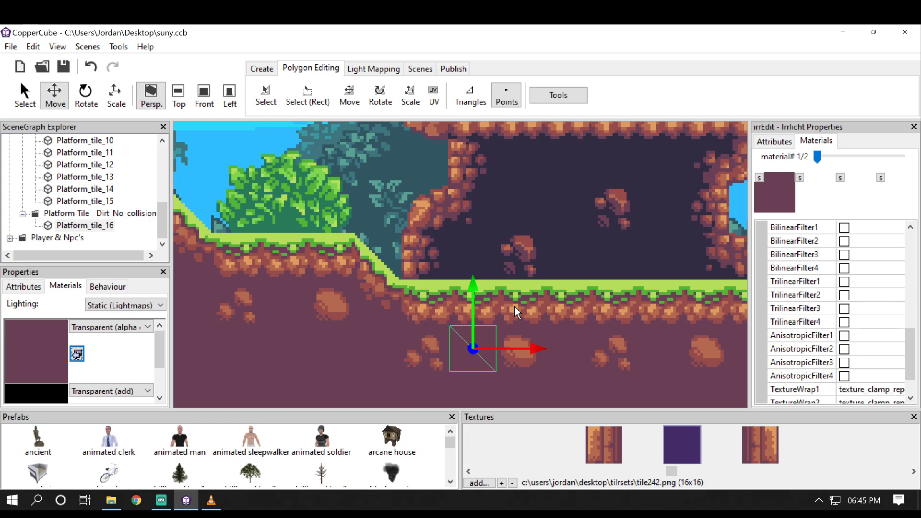
{"action": "scroll", "coordinate": [515, 307], "scroll_direction": "down", "scroll_amount": 2}
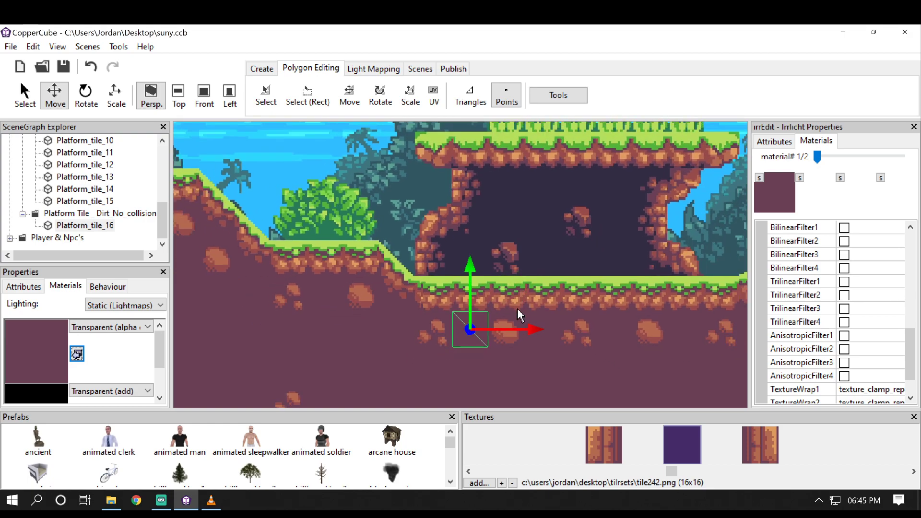
{"action": "left_click", "coordinate": [470, 270]}
{"action": "left_click_drag", "start_coordinate": [470, 266], "coordinate": [470, 271]}
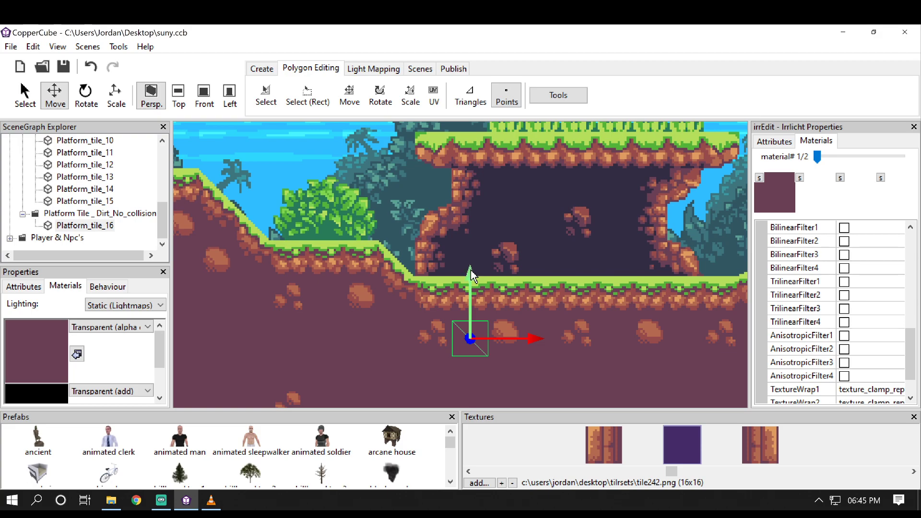
{"action": "key", "text": "ctrl+z"}
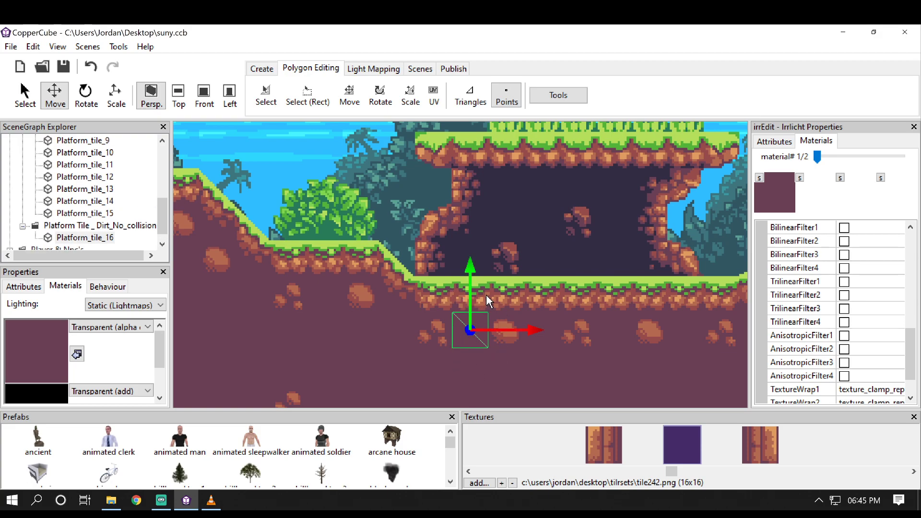
- Clone the dirt tile and place the copy one tile directly beneath the original
{"action": "left_click", "coordinate": [476, 307]}
{"action": "left_click", "coordinate": [473, 323]}
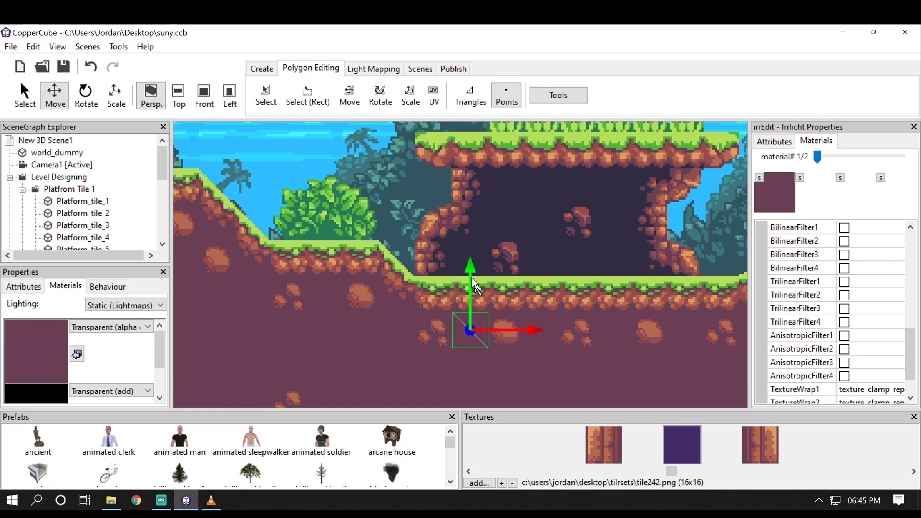
{"action": "left_click_drag", "start_coordinate": [470, 267], "coordinate": [470, 278]}
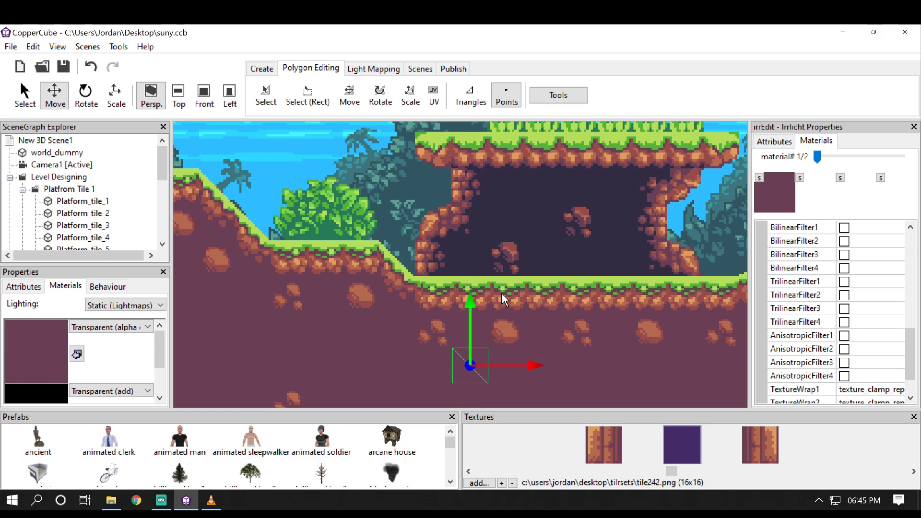
- Extend the lower dirt row rightward with two more snapped clones of the dirt tile
{"action": "left_click_drag", "start_coordinate": [540, 367], "coordinate": [561, 373]}
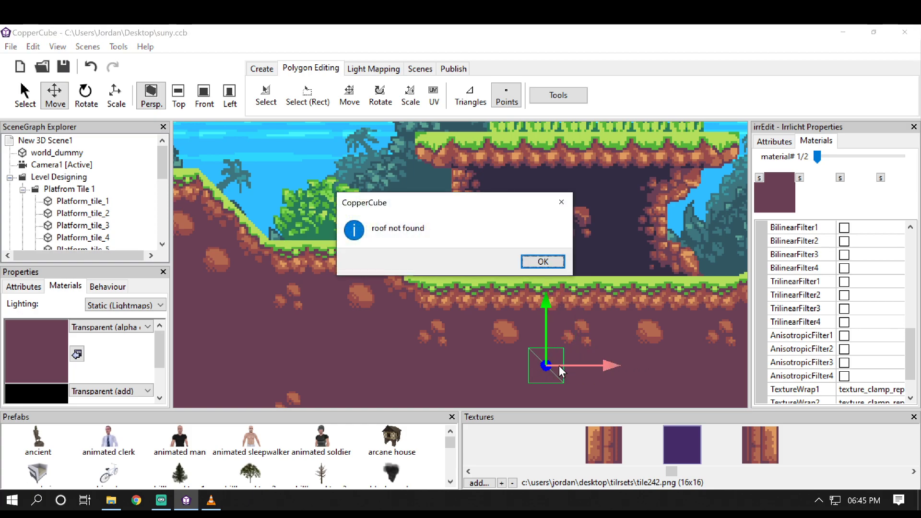
{"action": "left_click", "coordinate": [542, 262]}
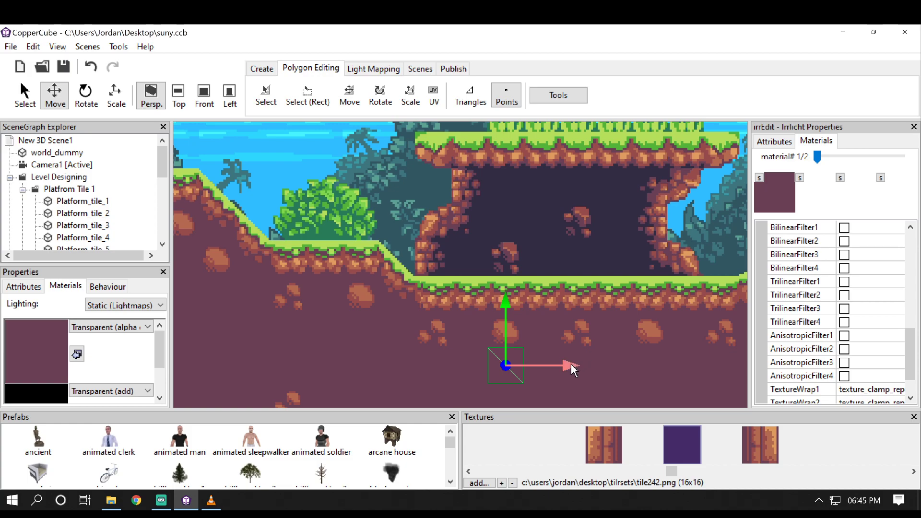
{"action": "left_click_drag", "start_coordinate": [572, 367], "coordinate": [590, 370]}
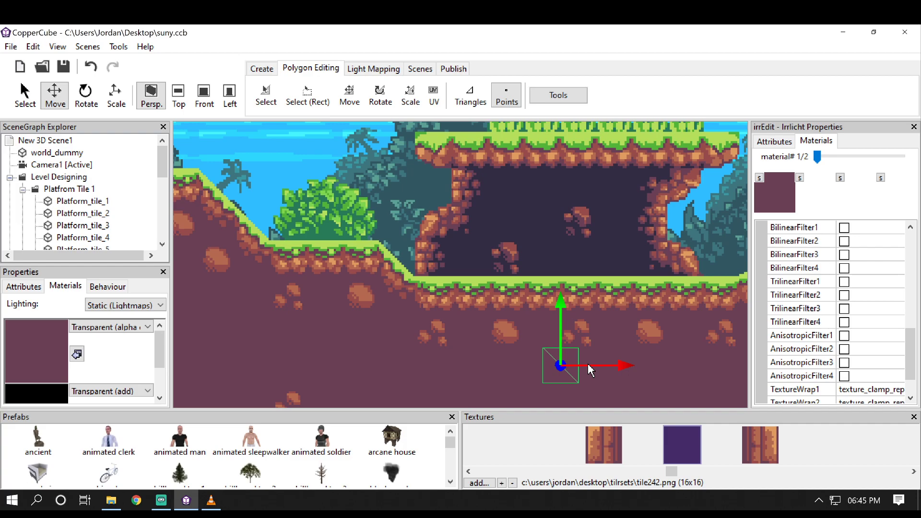
{"action": "left_click_drag", "start_coordinate": [584, 366], "coordinate": [580, 352]}
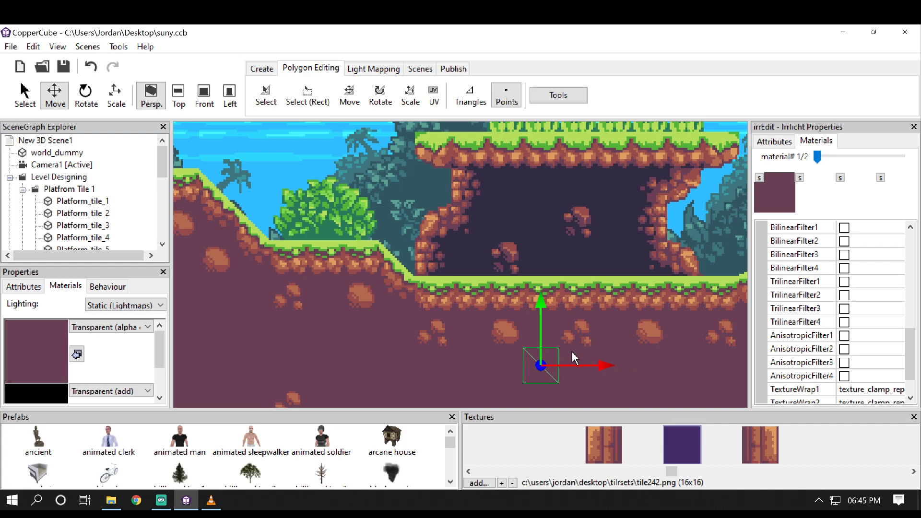
{"action": "left_click", "coordinate": [574, 360]}
{"action": "left_click", "coordinate": [540, 365]}
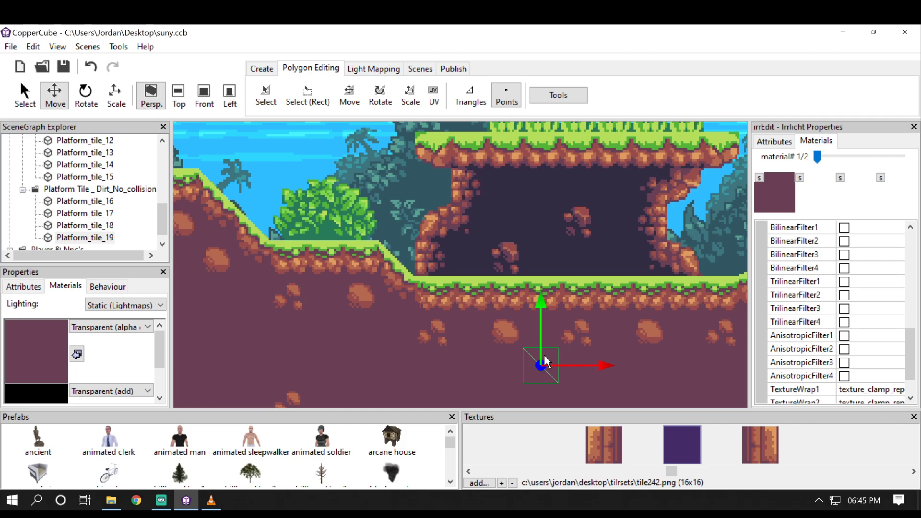
- Try extending the dirt row directly beneath the lower grass with another cloned tile moved further along the row
{"action": "left_click_drag", "start_coordinate": [545, 312], "coordinate": [544, 346]}
{"action": "middle_click_drag", "start_coordinate": [684, 378], "coordinate": [480, 346]}
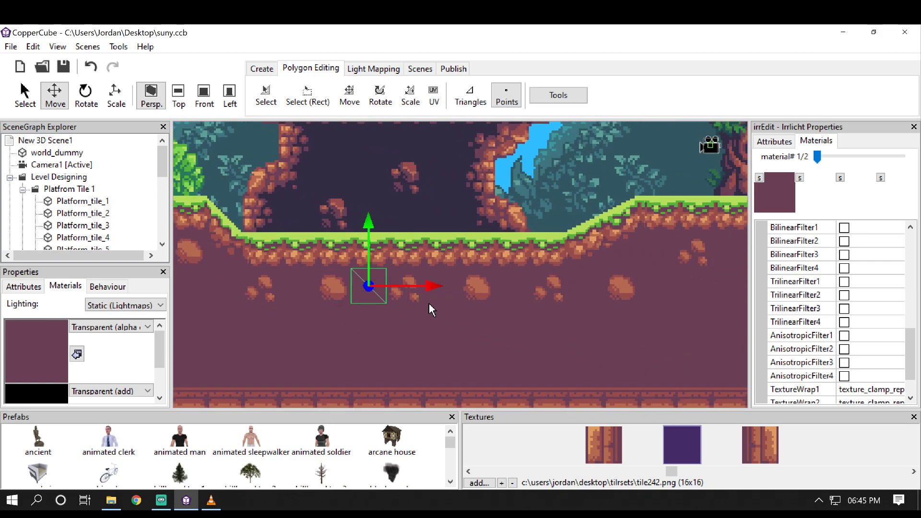
{"action": "left_click_drag", "start_coordinate": [432, 287], "coordinate": [462, 288]}
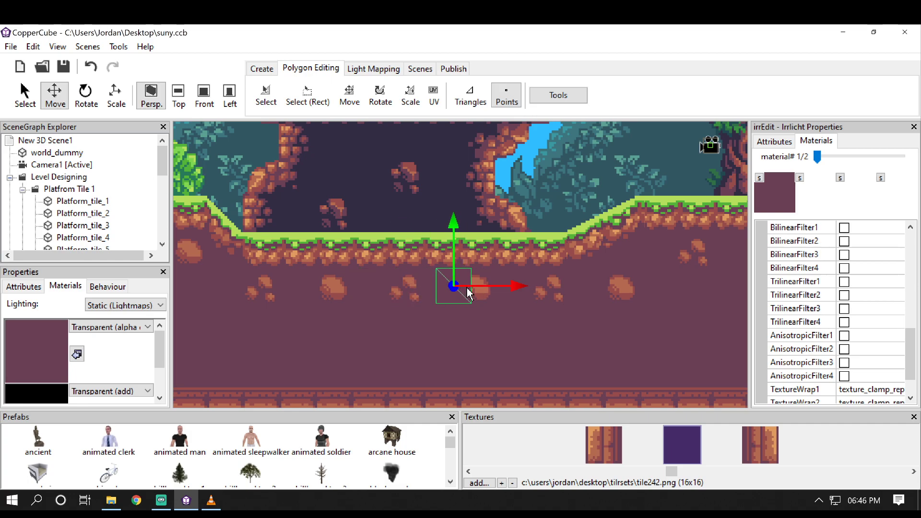
{"action": "left_click", "coordinate": [427, 290]}
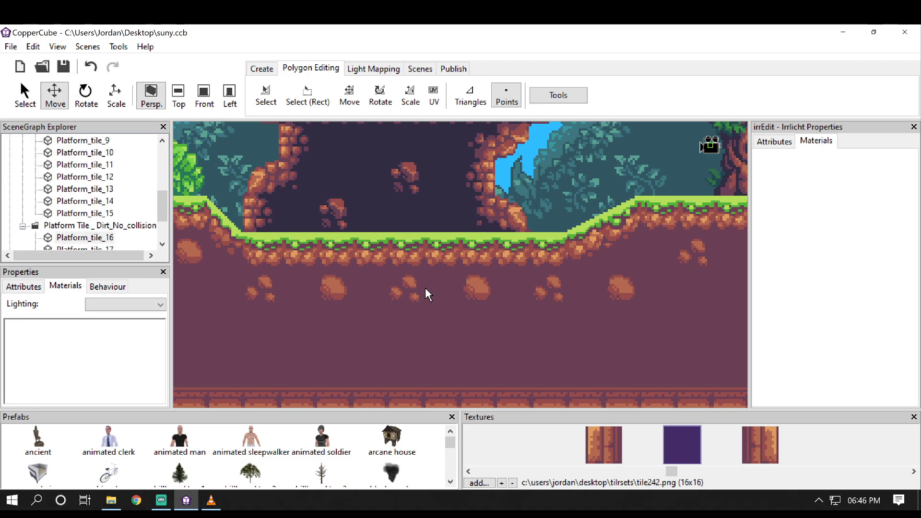
- Delete the dirt clones Platform_tile_17 through Platform_tile_110 from the Dirt_No_collision folder
{"action": "scroll", "coordinate": [113, 225], "scroll_direction": "down", "scroll_amount": 2}
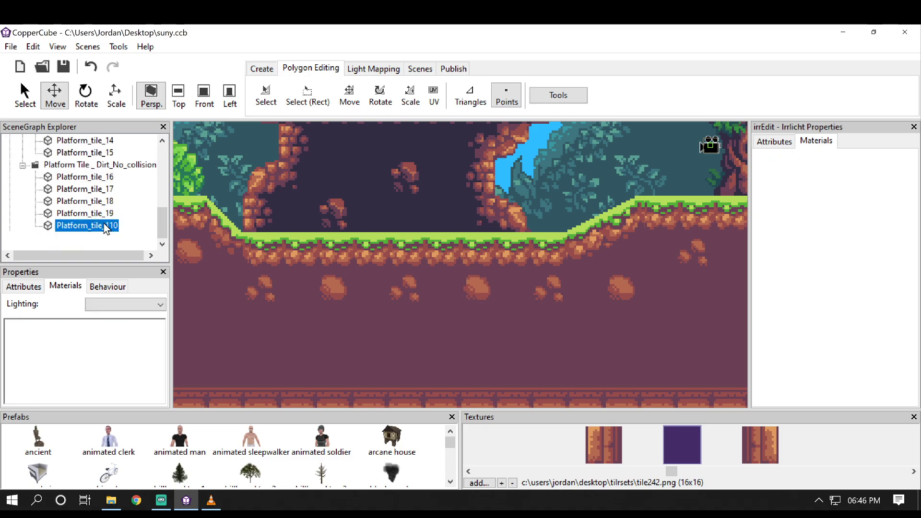
{"action": "left_click", "coordinate": [105, 226]}
{"action": "left_click", "coordinate": [91, 190], "text": "shift"}
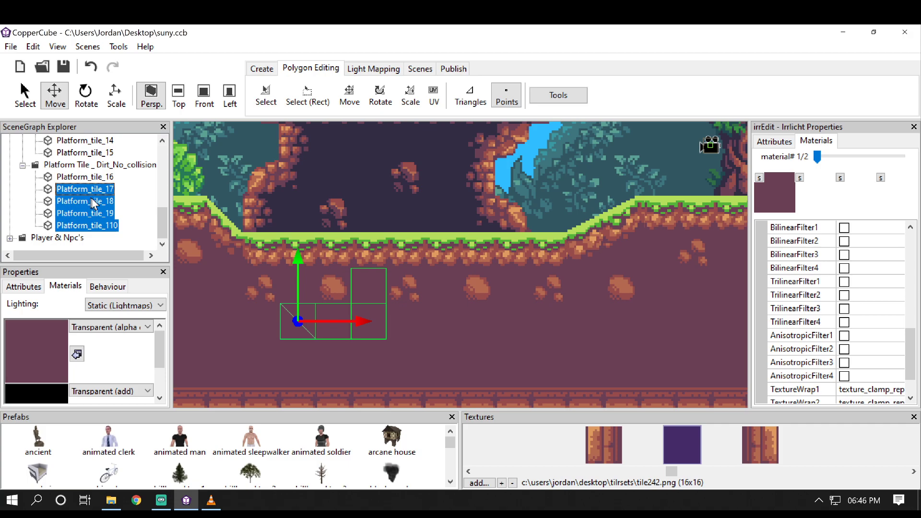
{"action": "key", "text": "Delete"}
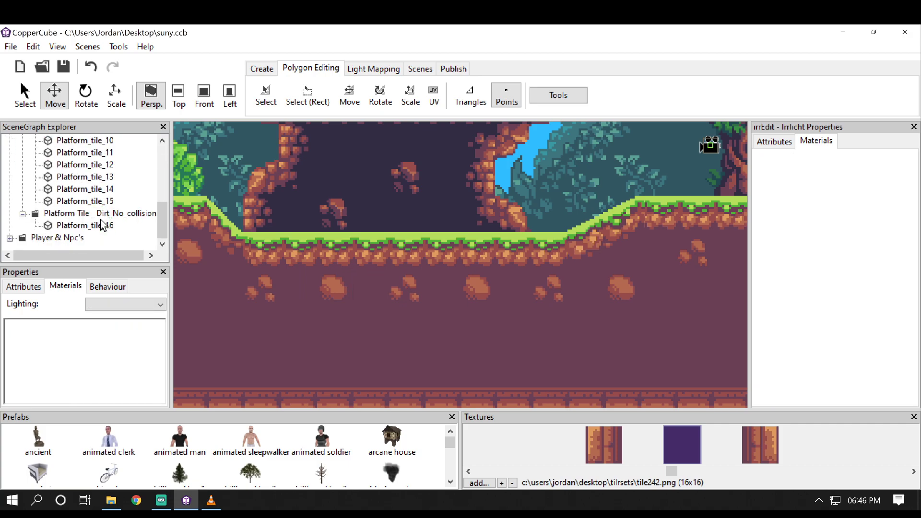
- Turn off collision for the remaining dirt tile, Platform_tile_16
{"action": "left_click", "coordinate": [98, 225]}
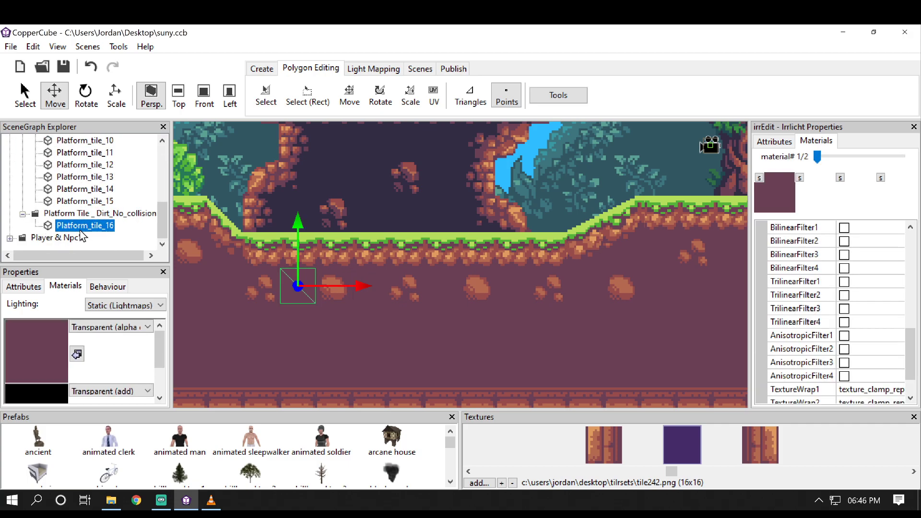
{"action": "left_click", "coordinate": [25, 287]}
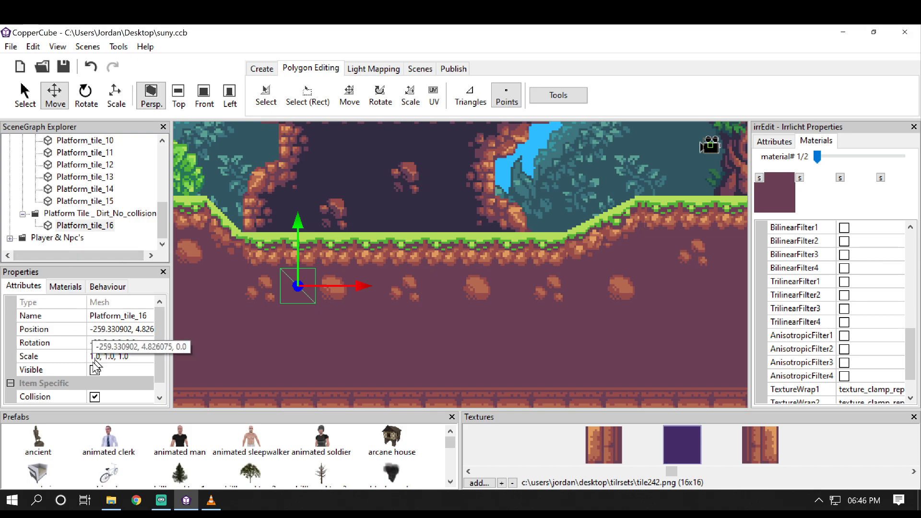
{"action": "left_click", "coordinate": [94, 397]}
- Clone the non-collision dirt tile one tile directly beneath the original and extend that lower row rightward with three more clones
{"action": "key", "text": "ctrl+d"}
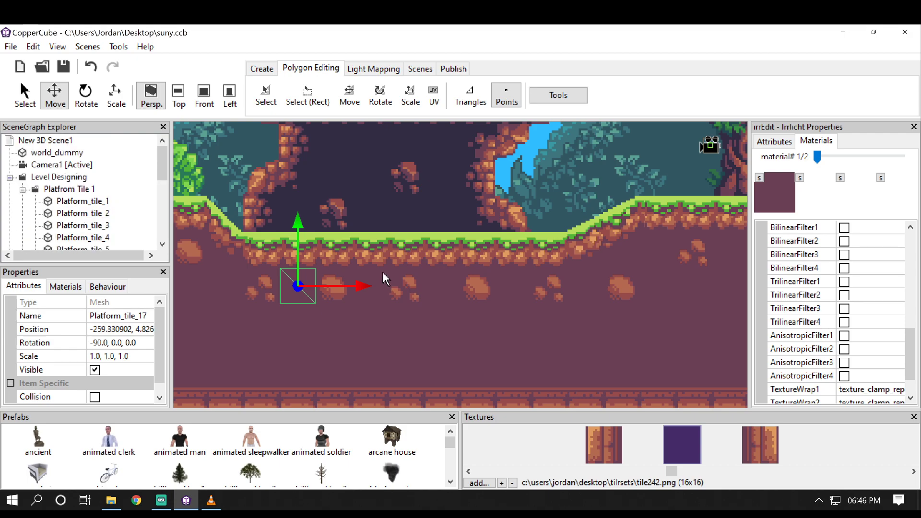
{"action": "left_click_drag", "start_coordinate": [299, 225], "coordinate": [298, 241]}
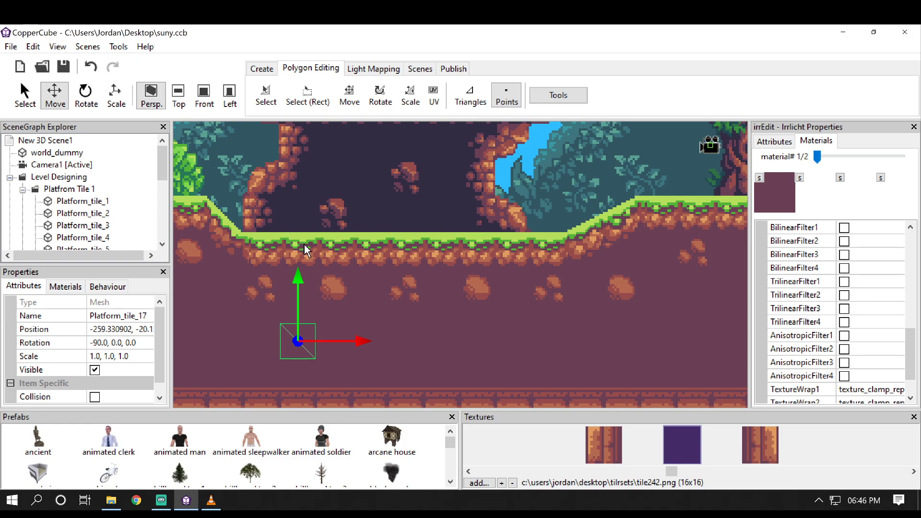
{"action": "left_click_drag", "start_coordinate": [298, 273], "coordinate": [302, 253]}
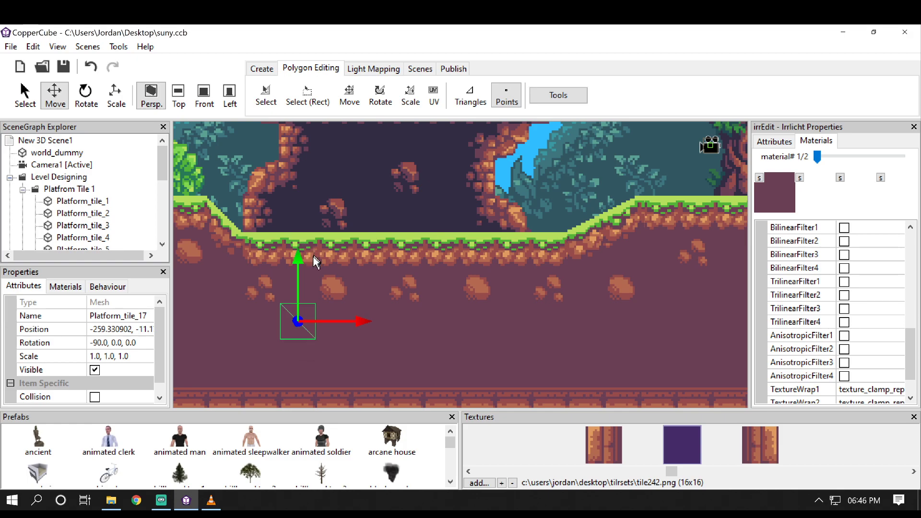
{"action": "key", "text": "ctrl+d"}
{"action": "left_click_drag", "start_coordinate": [344, 322], "coordinate": [513, 334]}
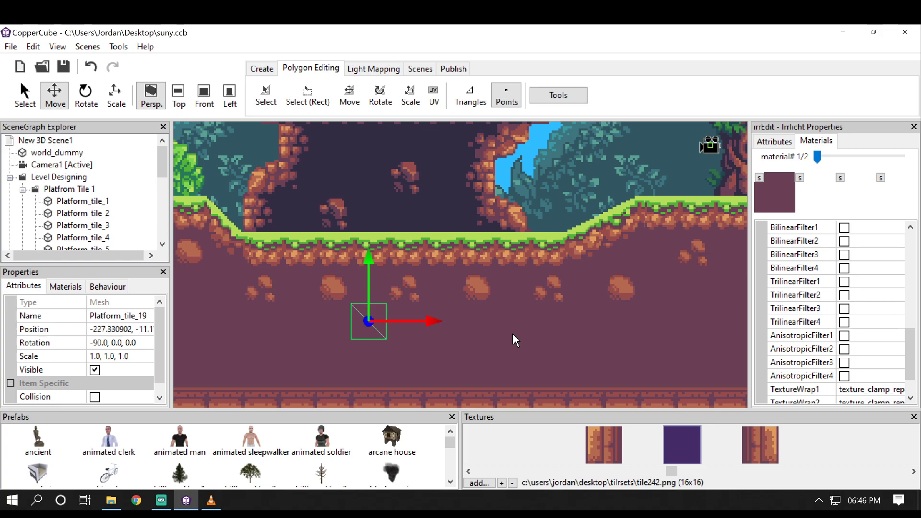
{"action": "mouse_move", "coordinate": [425, 323]}
{"action": "left_mouse_down", "text": "shift"}
{"action": "mouse_move", "coordinate": [444, 325]}
{"action": "mouse_move", "coordinate": [410, 321]}
{"action": "left_mouse_up", "text": "shift"}
- Examine the background guide's underground ruins, stacked spiral blocks, ladder shaft and upper cave for the next tiles to build
{"action": "middle_click_drag", "start_coordinate": [448, 216], "coordinate": [549, 244]}
{"action": "middle_click_drag", "start_coordinate": [394, 319], "coordinate": [298, 293]}
{"action": "mouse_move", "coordinate": [161, 172]}
{"action": "left_mouse_down"}
{"action": "mouse_move", "coordinate": [163, 245]}
{"action": "mouse_move", "coordinate": [171, 159]}
{"action": "left_mouse_up"}
{"action": "middle_click_drag", "start_coordinate": [328, 202], "coordinate": [643, 205]}
{"action": "middle_click_drag", "start_coordinate": [456, 207], "coordinate": [247, 195]}
{"action": "middle_click_drag", "start_coordinate": [469, 291], "coordinate": [348, 300]}
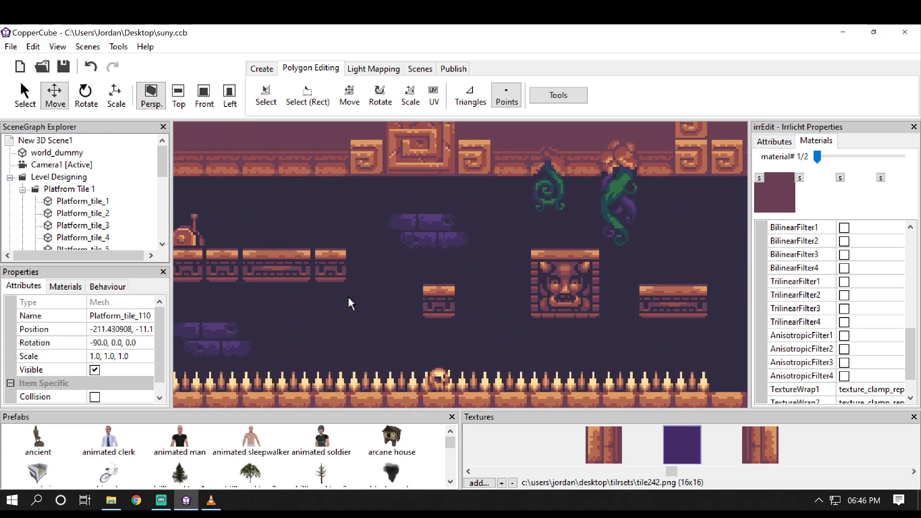
{"action": "left_click", "coordinate": [329, 260]}
{"action": "middle_click_drag", "start_coordinate": [329, 249], "coordinate": [368, 239]}
{"action": "middle_click_drag", "start_coordinate": [532, 213], "coordinate": [358, 223]}
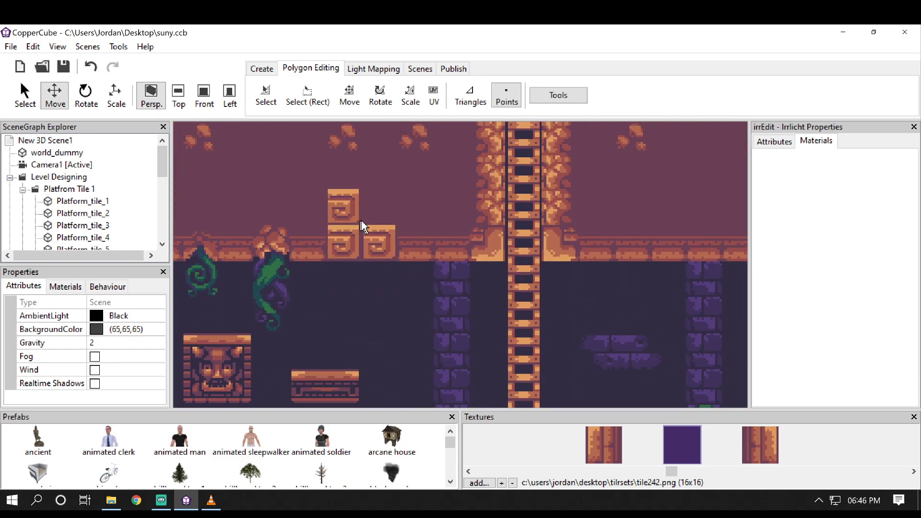
{"action": "middle_click_drag", "start_coordinate": [455, 207], "coordinate": [533, 280]}
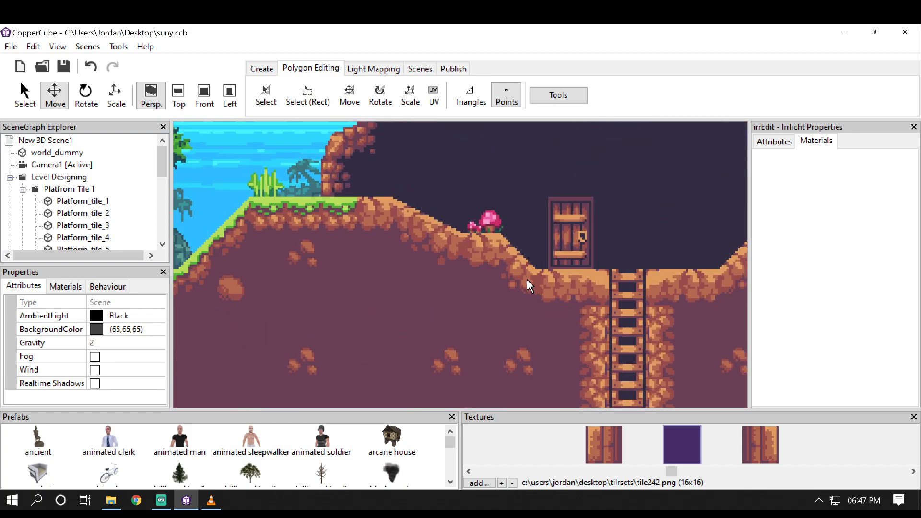
{"action": "middle_click_drag", "start_coordinate": [481, 396], "coordinate": [517, 300]}
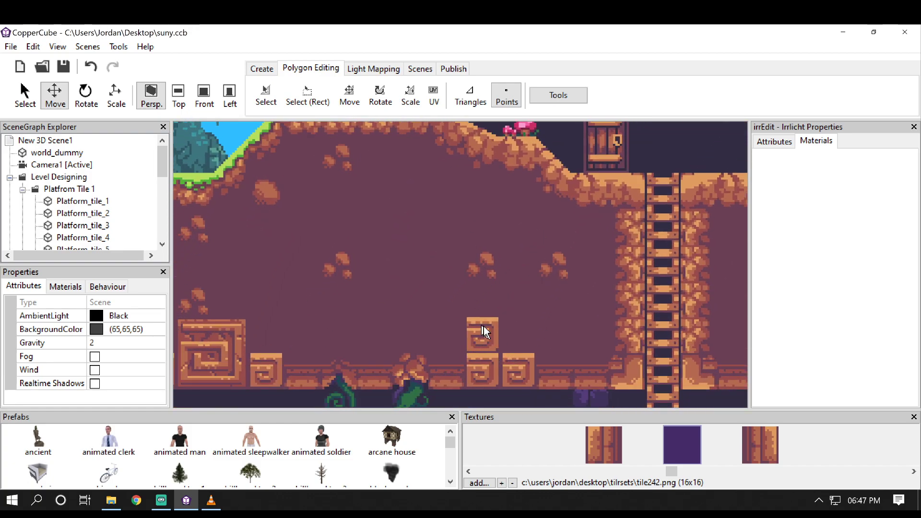
- Choose the spiral block texture tile501.png from the texture library to match the blocks in the background guide
{"action": "left_click_drag", "start_coordinate": [664, 470], "coordinate": [846, 472]}
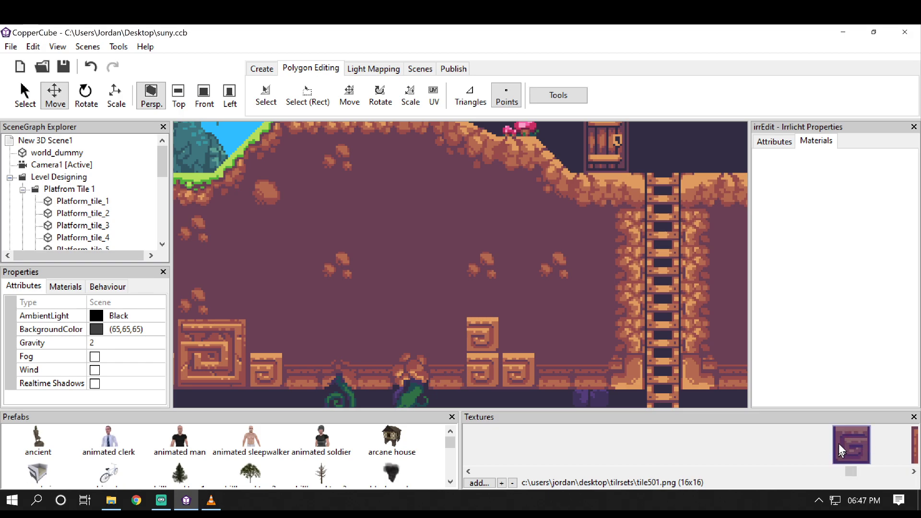
{"action": "middle_click_drag", "start_coordinate": [708, 348], "coordinate": [660, 333]}
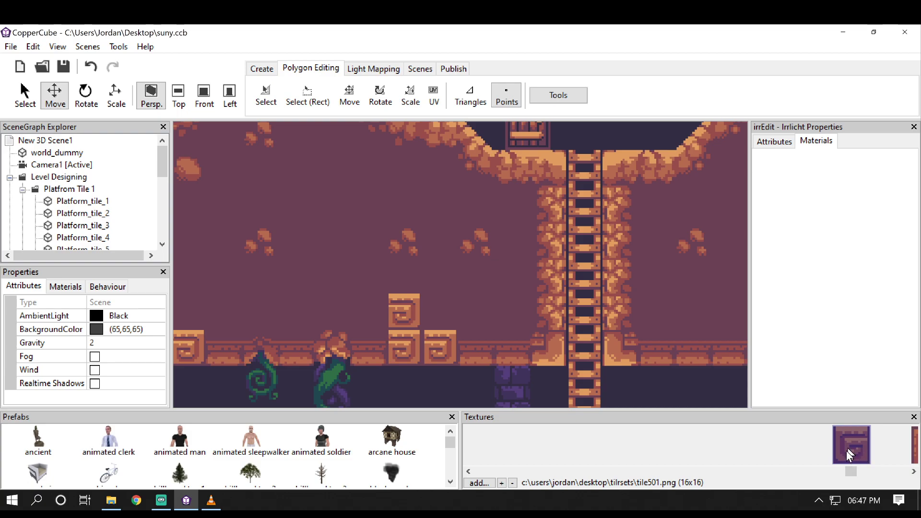
- Collapse the Platfrom Tile 1 and Platform Tile _ Dirt_No_collision folders in the scene graph
{"action": "left_click_drag", "start_coordinate": [157, 174], "coordinate": [163, 228]}
{"action": "left_click", "coordinate": [102, 226]}
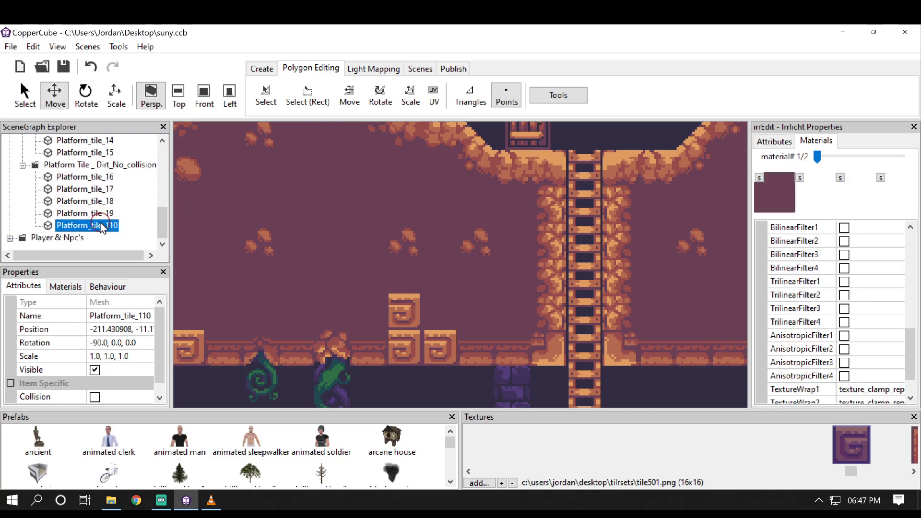
{"action": "left_click", "coordinate": [96, 165]}
{"action": "scroll", "coordinate": [93, 169], "scroll_direction": "up", "scroll_amount": 4}
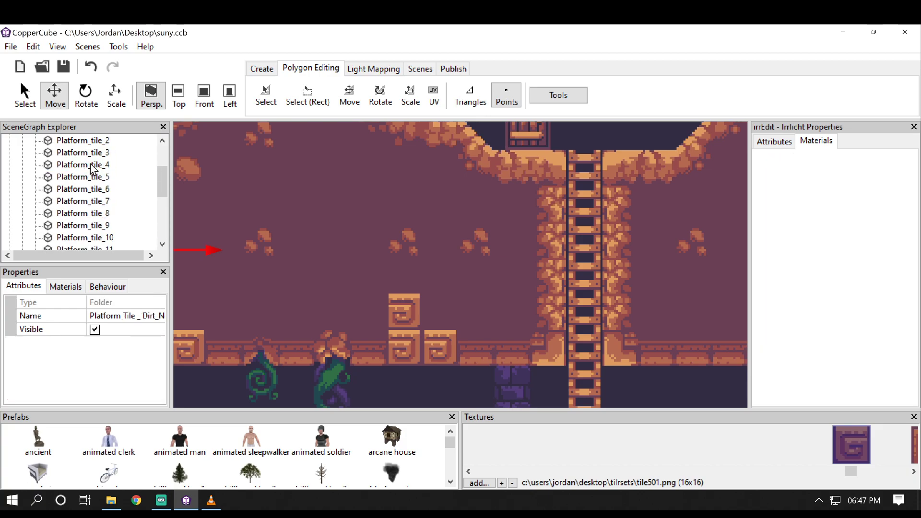
{"action": "scroll", "coordinate": [92, 169], "scroll_direction": "up", "scroll_amount": 2}
{"action": "left_click", "coordinate": [23, 190]}
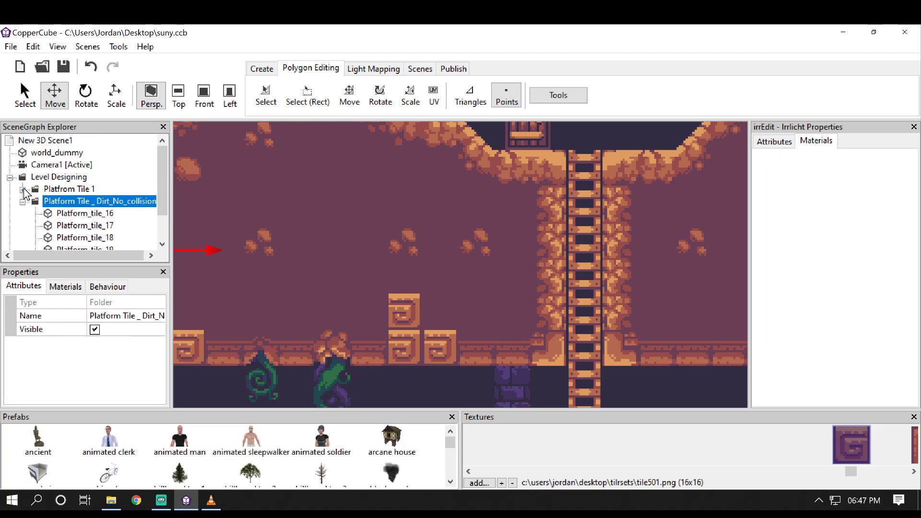
{"action": "left_click", "coordinate": [22, 202]}
- Create a folder named Tile BLock 1 and place it inside the Level Designing folder
{"action": "right_click", "coordinate": [53, 177]}
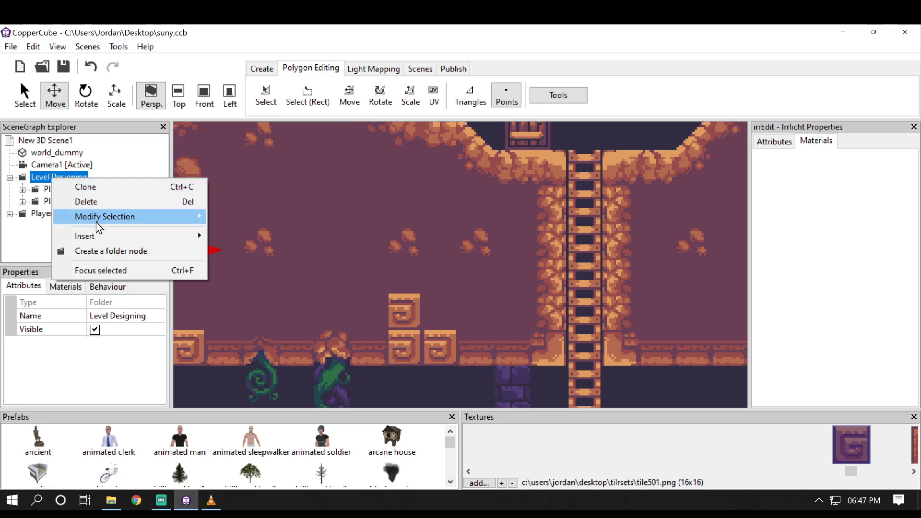
{"action": "left_click", "coordinate": [119, 250]}
{"action": "left_click", "coordinate": [48, 226]}
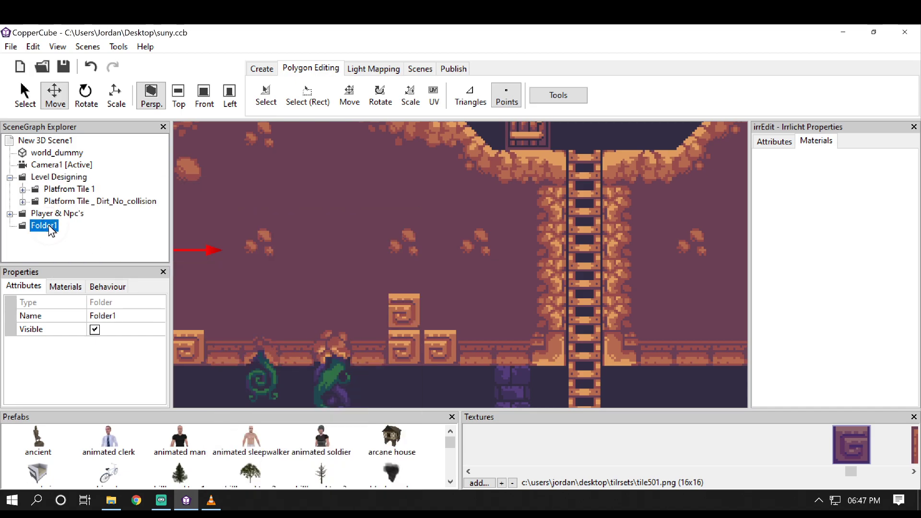
{"action": "left_click", "coordinate": [128, 315]}
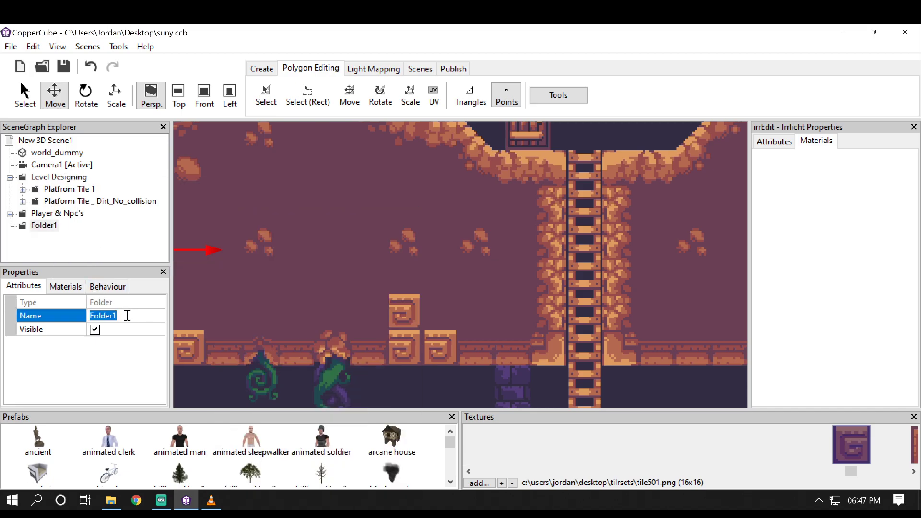
{"action": "type", "text": "BoxTiles"}
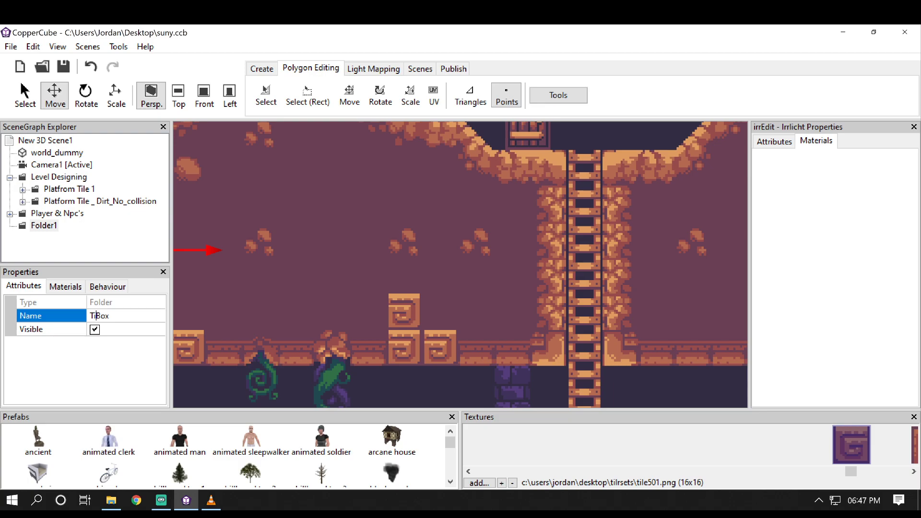
{"action": "key", "text": "BackSpace"}
{"action": "key", "text": "BackSpace"}
{"action": "type", "text": "e"}
{"action": "key", "text": "Return"}
{"action": "left_click", "coordinate": [63, 225]}
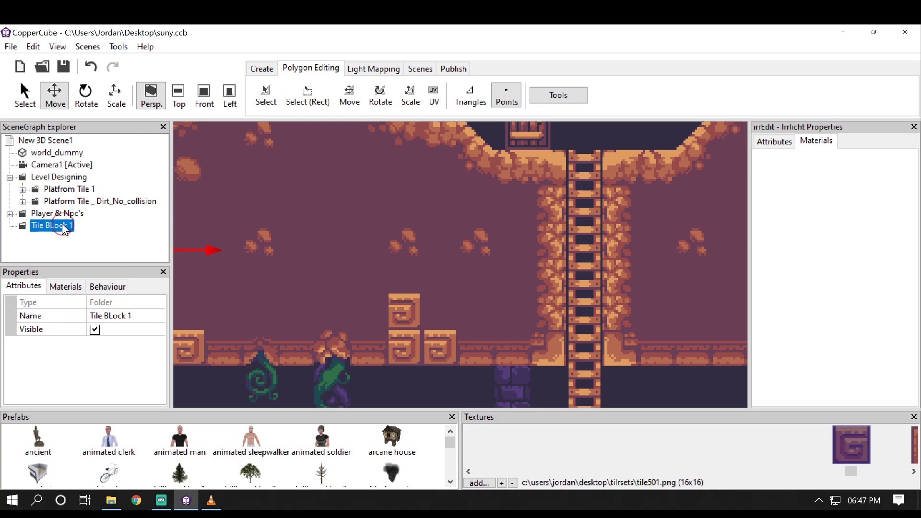
{"action": "left_click_drag", "start_coordinate": [51, 224], "coordinate": [68, 180]}
- Clone Platform_tile_110 from the dirt folder and move the copy into the Tile BLock 1 folder
{"action": "left_click", "coordinate": [73, 201]}
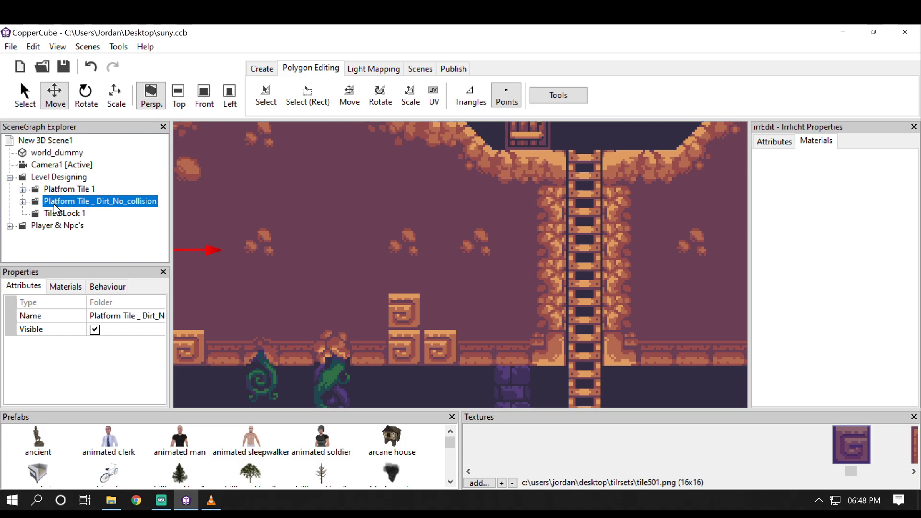
{"action": "left_click", "coordinate": [22, 201]}
{"action": "left_click", "coordinate": [64, 213]}
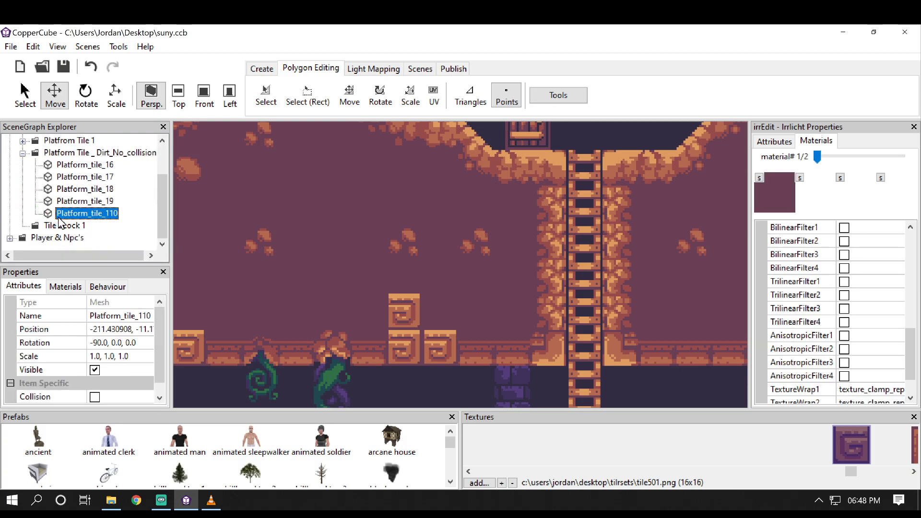
{"action": "key", "text": "ctrl+v"}
{"action": "scroll", "coordinate": [59, 218], "scroll_direction": "down", "scroll_amount": 2}
{"action": "left_click", "coordinate": [61, 215]}
{"action": "left_click_drag", "start_coordinate": [62, 218], "coordinate": [69, 226]}
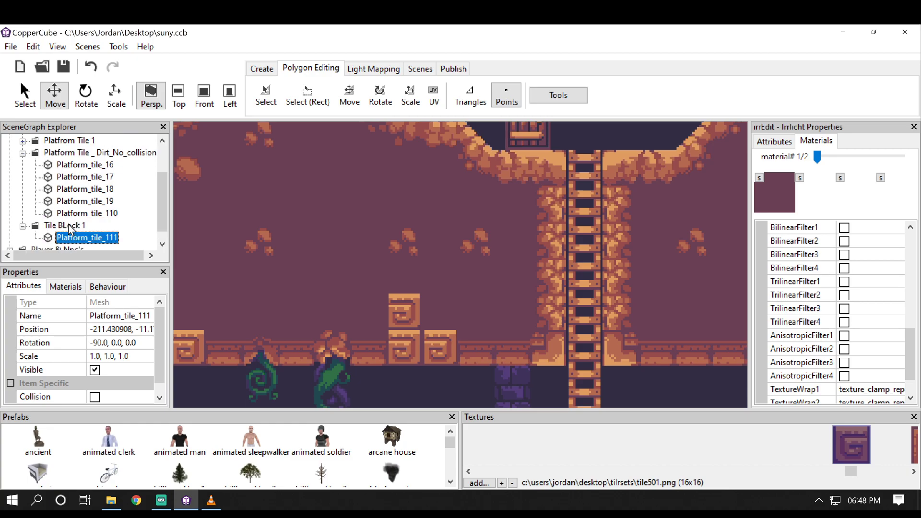
- Collapse the dirt folder and replace the cloned tile's dirt texture with the spiral block texture tile501.png
{"action": "left_click", "coordinate": [22, 153]}
{"action": "left_click", "coordinate": [65, 287]}
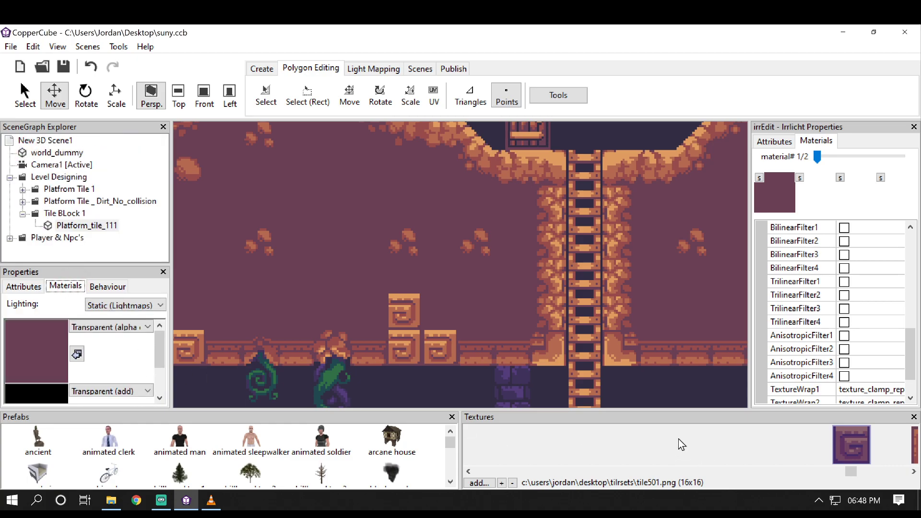
{"action": "left_click", "coordinate": [77, 354]}
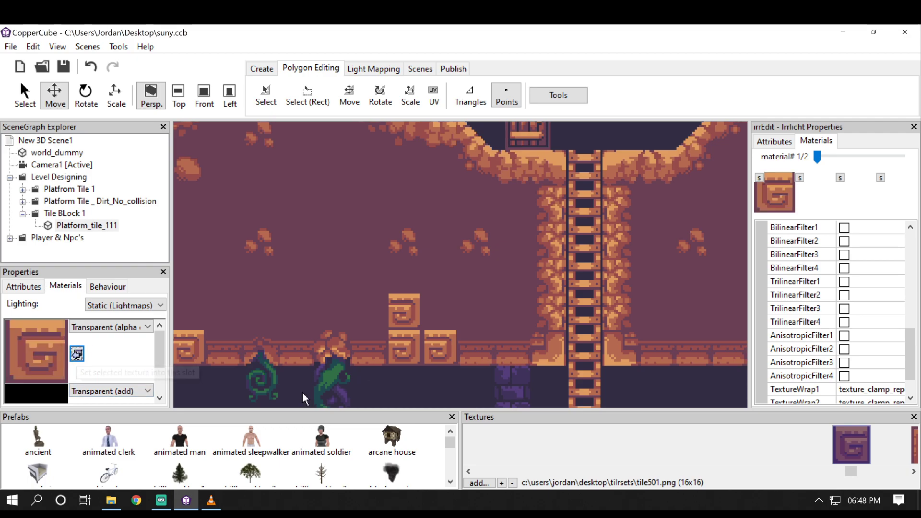
- Move Platform_tile_111 along the level to just above the small spiral block beside the large spiral block
{"action": "middle_click_drag", "start_coordinate": [361, 274], "coordinate": [691, 235]}
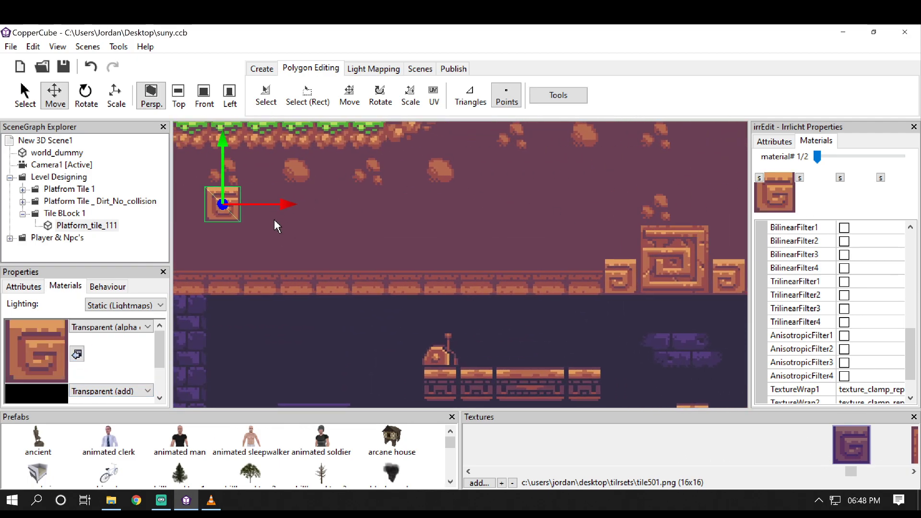
{"action": "left_click_drag", "start_coordinate": [287, 205], "coordinate": [402, 268]}
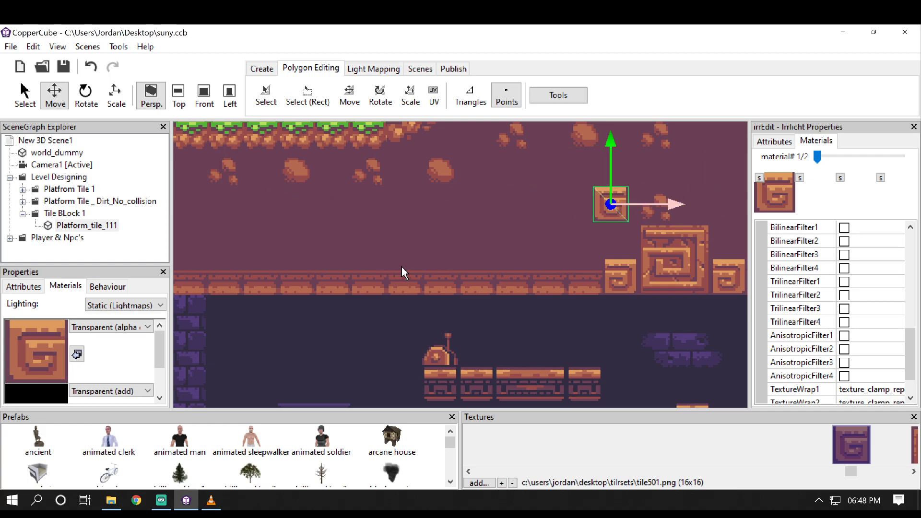
{"action": "left_click_drag", "start_coordinate": [611, 143], "coordinate": [616, 152]}
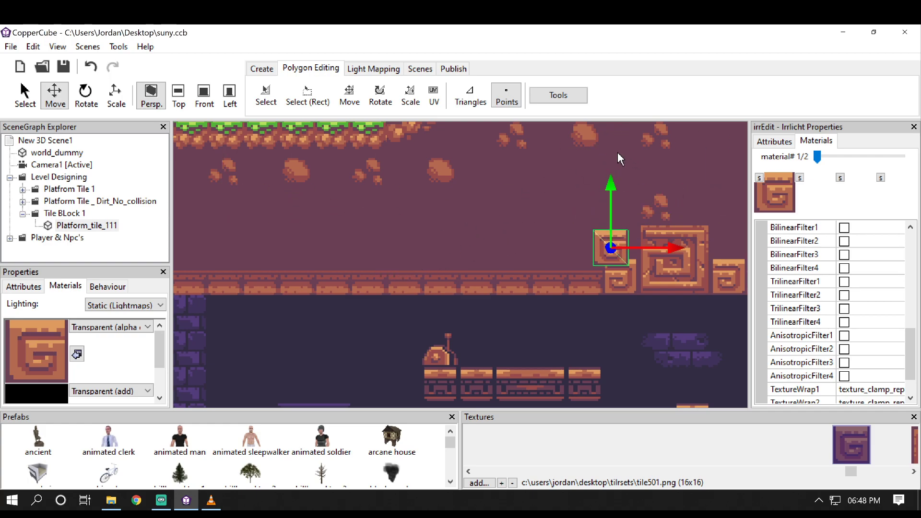
{"action": "middle_click_drag", "start_coordinate": [625, 287], "coordinate": [534, 287]}
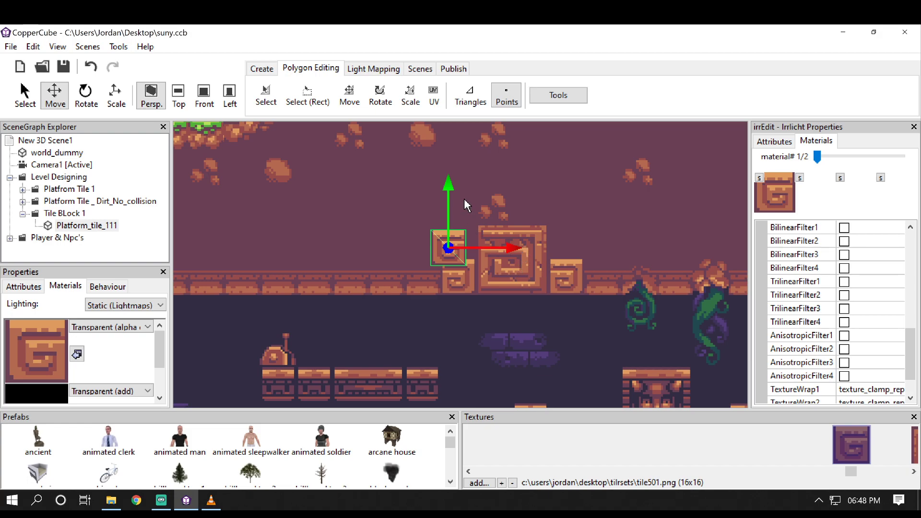
{"action": "left_click_drag", "start_coordinate": [453, 185], "coordinate": [453, 177]}
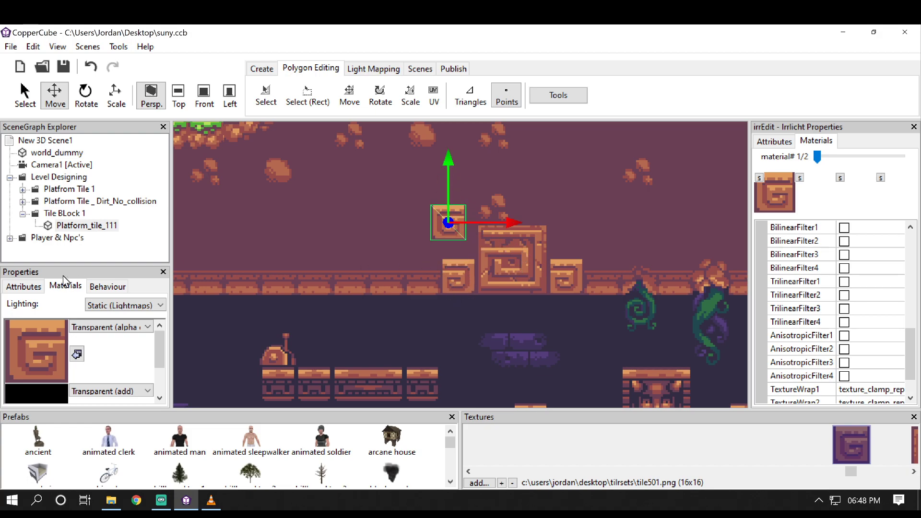
- Try flipping Platform_tile_111 with rotations of 90.0, 0.0, 0.0 and -90.0, 0.0, 180.0
{"action": "left_click", "coordinate": [28, 288]}
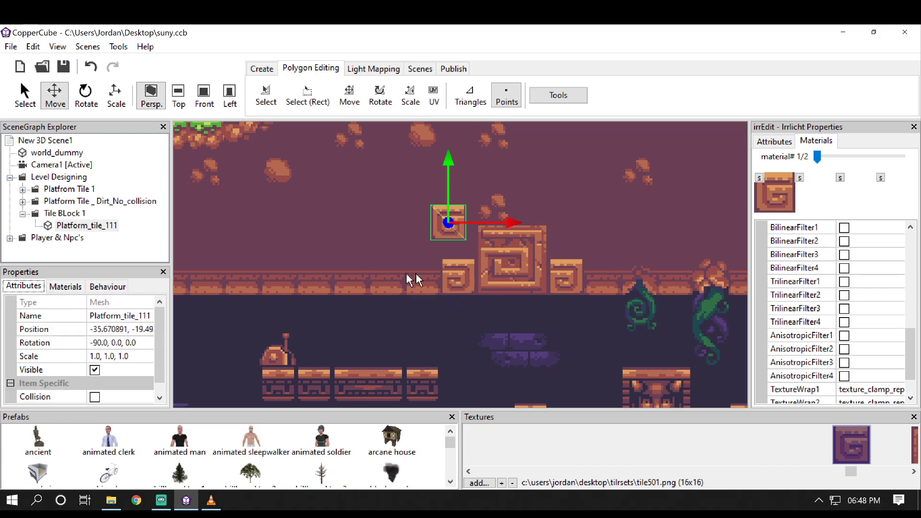
{"action": "left_click", "coordinate": [120, 343]}
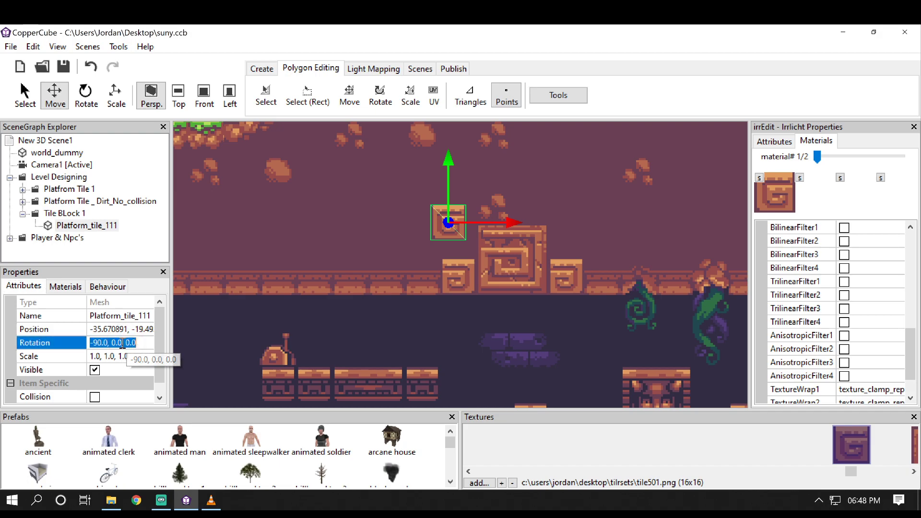
{"action": "left_click", "coordinate": [96, 343]}
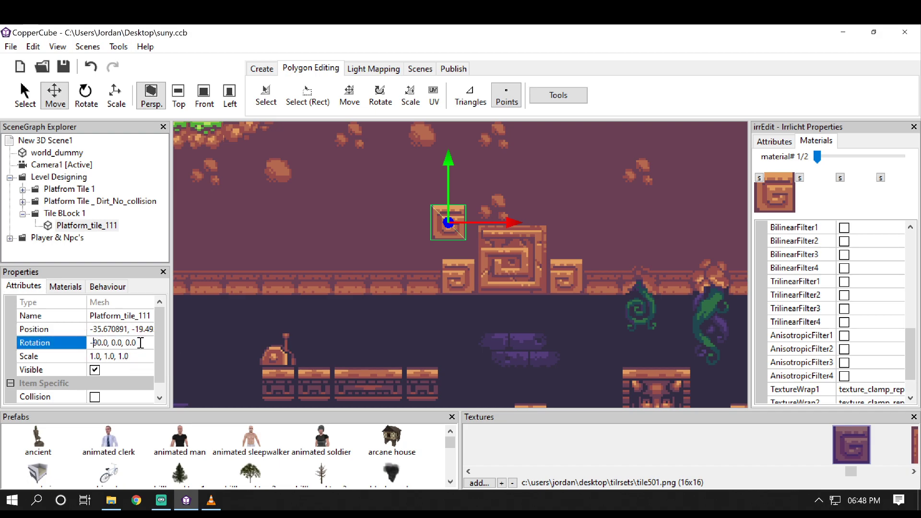
{"action": "key", "text": "BackSpace"}
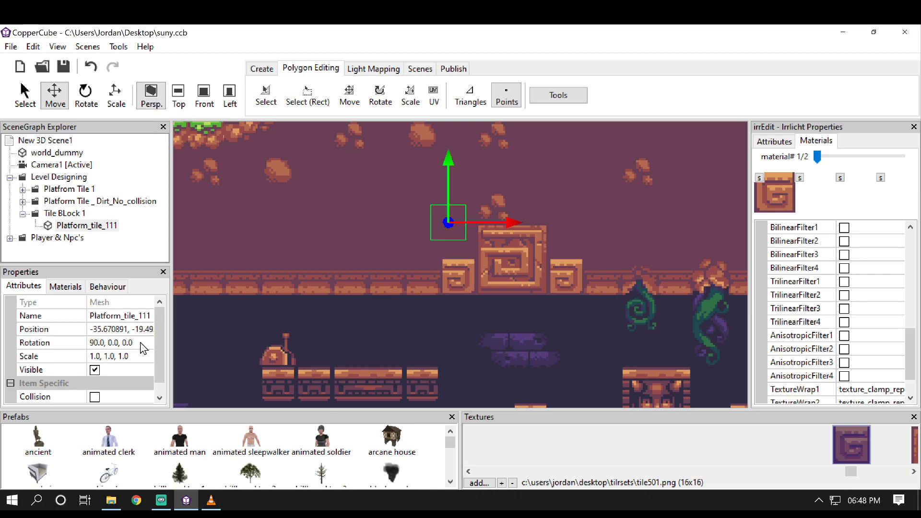
{"action": "key", "text": "Delete"}
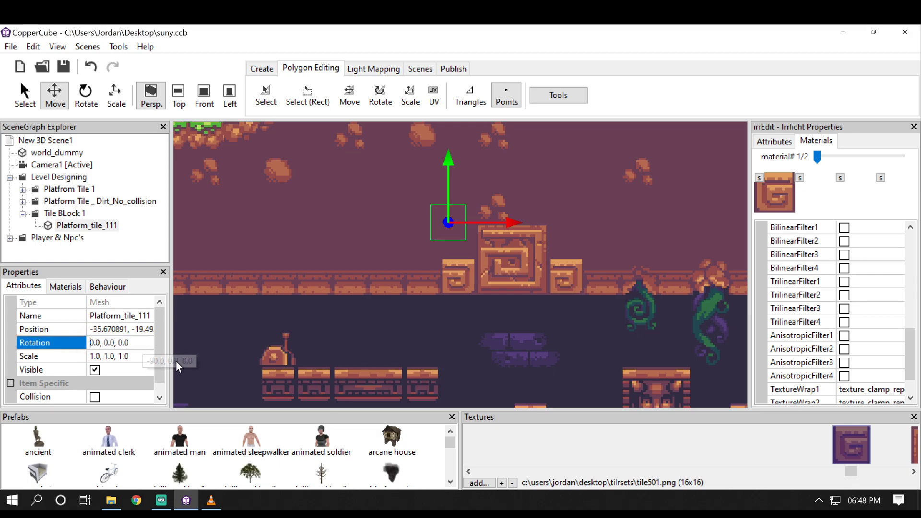
{"action": "left_click", "coordinate": [116, 344]}
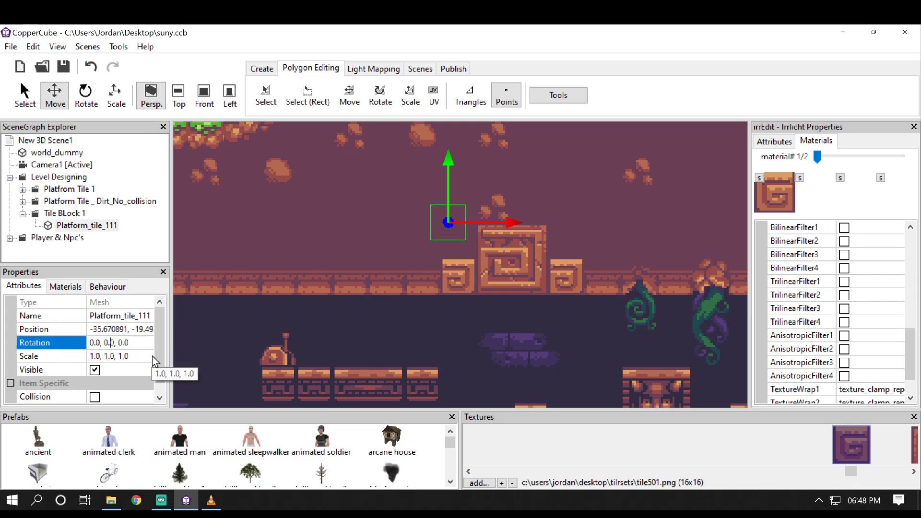
{"action": "type", "text": "-9"}
{"action": "type", "text": "18"}
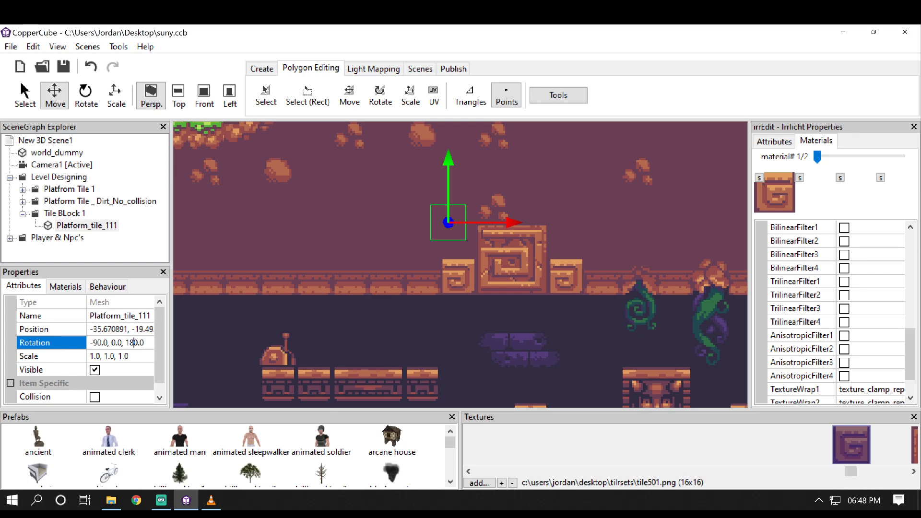
{"action": "key", "text": "Return"}
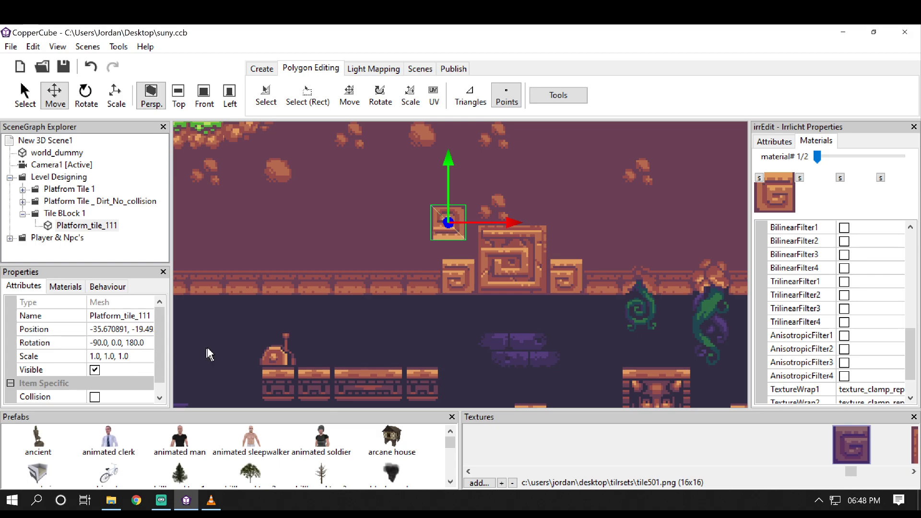
- Try turning the tile with rotations of -90.0, 0.0, 90.0 and -90.0, 0.0, -90.0
{"action": "left_click", "coordinate": [136, 341]}
{"action": "left_click", "coordinate": [135, 342]}
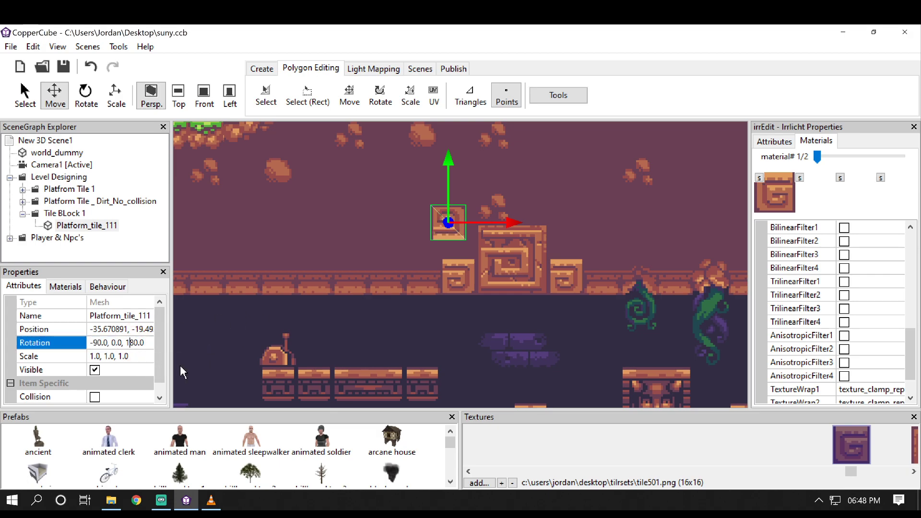
{"action": "key", "text": "Right"}
{"action": "key", "text": "BackSpace"}
{"action": "type", "text": "9"}
{"action": "key", "text": "Return"}
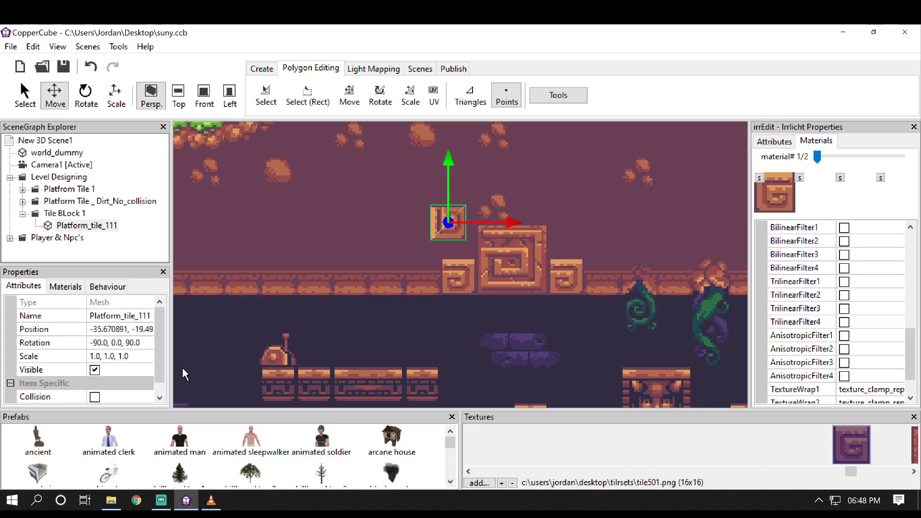
{"action": "left_click", "coordinate": [129, 343]}
{"action": "type", "text": "-"}
{"action": "key", "text": "Return"}
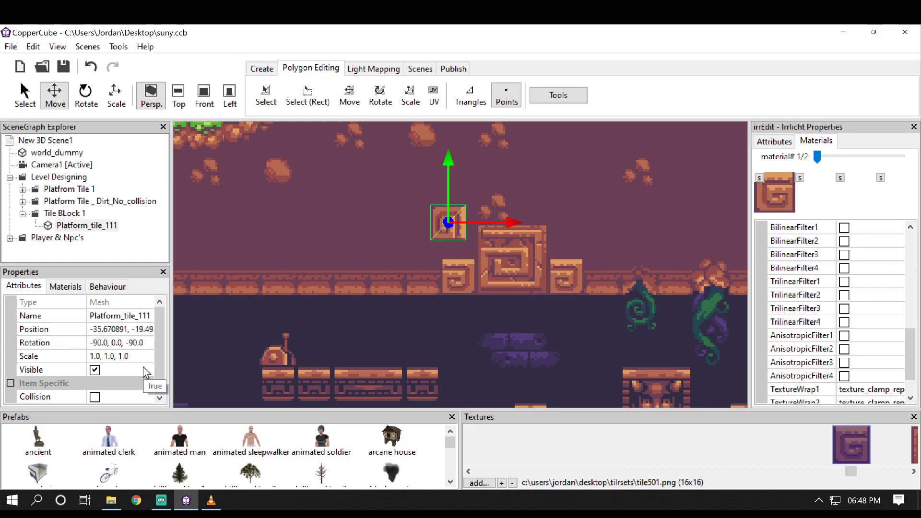
- Try the rotation -90.0, 0.0, -180.0 on the spiral tile
{"action": "left_click", "coordinate": [137, 343]}
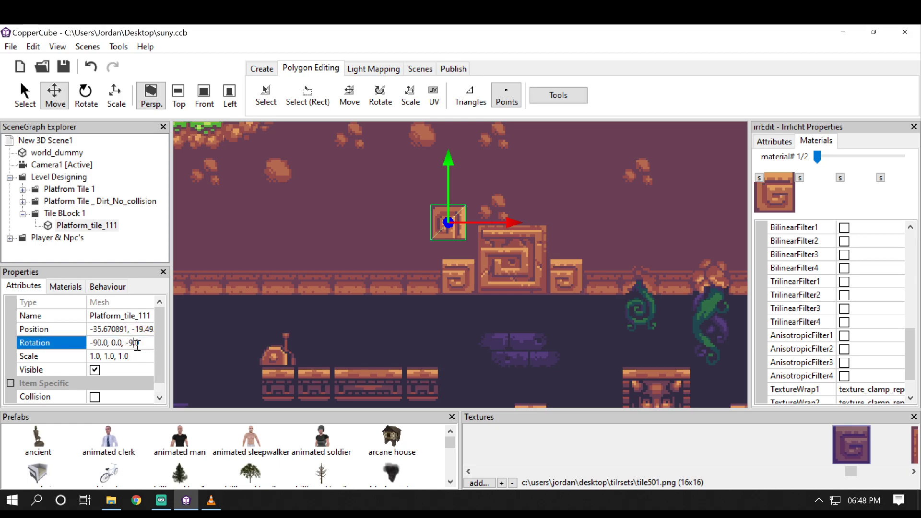
{"action": "key", "text": "Return"}
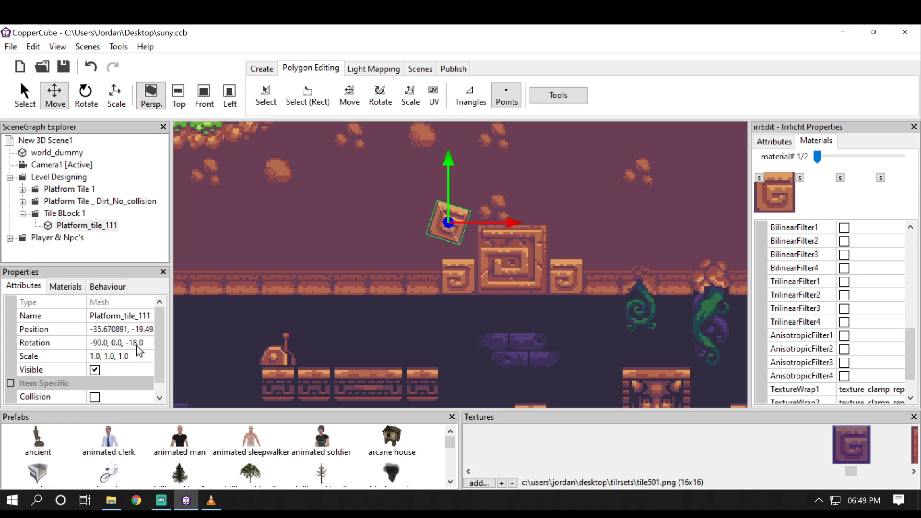
{"action": "left_click", "coordinate": [135, 343]}
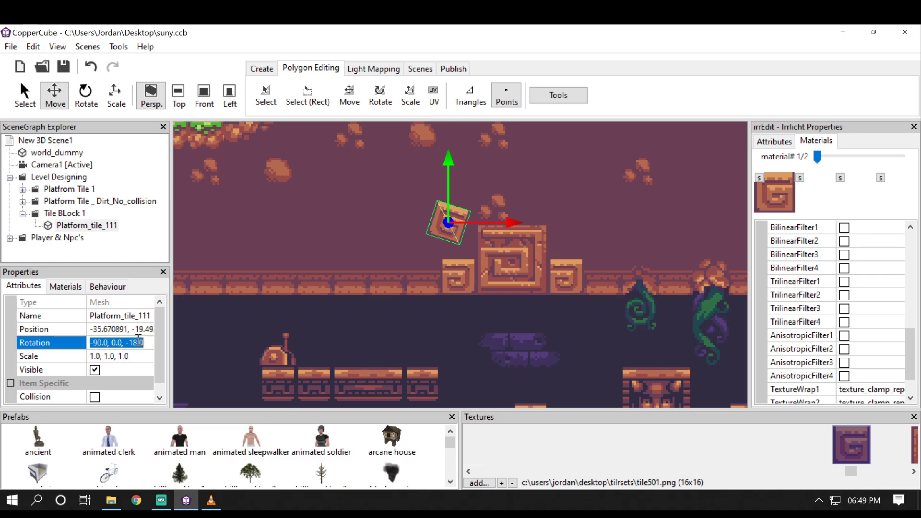
{"action": "type", "text": "0"}
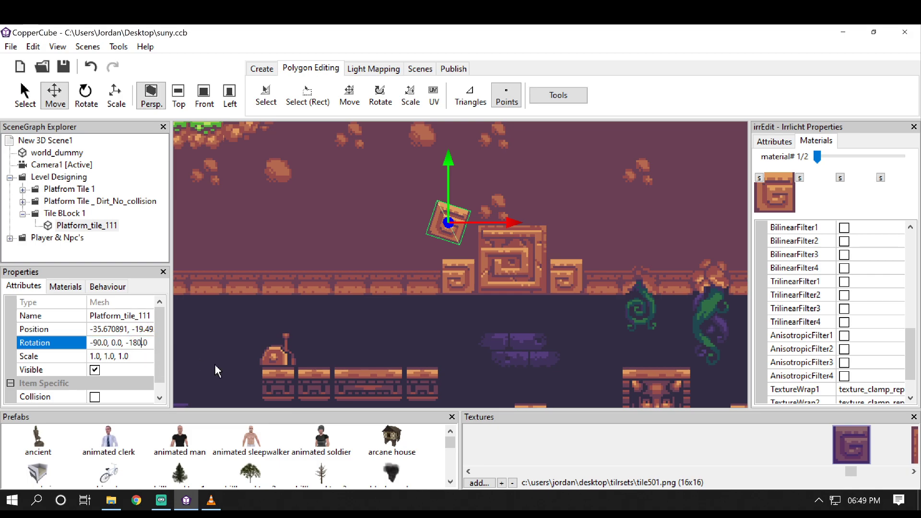
{"action": "key", "text": "Return"}
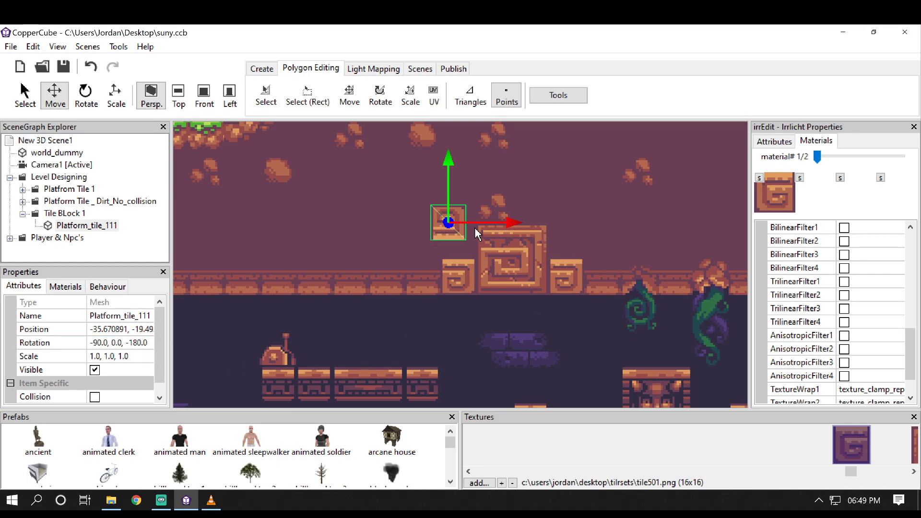
- Reset the spiral tile's rotation to -90.0, 0.0, 0.0
{"action": "left_click", "coordinate": [133, 343]}
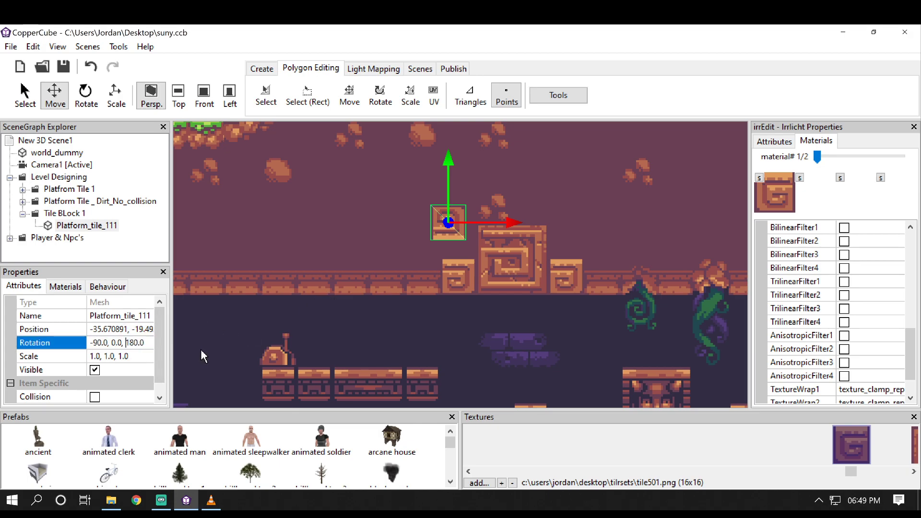
{"action": "key", "text": "BackSpace"}
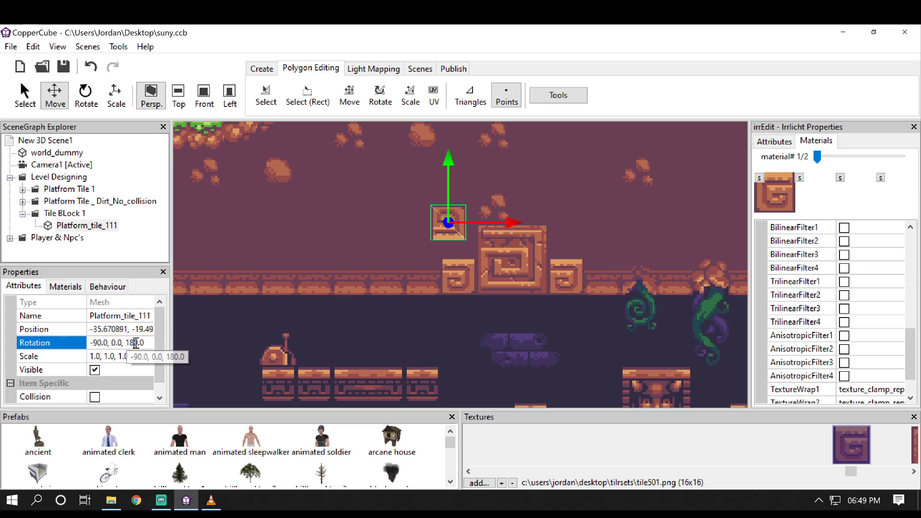
{"action": "key", "text": "BackSpace"}
{"action": "key", "text": "BackSpace"}
{"action": "key", "text": "Return"}
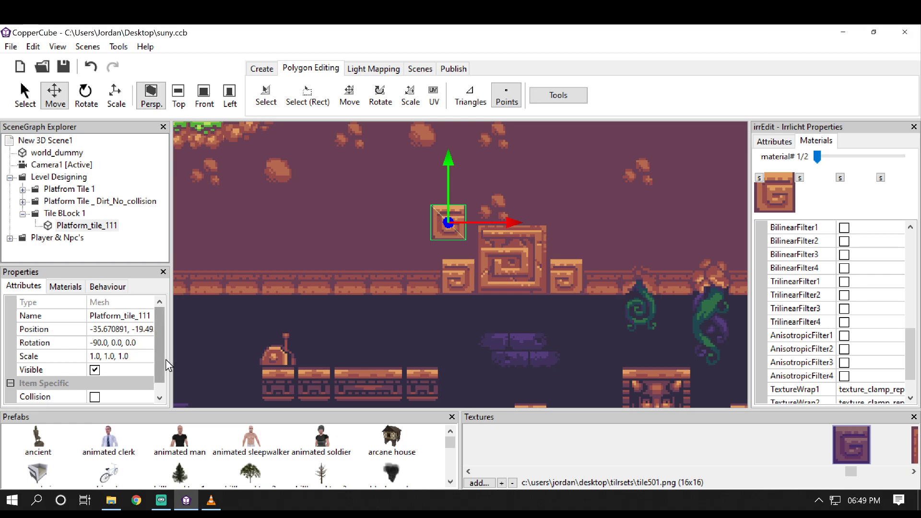
- Set the tile's rotation to 90.0, 0.0, 0.0 and make its spiral texture material double sided
{"action": "left_click", "coordinate": [93, 344]}
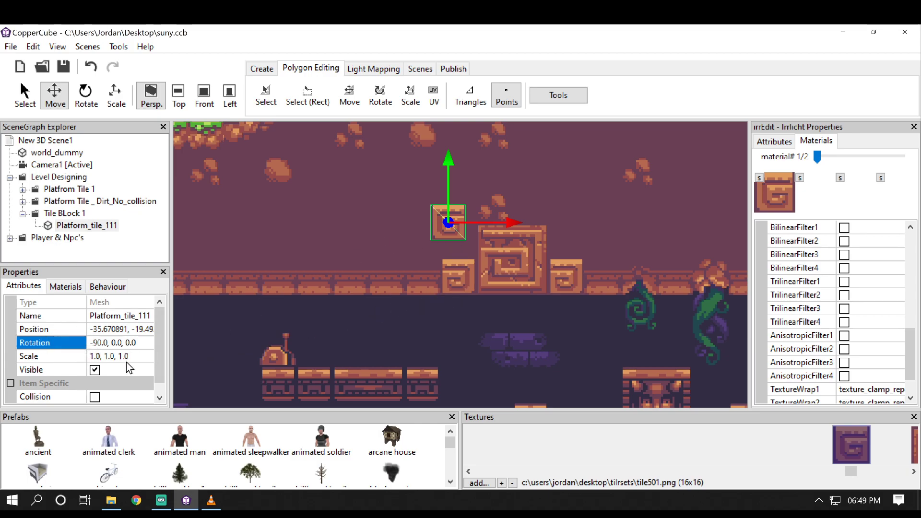
{"action": "left_click", "coordinate": [95, 369]}
{"action": "left_click", "coordinate": [77, 291]}
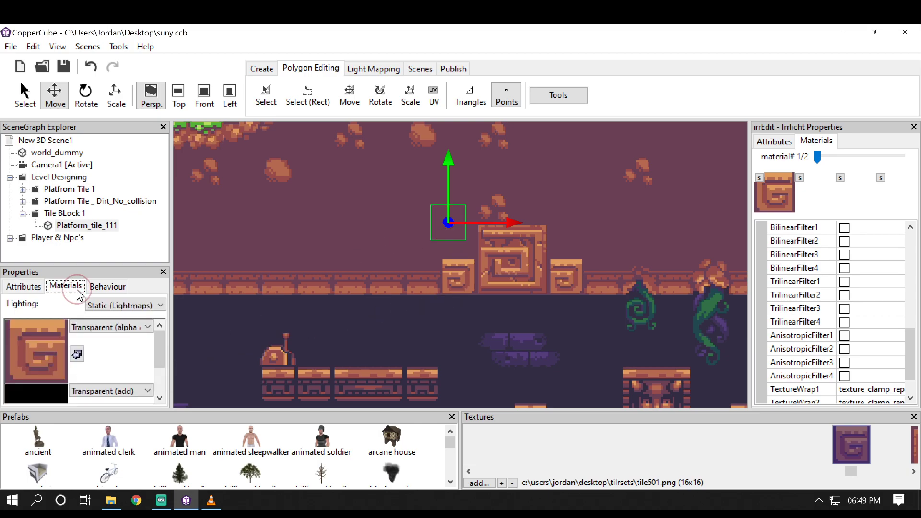
{"action": "left_click", "coordinate": [161, 307]}
{"action": "left_click", "coordinate": [160, 307]}
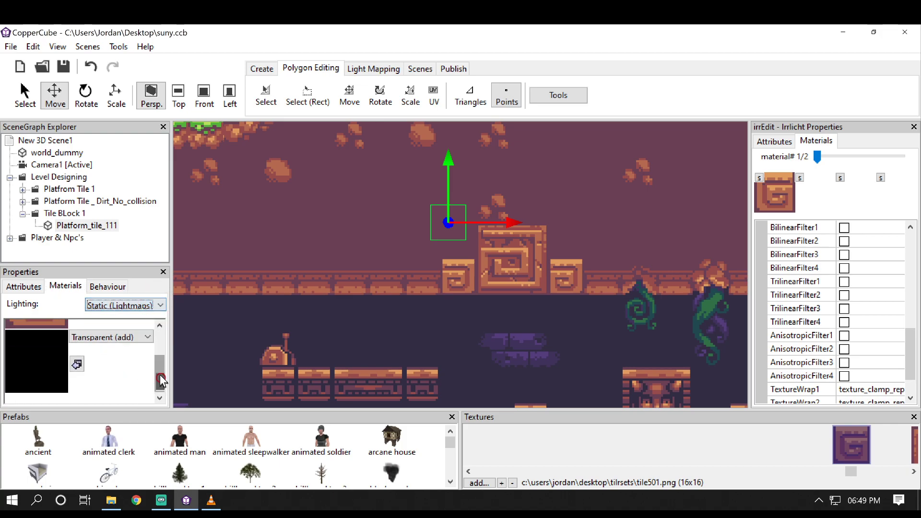
{"action": "left_click_drag", "start_coordinate": [161, 376], "coordinate": [158, 338]}
{"action": "left_click", "coordinate": [140, 328]}
{"action": "left_click", "coordinate": [127, 399]}
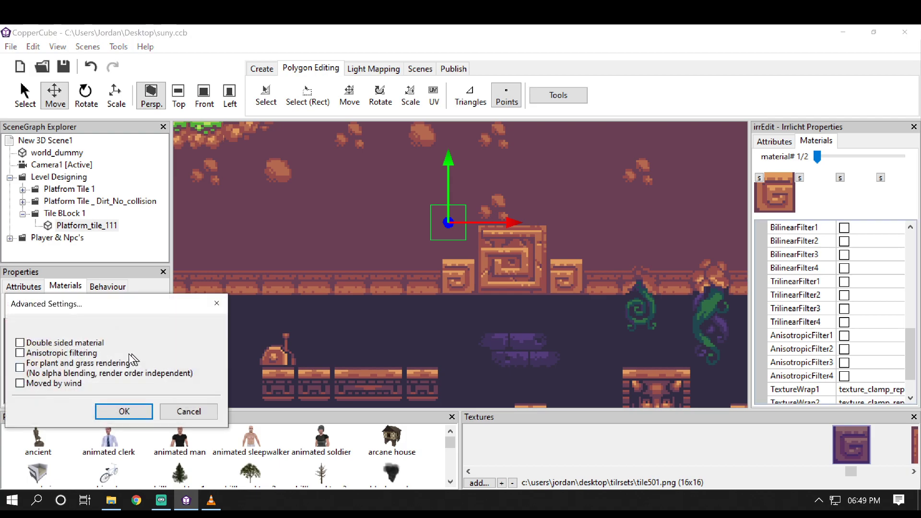
{"action": "left_click", "coordinate": [64, 345]}
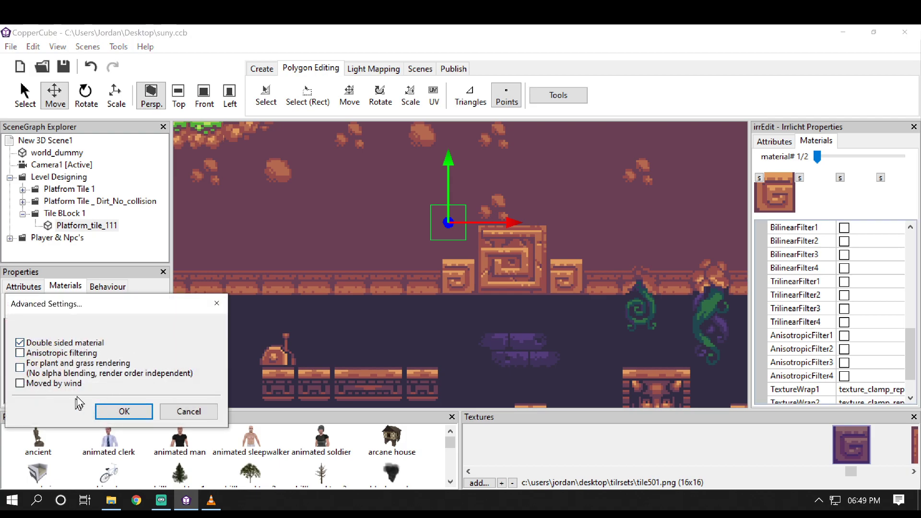
{"action": "left_click", "coordinate": [124, 411]}
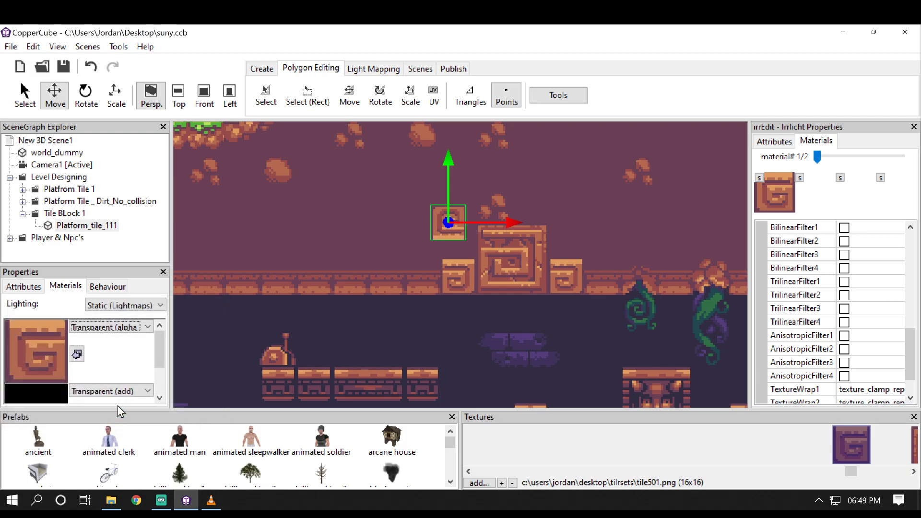
- Try the rotation 90.0, 0.0, 90.0 on the double-sided spiral tile
{"action": "left_click", "coordinate": [30, 286]}
{"action": "left_click", "coordinate": [66, 286]}
{"action": "left_click", "coordinate": [24, 287]}
{"action": "double_click", "coordinate": [127, 342]}
{"action": "left_click", "coordinate": [123, 343]}
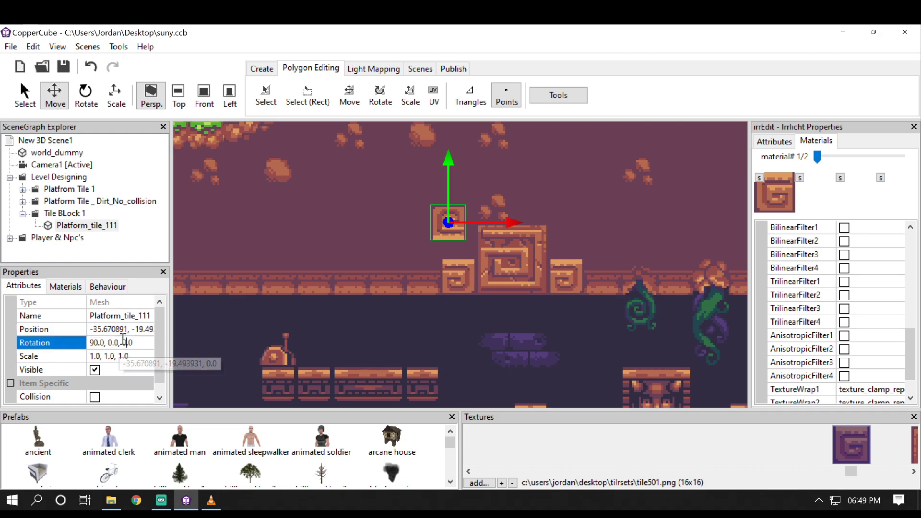
{"action": "type", "text": "9"}
{"action": "key", "text": "Return"}
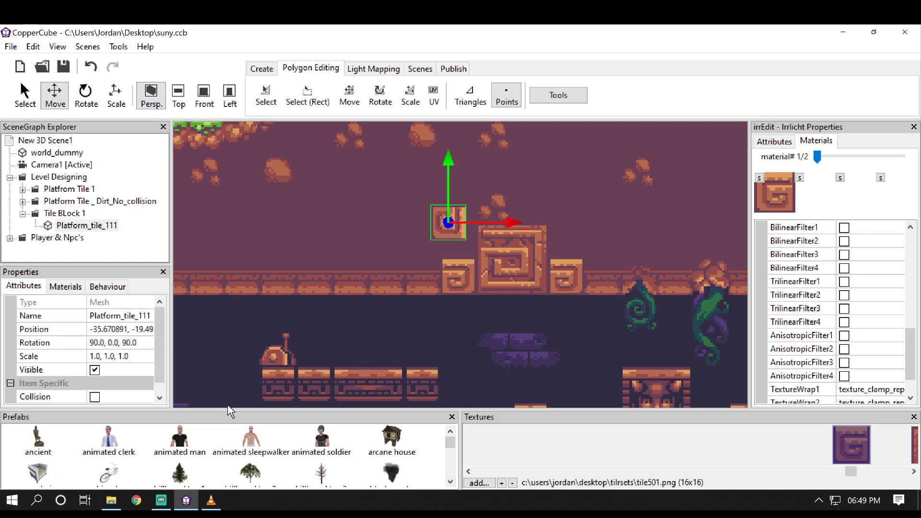
- Set the spiral tile's rotation to 90.0, 0.0, 180.0
{"action": "left_click", "coordinate": [123, 347]}
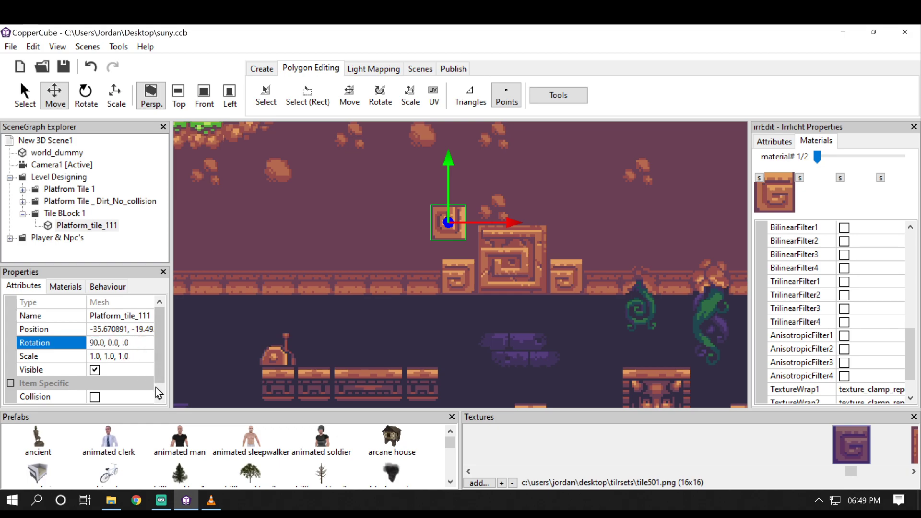
{"action": "type", "text": "18"}
{"action": "key", "text": "Return"}
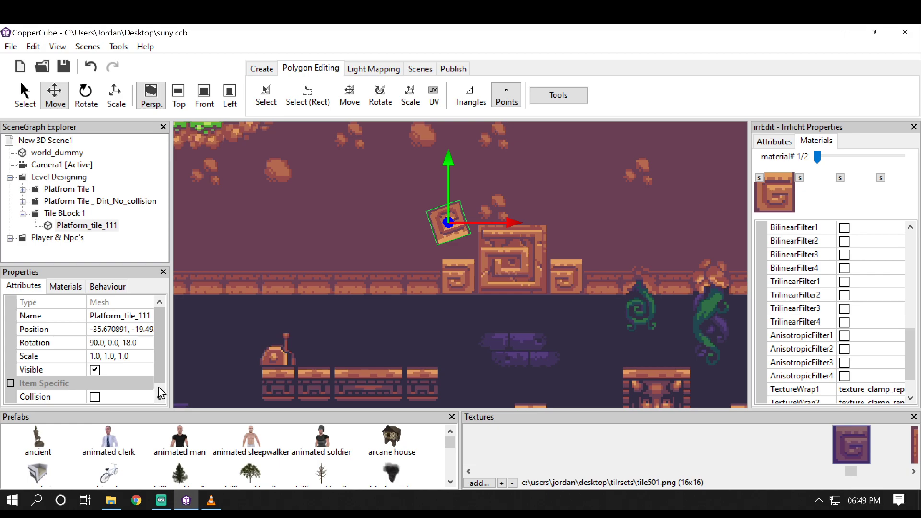
{"action": "left_click", "coordinate": [130, 342]}
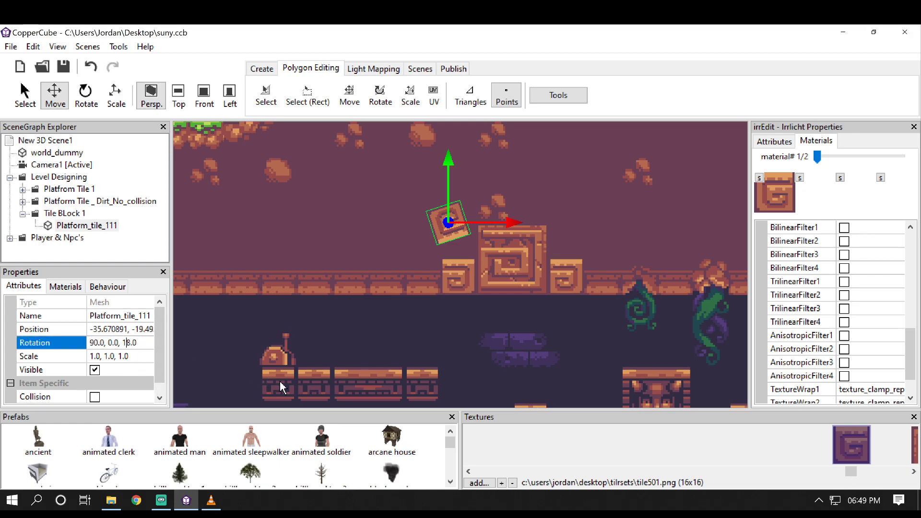
{"action": "type", "text": "0"}
{"action": "key", "text": "Return"}
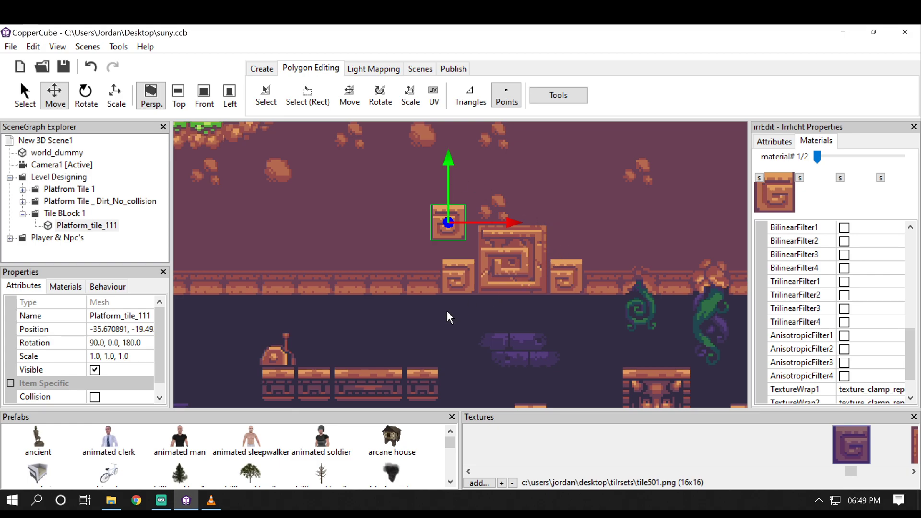
- Align the spiral tile over the small guide block left of the large spiral and place a clone over the matching block on its right
{"action": "left_click_drag", "start_coordinate": [452, 159], "coordinate": [453, 173]}
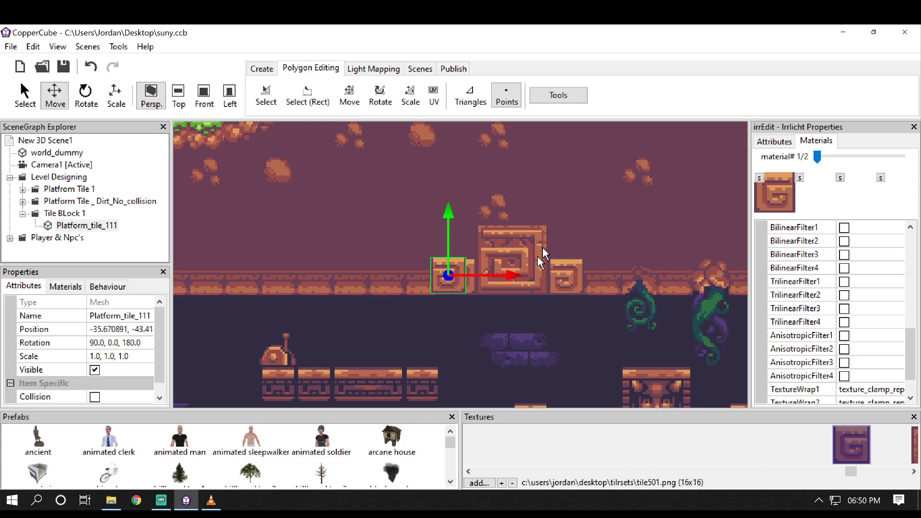
{"action": "left_click_drag", "start_coordinate": [520, 277], "coordinate": [525, 276]}
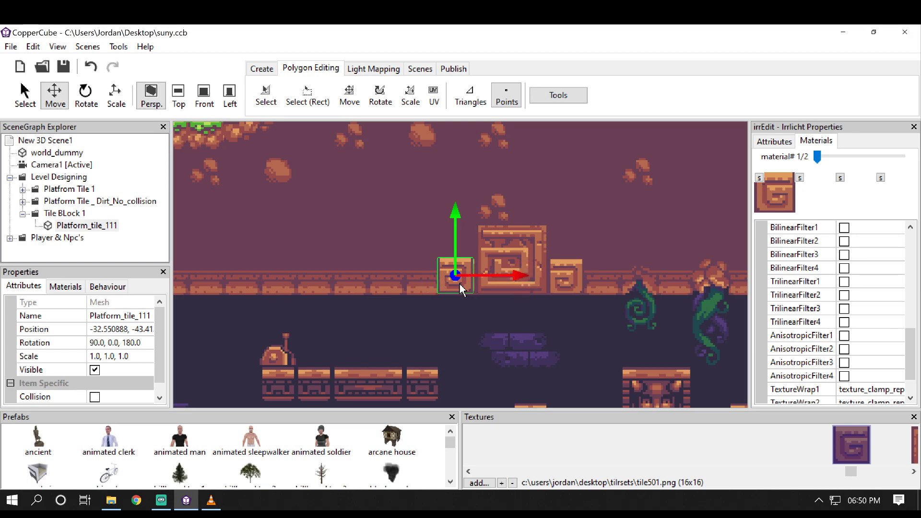
{"action": "key", "text": "ctrl+d"}
{"action": "mouse_move", "coordinate": [525, 276]}
{"action": "left_mouse_down"}
{"action": "mouse_move", "coordinate": [565, 283]}
{"action": "mouse_move", "coordinate": [557, 276]}
{"action": "left_mouse_up"}
{"action": "middle_click_drag", "start_coordinate": [690, 234], "coordinate": [640, 250]}
{"action": "left_click", "coordinate": [402, 289]}
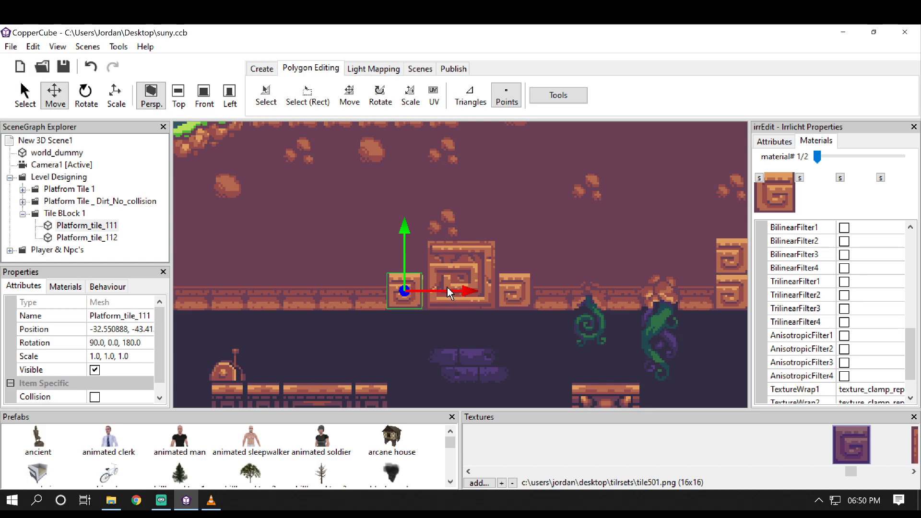
{"action": "left_click_drag", "start_coordinate": [466, 290], "coordinate": [472, 290]}
- Clone the spiral tile onto the three stacked guide blocks left of the ladder: two at the base and one on top
{"action": "middle_click_drag", "start_coordinate": [591, 223], "coordinate": [421, 235]}
{"action": "key", "text": "ctrl+d"}
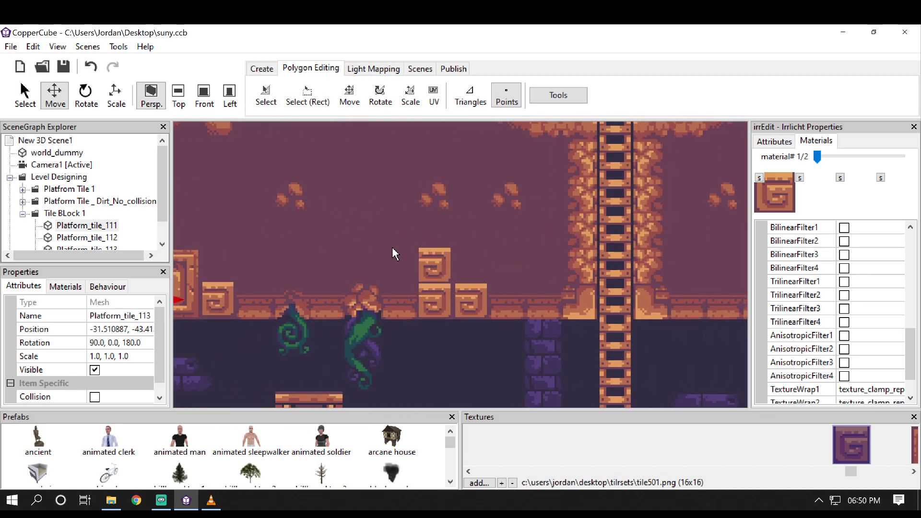
{"action": "left_click_drag", "start_coordinate": [180, 298], "coordinate": [280, 313]}
{"action": "key", "text": "ctrl+d"}
{"action": "mouse_move", "coordinate": [434, 268]}
{"action": "left_mouse_down"}
{"action": "mouse_move", "coordinate": [441, 214]}
{"action": "mouse_move", "coordinate": [437, 267]}
{"action": "left_mouse_up"}
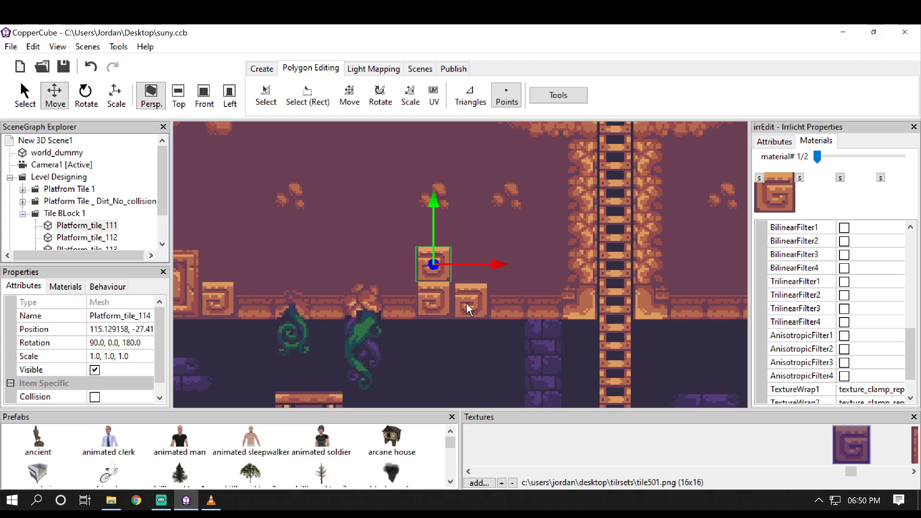
{"action": "left_click", "coordinate": [440, 298]}
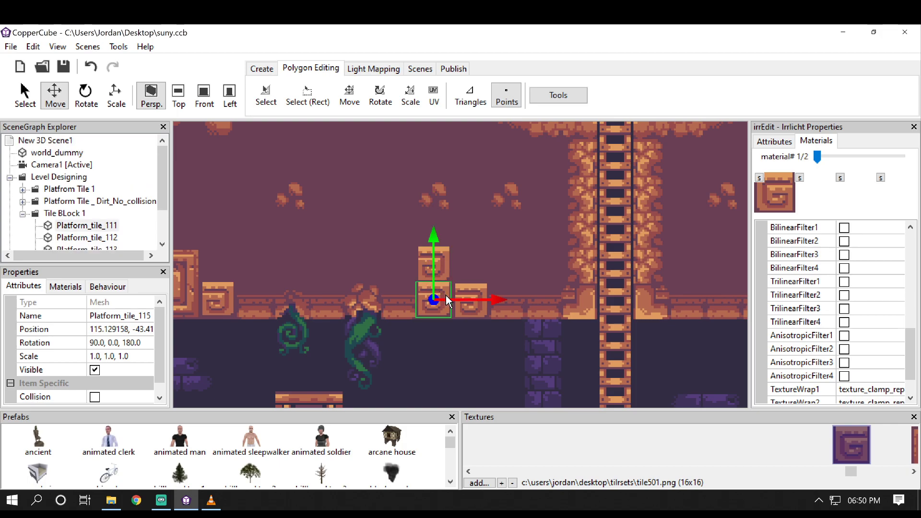
{"action": "left_click_drag", "start_coordinate": [499, 305], "coordinate": [525, 307]}
- Survey the background guide across the underground rooms, surface terrain and ladder area for remaining spots to tile
{"action": "middle_click_drag", "start_coordinate": [663, 236], "coordinate": [500, 227]}
{"action": "middle_click_drag", "start_coordinate": [408, 321], "coordinate": [607, 211]}
{"action": "middle_click_drag", "start_coordinate": [374, 309], "coordinate": [482, 301]}
{"action": "middle_click_drag", "start_coordinate": [342, 306], "coordinate": [495, 272]}
{"action": "middle_click_drag", "start_coordinate": [302, 287], "coordinate": [532, 273]}
{"action": "middle_click_drag", "start_coordinate": [451, 247], "coordinate": [621, 283]}
{"action": "middle_click_drag", "start_coordinate": [290, 279], "coordinate": [605, 189]}
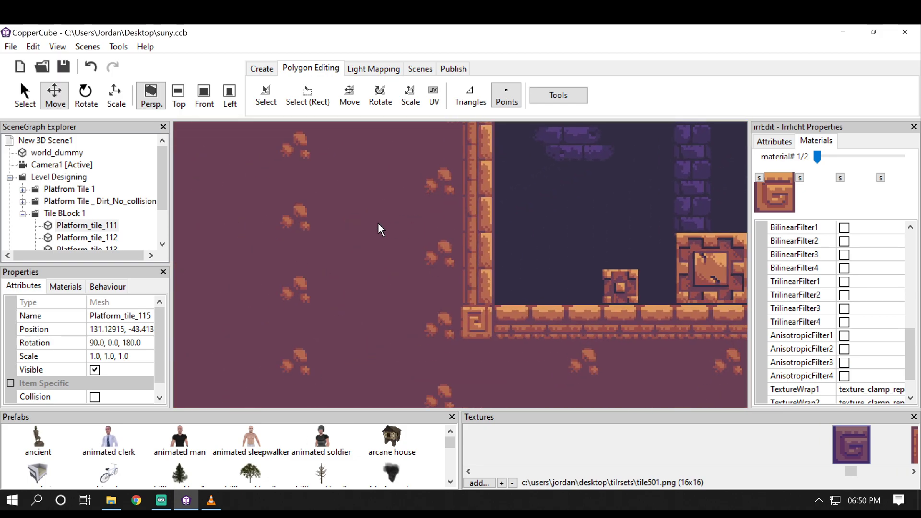
{"action": "middle_click_drag", "start_coordinate": [552, 134], "coordinate": [396, 291]}
{"action": "middle_click_drag", "start_coordinate": [410, 247], "coordinate": [542, 355]}
{"action": "middle_click_drag", "start_coordinate": [429, 257], "coordinate": [343, 236]}
{"action": "middle_click_drag", "start_coordinate": [691, 226], "coordinate": [452, 259]}
{"action": "middle_click_drag", "start_coordinate": [623, 261], "coordinate": [332, 268]}
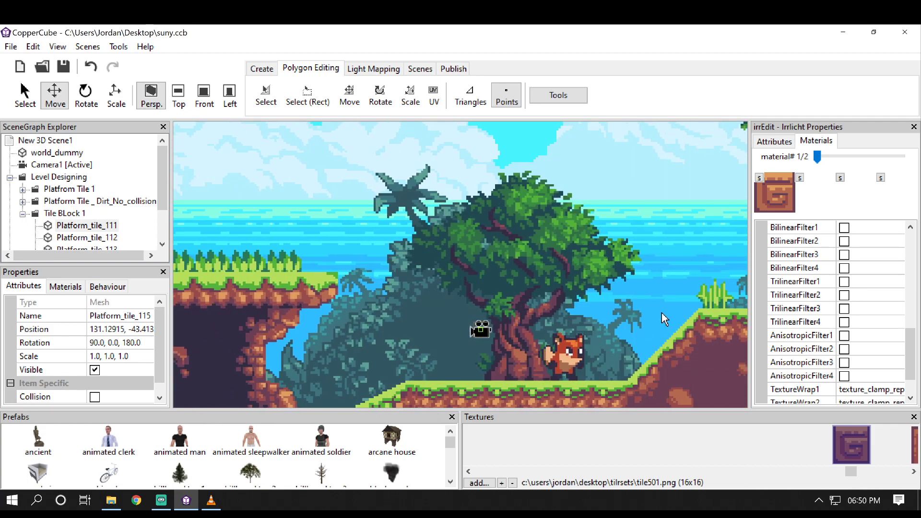
{"action": "middle_click_drag", "start_coordinate": [661, 313], "coordinate": [442, 244]}
{"action": "middle_click_drag", "start_coordinate": [489, 301], "coordinate": [499, 265]}
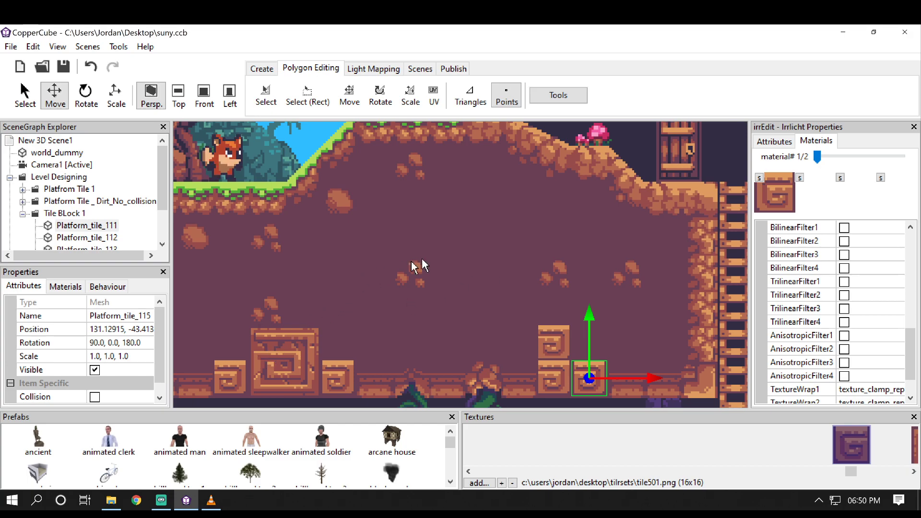
{"action": "middle_click_drag", "start_coordinate": [392, 265], "coordinate": [330, 261]}
{"action": "middle_click_drag", "start_coordinate": [526, 310], "coordinate": [388, 344]}
{"action": "middle_click_drag", "start_coordinate": [385, 260], "coordinate": [524, 337]}
{"action": "middle_click_drag", "start_coordinate": [368, 293], "coordinate": [548, 337]}
{"action": "middle_click_drag", "start_coordinate": [432, 328], "coordinate": [566, 292]}
{"action": "middle_click_drag", "start_coordinate": [415, 291], "coordinate": [551, 264]}
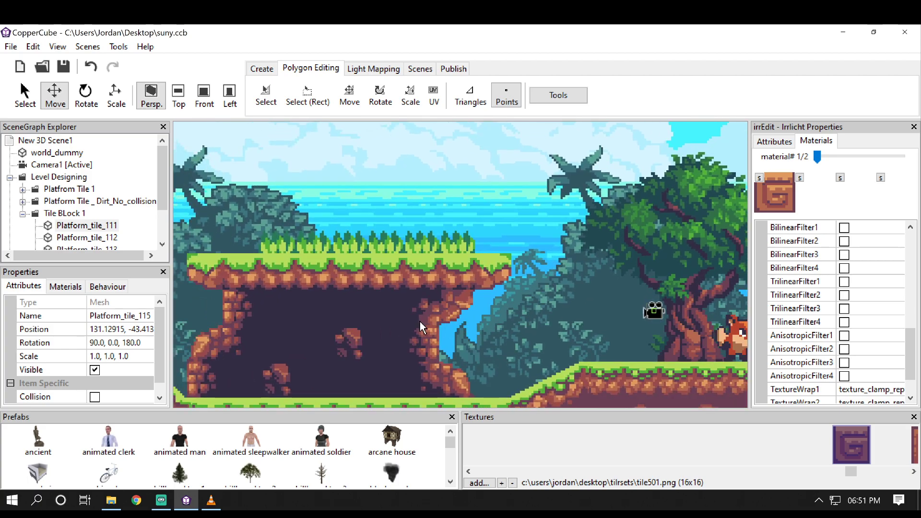
{"action": "middle_click_drag", "start_coordinate": [375, 381], "coordinate": [390, 246]}
{"action": "middle_click_drag", "start_coordinate": [387, 143], "coordinate": [453, 307]}
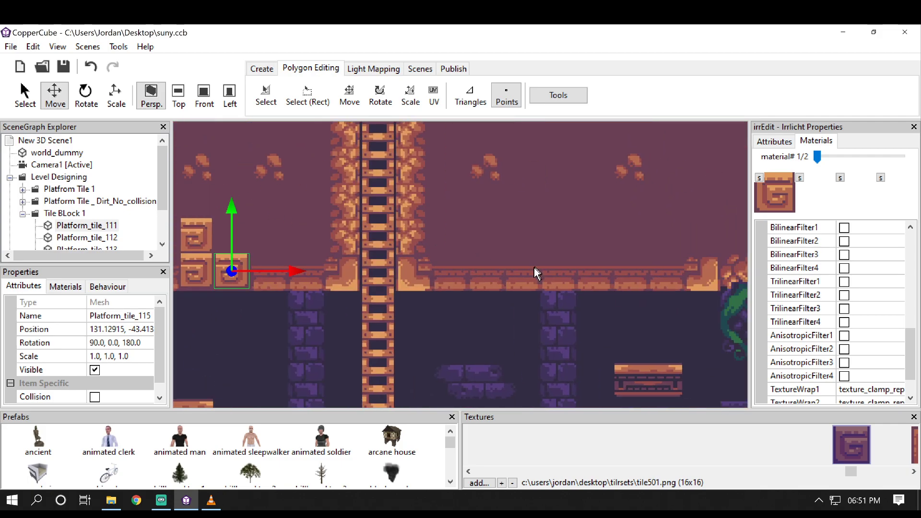
{"action": "middle_click_drag", "start_coordinate": [389, 226], "coordinate": [490, 210]}
{"action": "middle_click_drag", "start_coordinate": [509, 306], "coordinate": [354, 310]}
{"action": "middle_click_drag", "start_coordinate": [599, 183], "coordinate": [518, 256]}
{"action": "scroll", "coordinate": [519, 257], "scroll_direction": "down", "scroll_amount": 3}
{"action": "middle_click_drag", "start_coordinate": [462, 239], "coordinate": [450, 235]}
{"action": "scroll", "coordinate": [450, 235], "scroll_direction": "down", "scroll_amount": 3}
{"action": "middle_click_drag", "start_coordinate": [377, 244], "coordinate": [556, 303]}
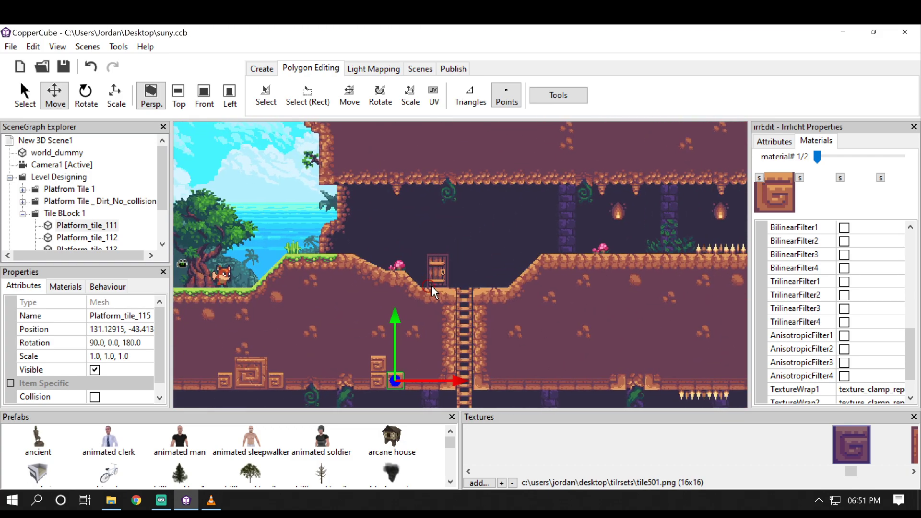
- Collapse the Tile BLock 1 folder and look over the large spiral textures and the surface terrain near the house
{"action": "left_click", "coordinate": [375, 369]}
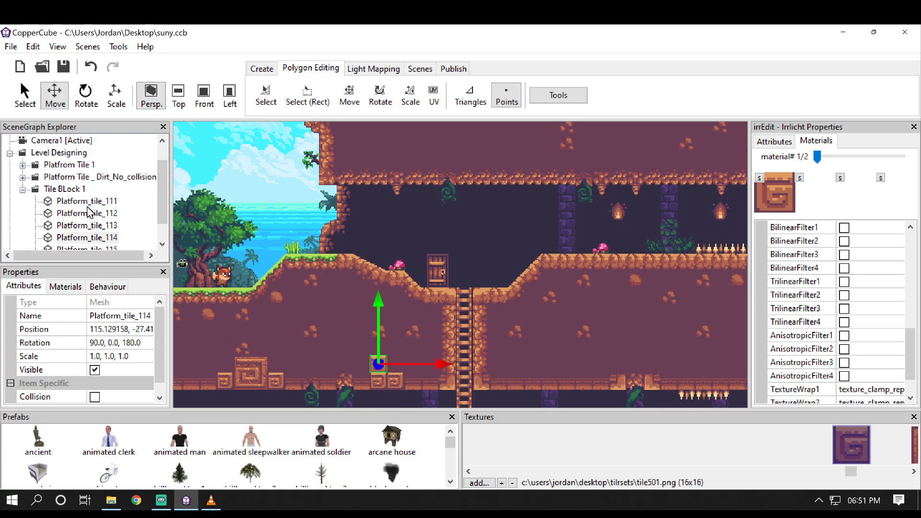
{"action": "left_click", "coordinate": [22, 190]}
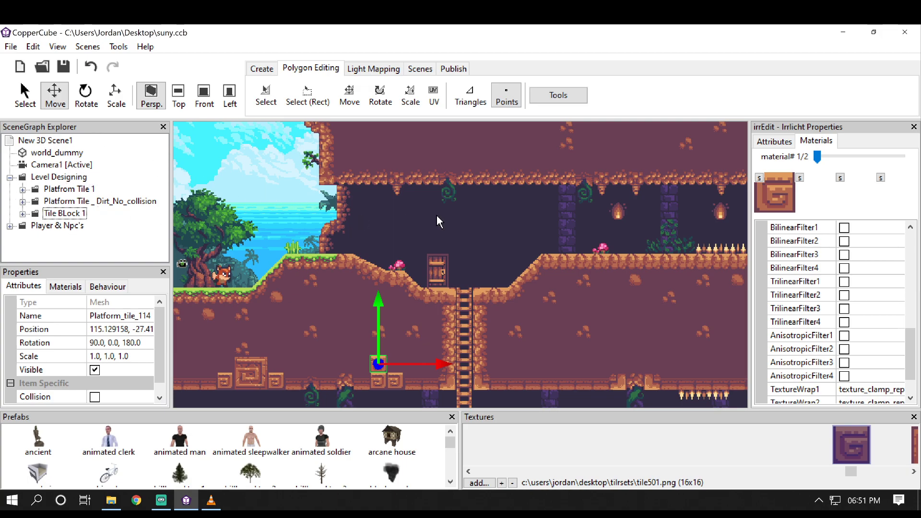
{"action": "middle_click_drag", "start_coordinate": [448, 249], "coordinate": [543, 231]}
{"action": "left_click_drag", "start_coordinate": [848, 471], "coordinate": [871, 471]}
{"action": "middle_click_drag", "start_coordinate": [304, 313], "coordinate": [555, 298]}
{"action": "middle_click_drag", "start_coordinate": [378, 322], "coordinate": [504, 294]}
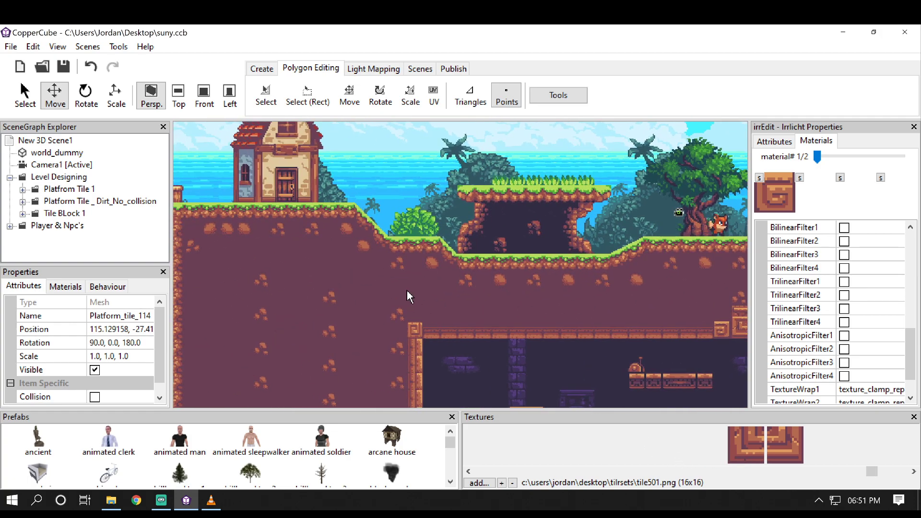
{"action": "mouse_move", "coordinate": [350, 256]}
{"action": "middle_mouse_down"}
{"action": "mouse_move", "coordinate": [475, 251]}
{"action": "mouse_move", "coordinate": [337, 253]}
{"action": "middle_mouse_up"}
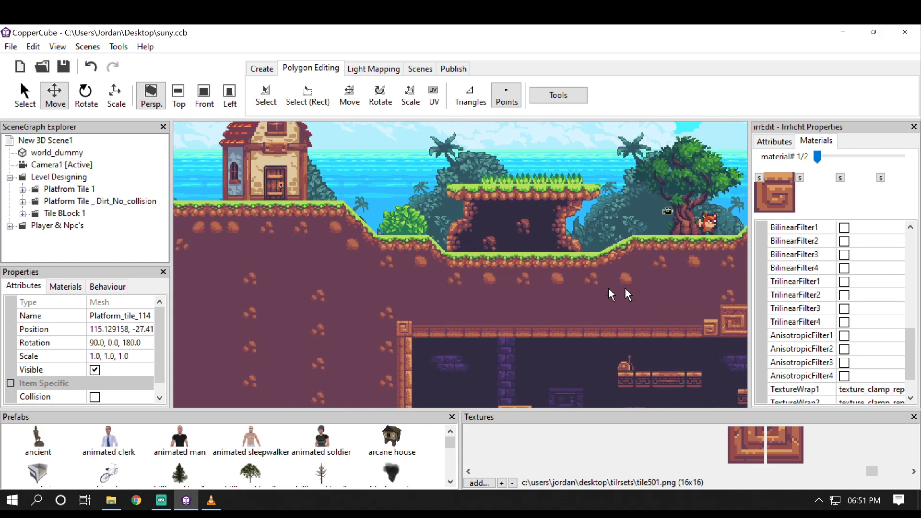
{"action": "middle_click_drag", "start_coordinate": [483, 294], "coordinate": [260, 284]}
{"action": "left_click", "coordinate": [393, 312]}
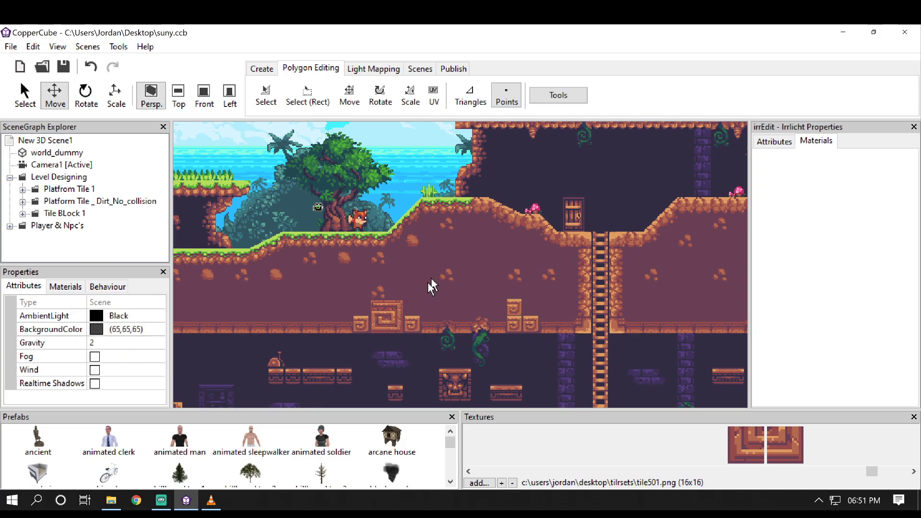
- Enable collision on all five spiral block tiles, Platform_tile_111 to Platform_tile_115
{"action": "left_click", "coordinate": [362, 325]}
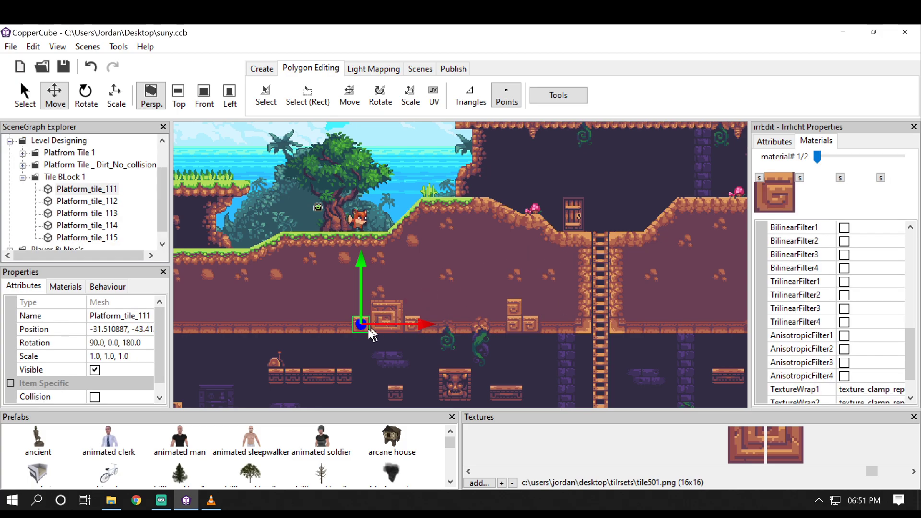
{"action": "left_click", "coordinate": [514, 325]}
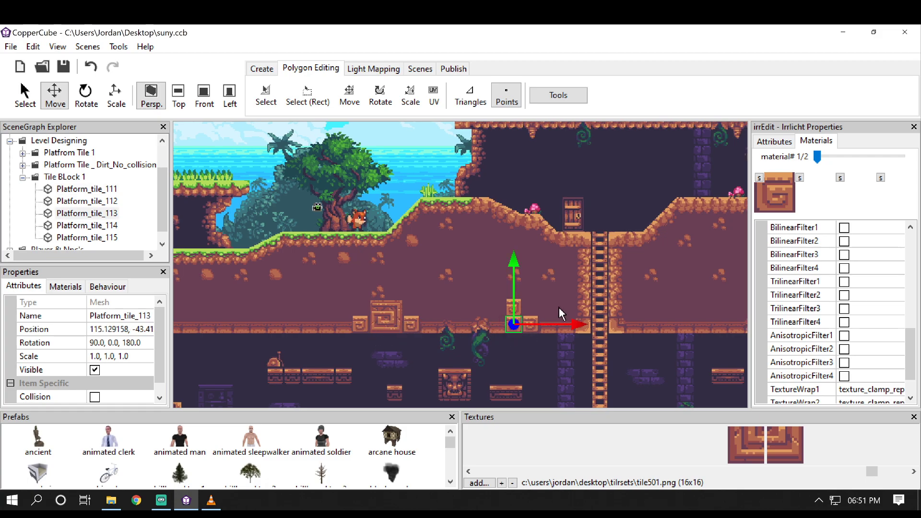
{"action": "left_click", "coordinate": [94, 397]}
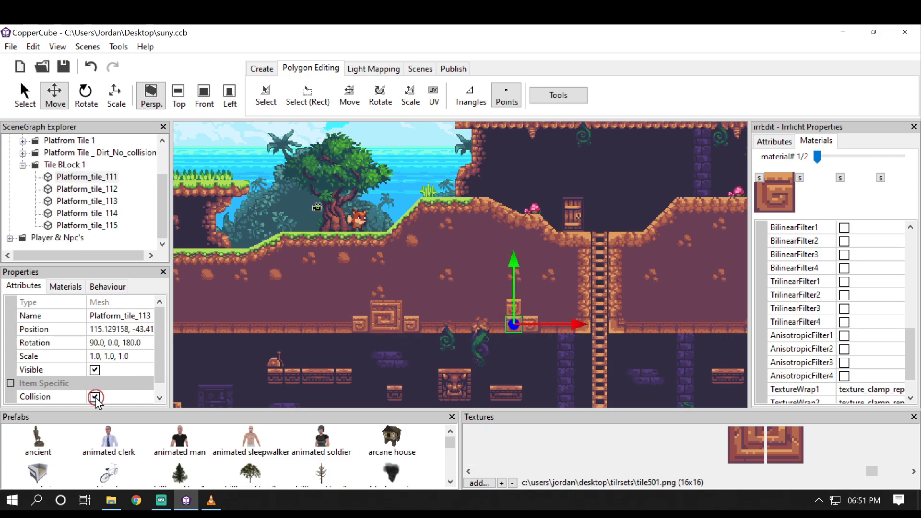
{"action": "left_click", "coordinate": [360, 324]}
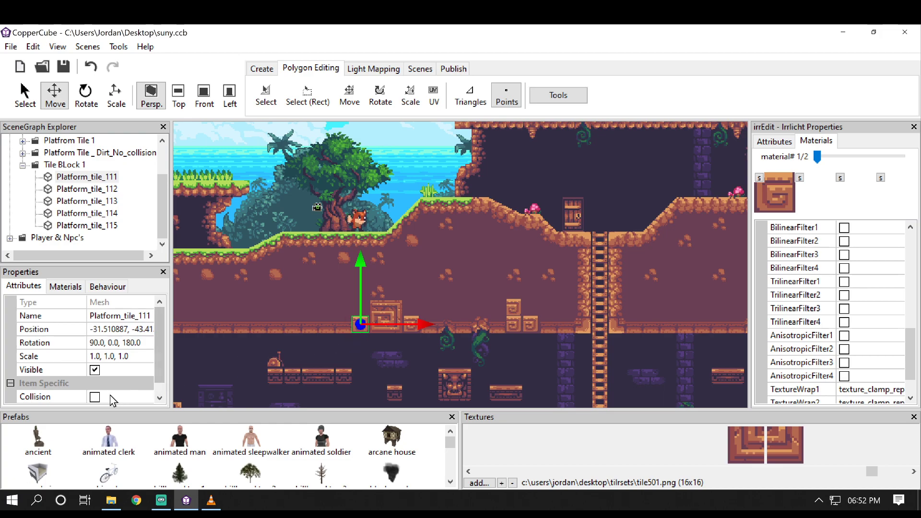
{"action": "left_click", "coordinate": [94, 397]}
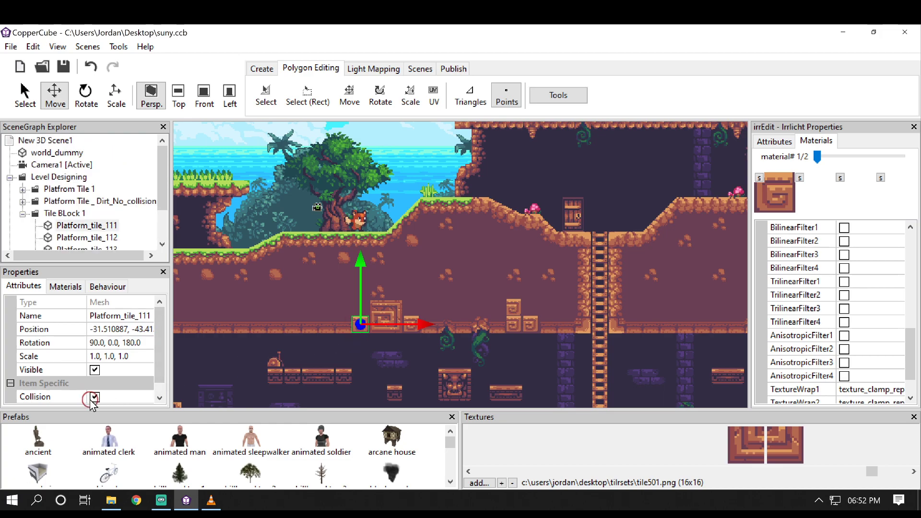
{"action": "left_click", "coordinate": [410, 330]}
{"action": "left_click", "coordinate": [96, 398]}
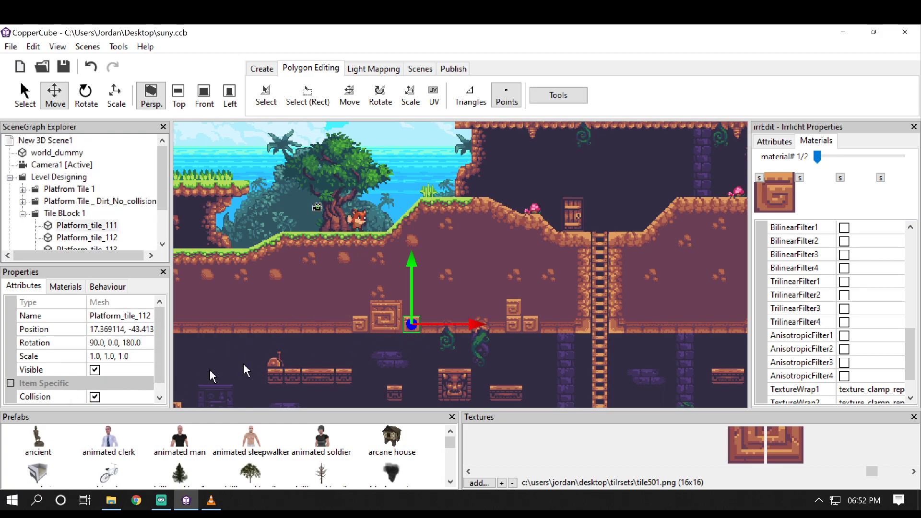
{"action": "left_click", "coordinate": [512, 311]}
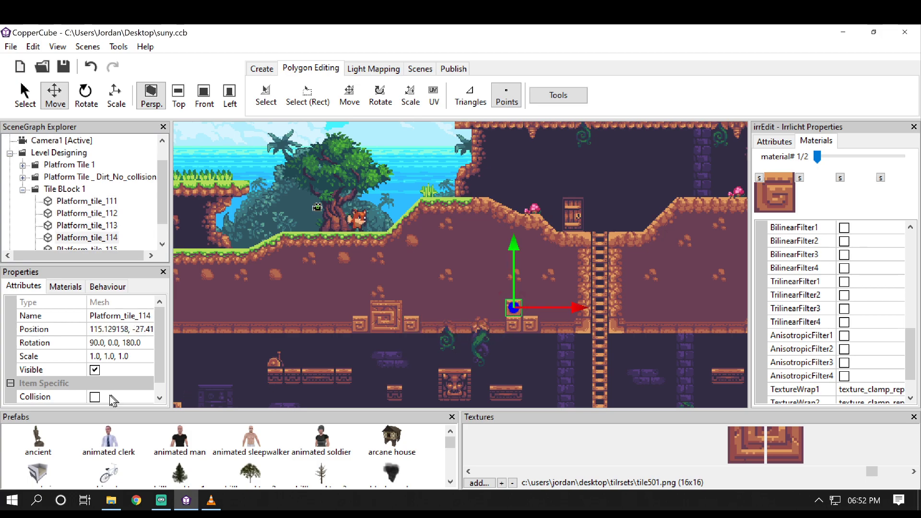
{"action": "left_click", "coordinate": [93, 397]}
{"action": "left_click", "coordinate": [516, 326]}
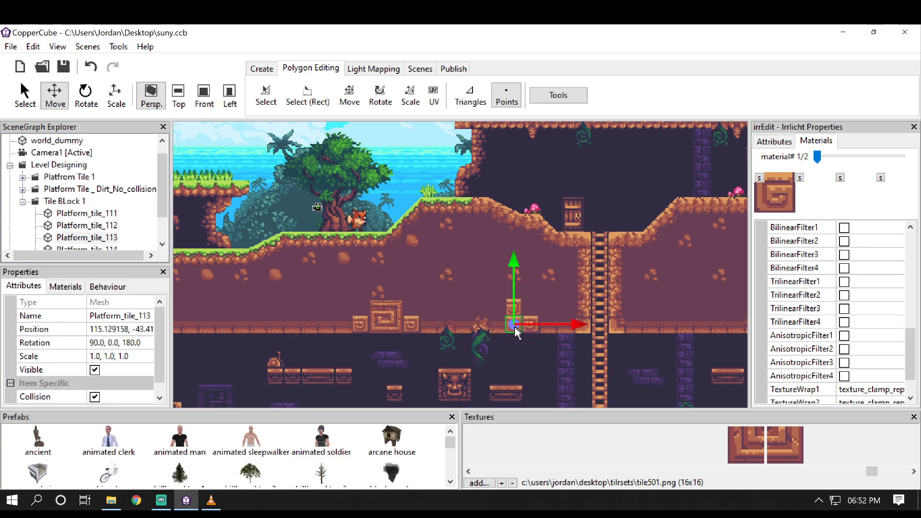
{"action": "left_click", "coordinate": [530, 328]}
{"action": "left_click", "coordinate": [94, 397]}
- Clone the grass tile at the foot of the slope and place the copy over the small ledge below the green bush
{"action": "middle_click_drag", "start_coordinate": [242, 314], "coordinate": [340, 285]}
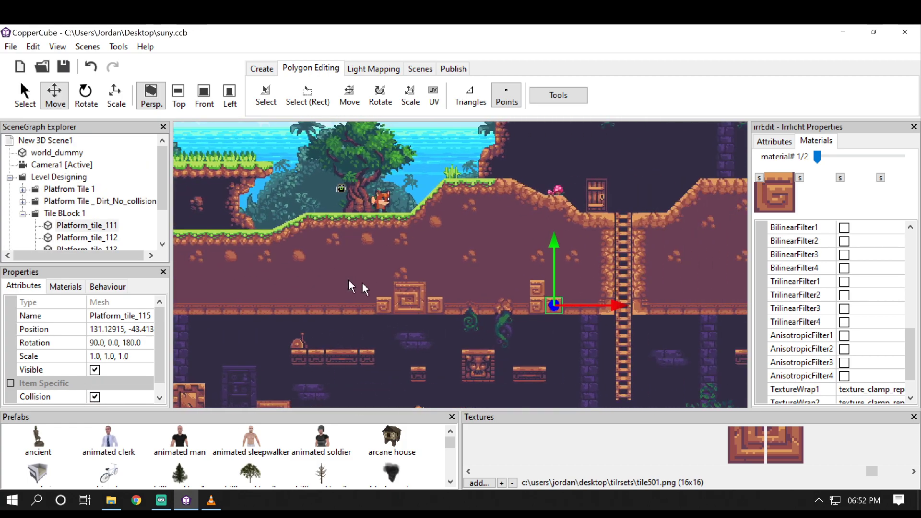
{"action": "middle_click_drag", "start_coordinate": [444, 278], "coordinate": [535, 182]}
{"action": "middle_click_drag", "start_coordinate": [387, 255], "coordinate": [547, 226]}
{"action": "left_click", "coordinate": [538, 226]}
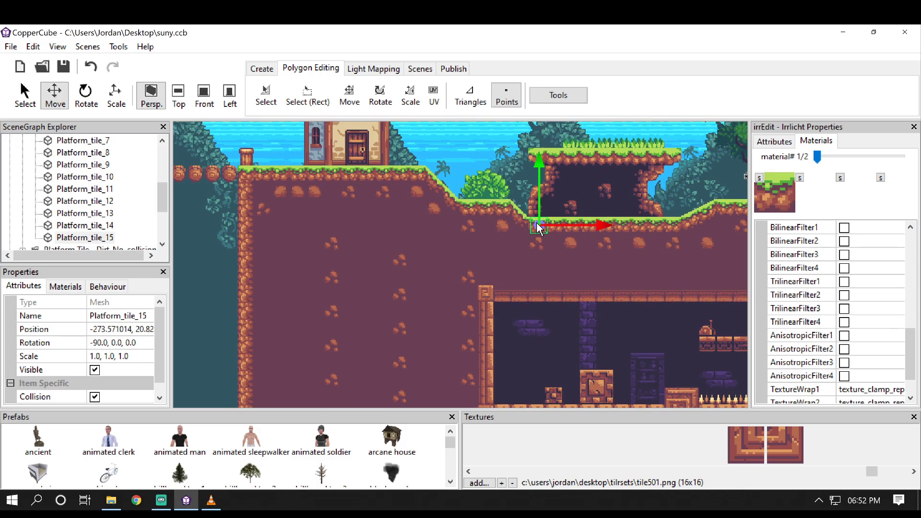
{"action": "left_click", "coordinate": [537, 223]}
{"action": "left_click_drag", "start_coordinate": [540, 165], "coordinate": [540, 157]}
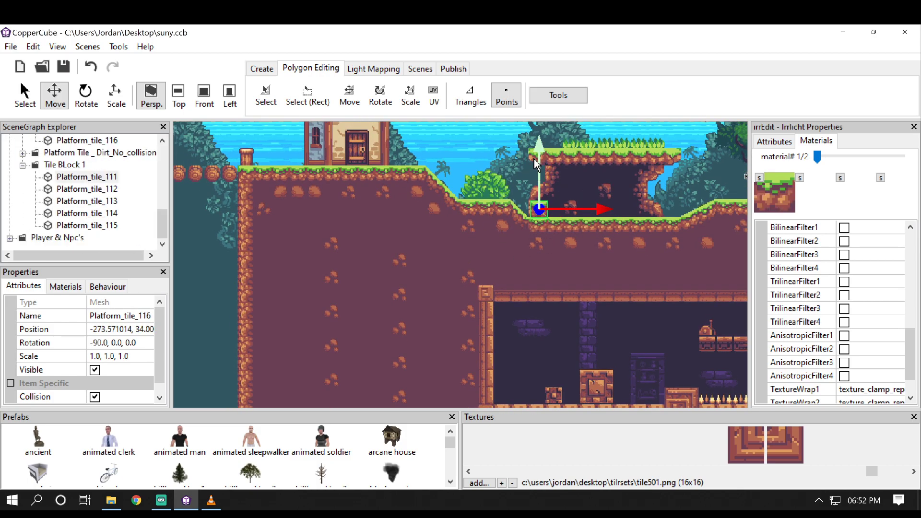
{"action": "left_click_drag", "start_coordinate": [607, 209], "coordinate": [592, 214]}
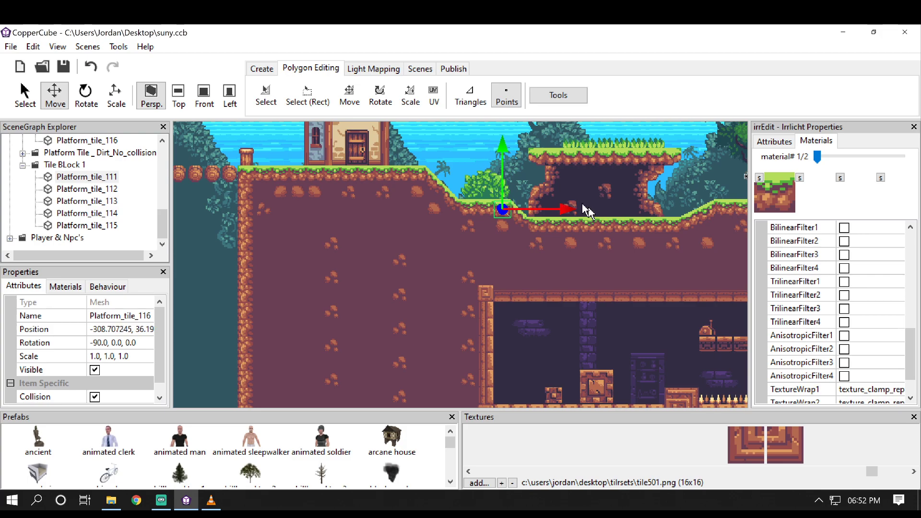
{"action": "middle_click_drag", "start_coordinate": [544, 173], "coordinate": [515, 259]}
{"action": "scroll", "coordinate": [374, 259], "scroll_direction": "up", "scroll_amount": 4}
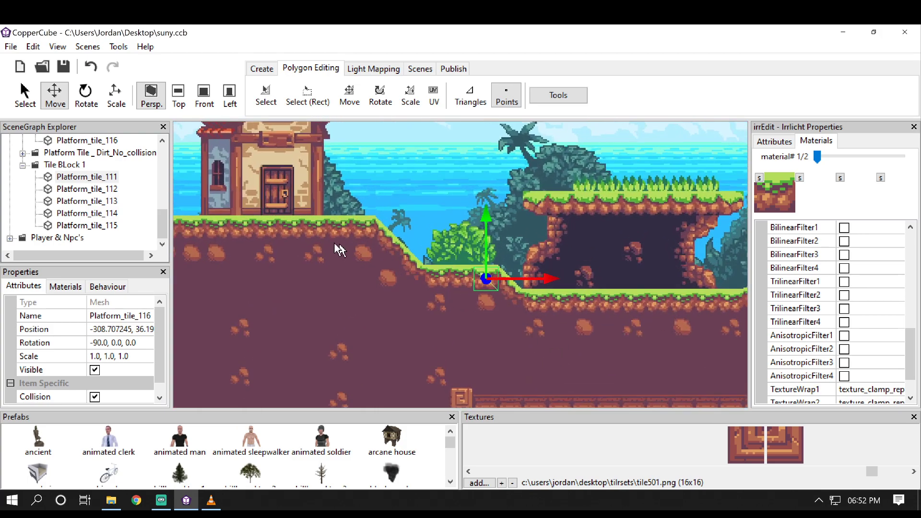
{"action": "scroll", "coordinate": [316, 290], "scroll_direction": "up", "scroll_amount": 2}
{"action": "scroll", "coordinate": [563, 322], "scroll_direction": "up", "scroll_amount": 2}
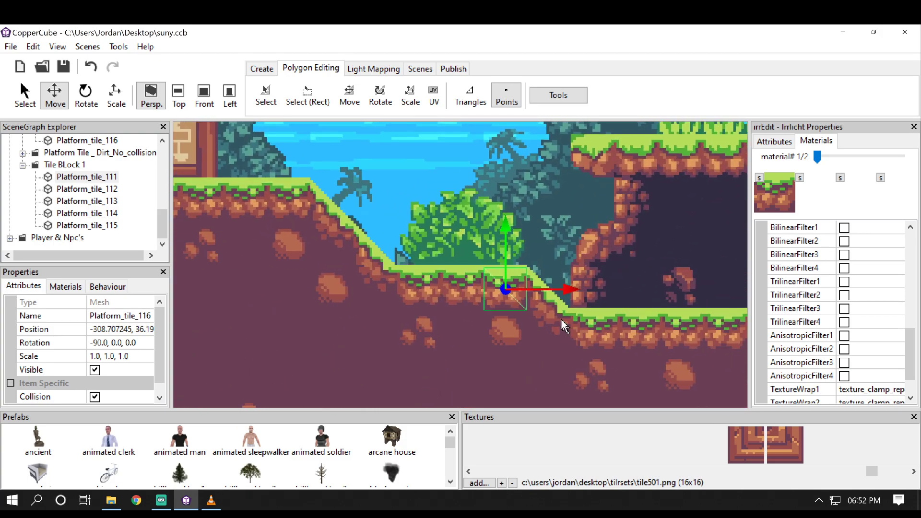
- Fine-tune the cloned grass tile's height and sideways position so it lines up with the ledge below the green bush
{"action": "left_click_drag", "start_coordinate": [506, 223], "coordinate": [507, 227]}
{"action": "left_click_drag", "start_coordinate": [579, 296], "coordinate": [586, 296]}
{"action": "left_click_drag", "start_coordinate": [513, 227], "coordinate": [513, 219]}
{"action": "mouse_move", "coordinate": [580, 295]}
{"action": "left_mouse_down"}
{"action": "mouse_move", "coordinate": [571, 294]}
{"action": "mouse_move", "coordinate": [579, 295]}
{"action": "left_mouse_up"}
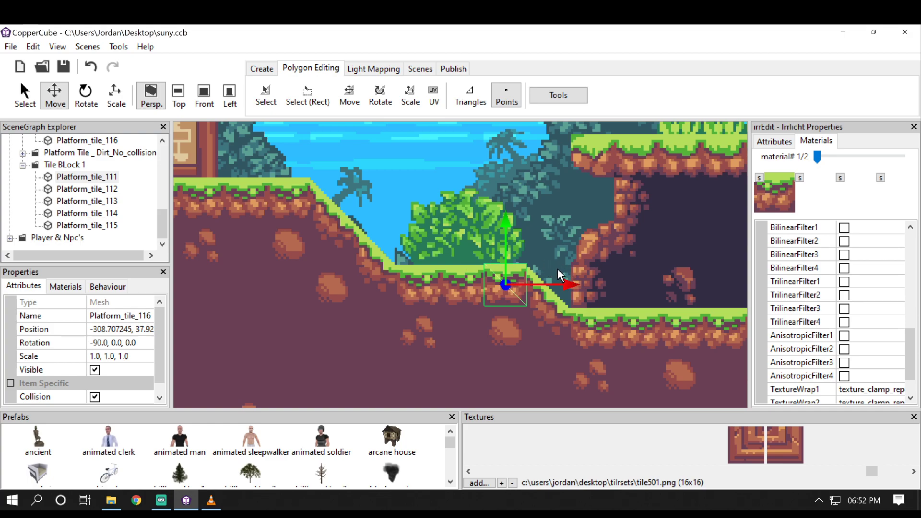
{"action": "left_click_drag", "start_coordinate": [509, 224], "coordinate": [508, 148]}
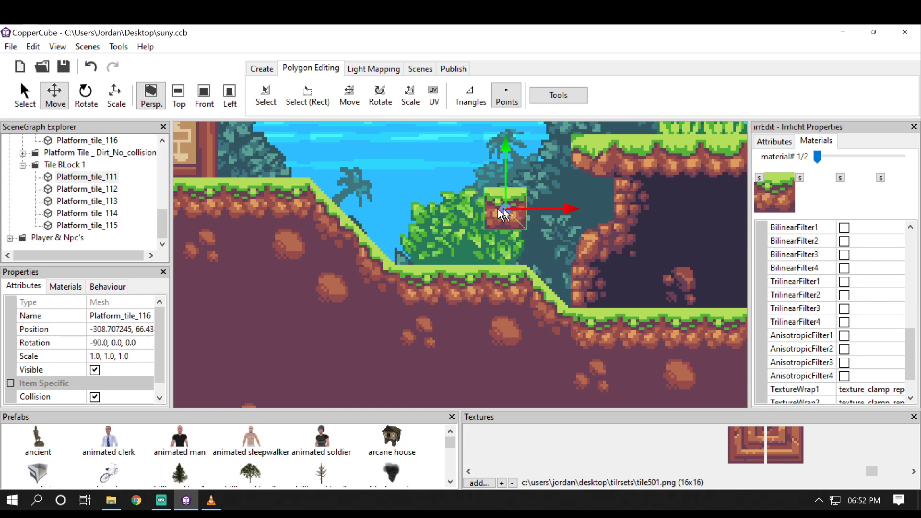
{"action": "left_click_drag", "start_coordinate": [507, 145], "coordinate": [509, 166]}
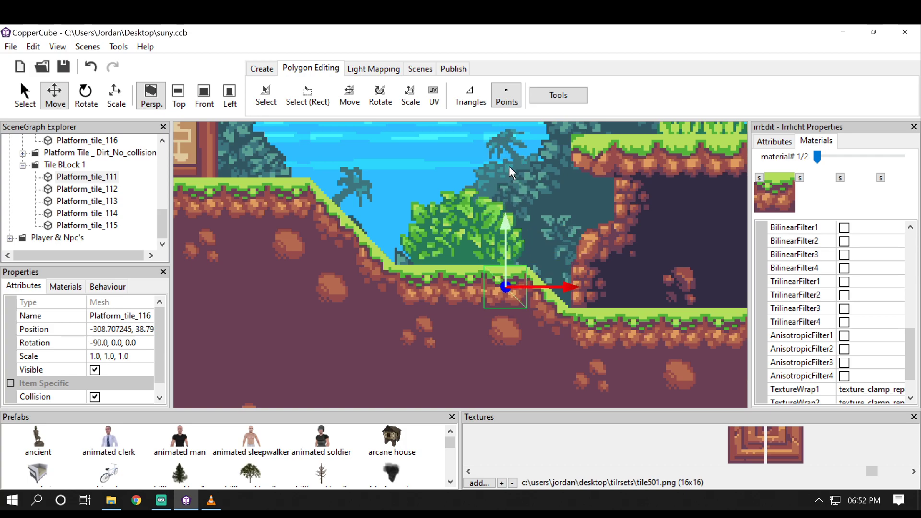
- Clone the grass tile leftward along the ledge below the bush until the row reaches the foot of the upper slope
{"action": "left_click_drag", "start_coordinate": [574, 289], "coordinate": [551, 282]}
{"action": "key", "text": "ctrl+c"}
{"action": "key", "text": "ctrl+v"}
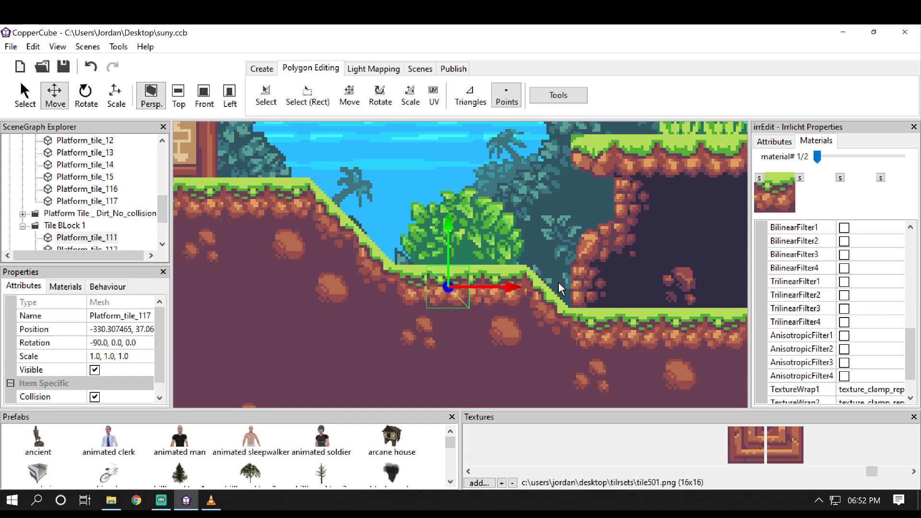
{"action": "left_click_drag", "start_coordinate": [559, 283], "coordinate": [517, 304]}
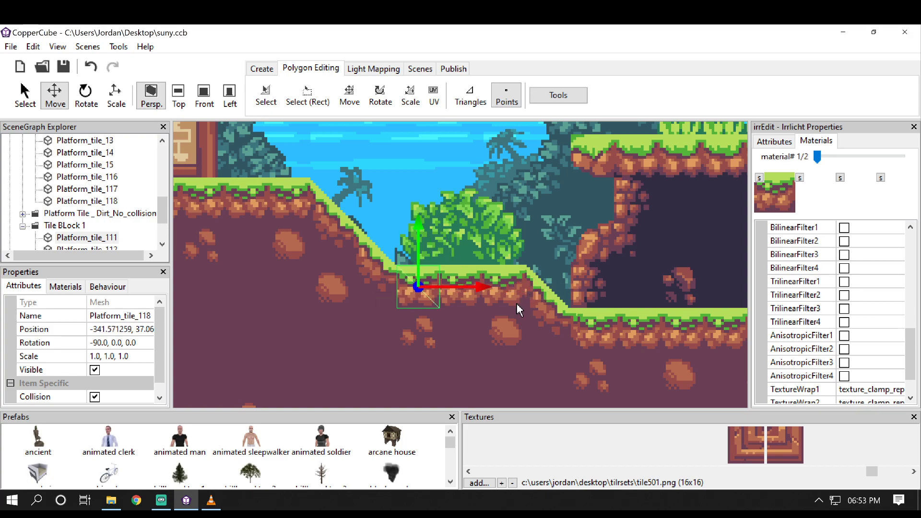
- Clone the grass tile onto the upper terrain at the top of the slope and align it with the surface
{"action": "middle_click_drag", "start_coordinate": [444, 204], "coordinate": [556, 221]}
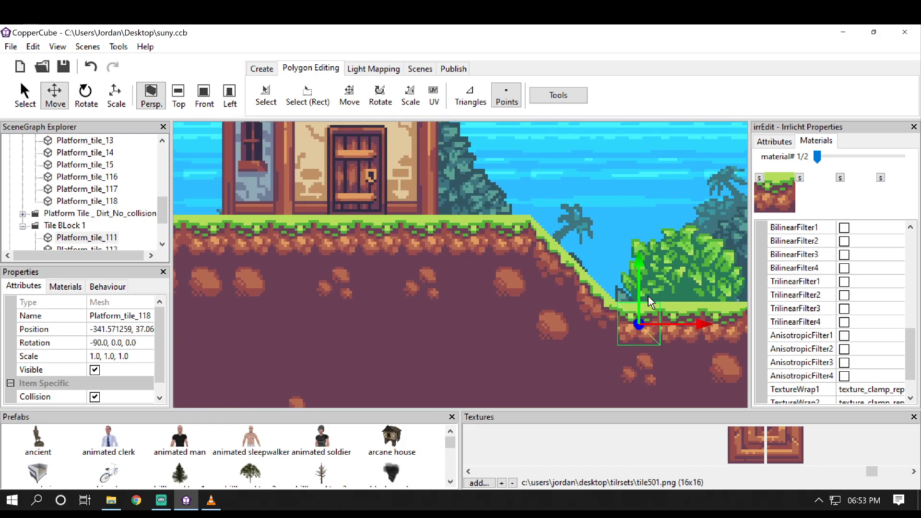
{"action": "mouse_move", "coordinate": [641, 266]}
{"action": "left_mouse_down"}
{"action": "mouse_move", "coordinate": [625, 232]}
{"action": "mouse_move", "coordinate": [632, 259]}
{"action": "left_mouse_up"}
{"action": "left_click_drag", "start_coordinate": [701, 247], "coordinate": [666, 241]}
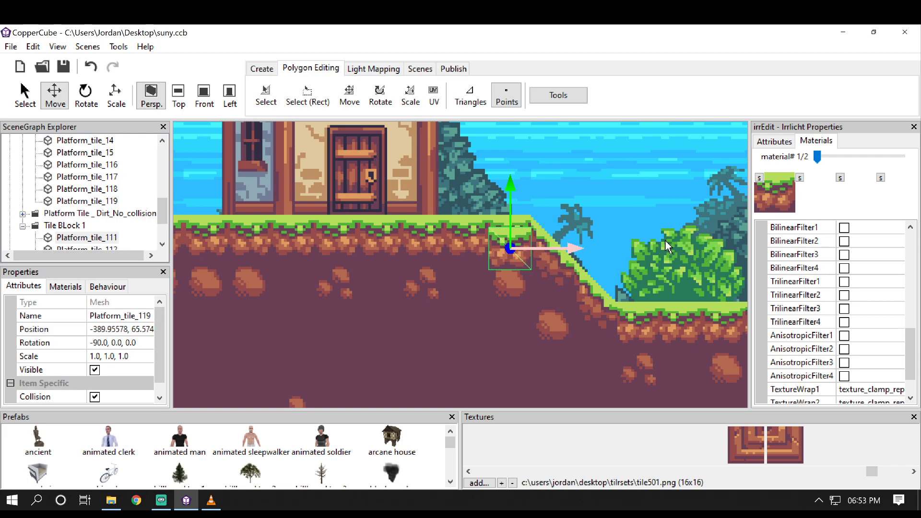
{"action": "left_click_drag", "start_coordinate": [510, 186], "coordinate": [510, 182]}
- Clone the grass tile leftward along the upper terrain from the slope top to the area under the house
{"action": "left_click_drag", "start_coordinate": [583, 236], "coordinate": [499, 239]}
{"action": "key", "text": "ctrl+d"}
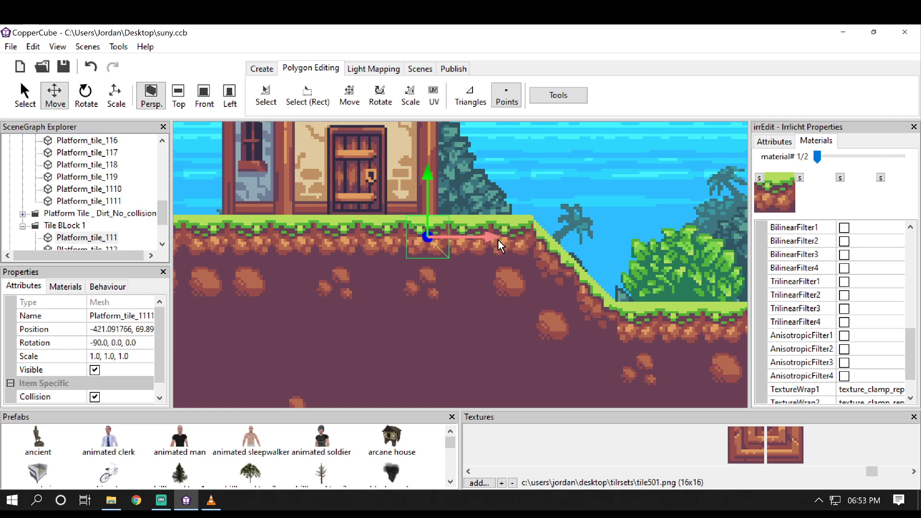
{"action": "key", "text": "ctrl+d"}
{"action": "left_click_drag", "start_coordinate": [497, 240], "coordinate": [482, 240]}
- Continue the row of grass tile clones past the house toward the terrain's left end, undoing the misplaced moves
{"action": "middle_click_drag", "start_coordinate": [482, 240], "coordinate": [614, 294]}
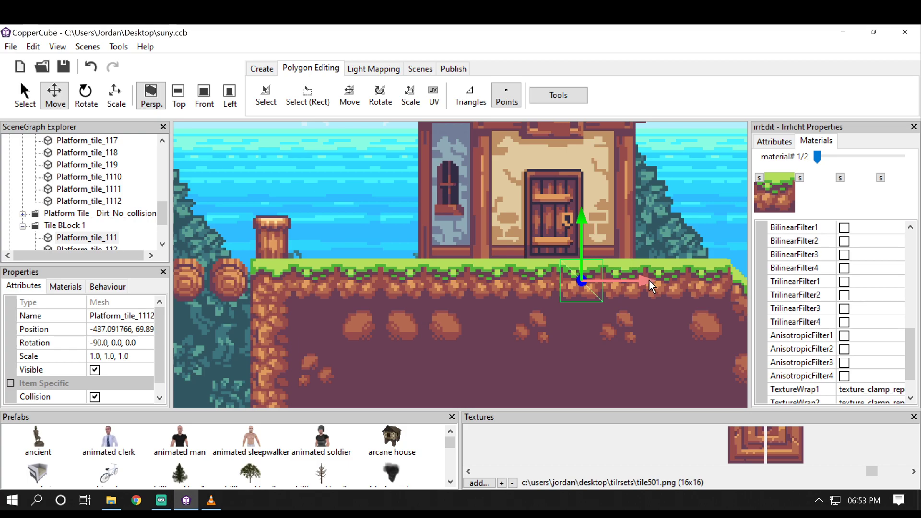
{"action": "left_click_drag", "start_coordinate": [650, 281], "coordinate": [576, 282]}
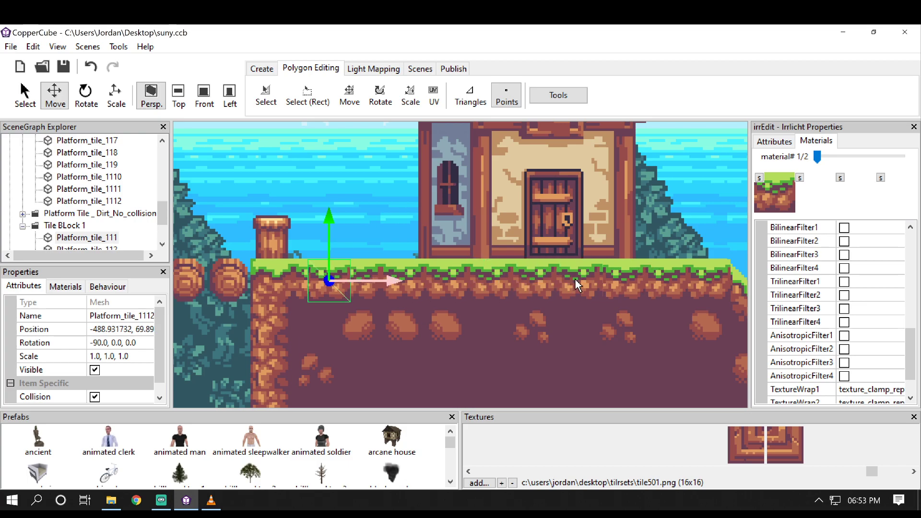
{"action": "key", "text": "ctrl+z"}
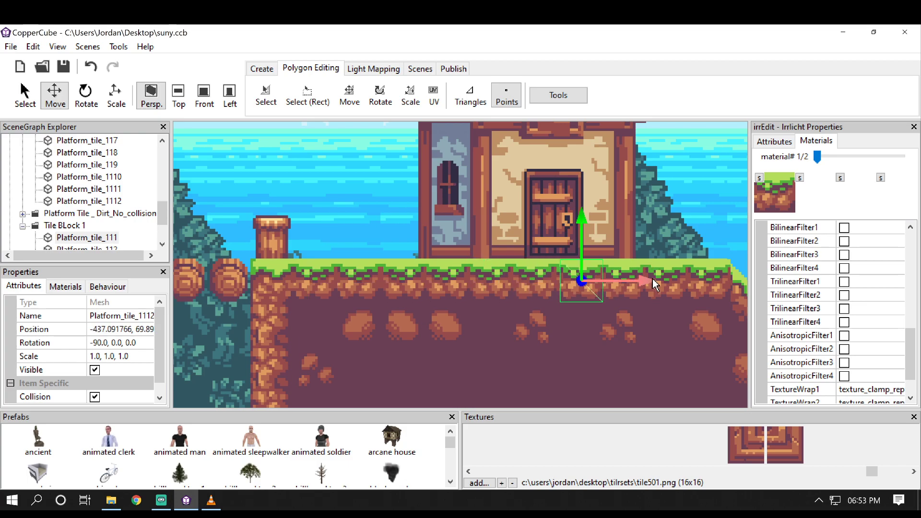
{"action": "left_click_drag", "start_coordinate": [651, 278], "coordinate": [623, 282], "text": "shift"}
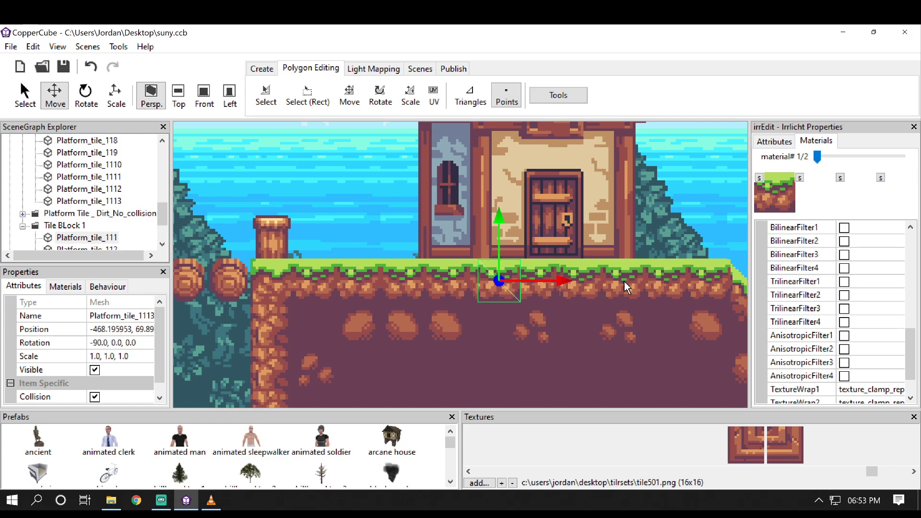
{"action": "key", "text": "ctrl+z"}
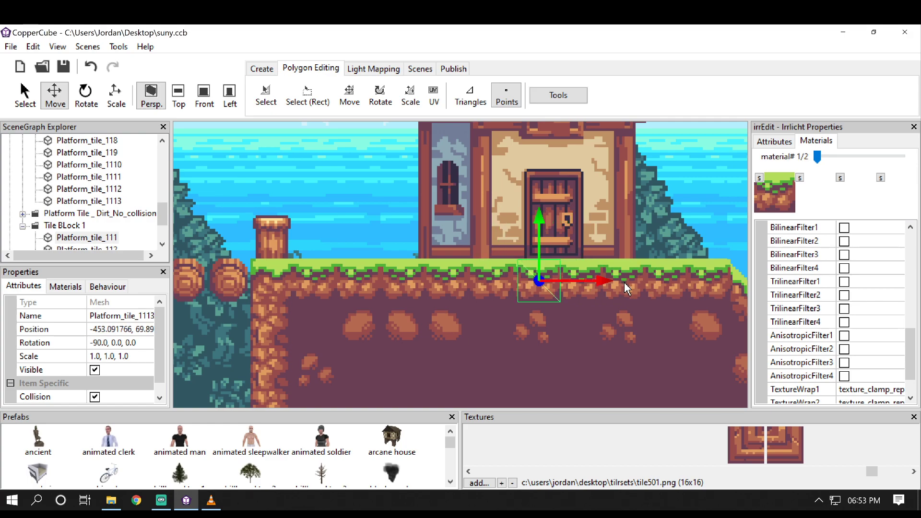
{"action": "left_click_drag", "start_coordinate": [620, 280], "coordinate": [461, 284], "text": "shift"}
{"action": "key", "text": "ctrl+z"}
{"action": "key", "text": "ctrl+z"}
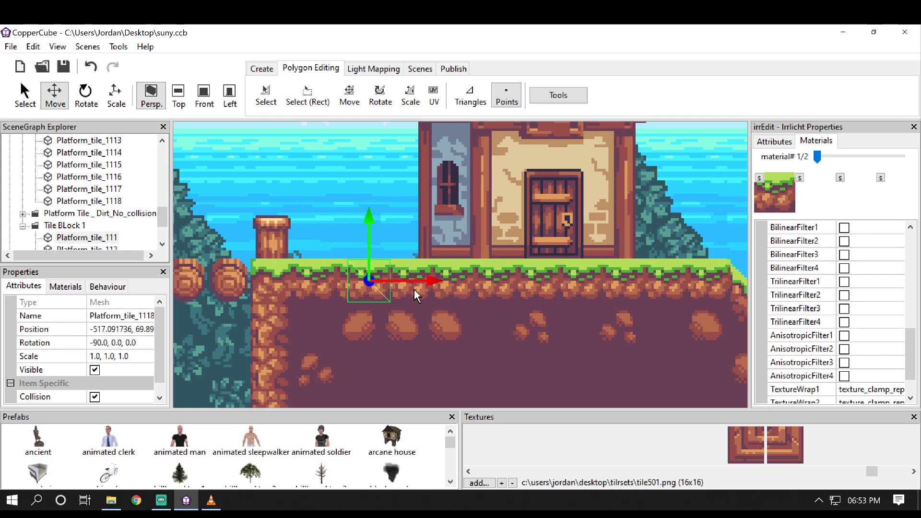
{"action": "mouse_move", "coordinate": [430, 277]}
{"action": "left_mouse_down"}
{"action": "mouse_move", "coordinate": [413, 279]}
{"action": "mouse_move", "coordinate": [421, 284]}
{"action": "left_mouse_up"}
- Collapse the Level Designing folder and hide the world_dummy background guide
{"action": "middle_click_drag", "start_coordinate": [487, 211], "coordinate": [498, 229]}
{"action": "left_click_drag", "start_coordinate": [162, 213], "coordinate": [77, 142]}
{"action": "left_click", "coordinate": [10, 178]}
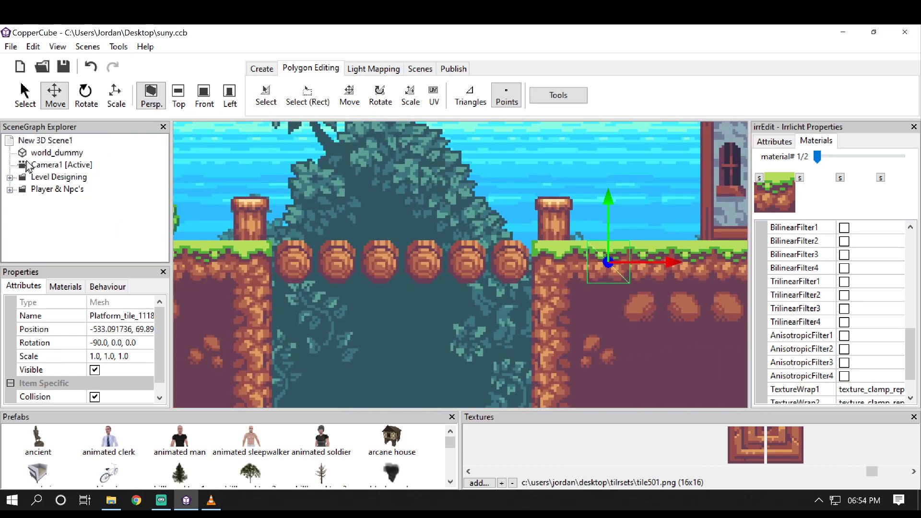
{"action": "left_click", "coordinate": [35, 154]}
{"action": "left_click", "coordinate": [95, 371]}
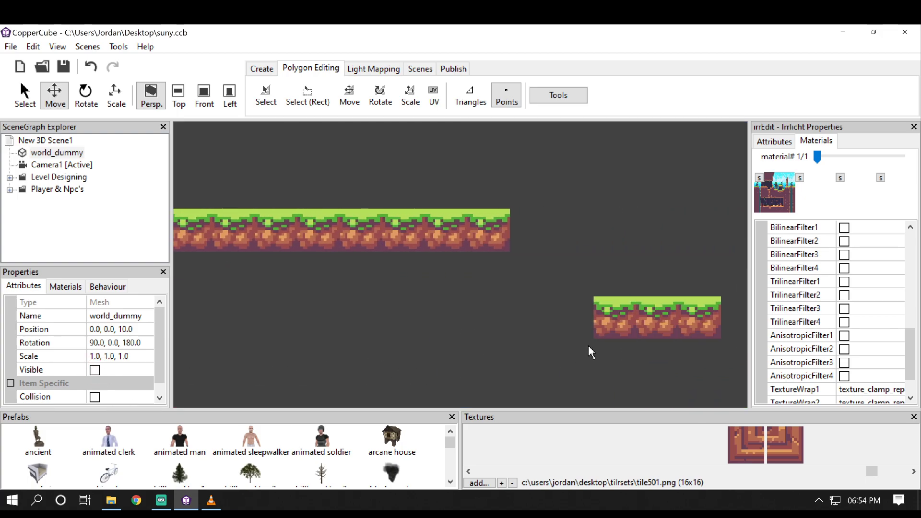
- Look over all placed tiles without the guide and launch a test run of the level as Windows (.exe)
{"action": "scroll", "coordinate": [489, 317], "scroll_direction": "down", "scroll_amount": 4}
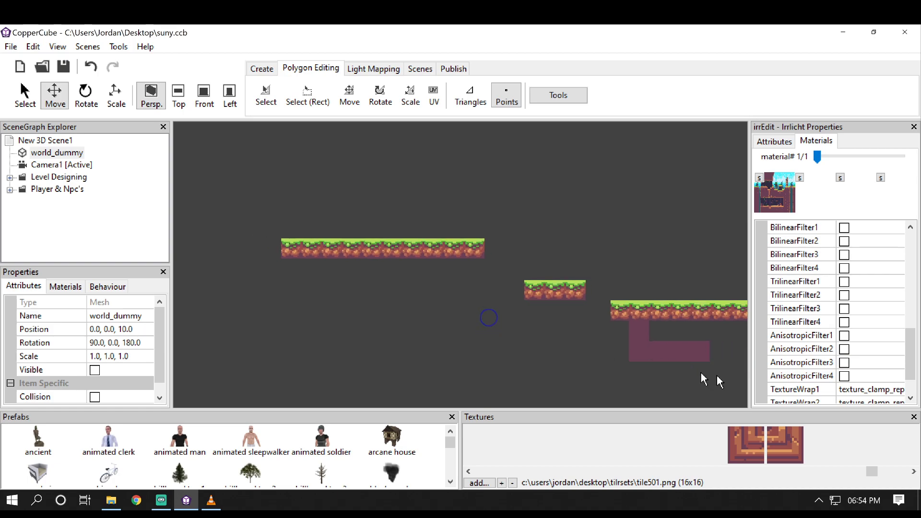
{"action": "middle_click_drag", "start_coordinate": [603, 318], "coordinate": [269, 301]}
{"action": "scroll", "coordinate": [645, 284], "scroll_direction": "down", "scroll_amount": 1}
{"action": "scroll", "coordinate": [644, 286], "scroll_direction": "down", "scroll_amount": 2}
{"action": "scroll", "coordinate": [487, 285], "scroll_direction": "down", "scroll_amount": 3}
{"action": "middle_click_drag", "start_coordinate": [497, 304], "coordinate": [659, 285]}
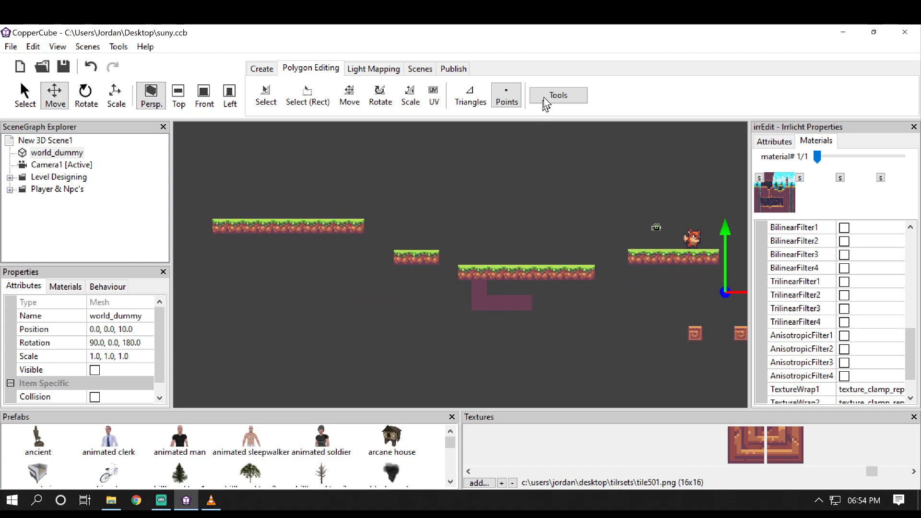
{"action": "left_click", "coordinate": [452, 68]}
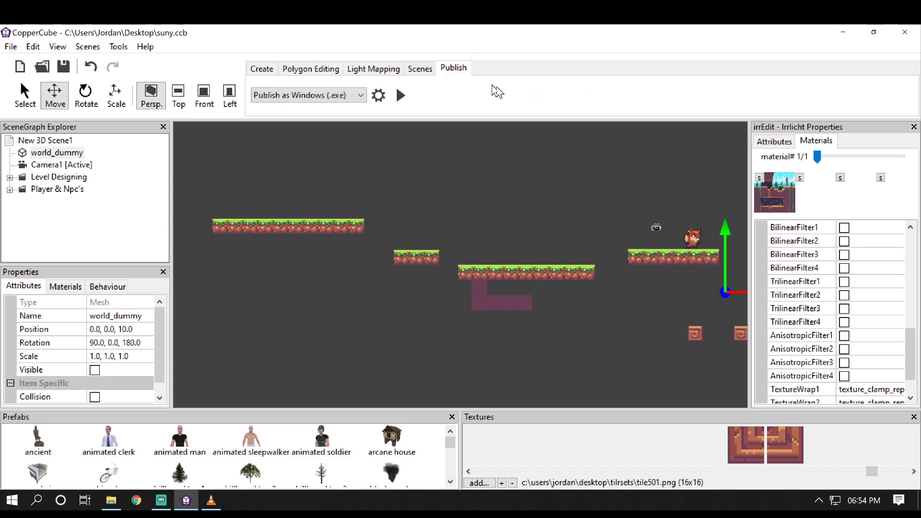
{"action": "left_click", "coordinate": [401, 96]}
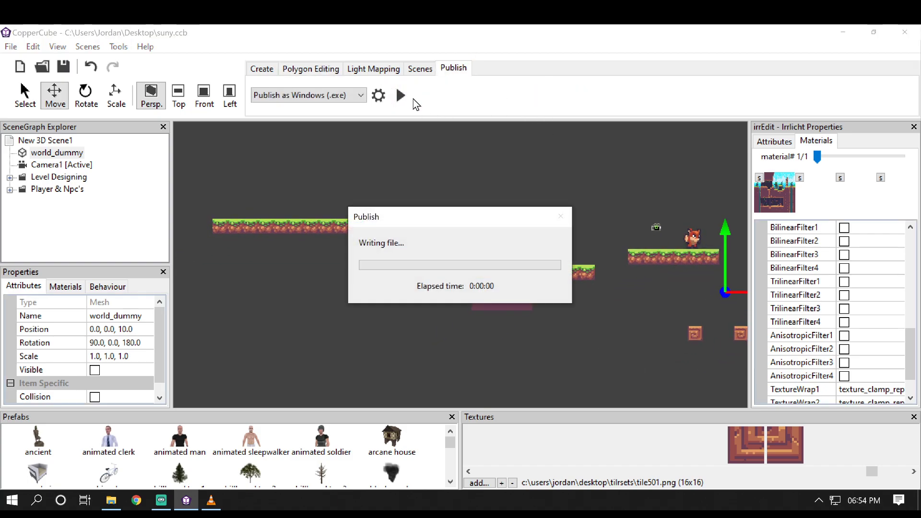
- Run the fox left from its start platform and jump across the gaps onto the long upper grass platform
{"action": "key", "text": "space"}
{"action": "key", "text": "Left"}
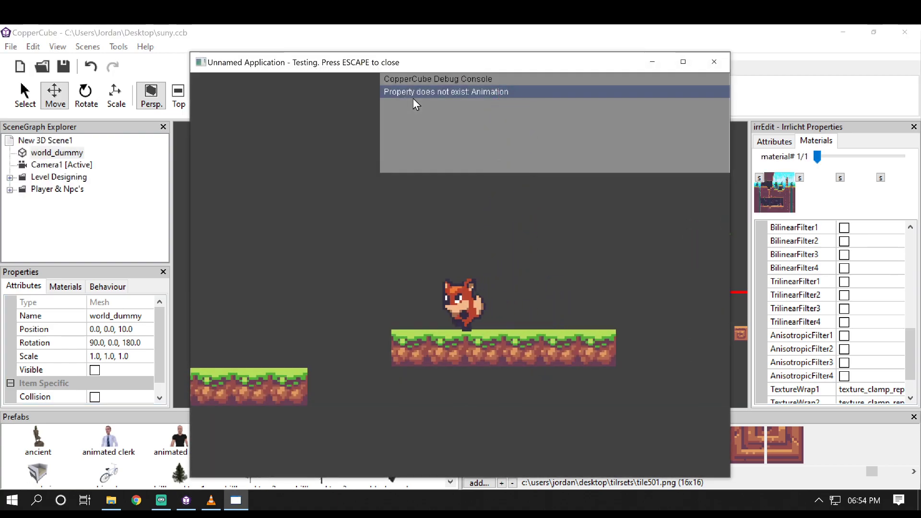
{"action": "key", "text": "Right"}
{"action": "key", "text": "space"}
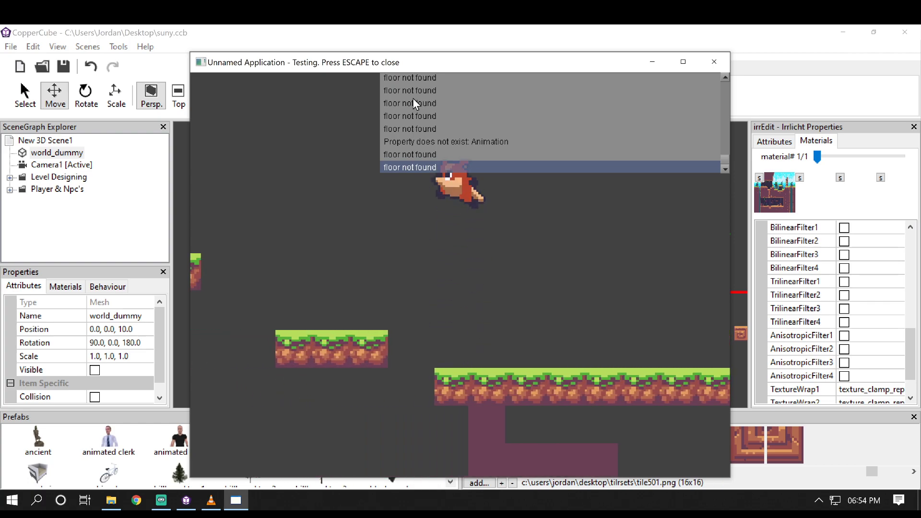
{"action": "key", "text": "Right"}
{"action": "key", "text": "space"}
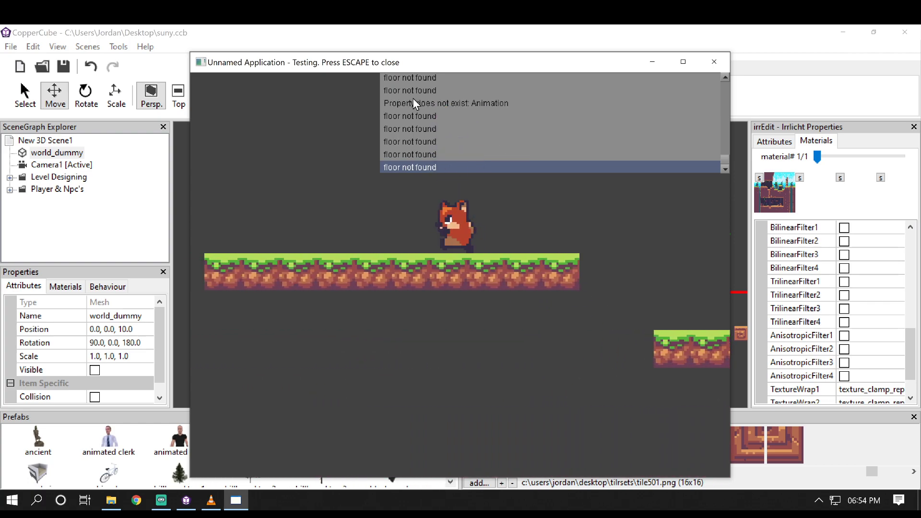
{"action": "key", "text": "Left"}
- Bring the fox back right across the small platform and the middle grass strip to its start platform
{"action": "key", "text": "Right"}
{"action": "key", "text": "space"}
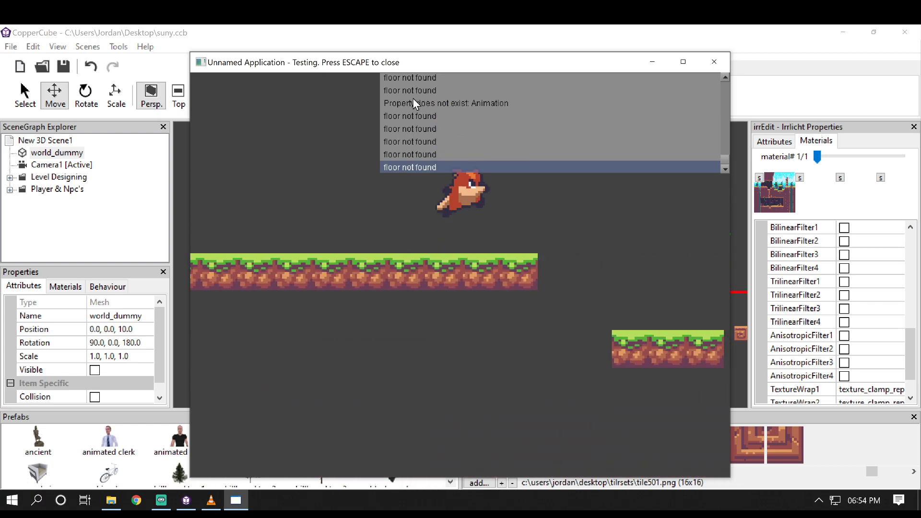
{"action": "key", "text": "Right"}
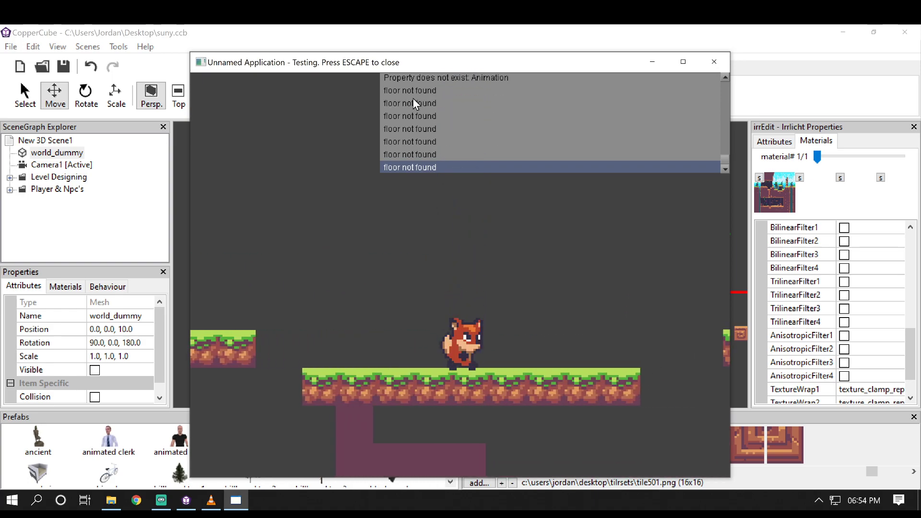
{"action": "key", "text": "Right"}
{"action": "key", "text": "space"}
- Test the gap jumps with the fox between the start platform, the middle strip above the purple block and the upper platform
{"action": "key", "text": "Left"}
{"action": "key", "text": "space"}
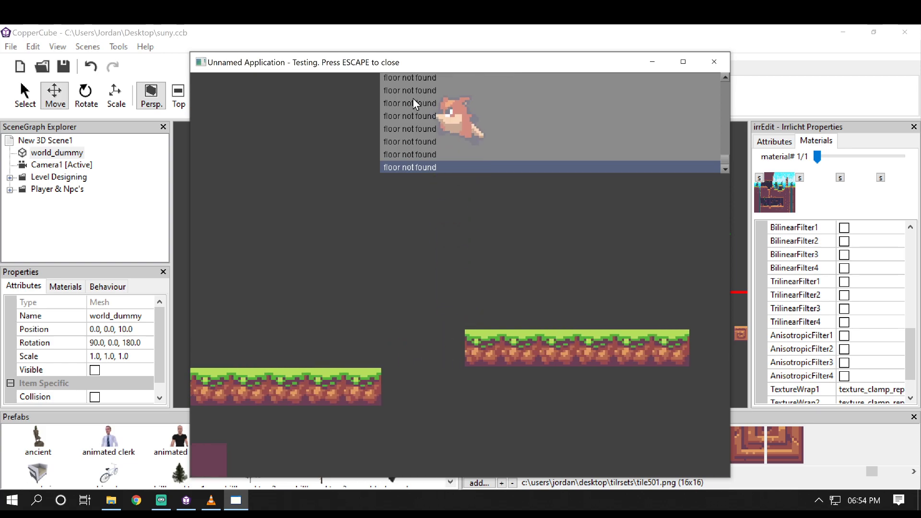
{"action": "key", "text": "Left"}
{"action": "key", "text": "space"}
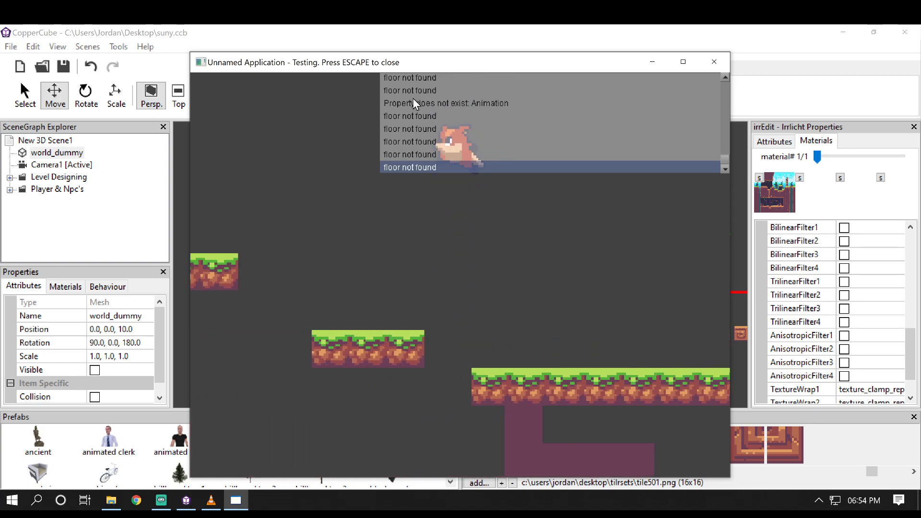
{"action": "key", "text": "Right"}
{"action": "key", "text": "space"}
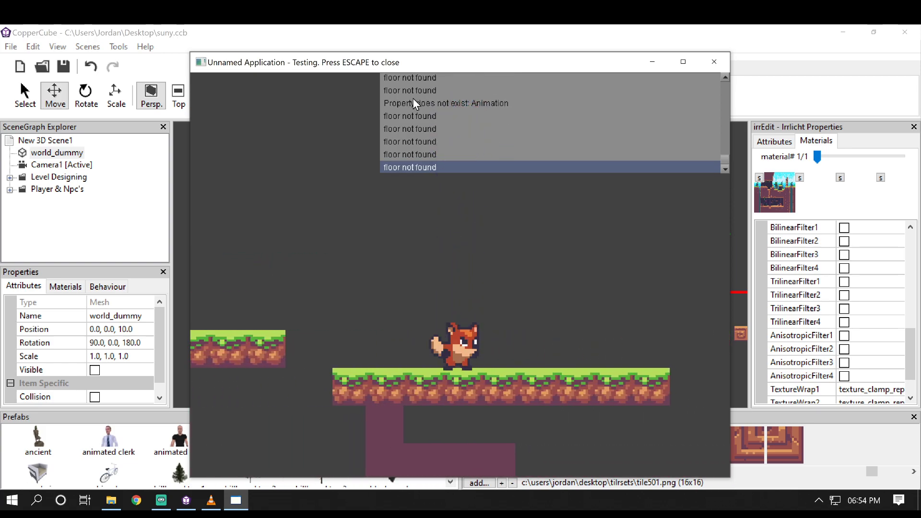
{"action": "key", "text": "Left"}
{"action": "key", "text": "space"}
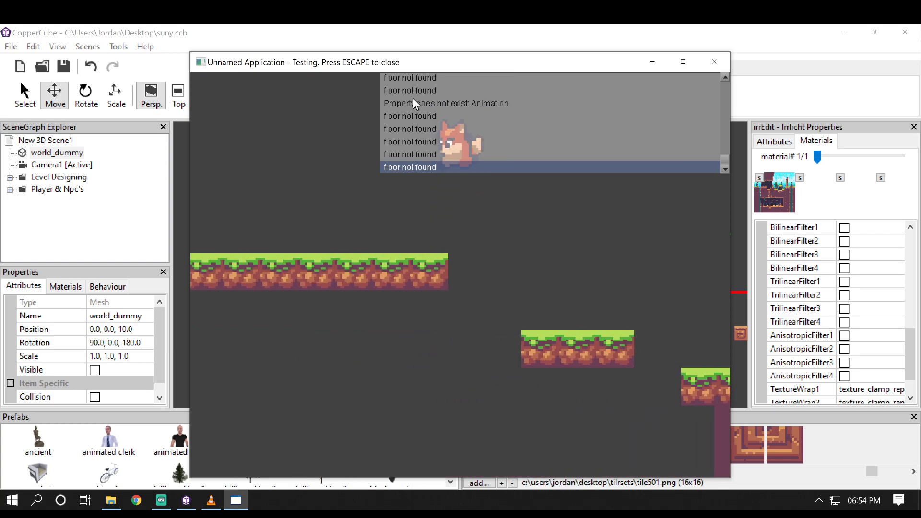
- Walk the fox back and forth on the long upper platform and repeat the jumps between it and the middle strip
{"action": "key", "text": "Right"}
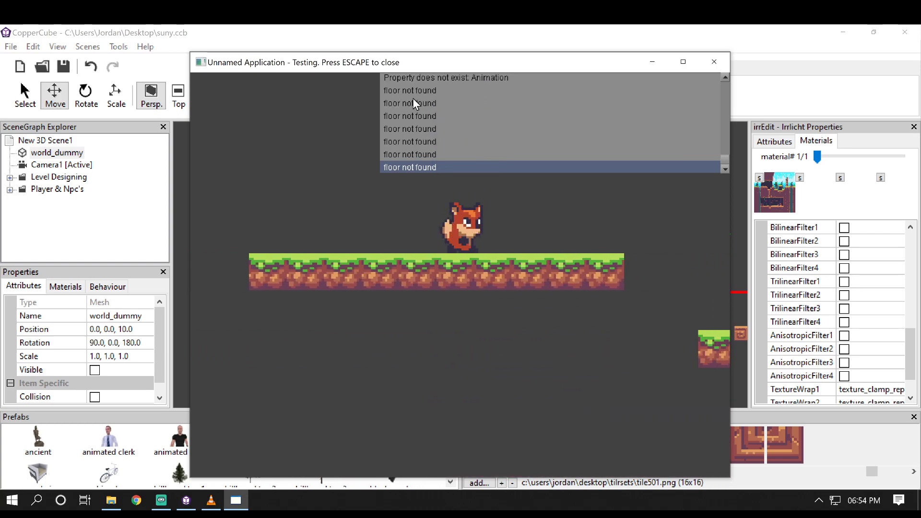
{"action": "key", "text": "Left"}
{"action": "key", "text": "space"}
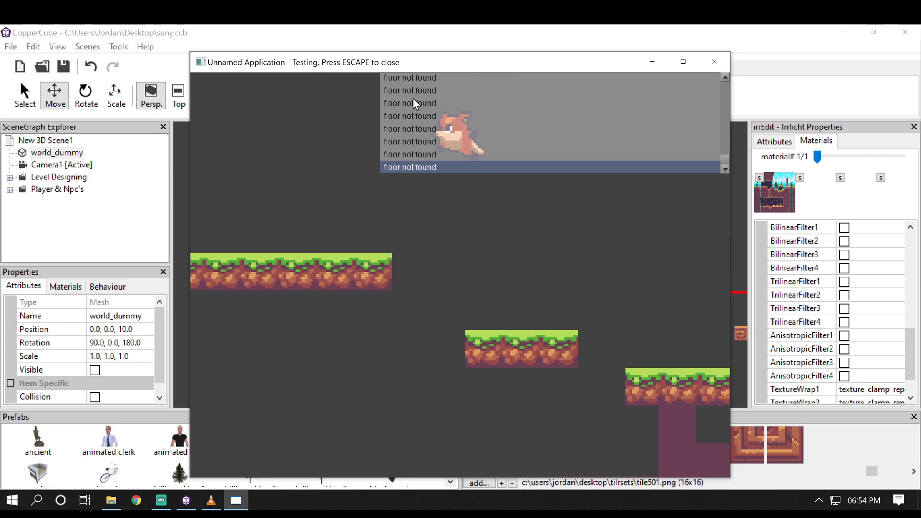
{"action": "key", "text": "Right"}
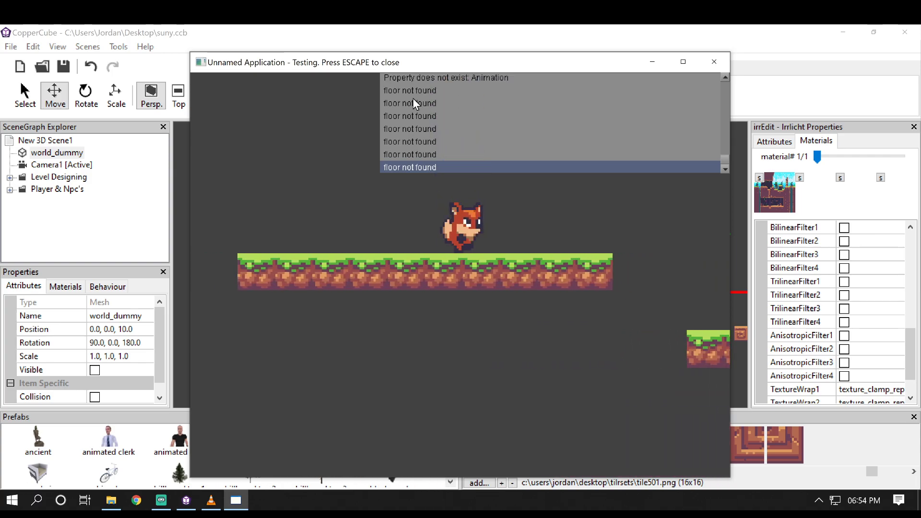
{"action": "key", "text": "Left"}
{"action": "key", "text": "Right"}
{"action": "key", "text": "Left"}
{"action": "key", "text": "space"}
{"action": "key", "text": "Right"}
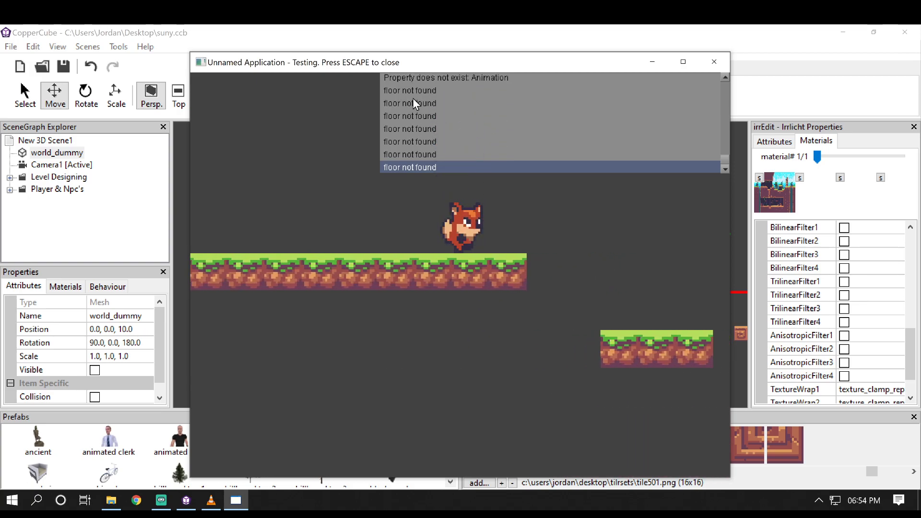
{"action": "key", "text": "Left"}
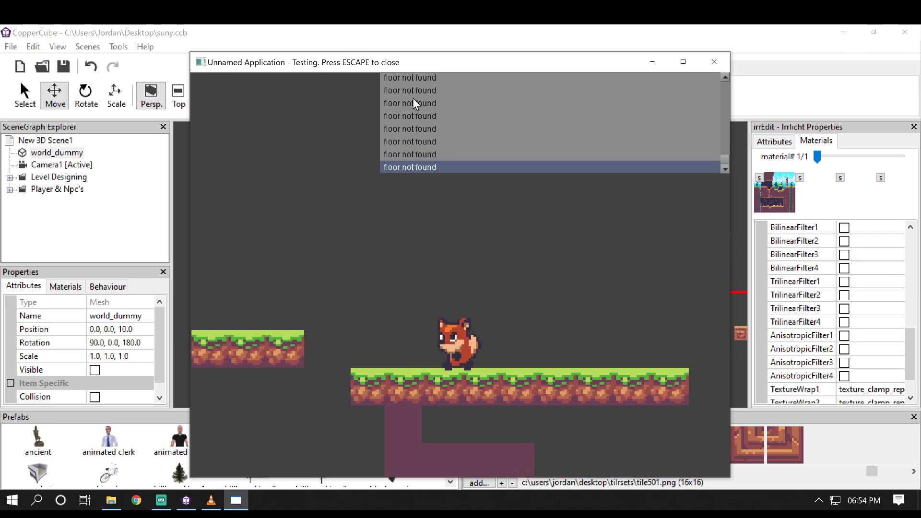
{"action": "key", "text": "space"}
{"action": "key", "text": "Left"}
{"action": "key", "text": "space"}
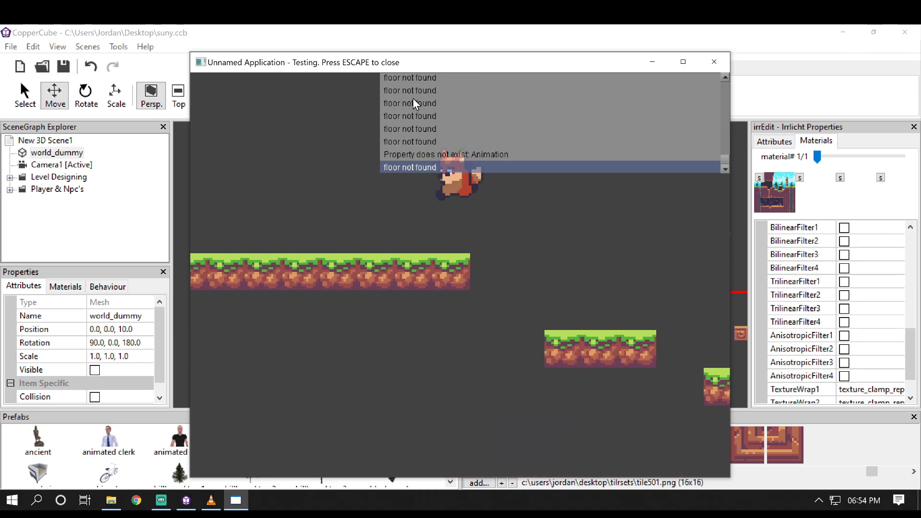
- Run the fox right to its start platform and test the gap between that platform and the middle strip in both directions
{"action": "key", "text": "Right"}
{"action": "key", "text": "Right"}
{"action": "key", "text": "Right"}
{"action": "key", "text": "space"}
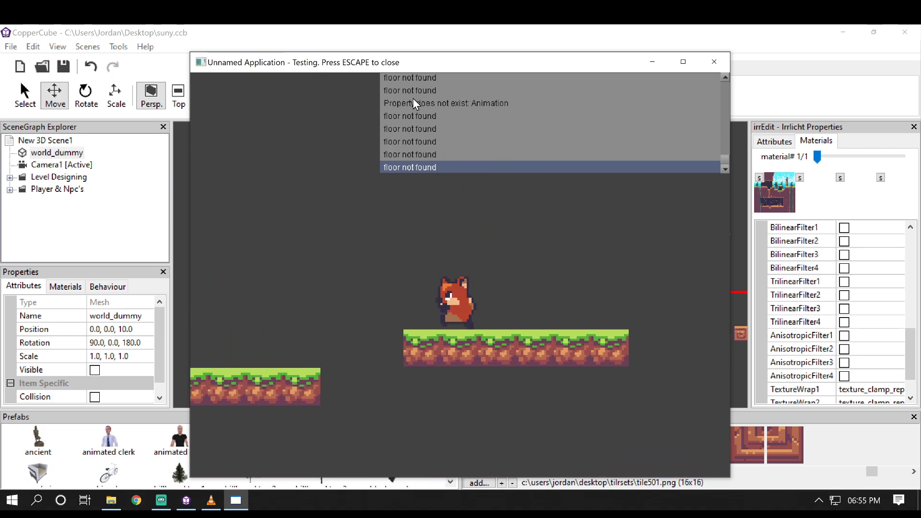
{"action": "key", "text": "Right"}
{"action": "key", "text": "space"}
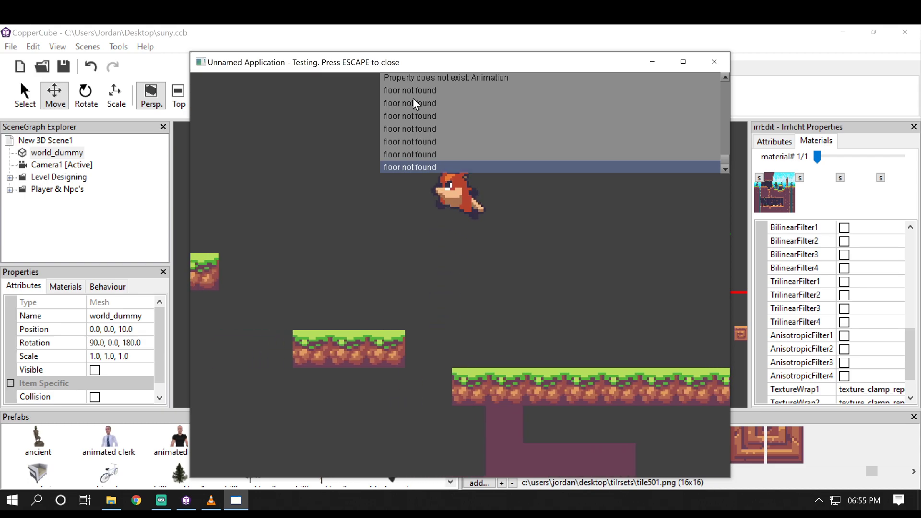
{"action": "key", "text": "Right"}
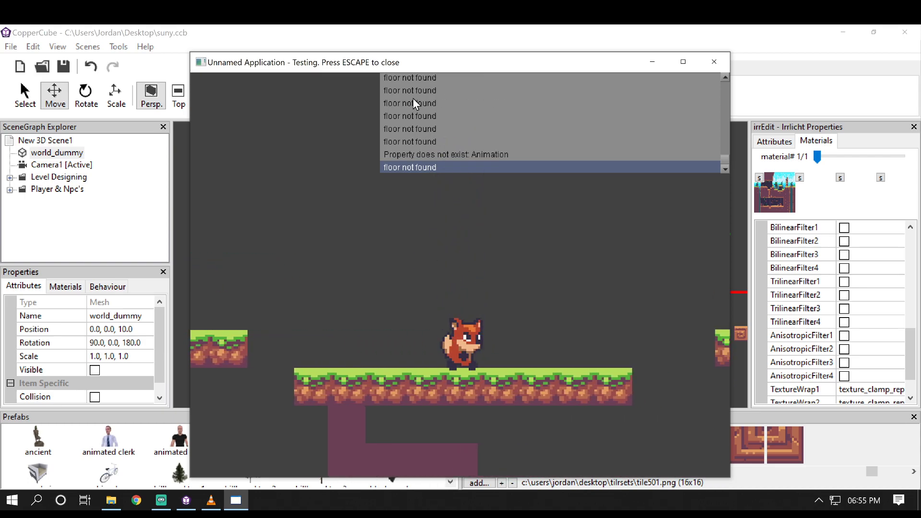
{"action": "key", "text": "Right"}
{"action": "key", "text": "space"}
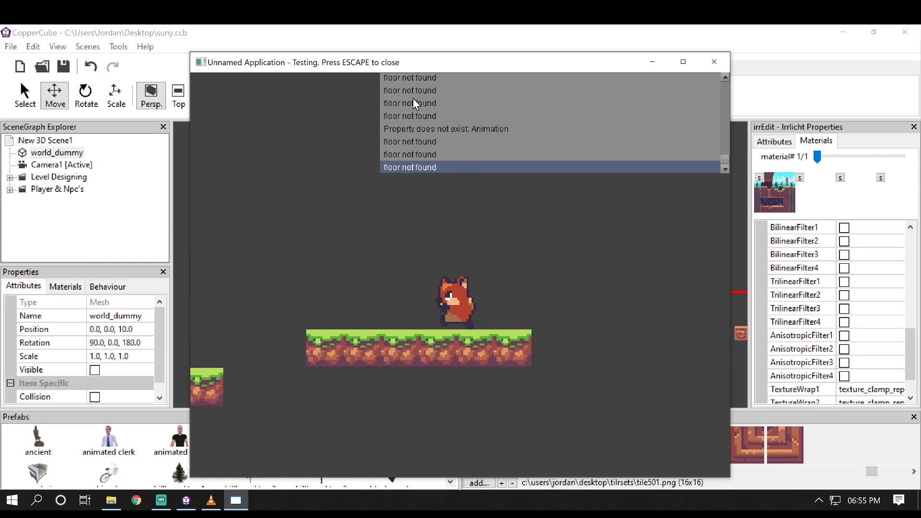
- Run the fox across all grass platforms in both directions, ending on the long upper platform
{"action": "key", "text": "Right"}
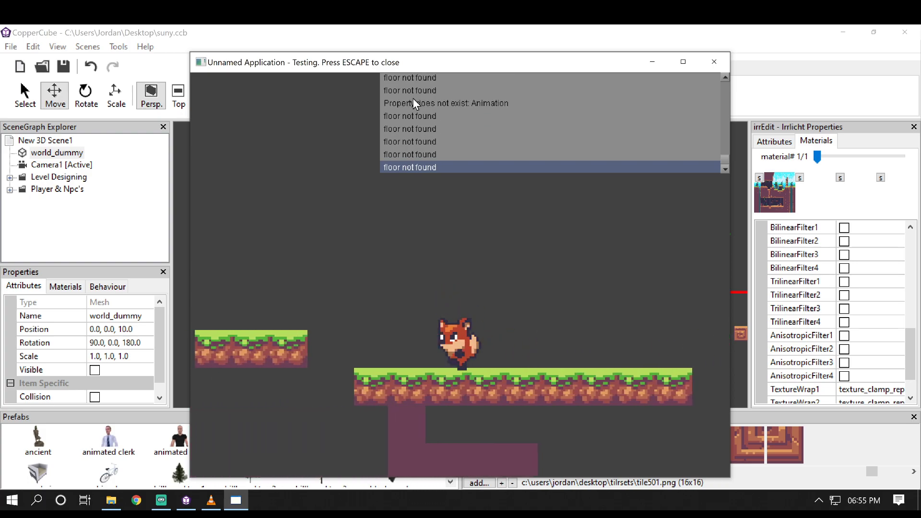
{"action": "key", "text": "Left"}
{"action": "key", "text": "space"}
{"action": "key", "text": "space"}
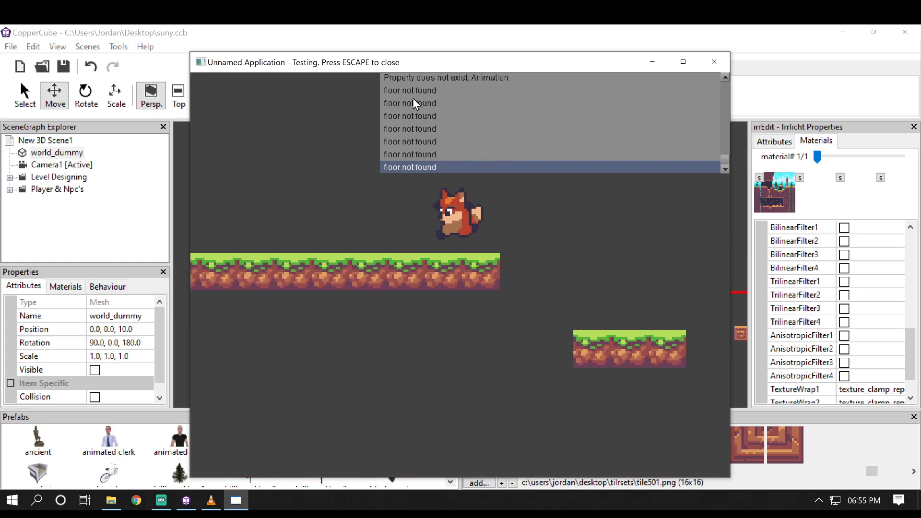
{"action": "key", "text": "Right"}
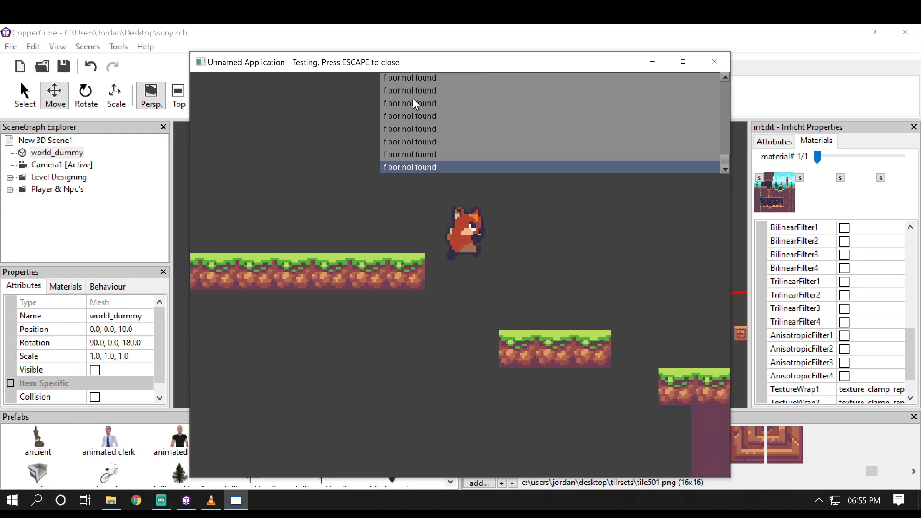
{"action": "key", "text": "Right"}
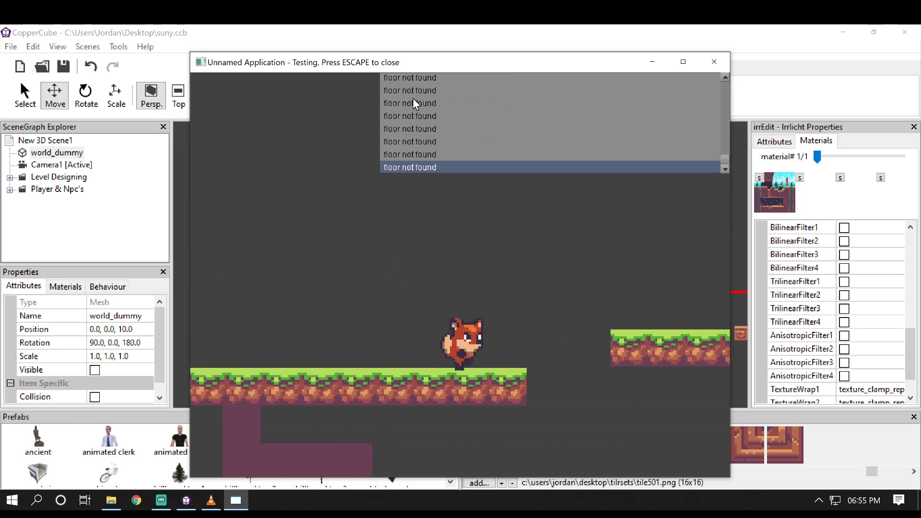
{"action": "key", "text": "space"}
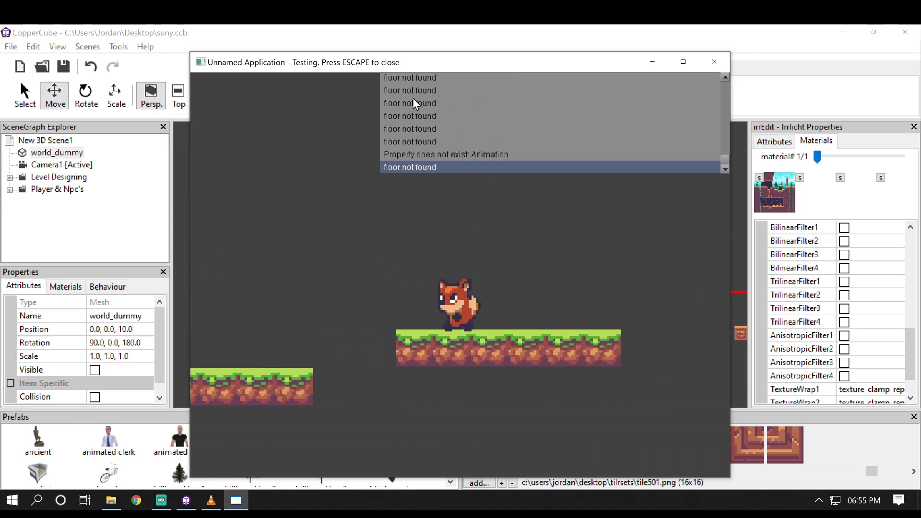
{"action": "key", "text": "Right"}
{"action": "key", "text": "space"}
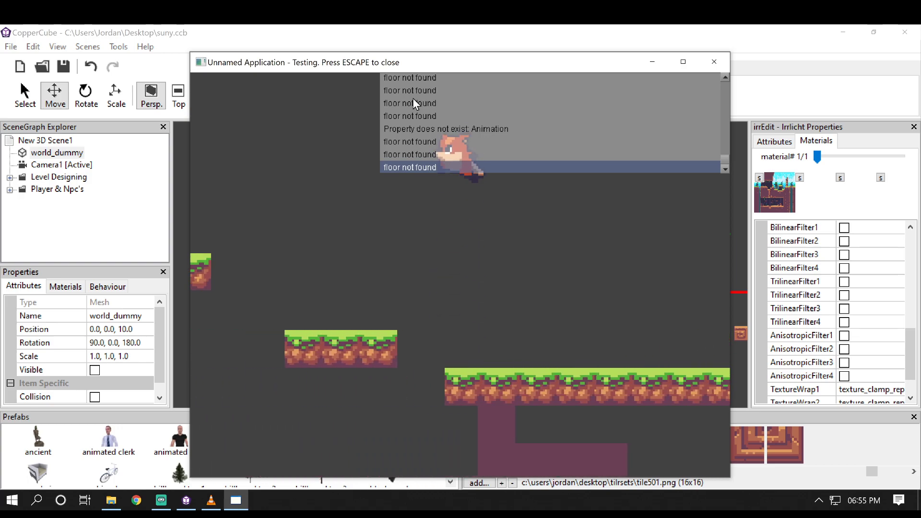
{"action": "key", "text": "Left"}
{"action": "key", "text": "space"}
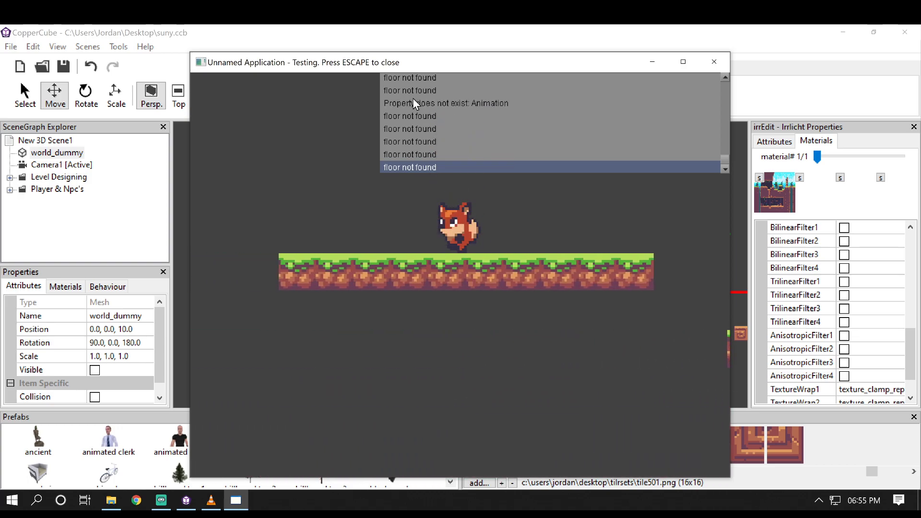
- Take the fox right via the small platform, test the start platform gap again, leave the platforms and end the test run
{"action": "key", "text": "Right"}
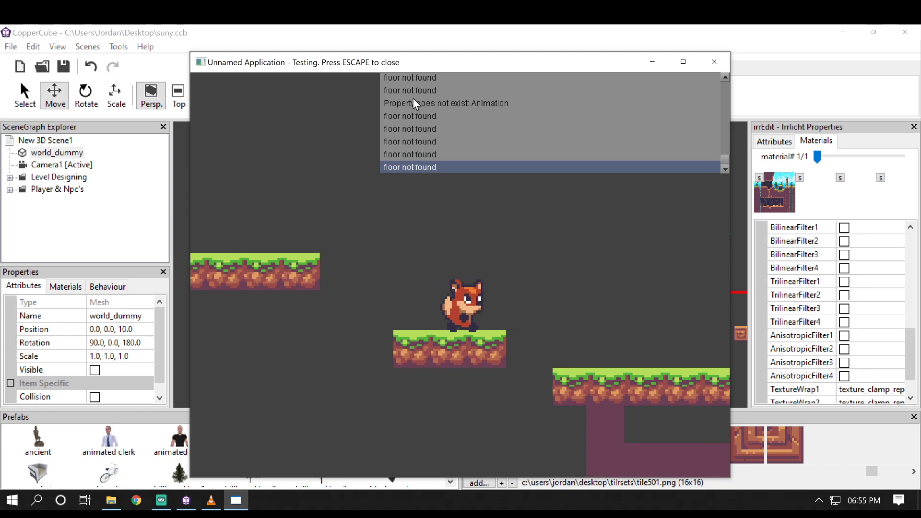
{"action": "key", "text": "space"}
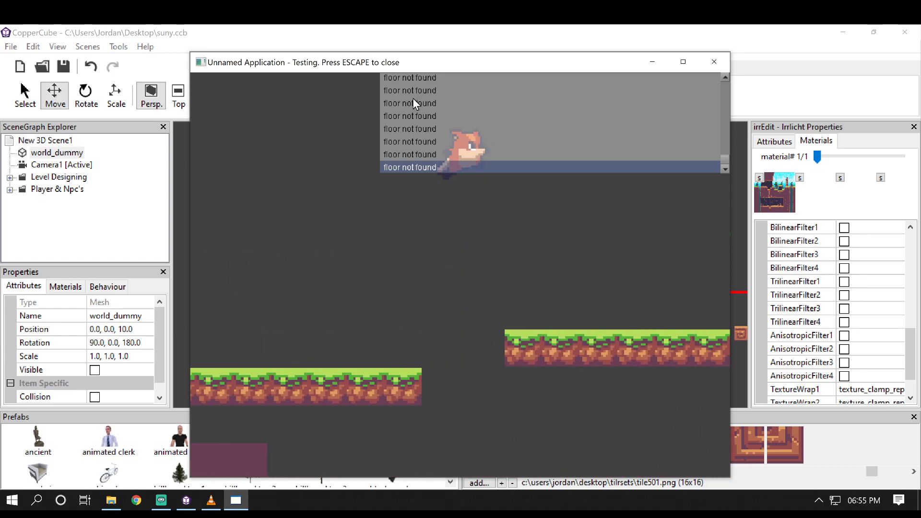
{"action": "key", "text": "Left"}
{"action": "key", "text": "space"}
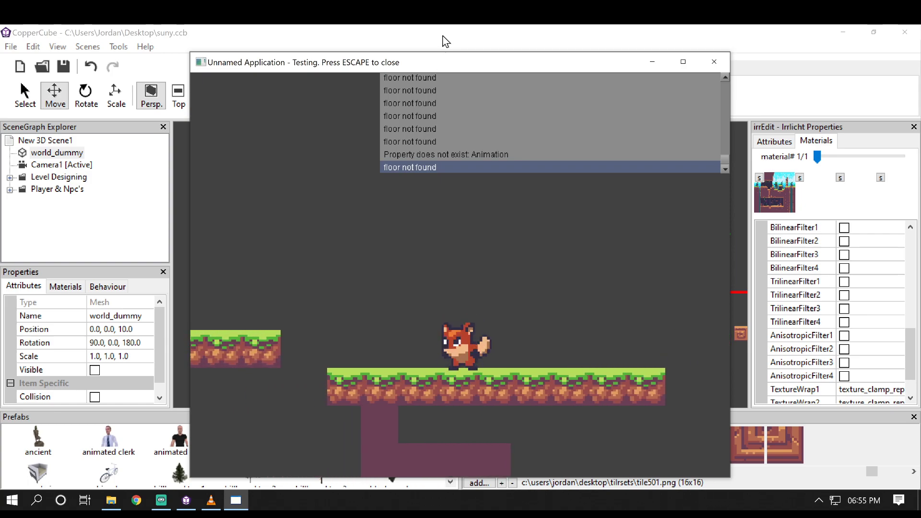
{"action": "key", "text": "Right"}
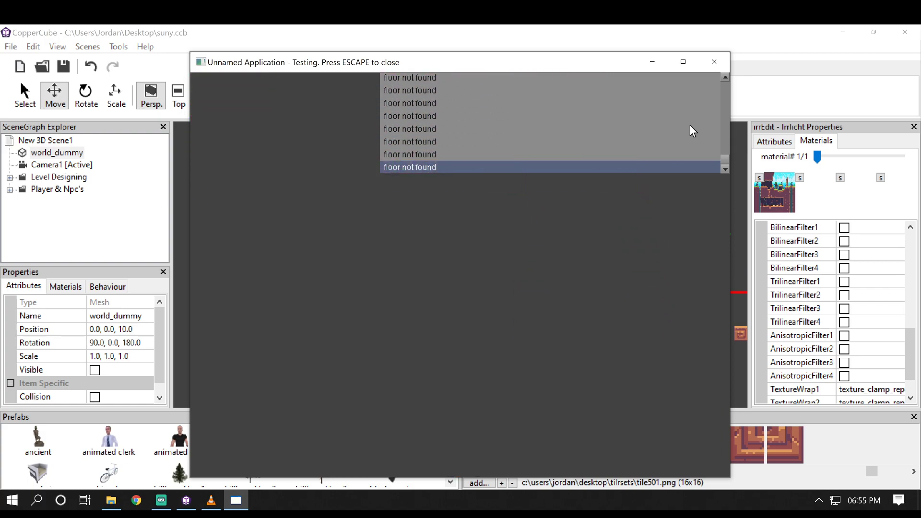
{"action": "key", "text": "Escape"}
- Test the level again by running the fox off the right end of its start platform, then close the test
{"action": "right_click_drag", "start_coordinate": [656, 283], "coordinate": [473, 283]}
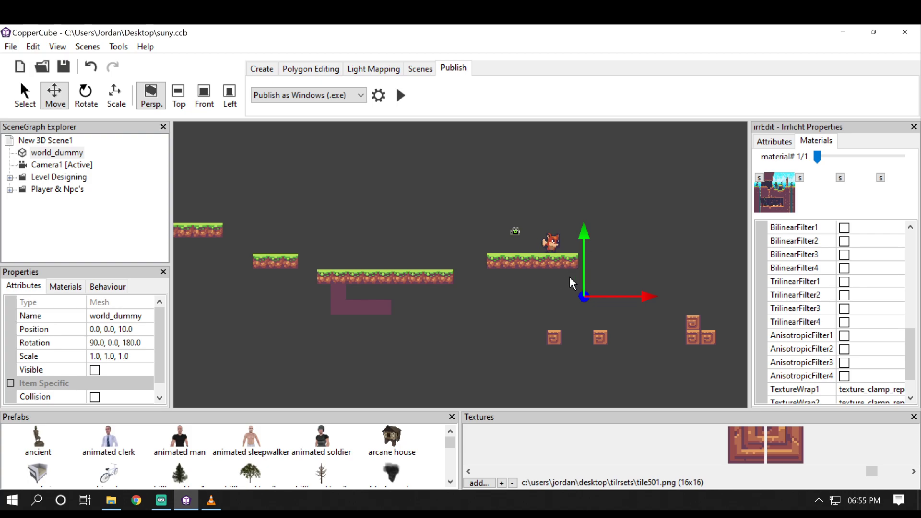
{"action": "key", "text": "F5"}
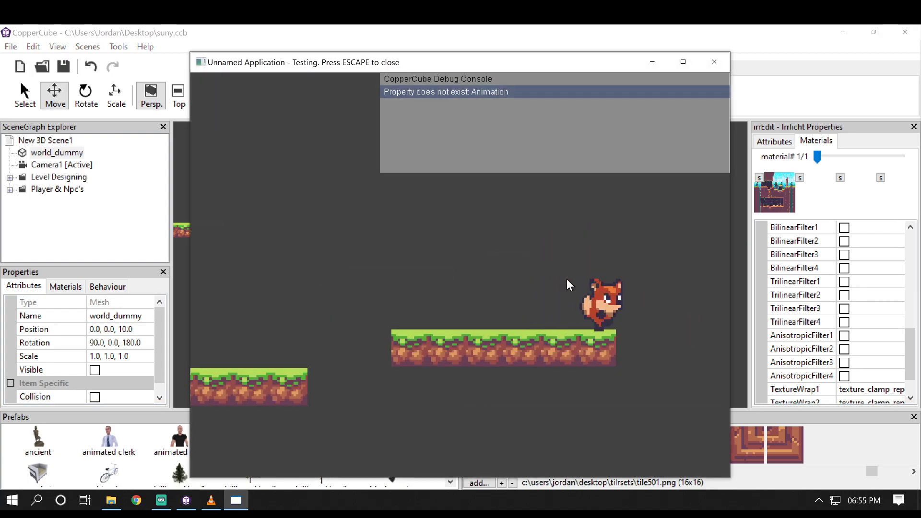
{"action": "key", "text": "Right"}
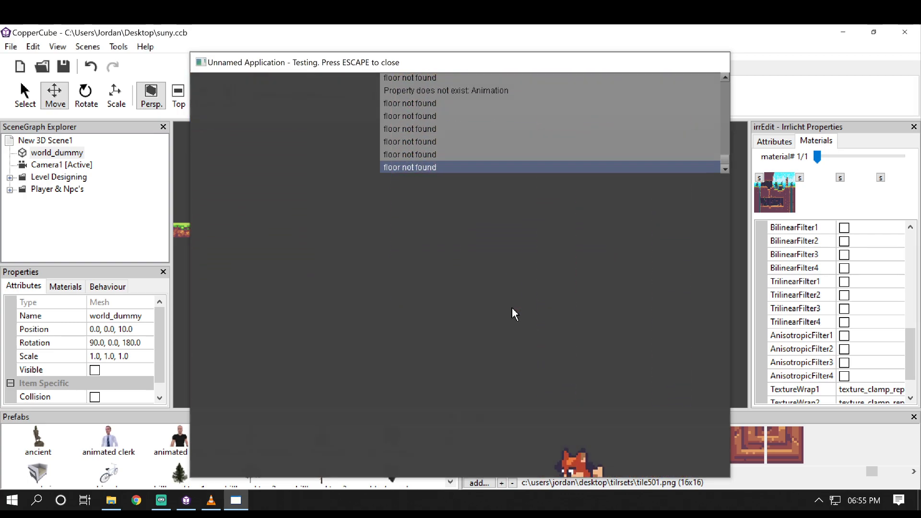
{"action": "key", "text": "Escape"}
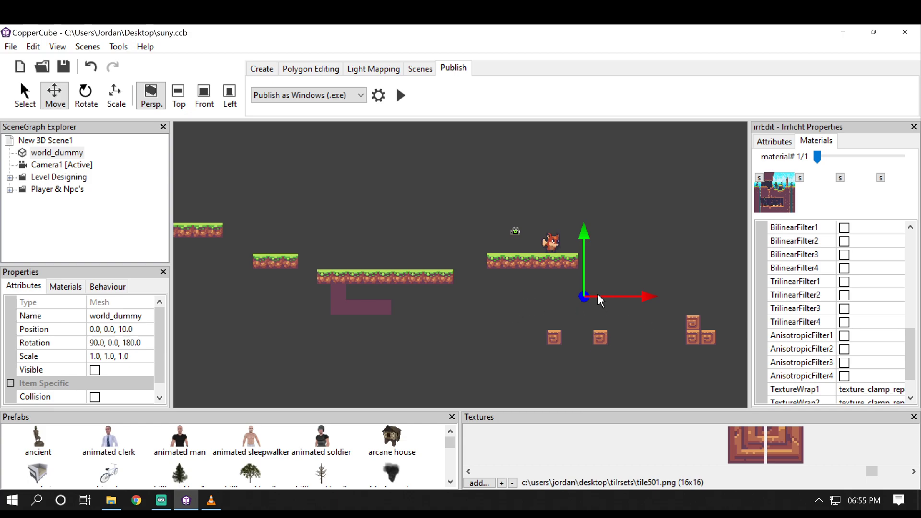
{"action": "middle_click_drag", "start_coordinate": [596, 321], "coordinate": [426, 320]}
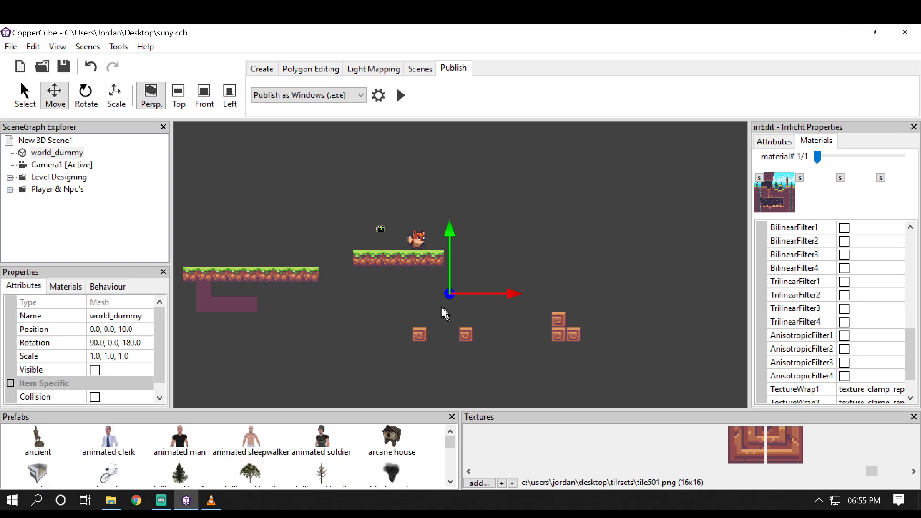
{"action": "middle_click_drag", "start_coordinate": [315, 301], "coordinate": [377, 241]}
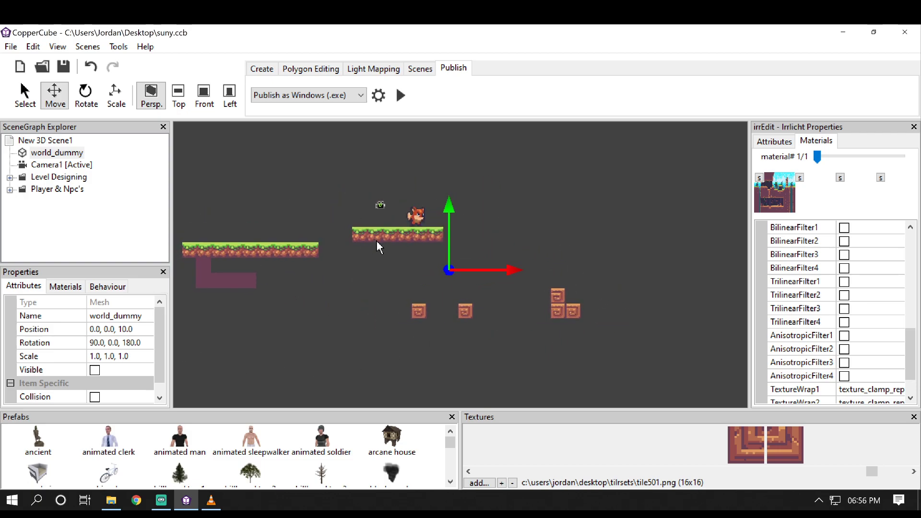